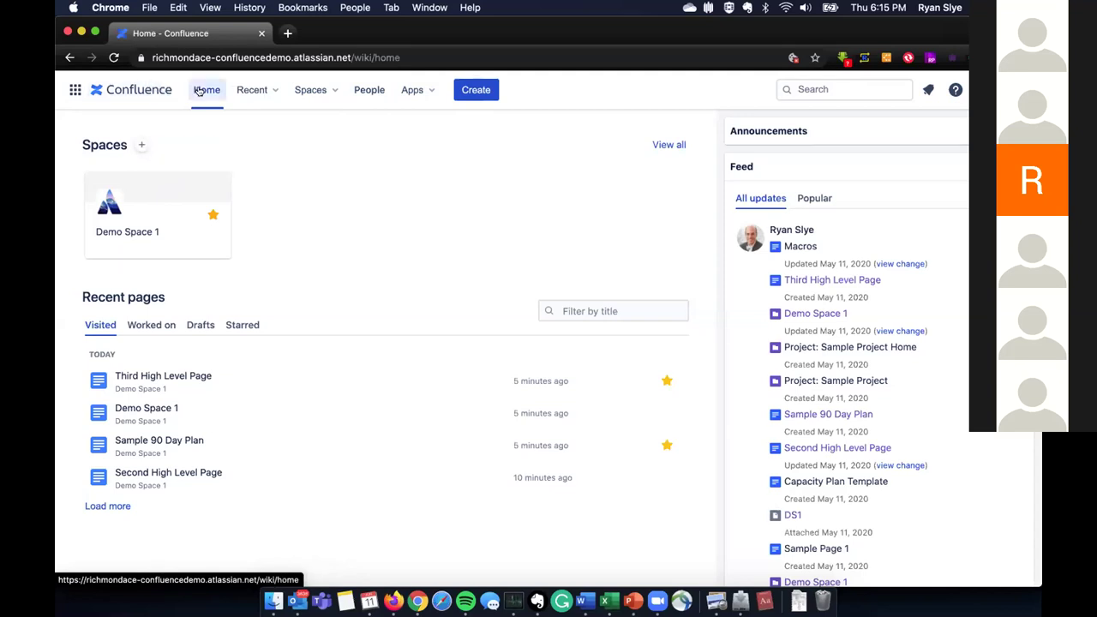
- Start creating a new space using the blank space template
click(136, 145)
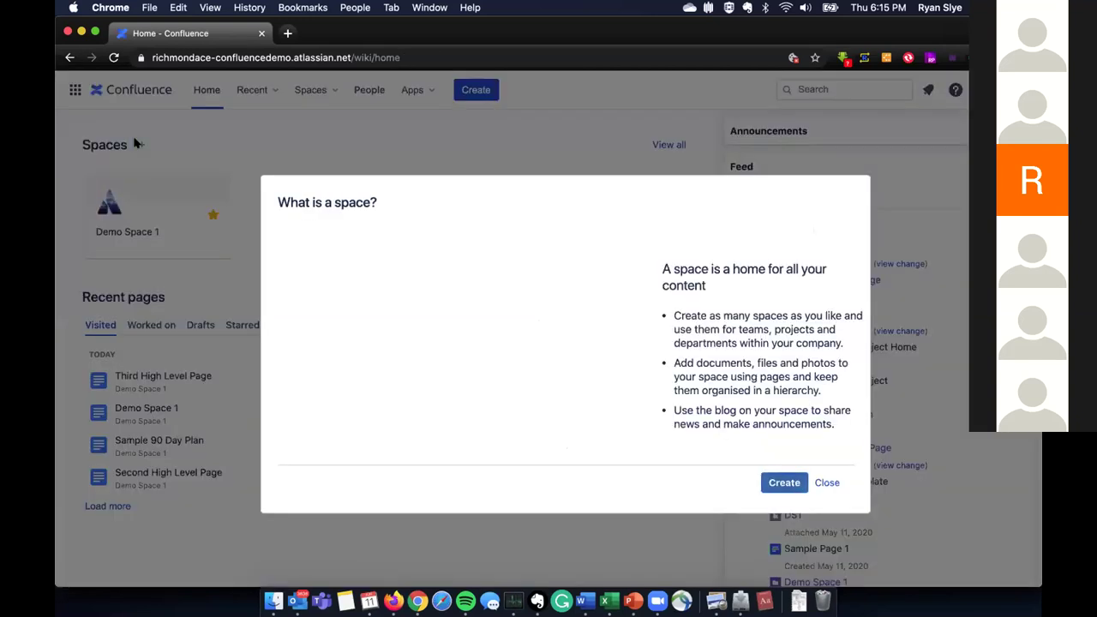
click(783, 484)
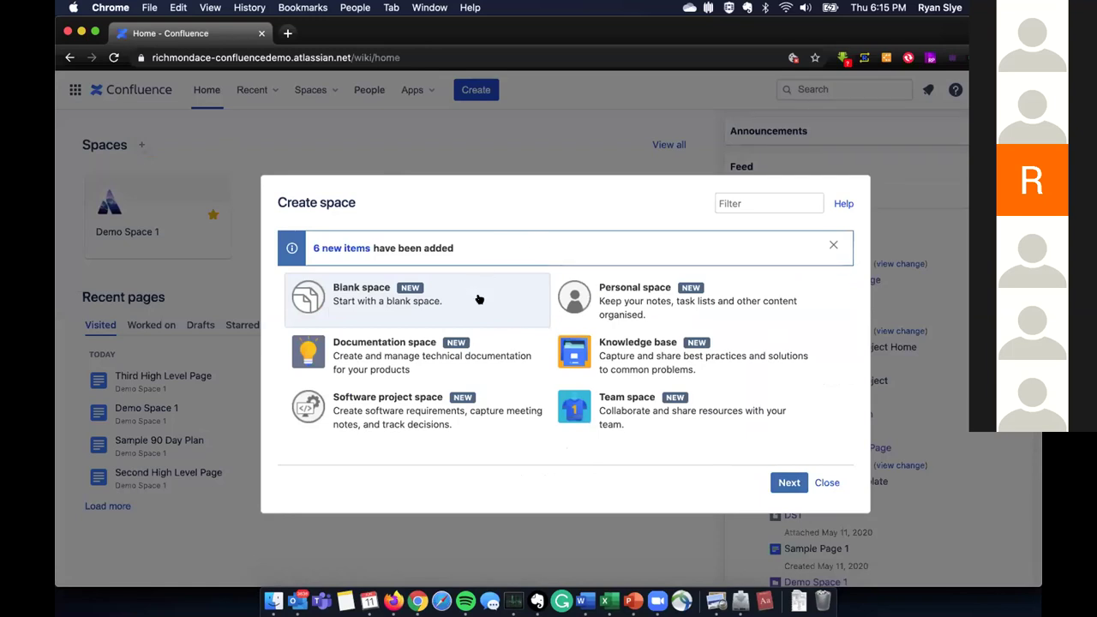
click(789, 483)
click(788, 484)
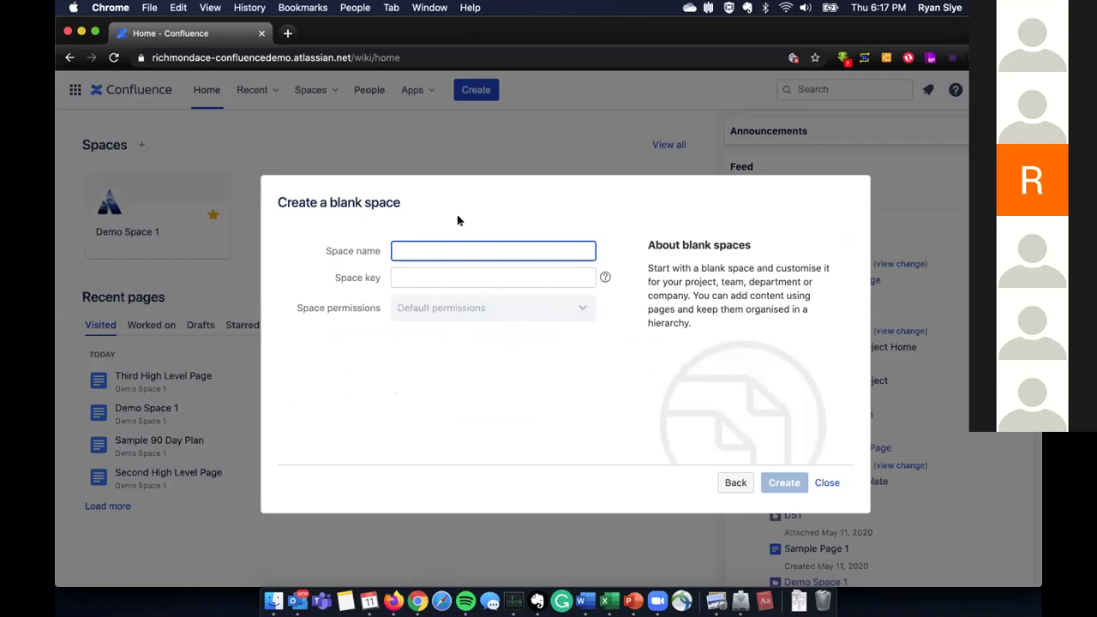
- Name the blank space Allianz Sample and create it
text(A)
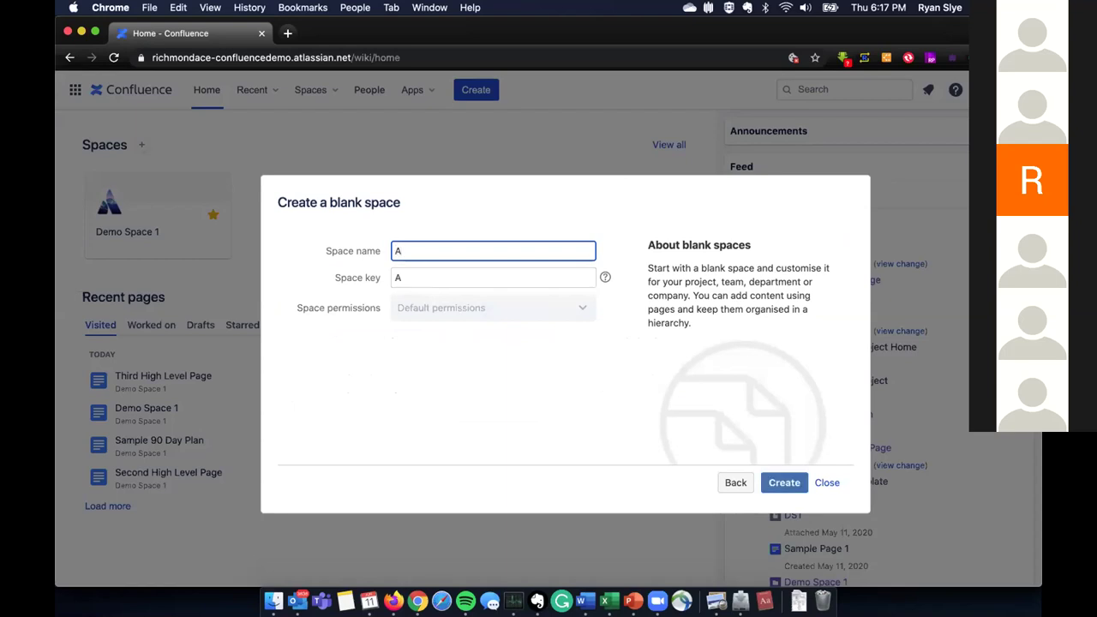
text(lliane)
key(BackSpace)
text(z)
text(Sample Space)
key(BackSpace)
key(BackSpace)
key(BackSpace)
key(BackSpace)
key(BackSpace)
key(BackSpace)
key(BackSpace)
key(BackSpace)
key(BackSpace)
key(BackSpace)
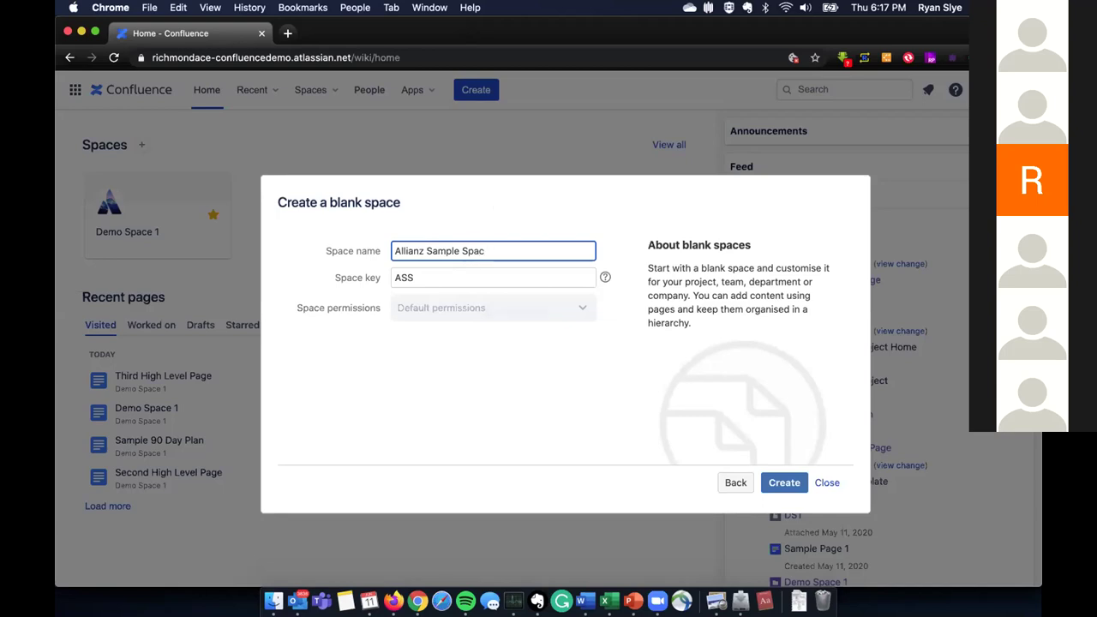
text(mple)
click(774, 483)
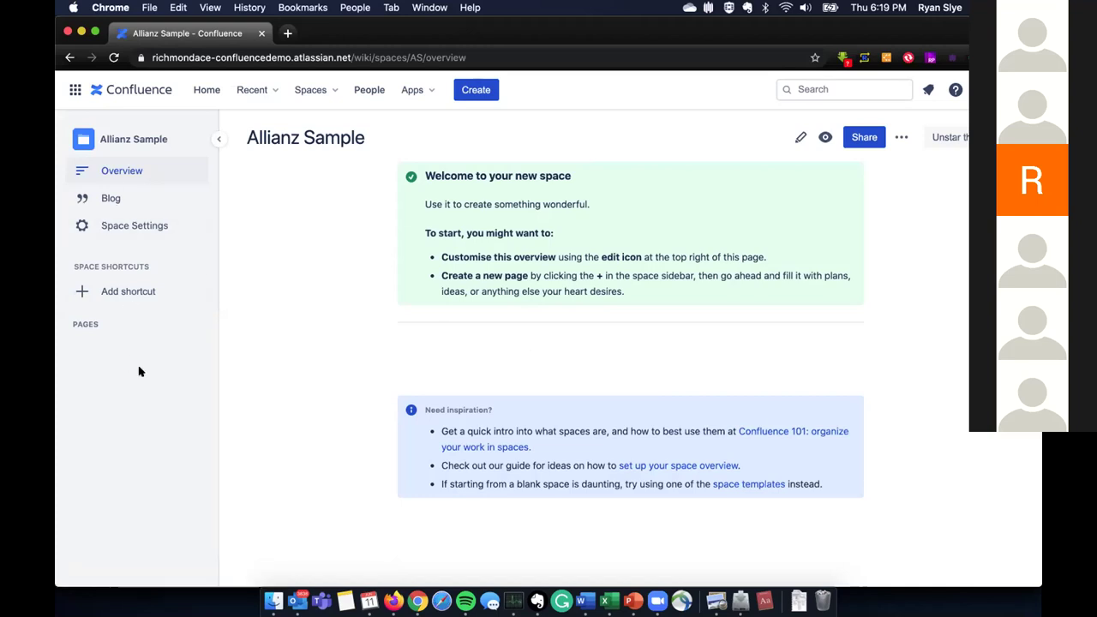
- Collapse the space sidebar and expand it again
click(217, 137)
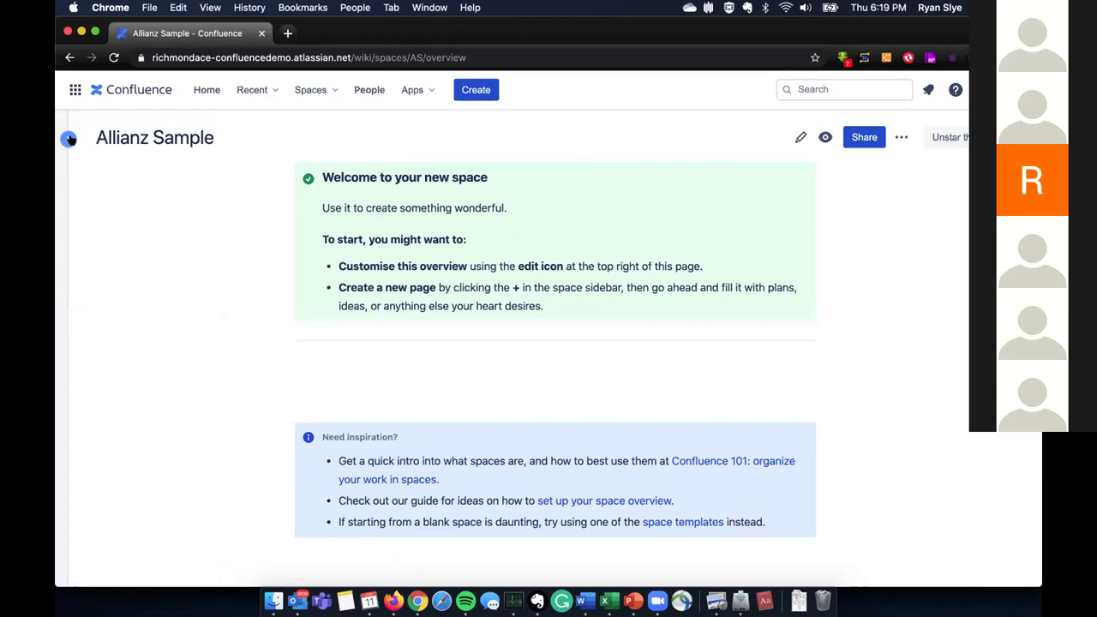
click(70, 137)
click(217, 139)
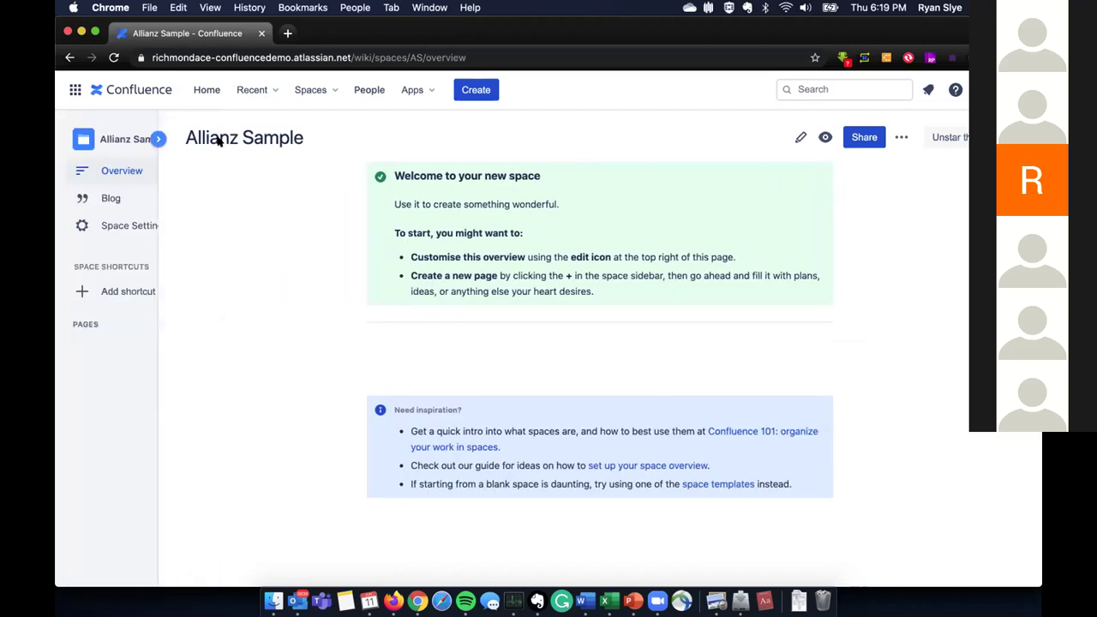
mouse_move(61, 229)
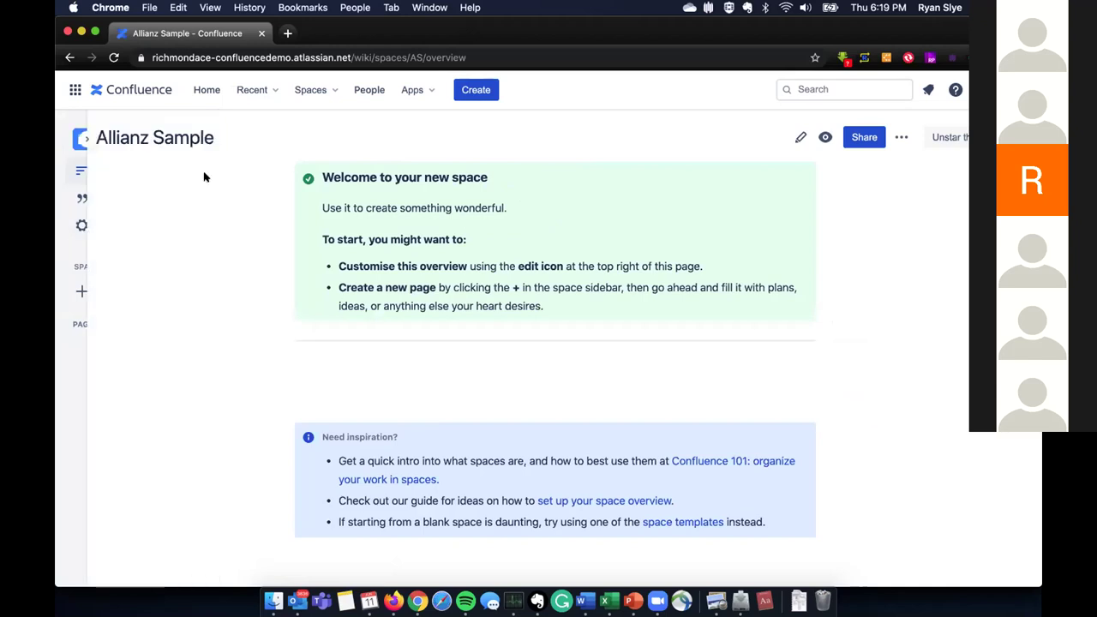
click(68, 139)
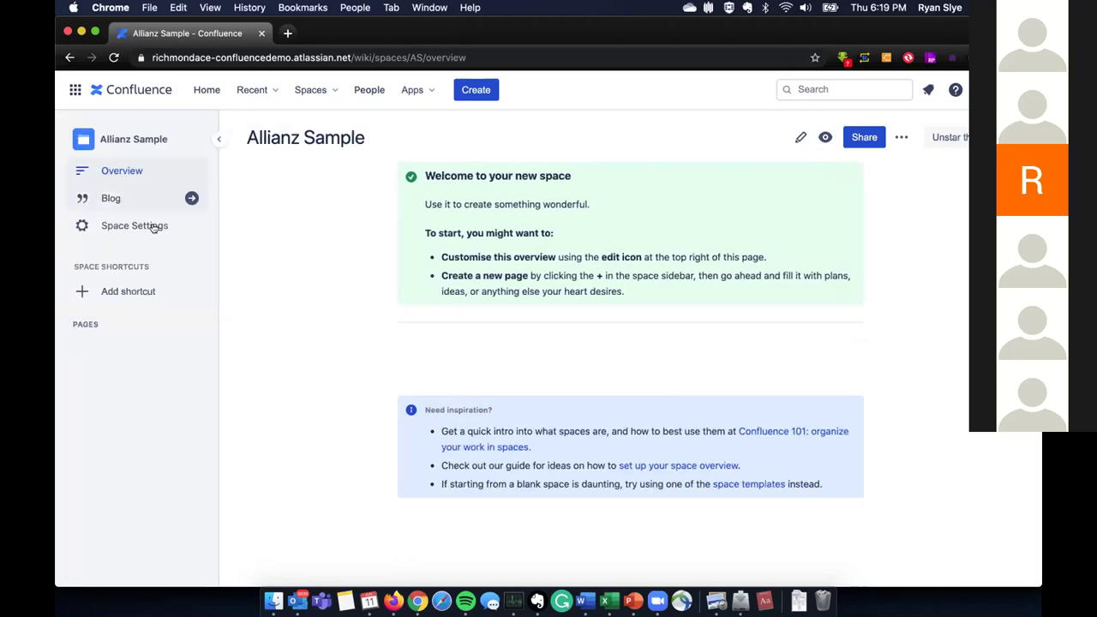
drag(259, 272, 115, 328)
click(68, 138)
- Browse the page templates offered for new content in the Allianz Sample space
click(466, 92)
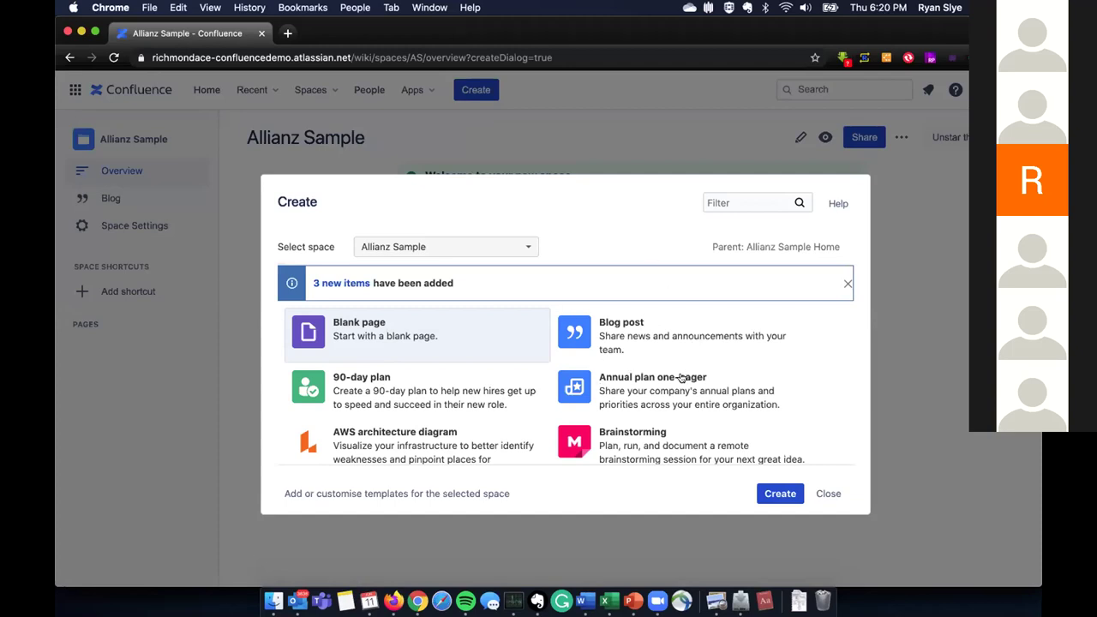
scroll(478, 385, down, 3)
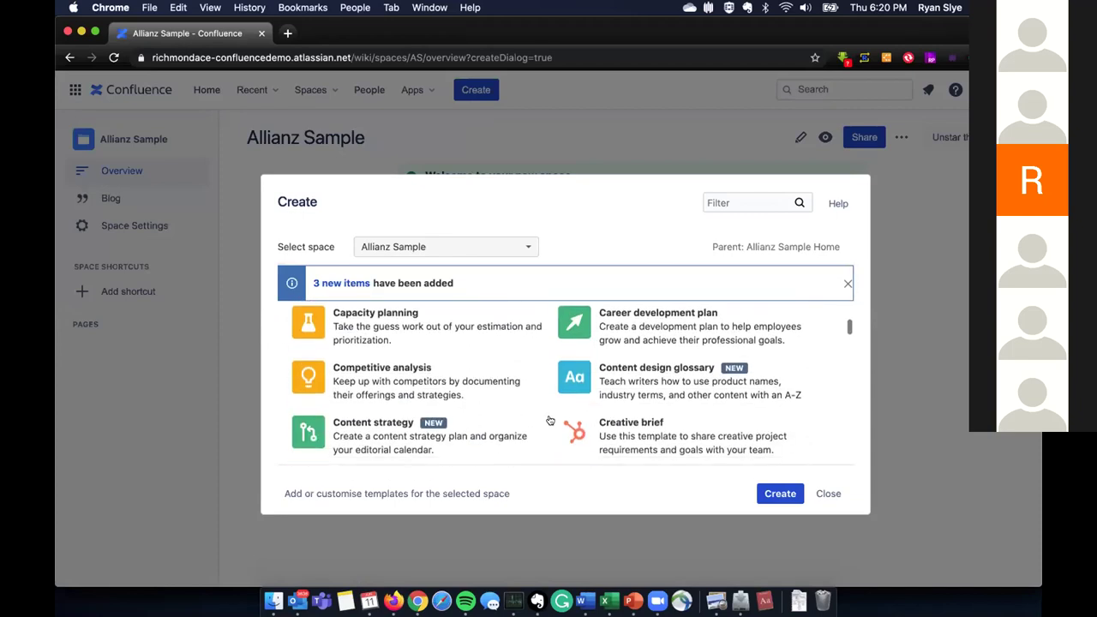
scroll(551, 421, down, 6)
scroll(550, 420, down, 7)
scroll(551, 420, down, 7)
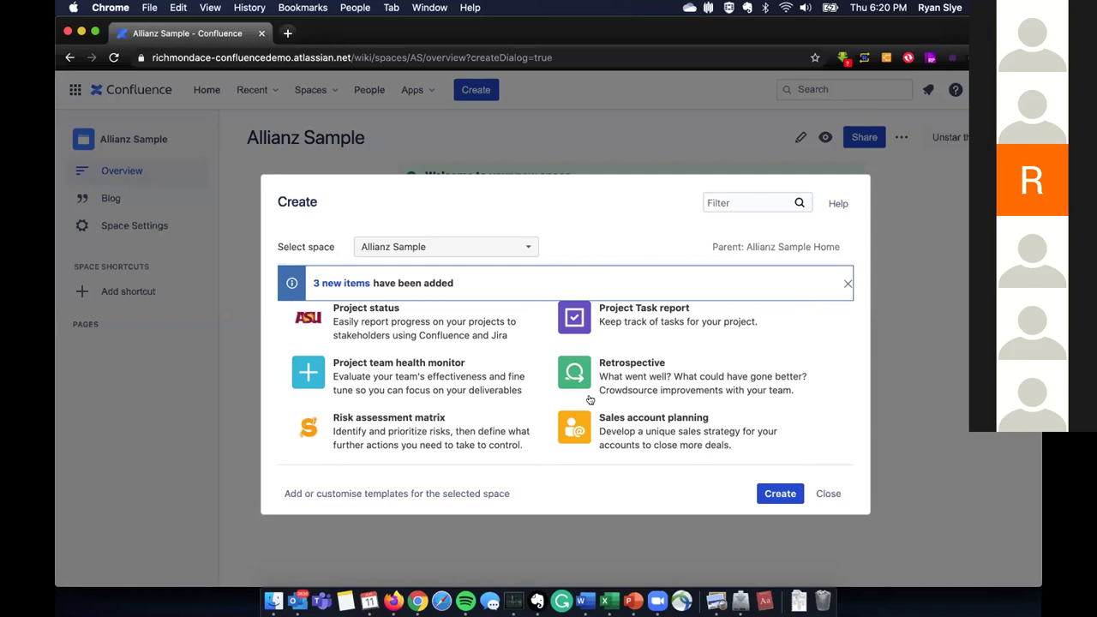
scroll(590, 401, down, 6)
scroll(590, 400, down, 3)
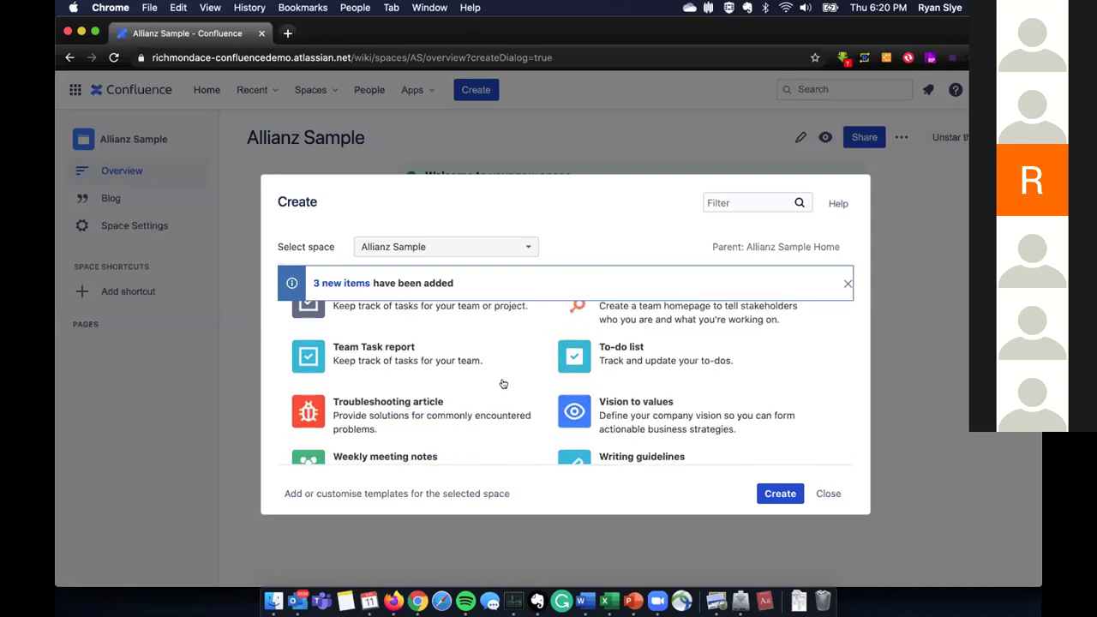
scroll(502, 383, down, 2)
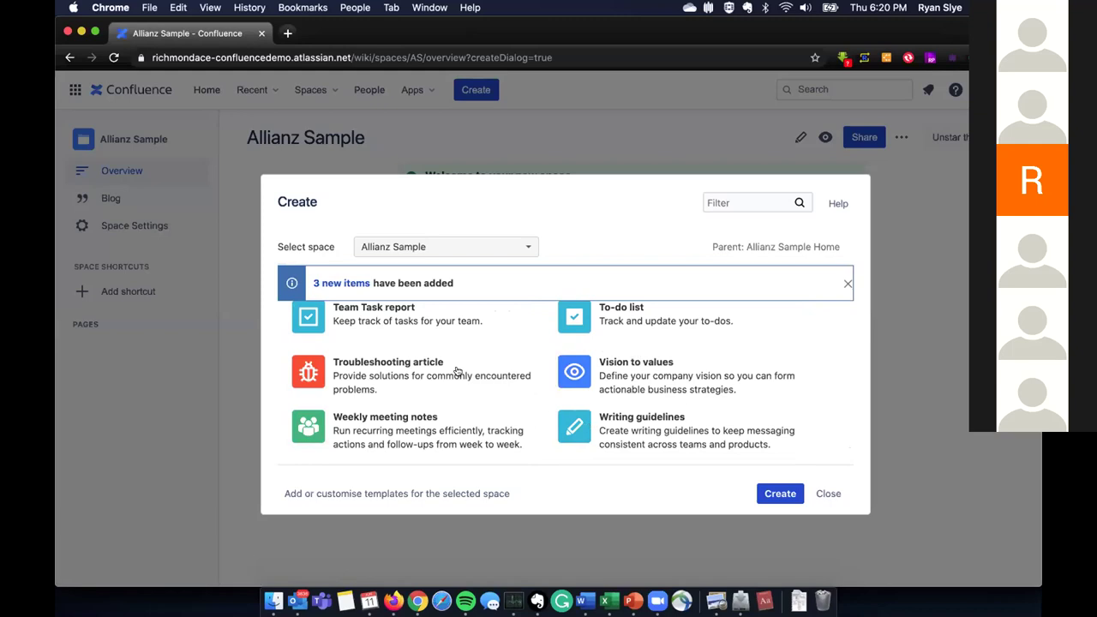
scroll(457, 371, up, 15)
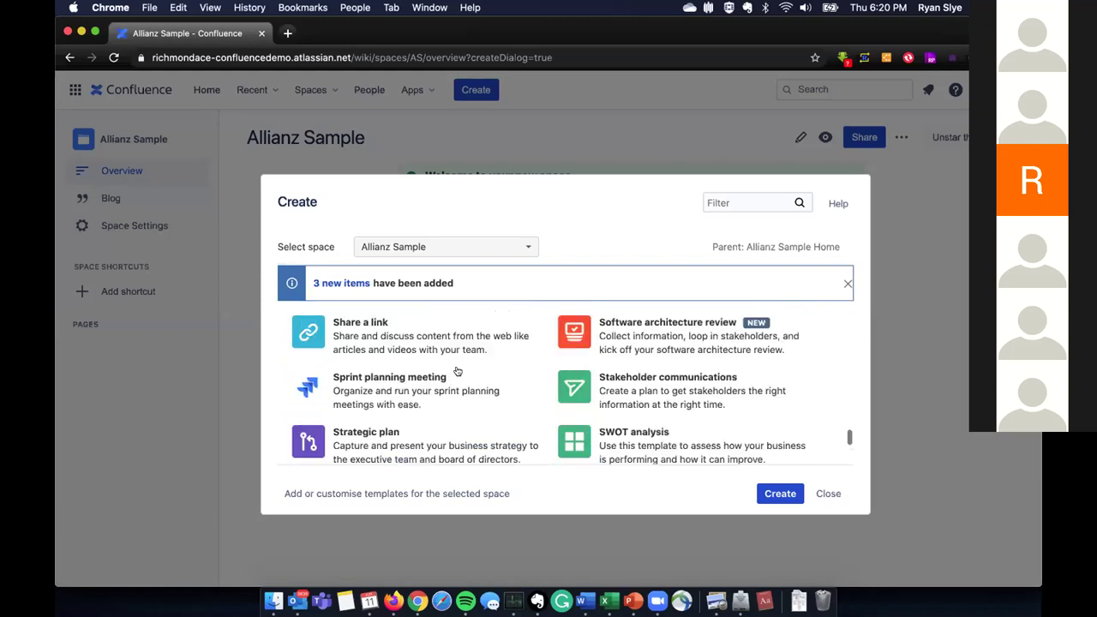
scroll(457, 370, up, 5)
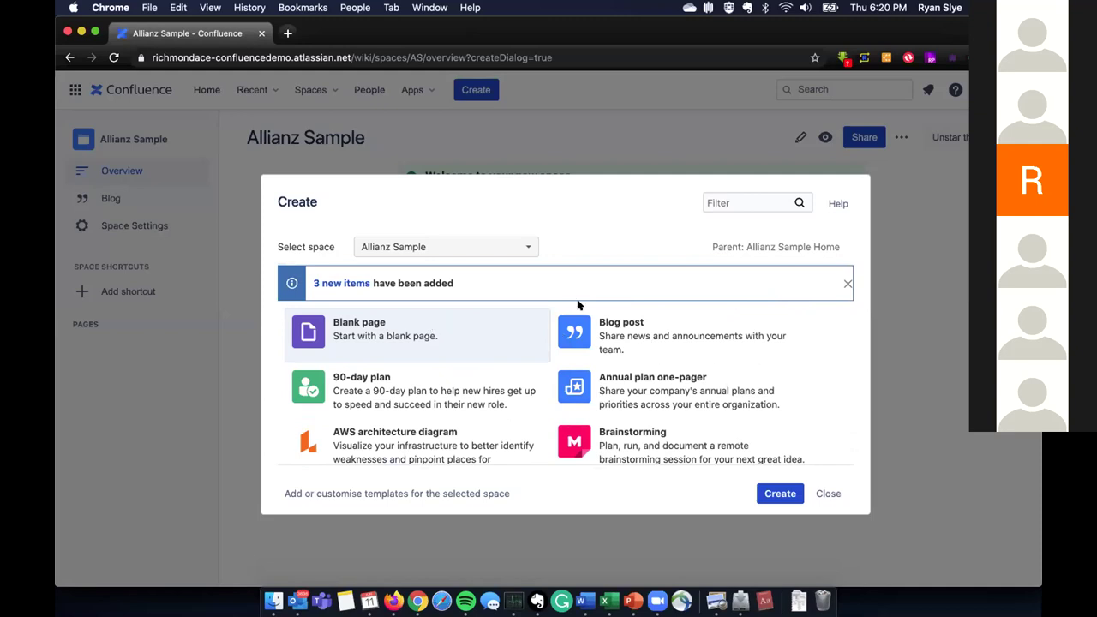
- Create a blank page in the Allianz Sample space and title it Intro Page Of Goodness
click(782, 488)
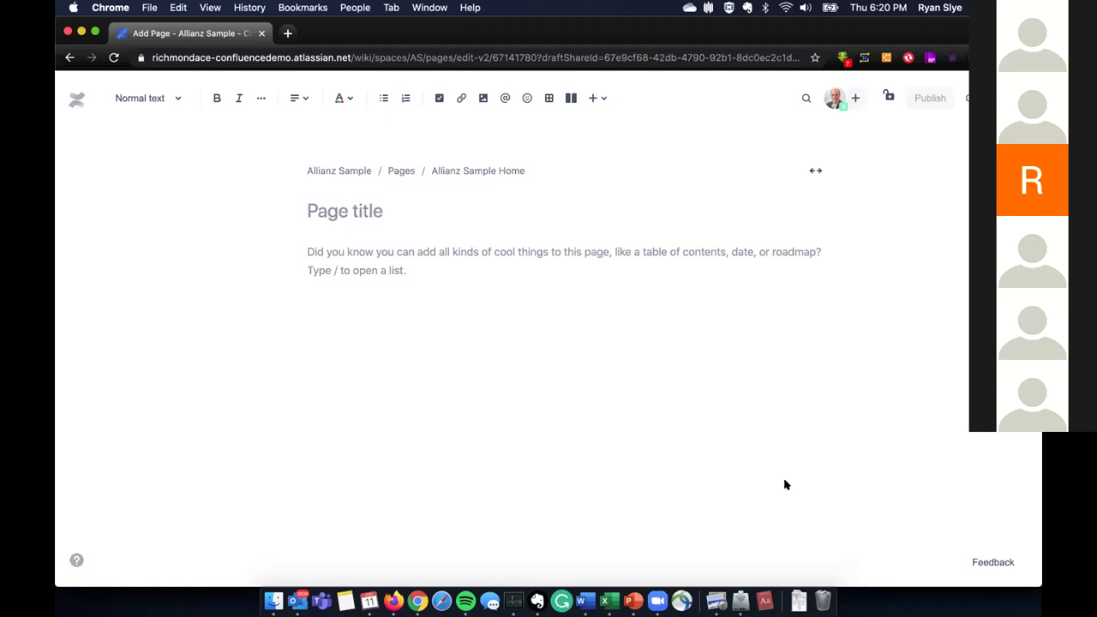
click(356, 210)
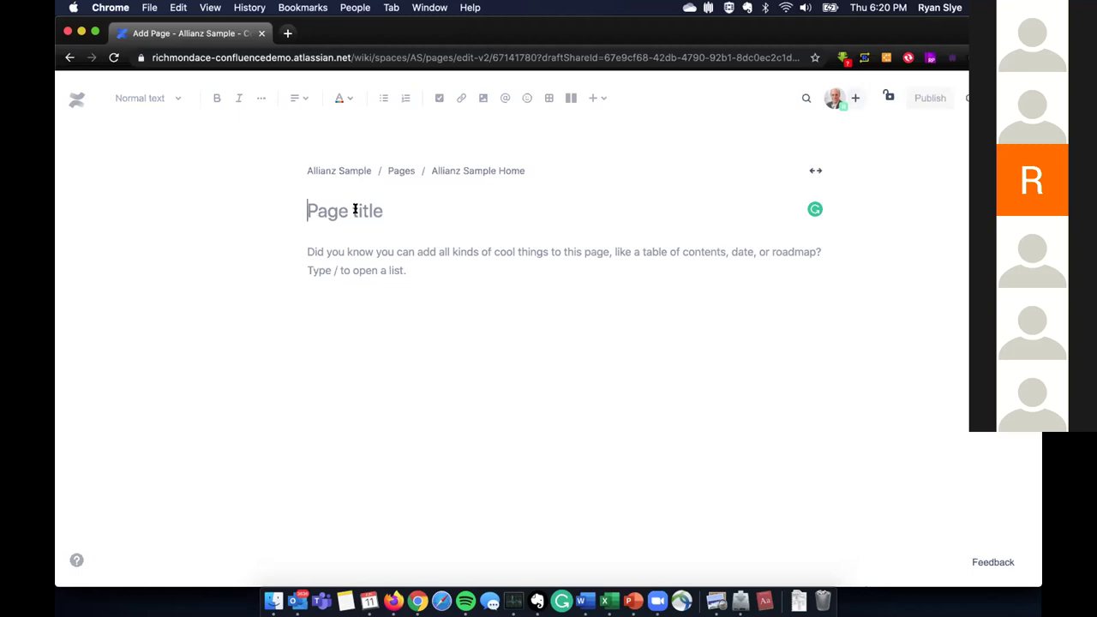
text(Intro Page Of )
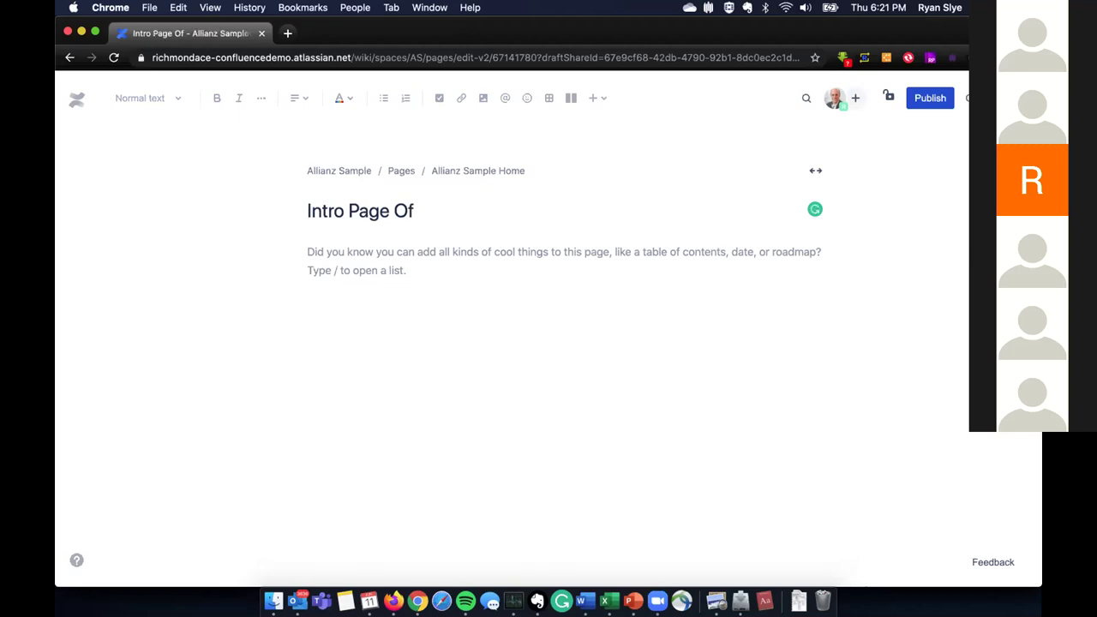
text(Goodness)
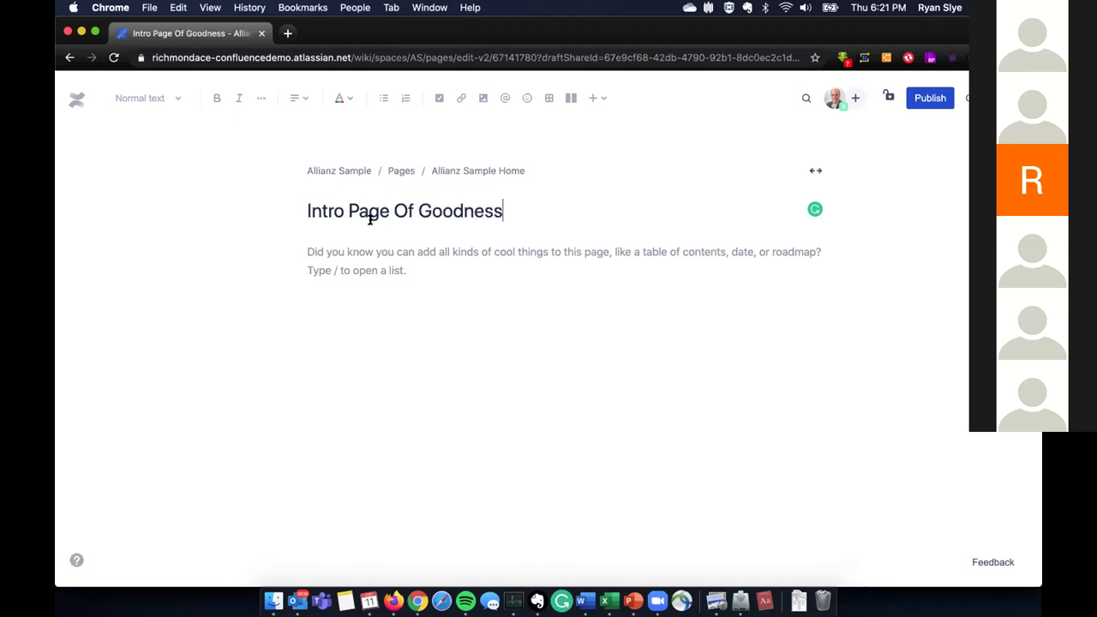
- Enter "This is just a bunch of text" as the page's body text, followed by an empty line
click(403, 250)
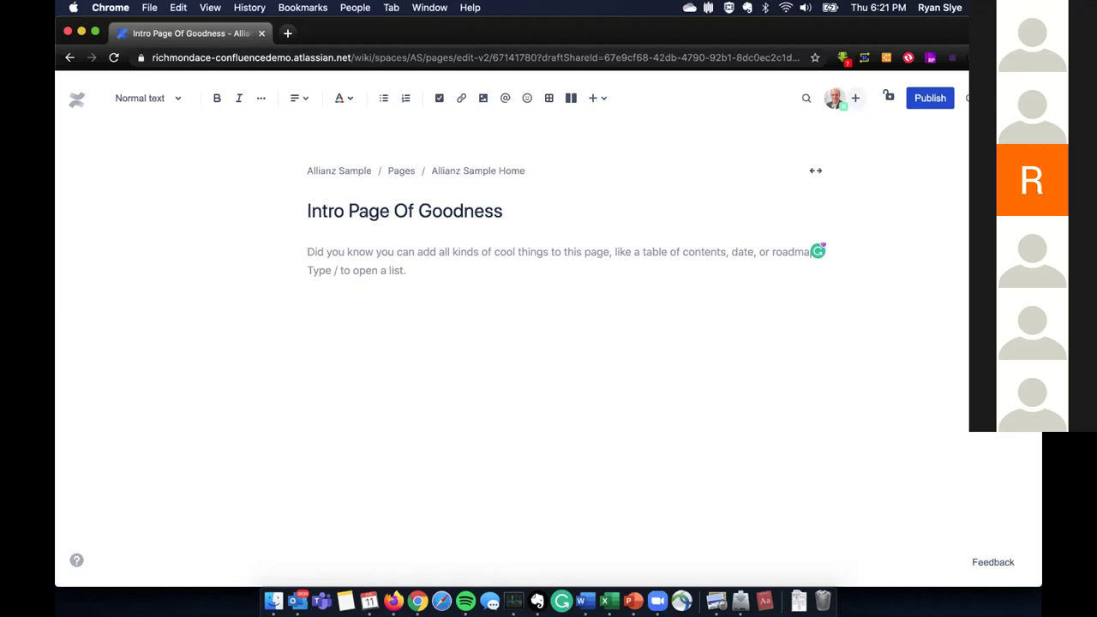
text(This is just a )
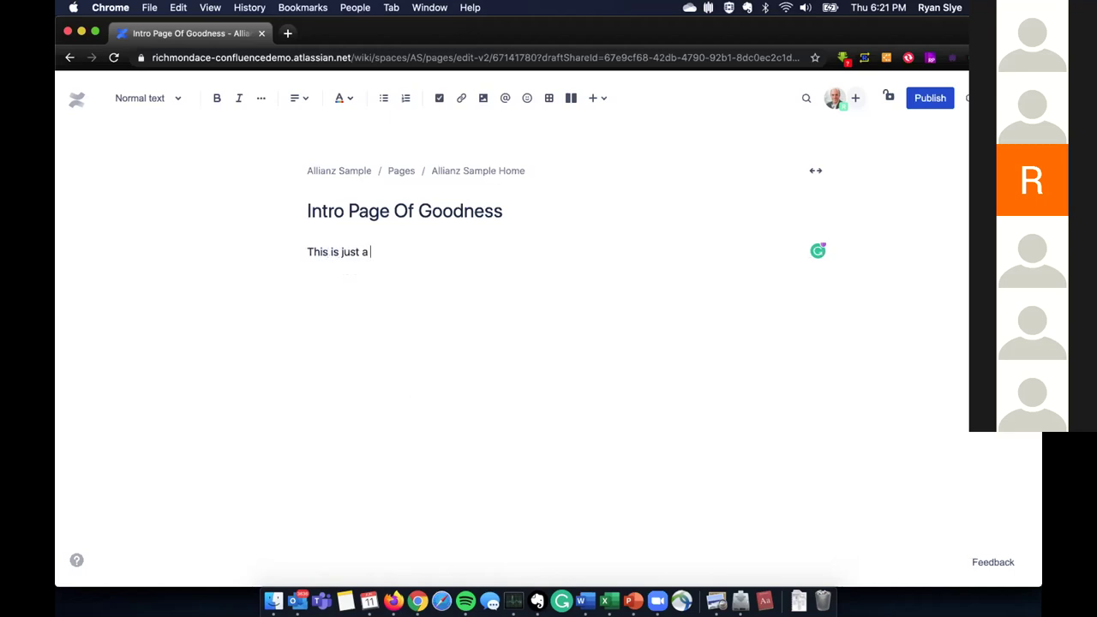
text(bunch of text)
key(Return)
key(Return)
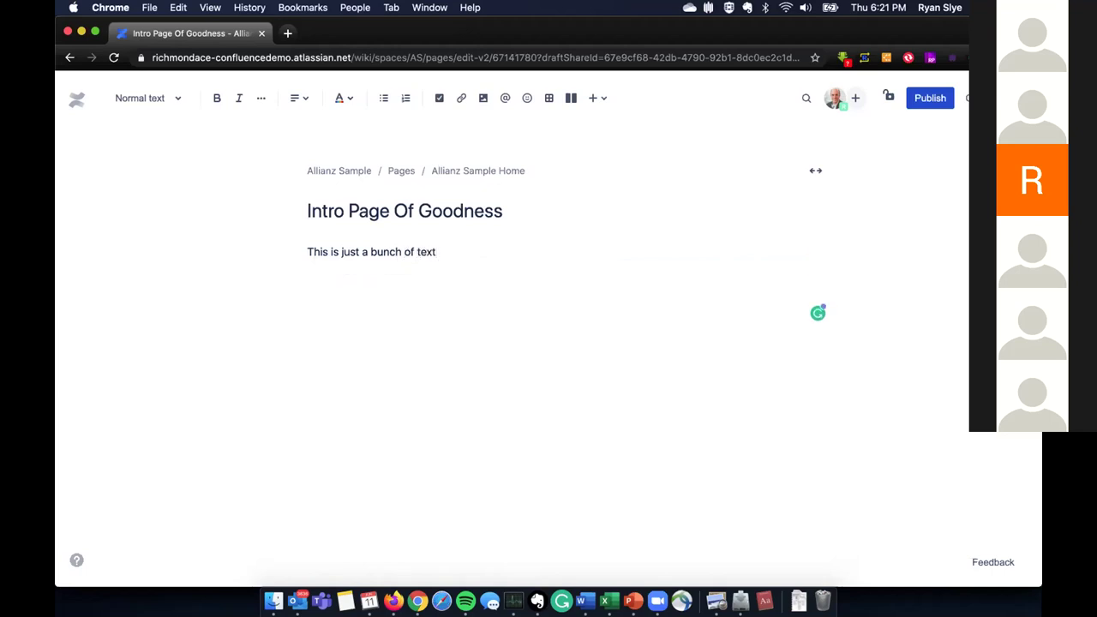
- Add the action item "Stuff to do" below the text, assign it to the suggested person with a mention, and end the action list
click(433, 102)
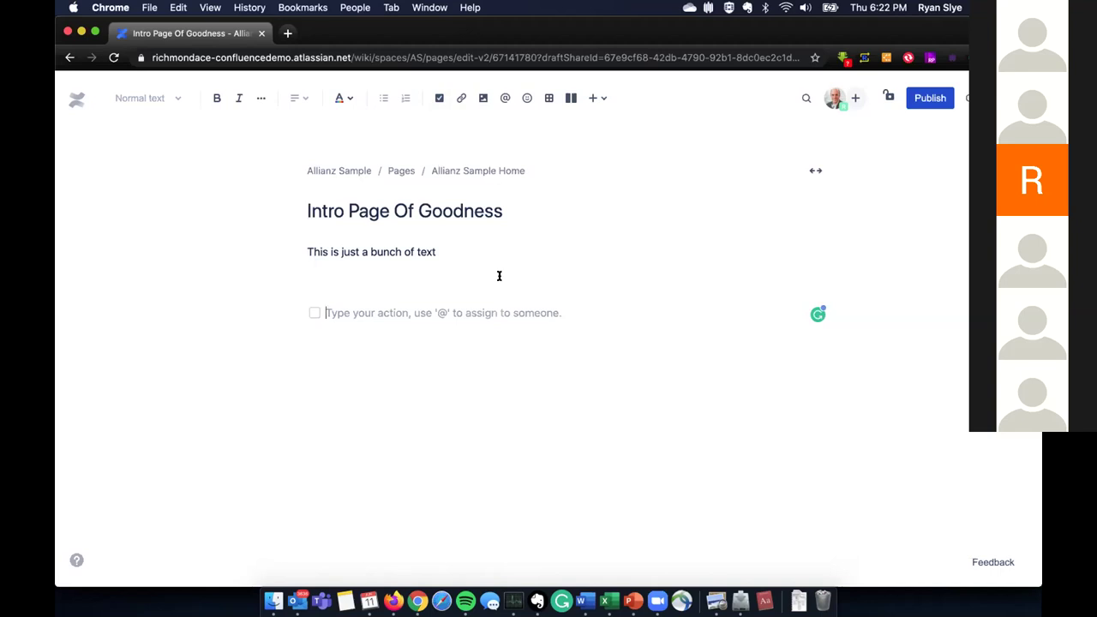
text(STuff)
key(BackSpace)
key(BackSpace)
key(BackSpace)
key(BackSpace)
text(tuff to do)
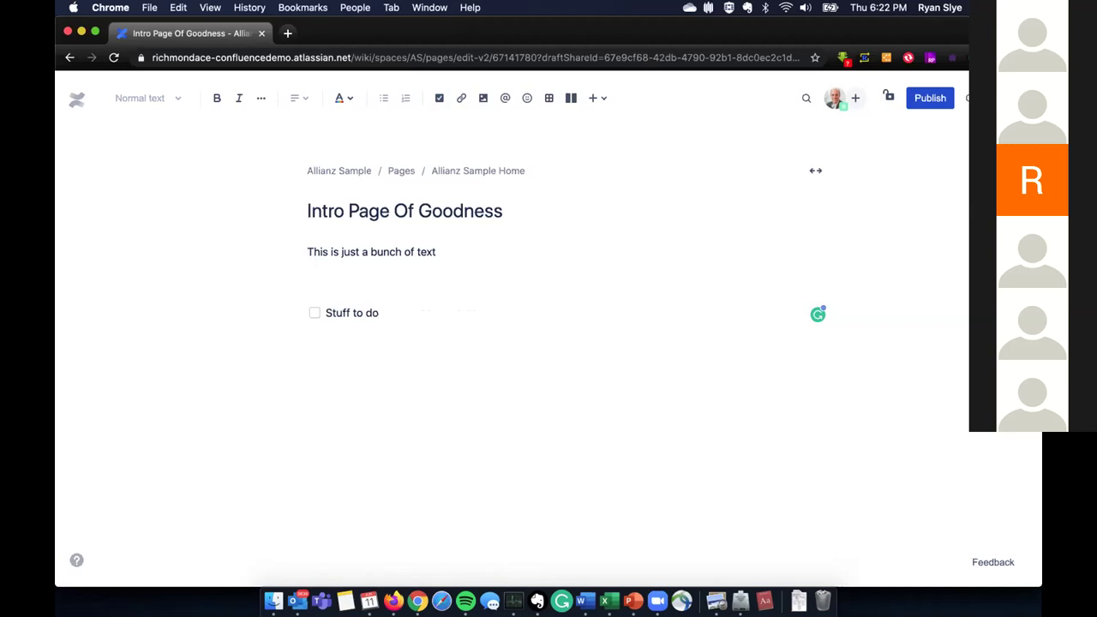
text( @)
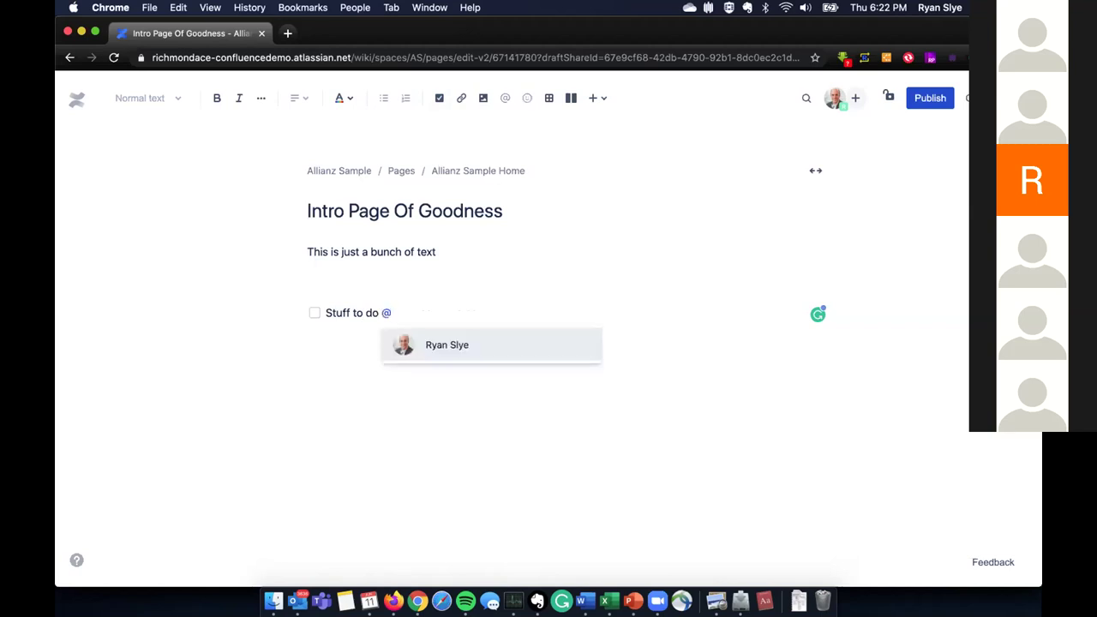
click(503, 337)
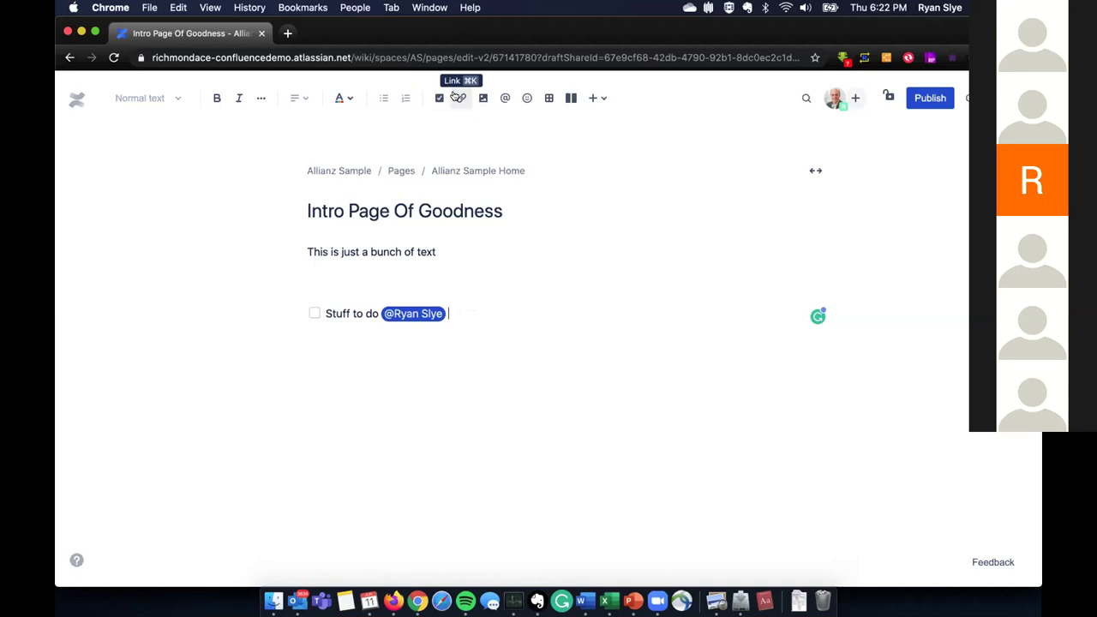
key(Return)
key(Return)
click(461, 98)
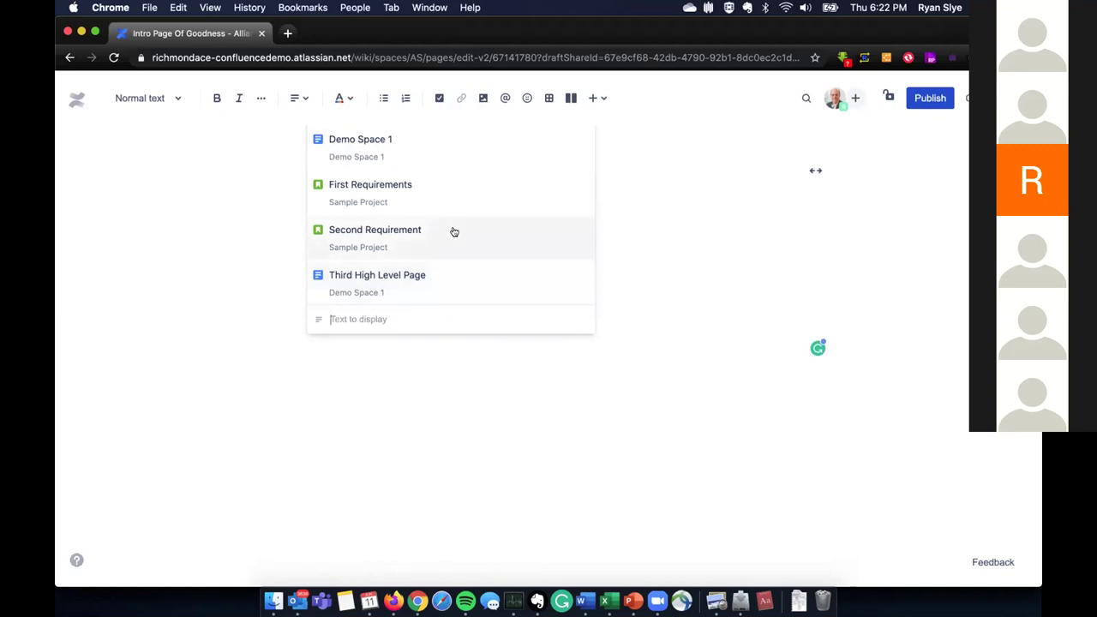
click(467, 369)
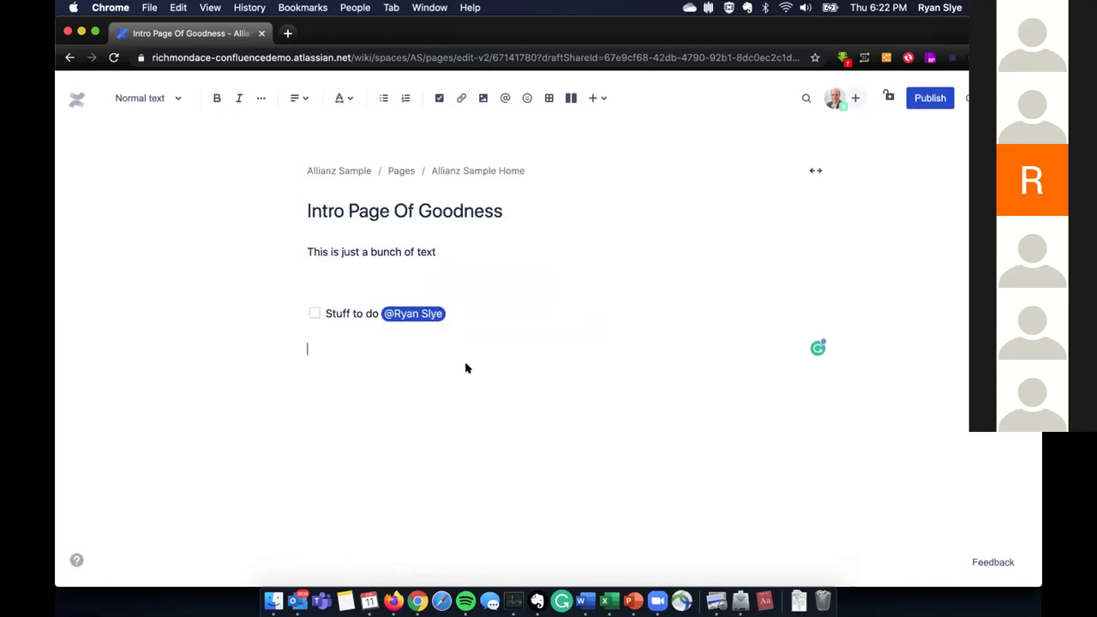
click(518, 100)
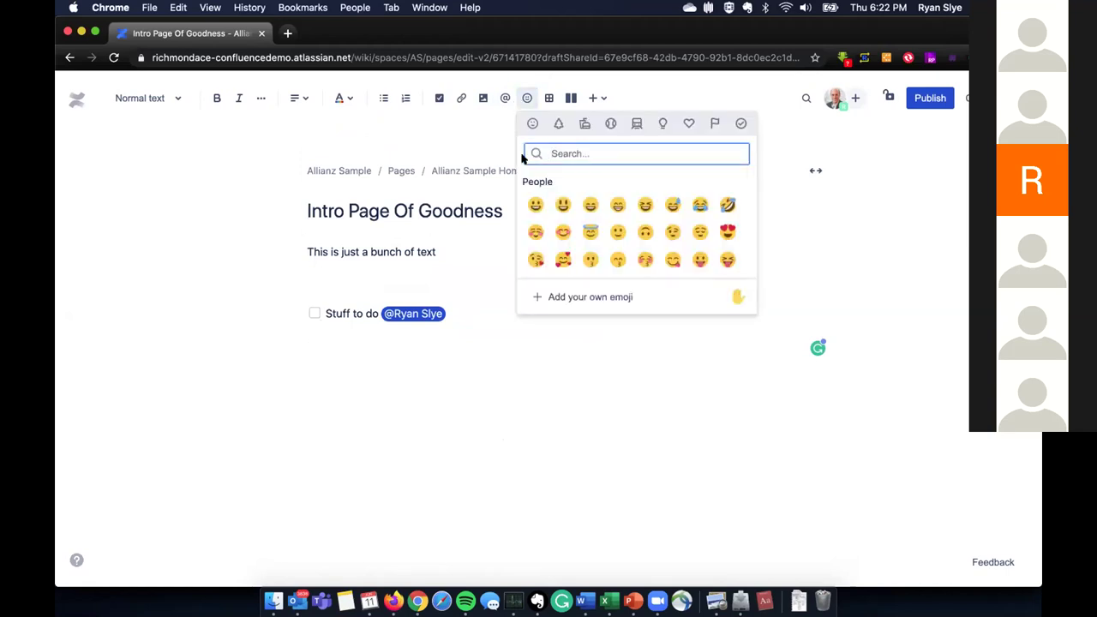
click(534, 380)
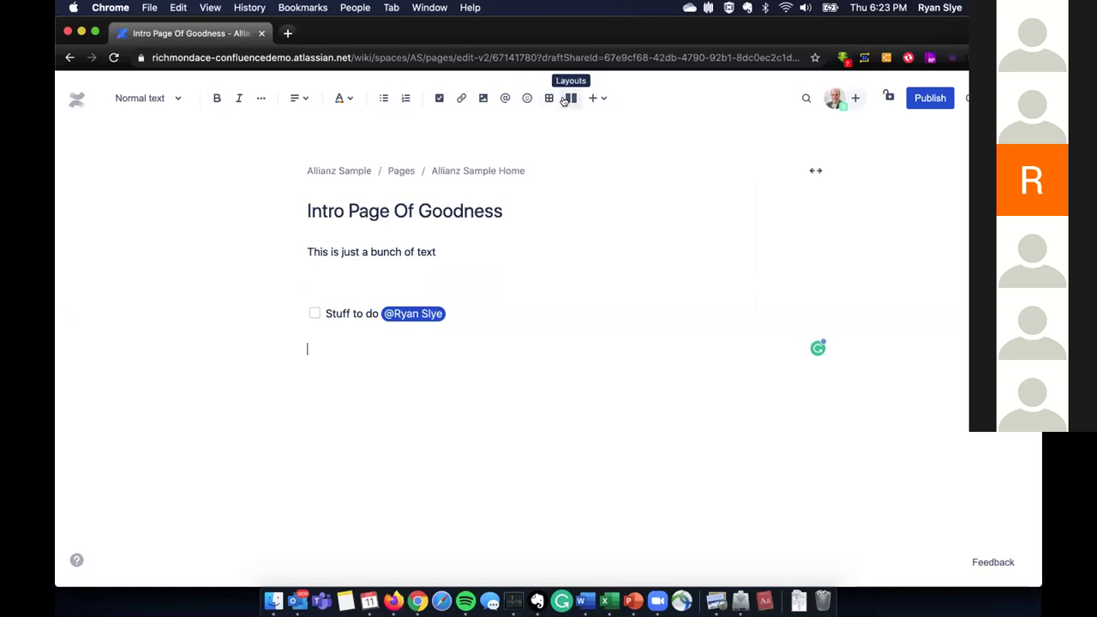
- Insert a layout section below the action item, try three columns, and set it back to two equal columns
click(564, 100)
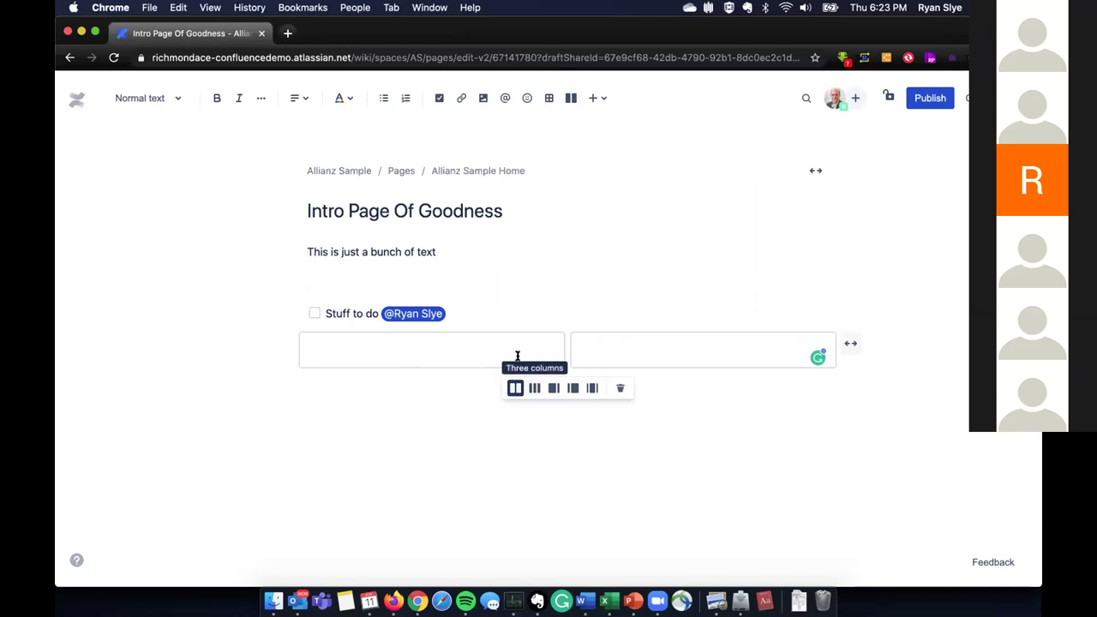
click(533, 389)
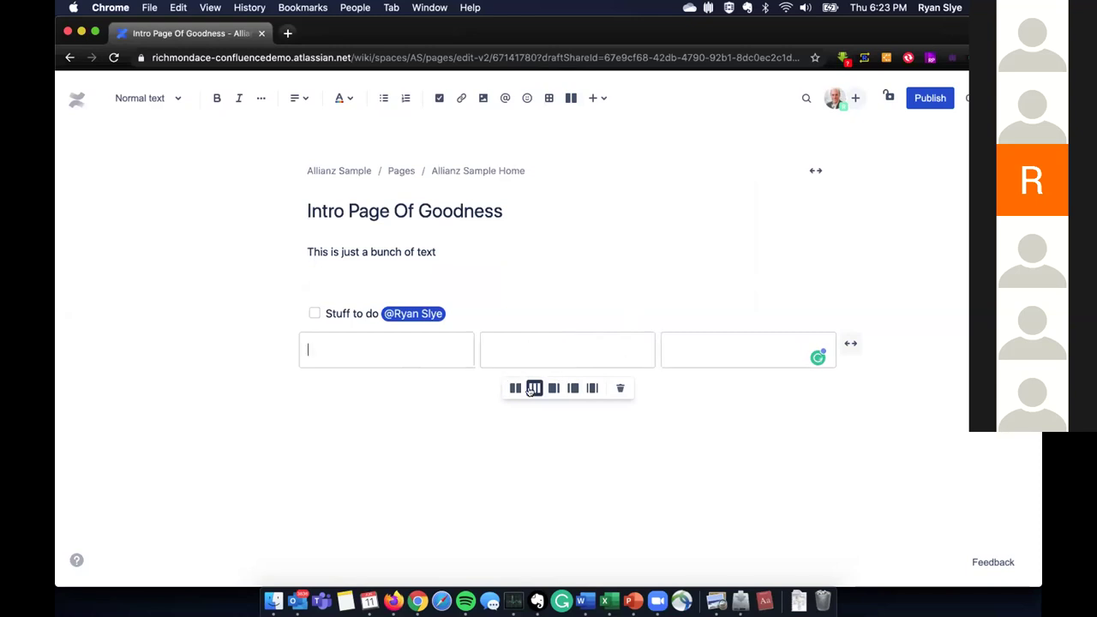
click(516, 388)
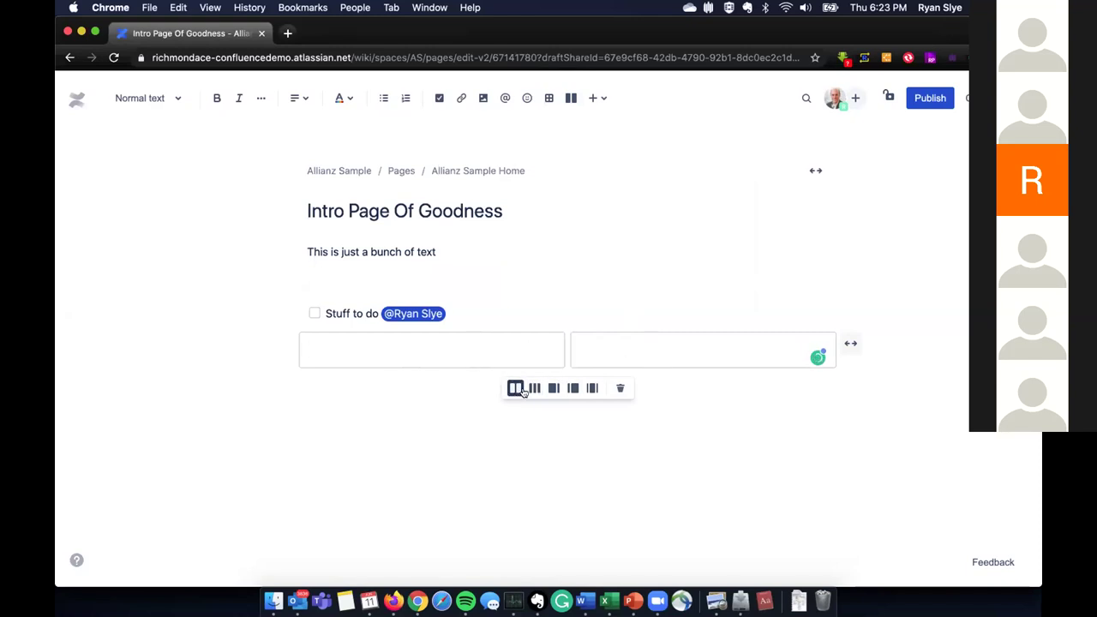
- Delete the two-column layout section below the action item
click(639, 437)
key(BackSpace)
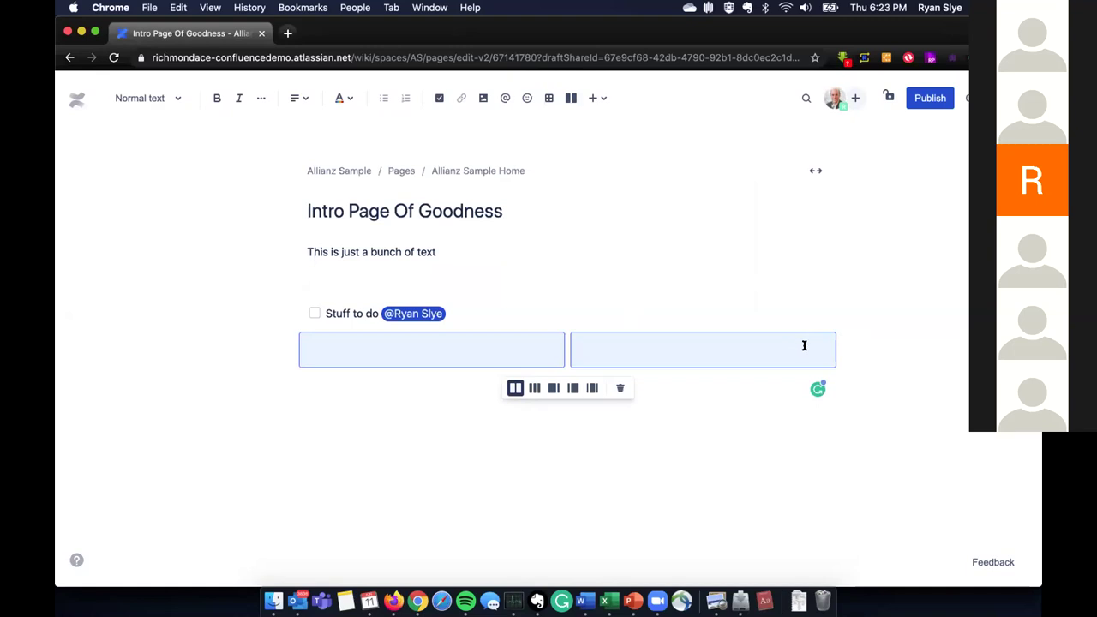
key(BackSpace)
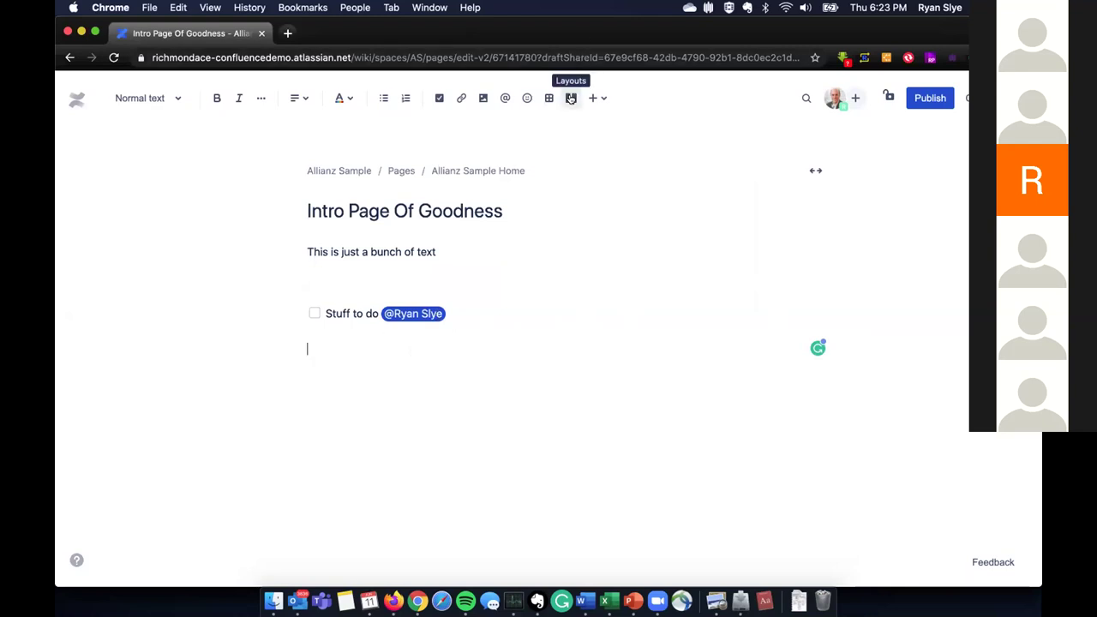
click(597, 98)
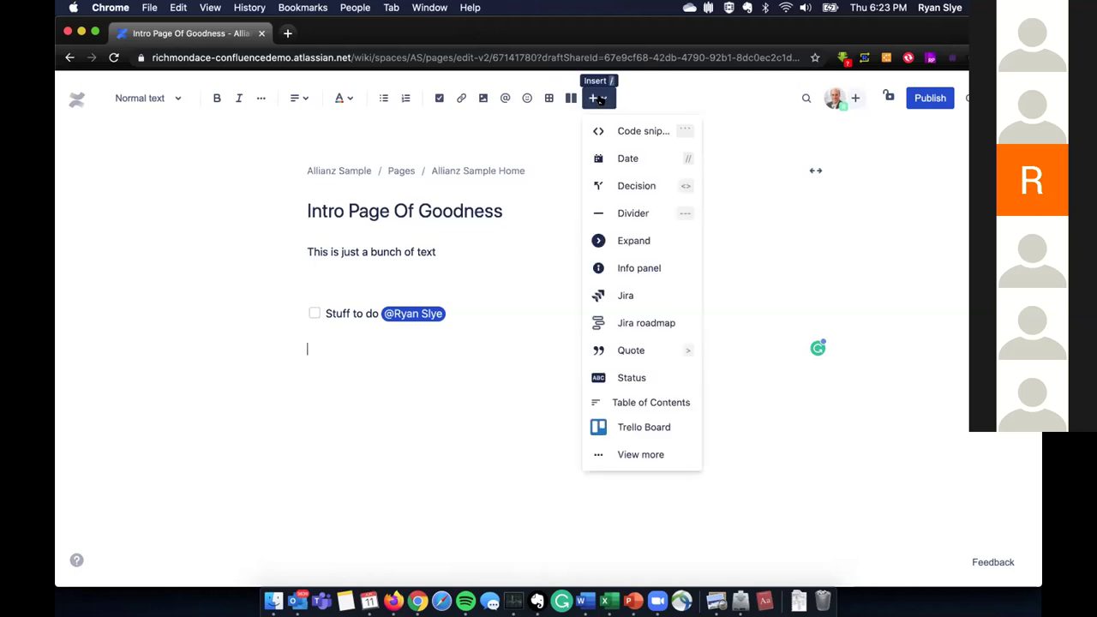
click(546, 349)
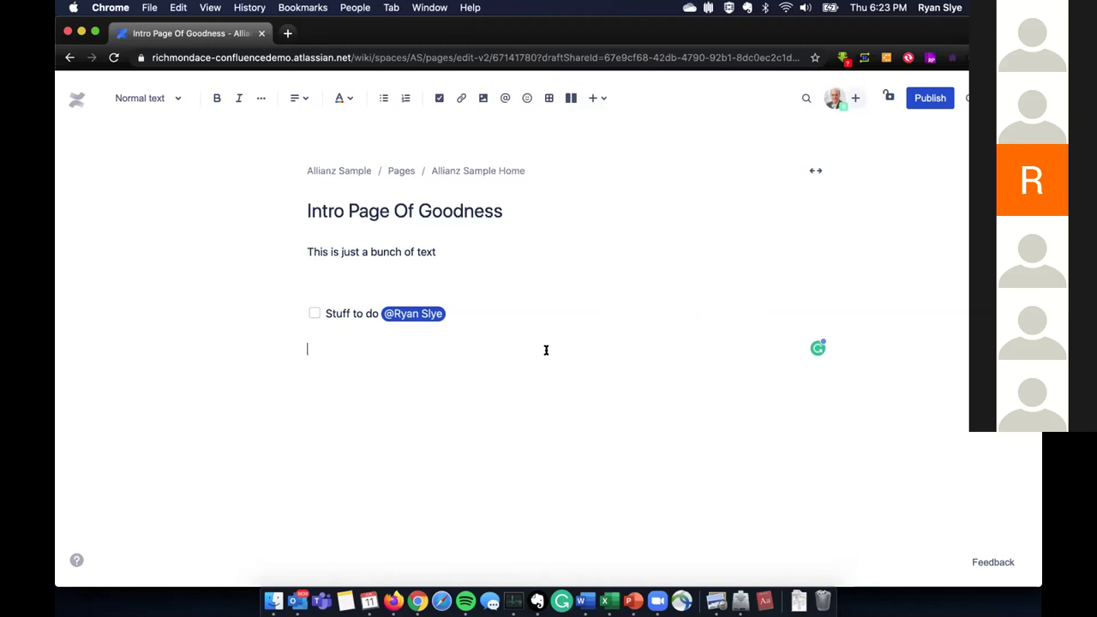
click(489, 308)
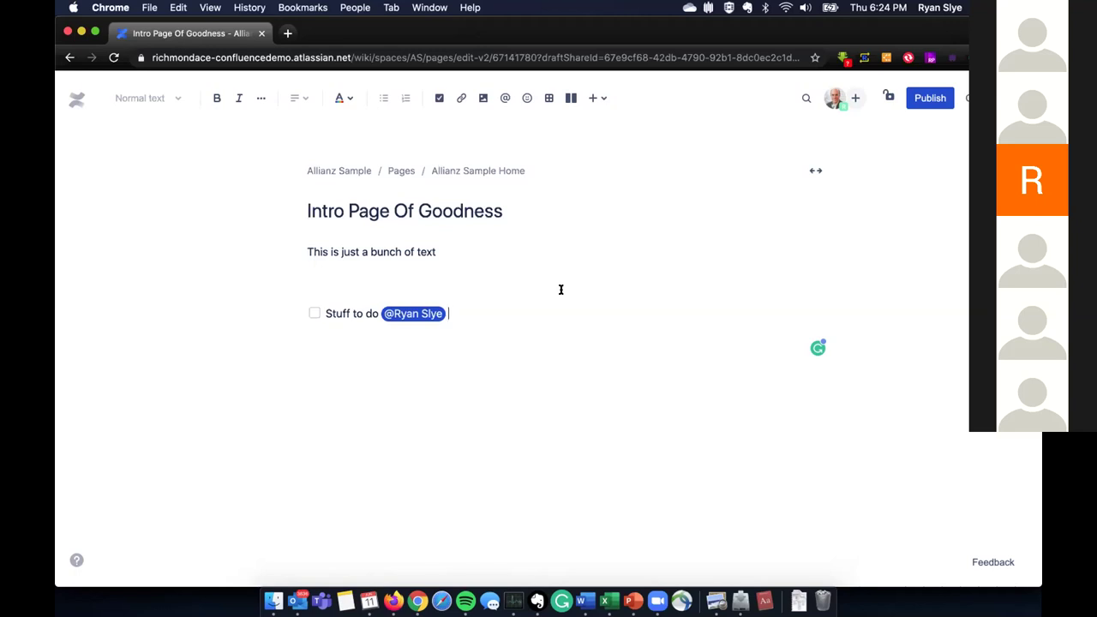
click(594, 98)
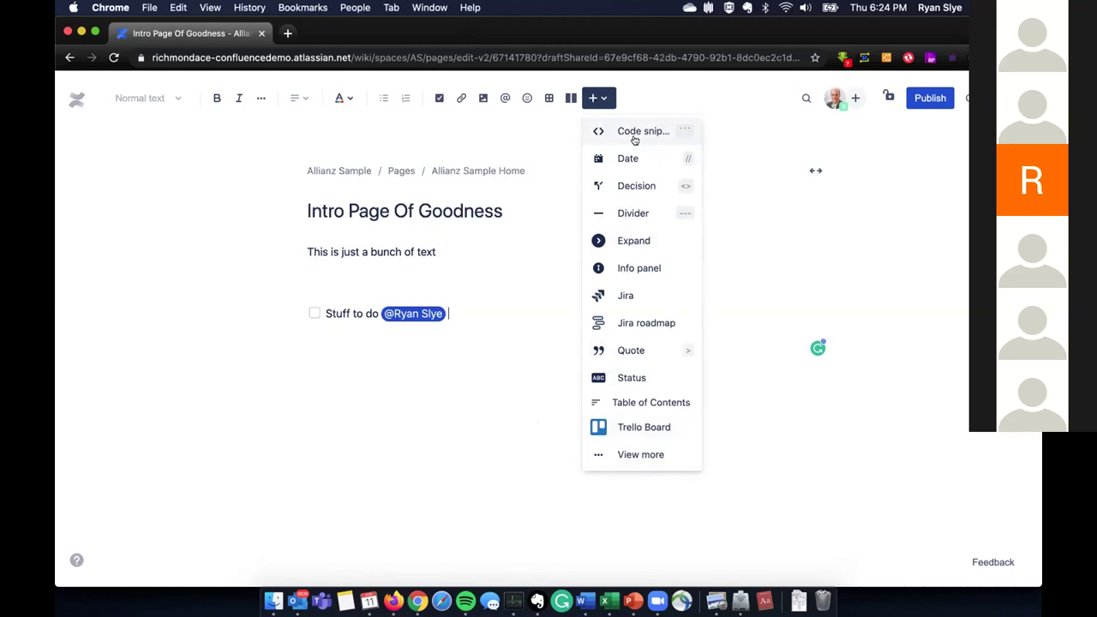
- Enter "Section 1" on the empty line between the body text and the action item
click(403, 383)
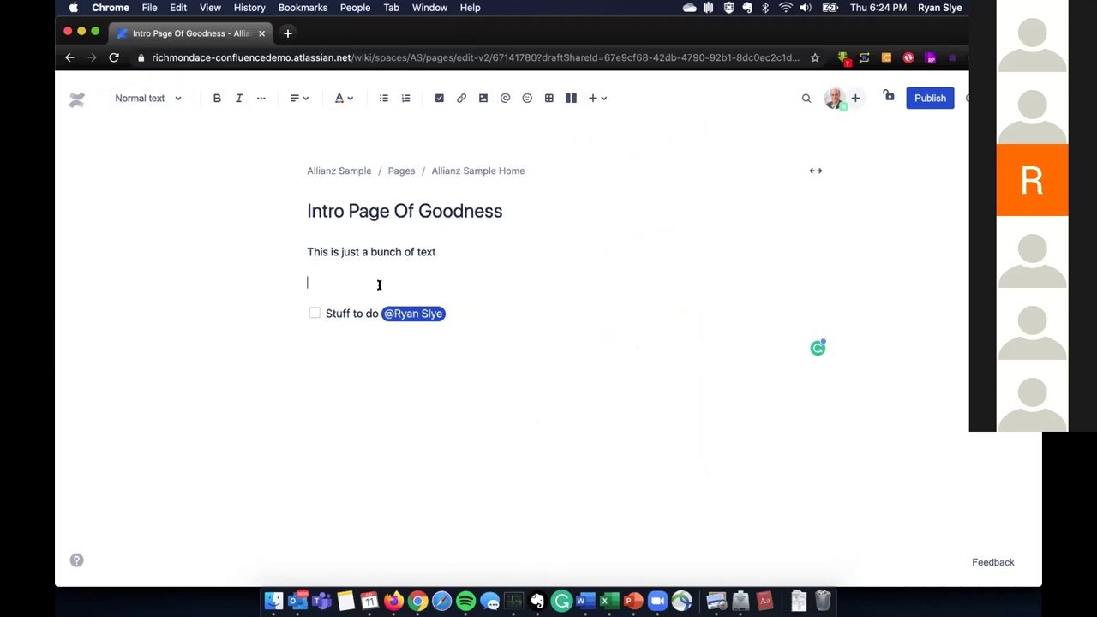
text(sbj)
key(BackSpace)
key(BackSpace)
key(BackSpace)
text(SEct)
key(BackSpace)
text(ection)
- Enter "Section 2" and "Section 2A" on two separate lines below the action item
click(307, 349)
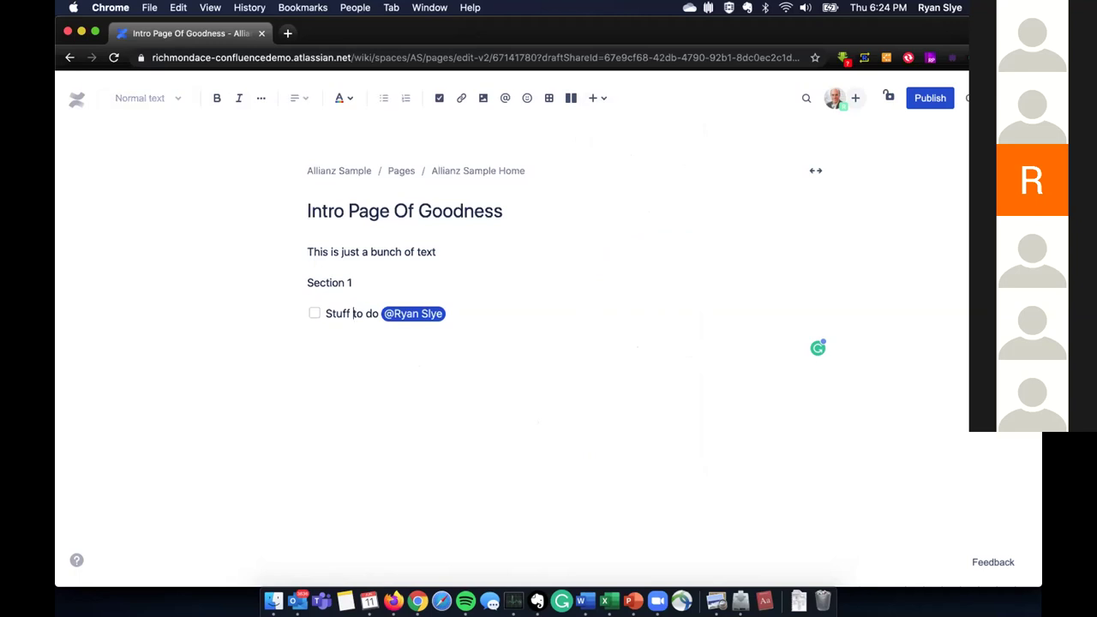
text(Section)
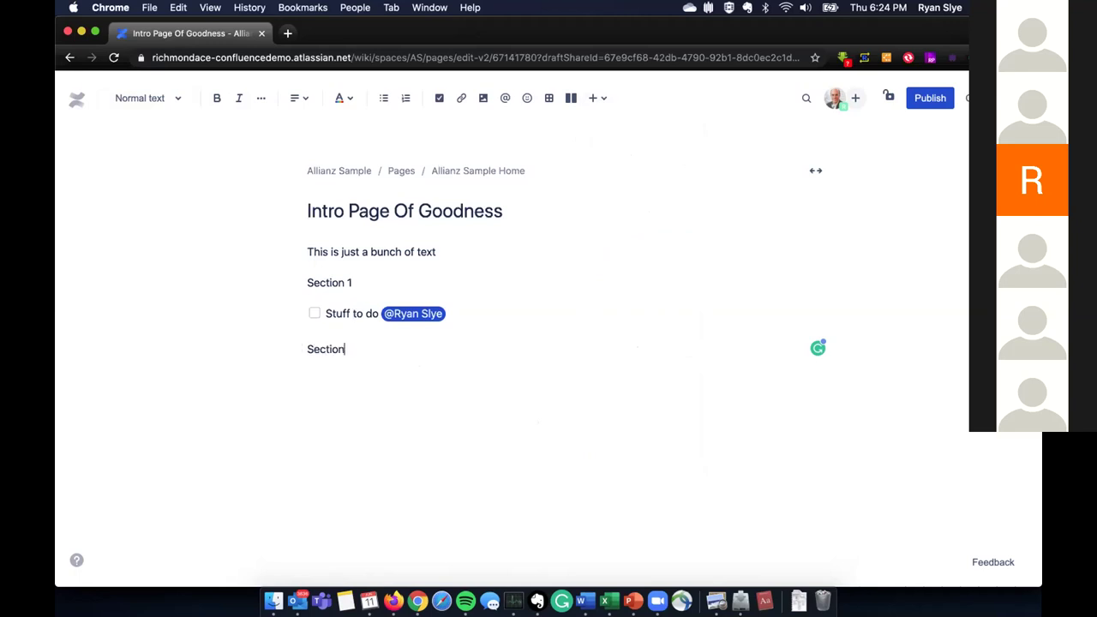
text( 2)
key(Return)
text(Sectino)
key(BackSpace)
key(BackSpace)
text(on 2)
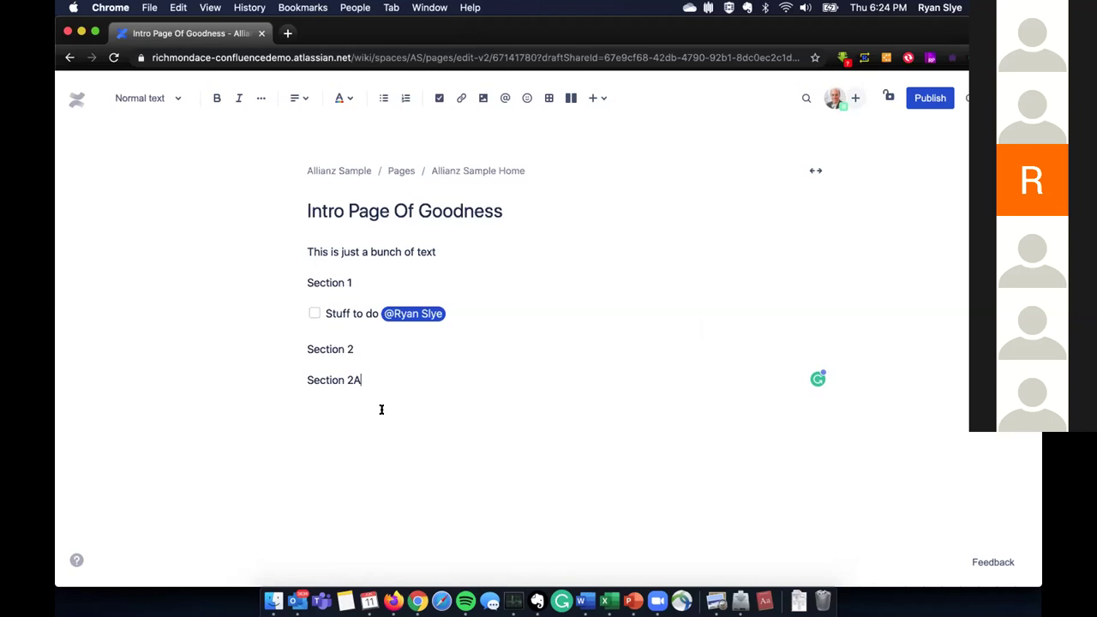
- Format the "Section 1" line as Heading 1
triple_click(322, 281)
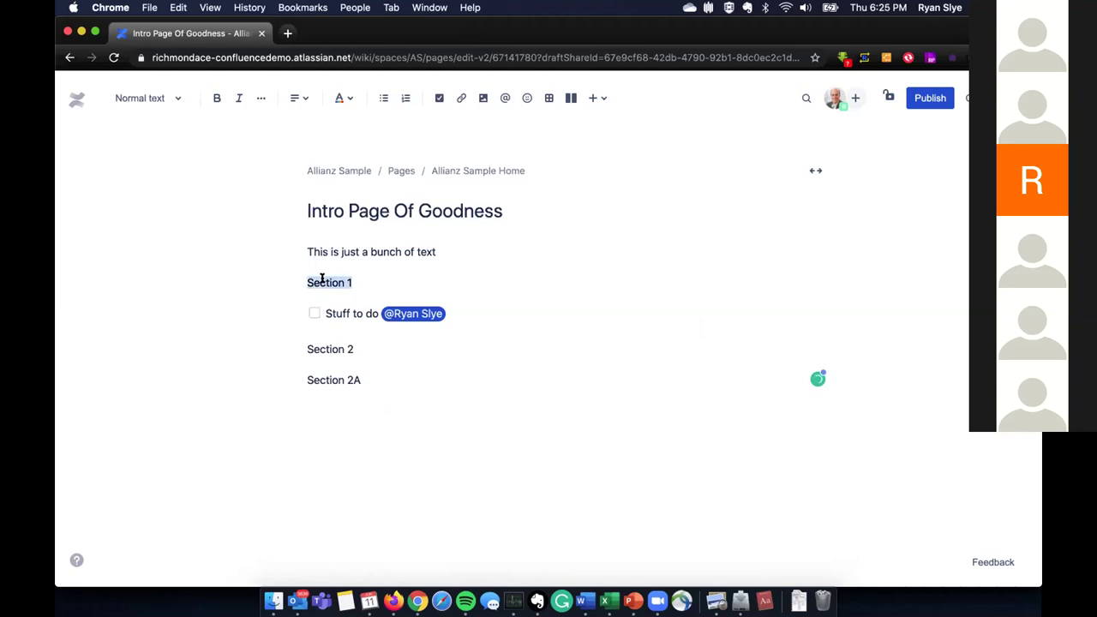
click(154, 100)
click(151, 154)
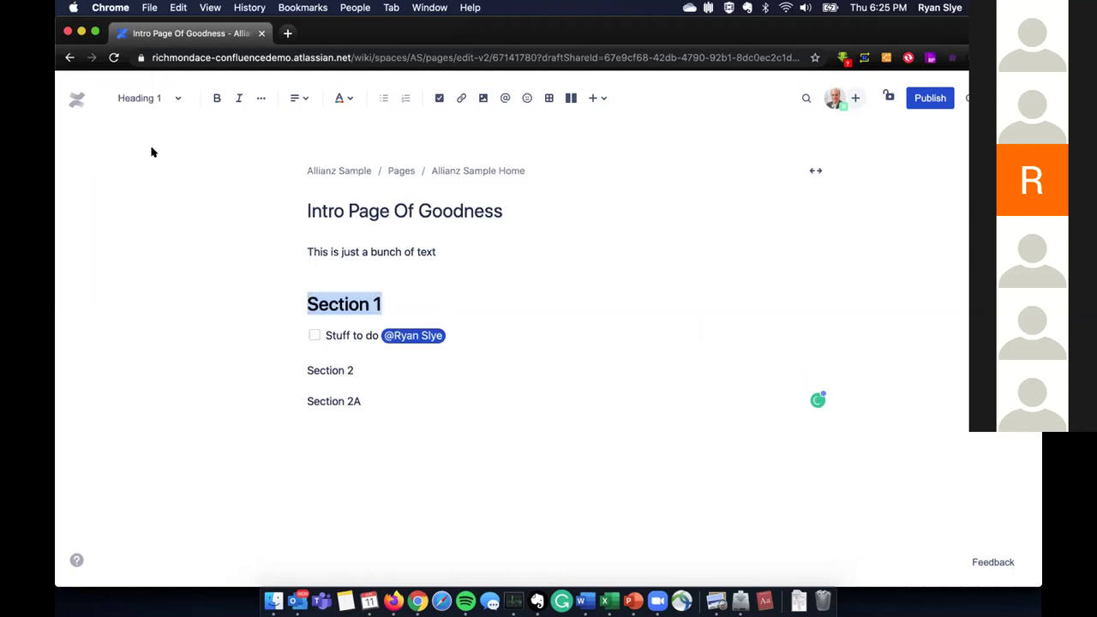
- Format the "Section 2" and "Section 2A" lines as Heading 2 and place the cursor on the line below them
triple_click(319, 364)
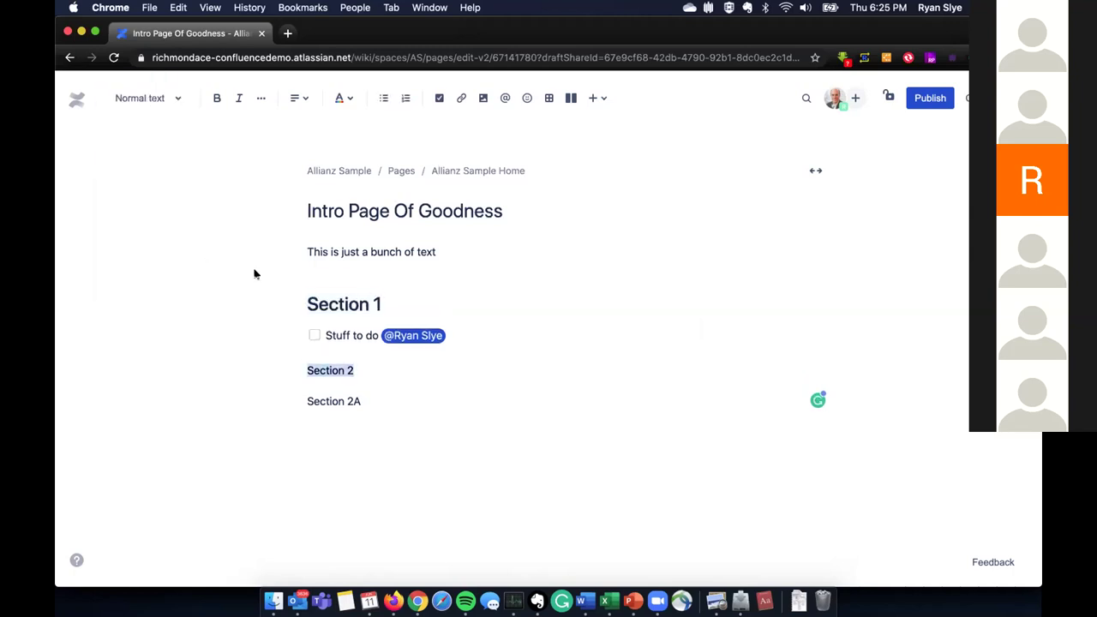
click(152, 98)
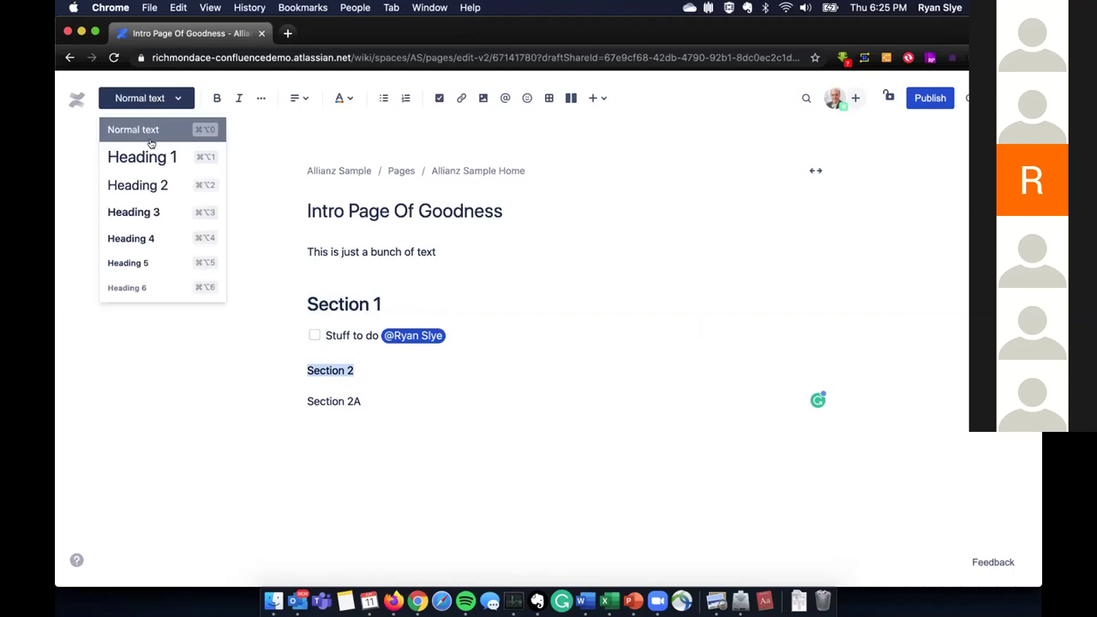
click(154, 186)
triple_click(343, 415)
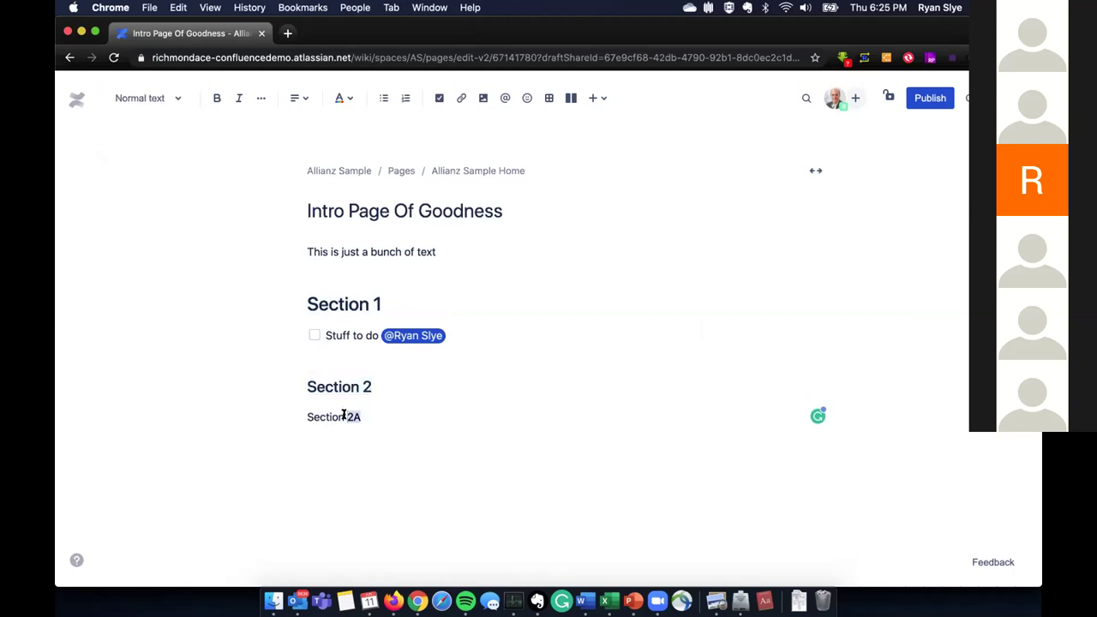
click(158, 98)
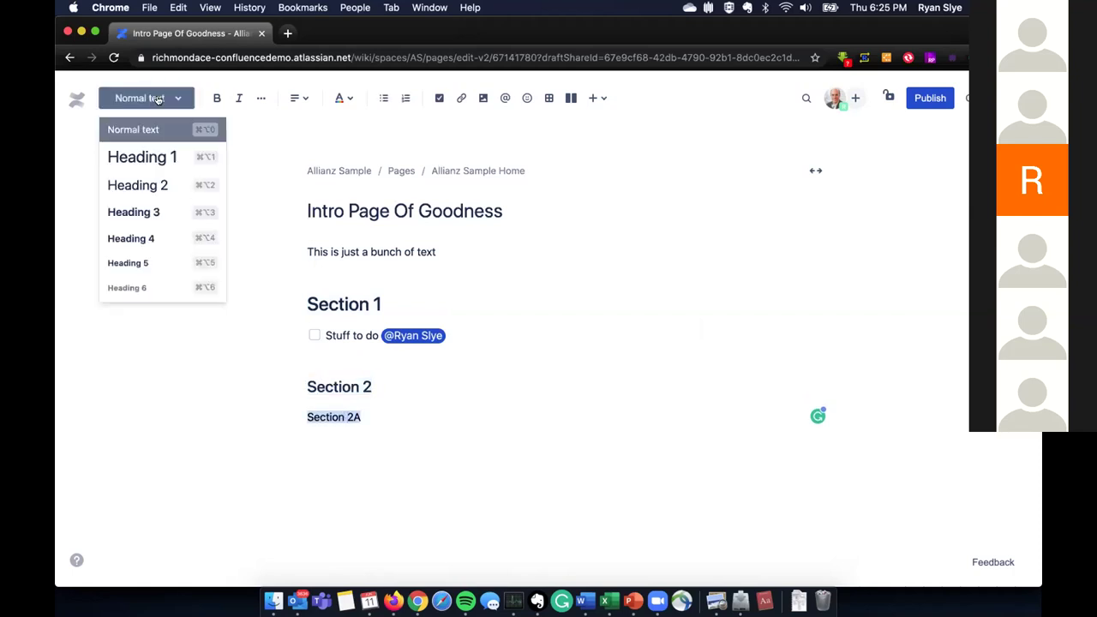
click(156, 186)
click(368, 468)
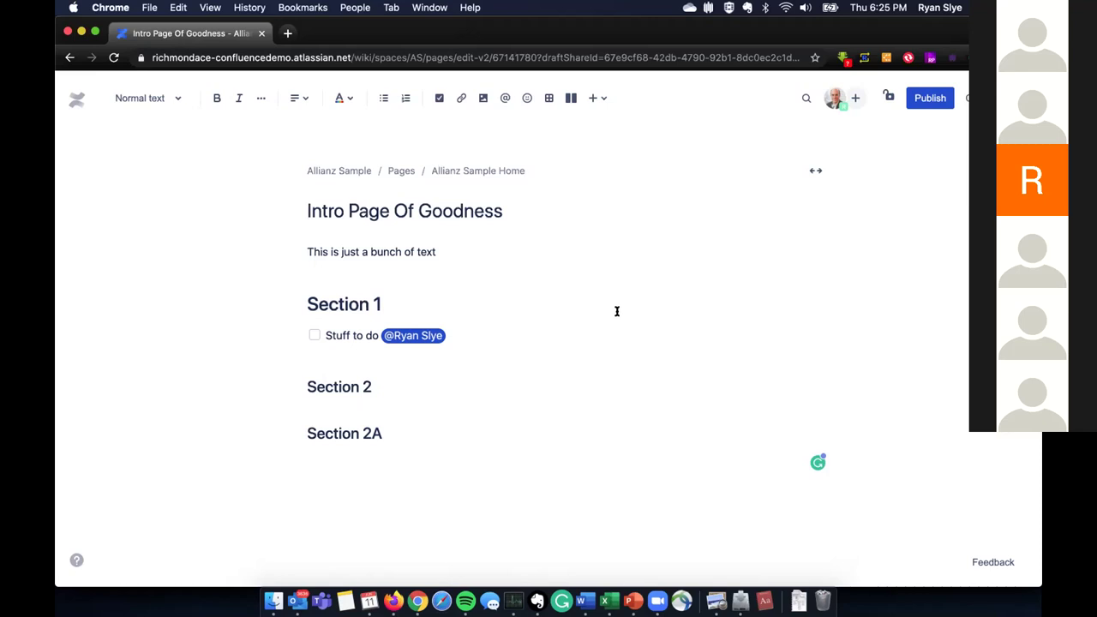
- Switch the page to full width, back to the narrow width, and to full width again
click(810, 169)
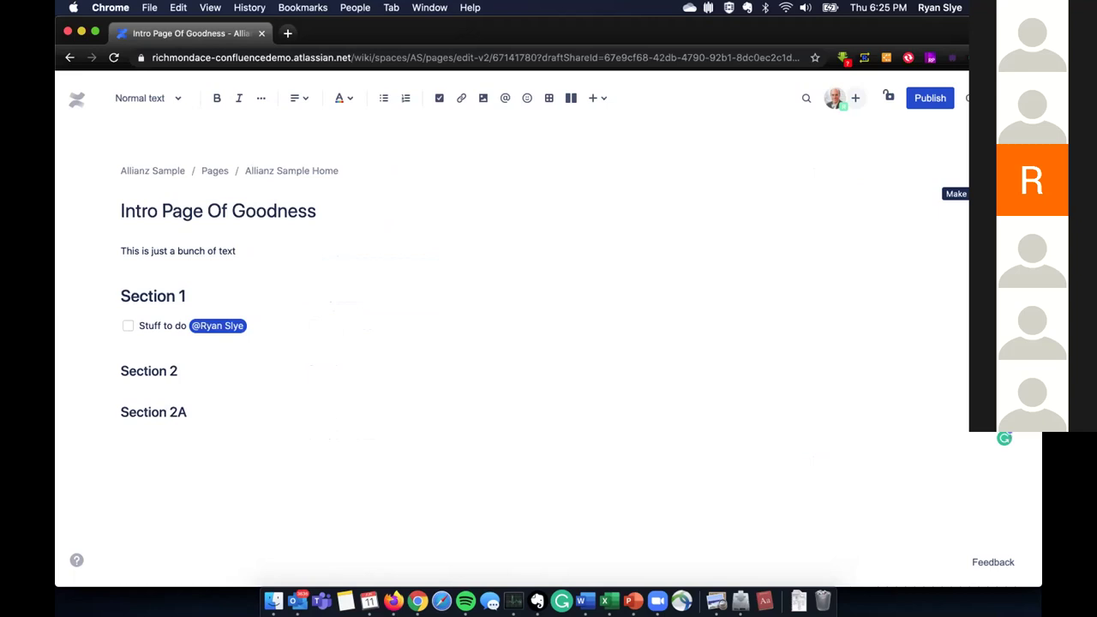
click(986, 171)
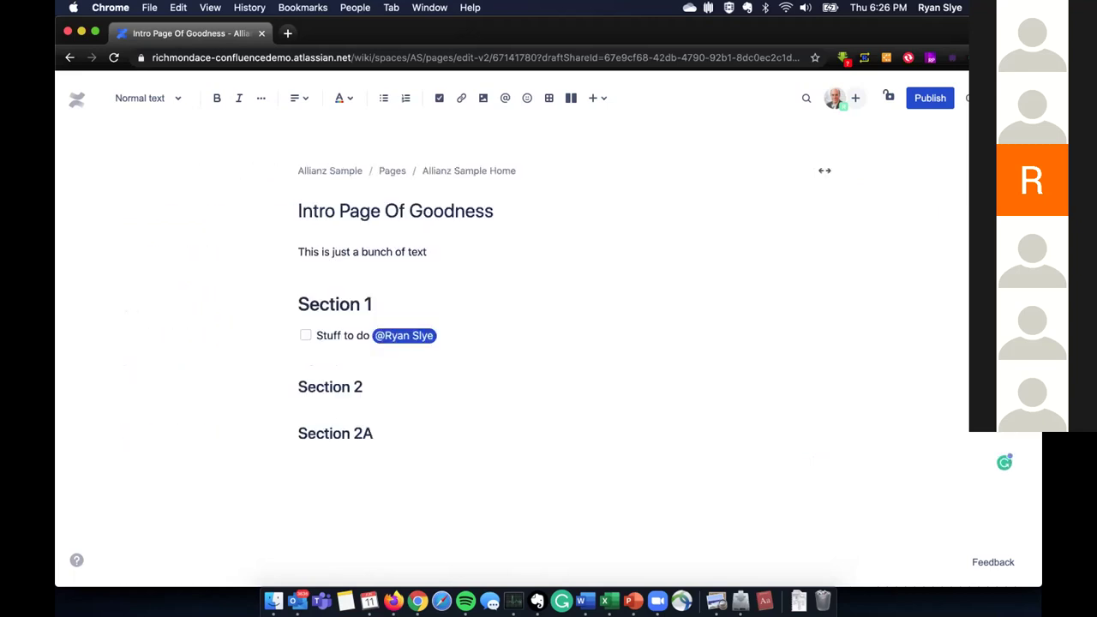
click(816, 171)
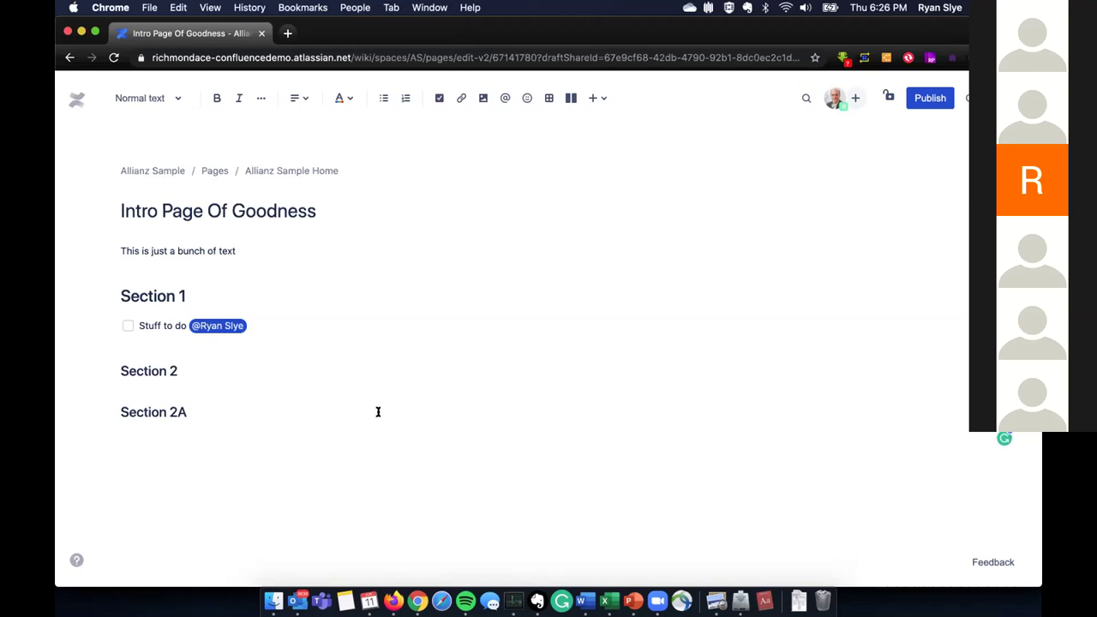
- Add an empty line above the body text and insert a Table of Contents macro there
click(159, 239)
key(Return)
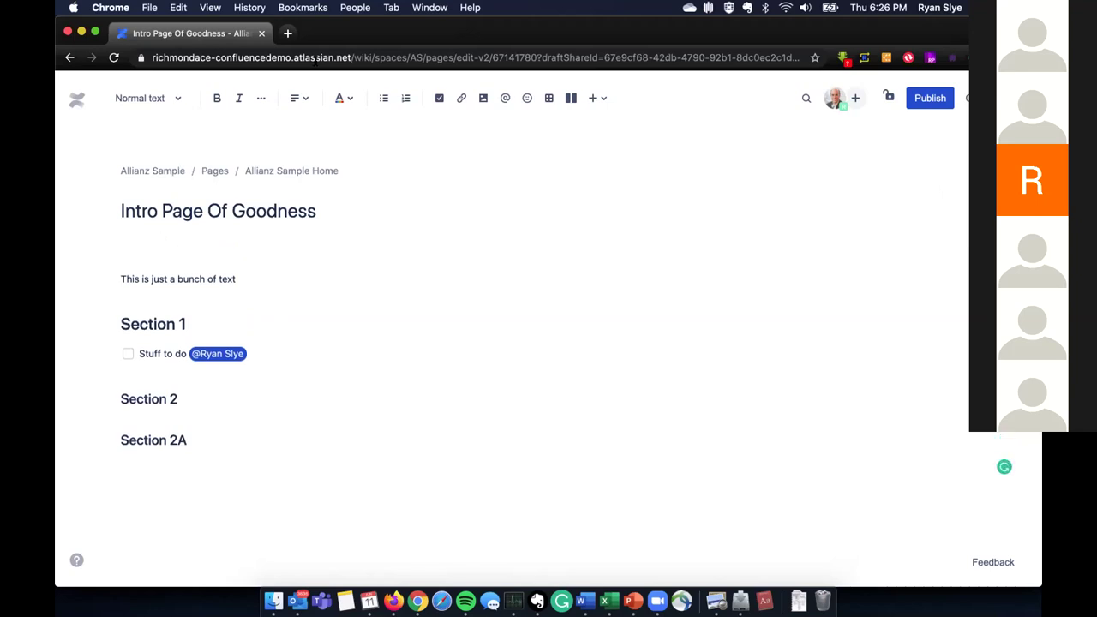
click(593, 98)
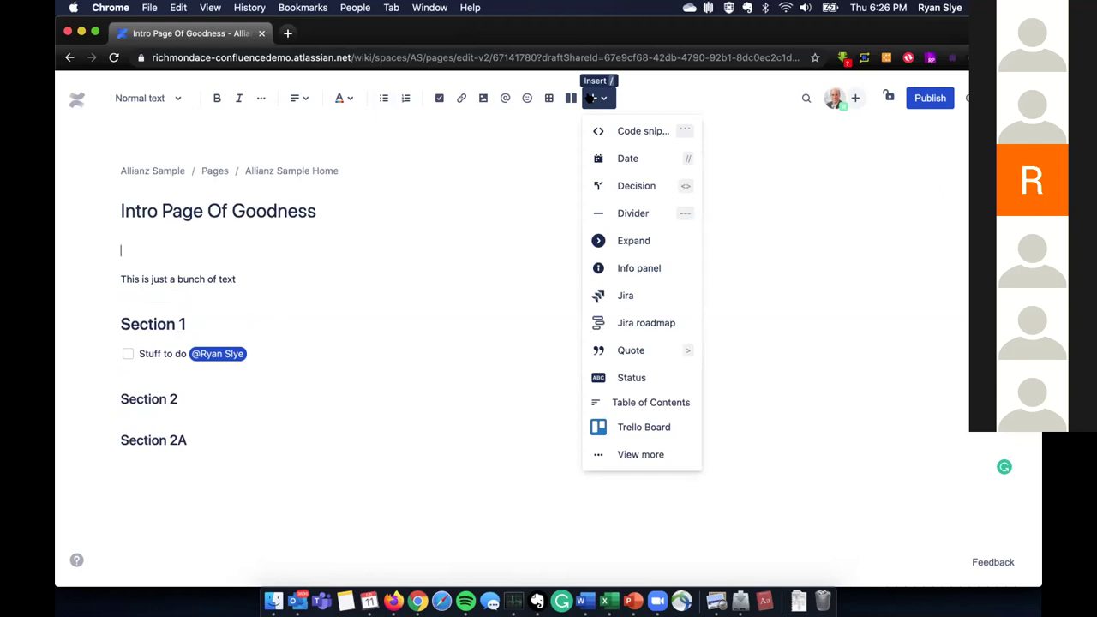
click(621, 393)
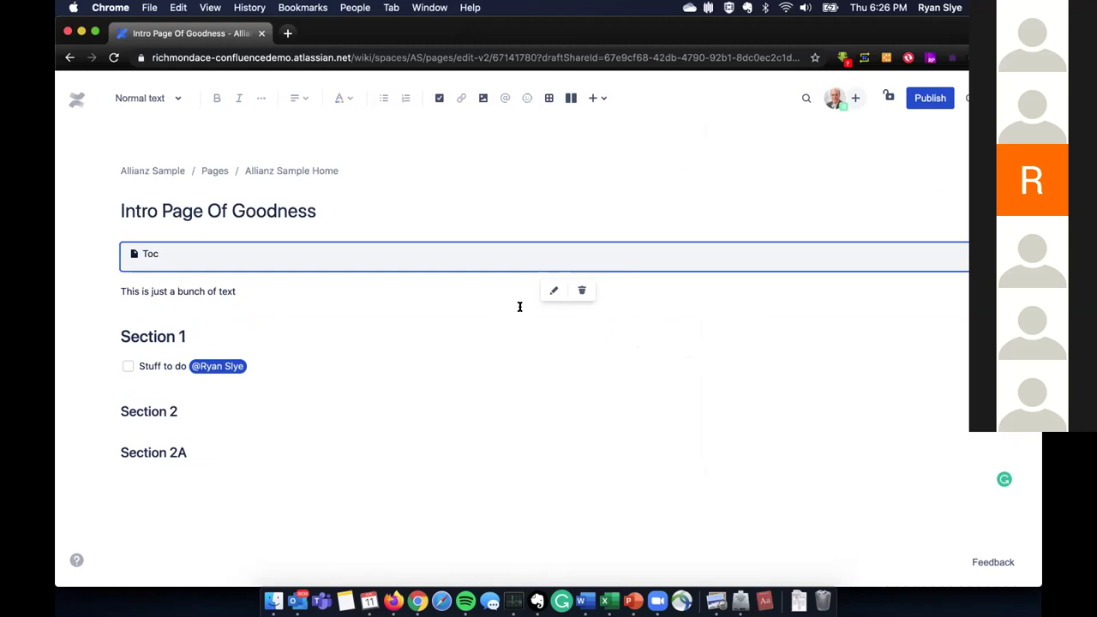
- Review the Table of Contents macro's output type, list style, heading level and other options, and save it with list output
click(552, 292)
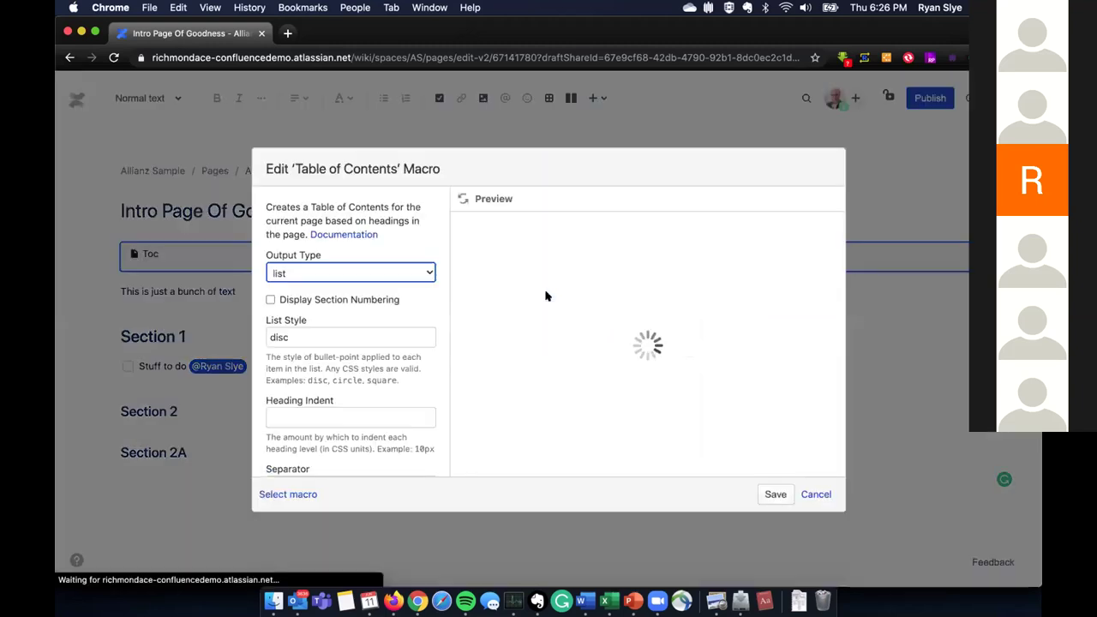
click(430, 273)
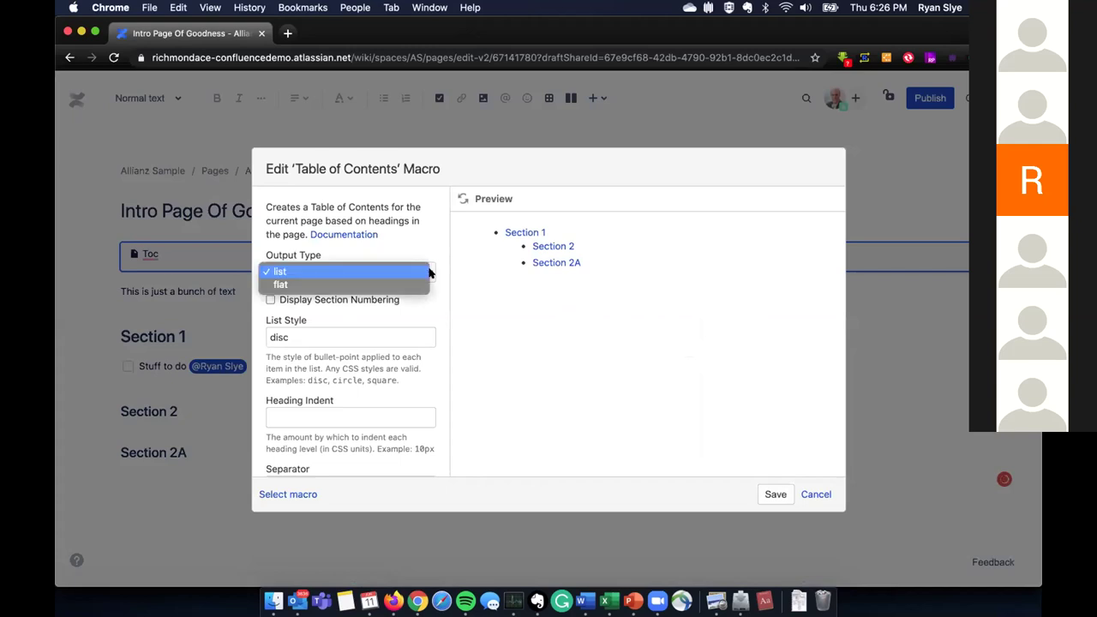
click(430, 272)
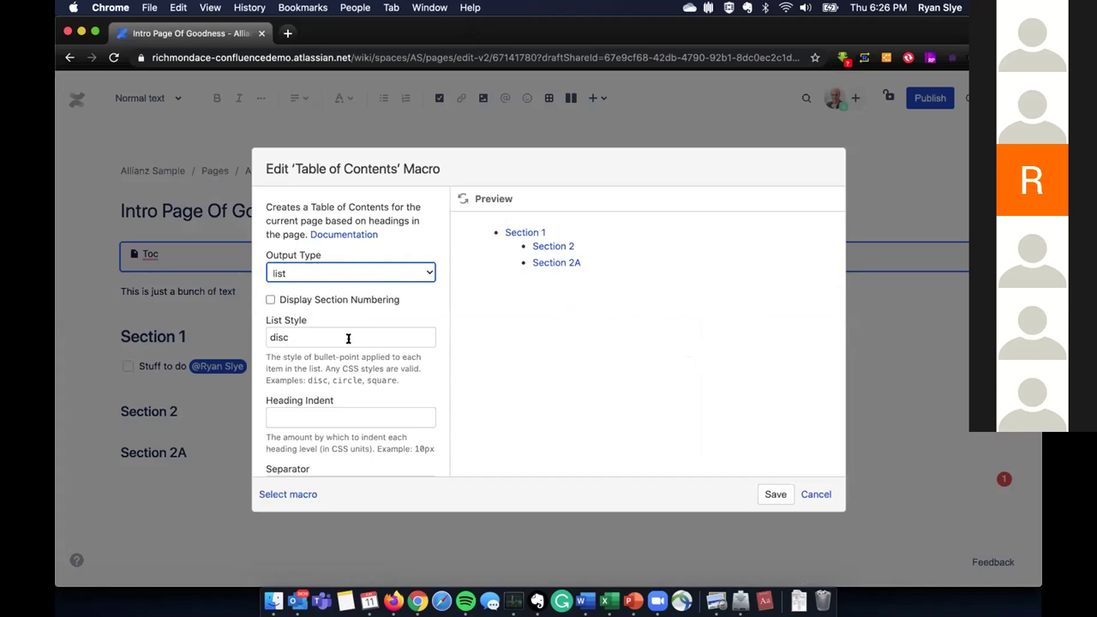
scroll(358, 363, down, 10)
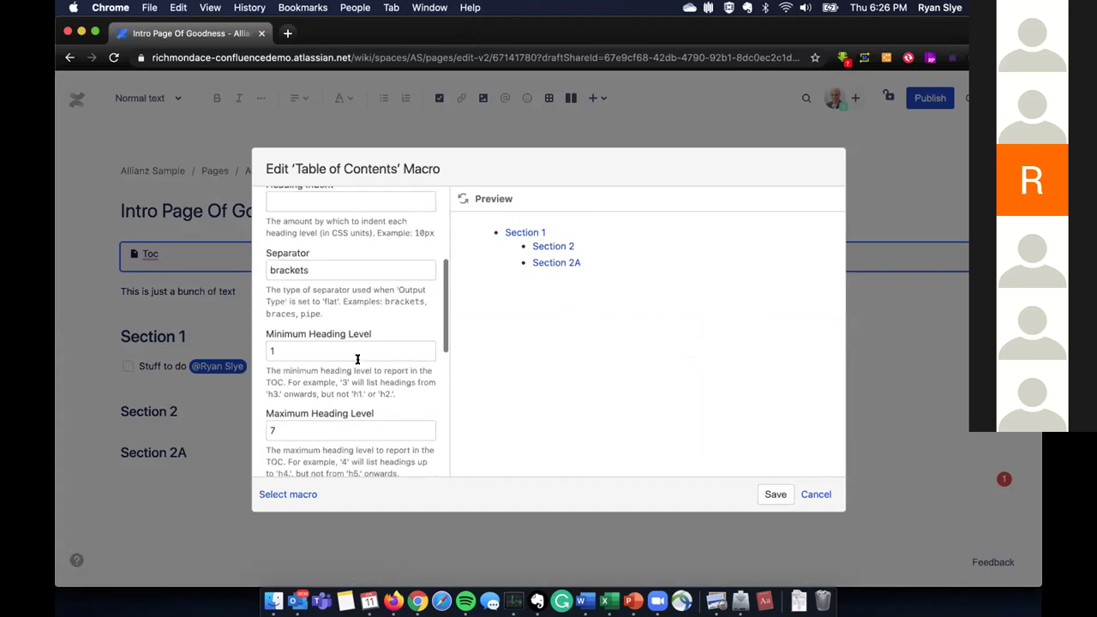
scroll(359, 363, down, 3)
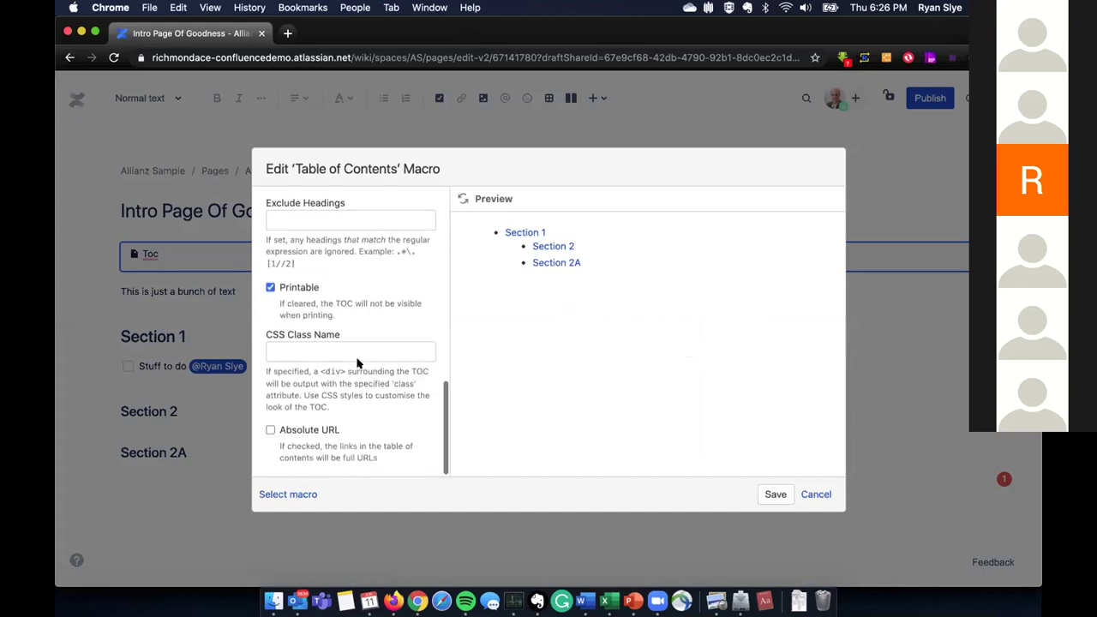
scroll(358, 363, up, 15)
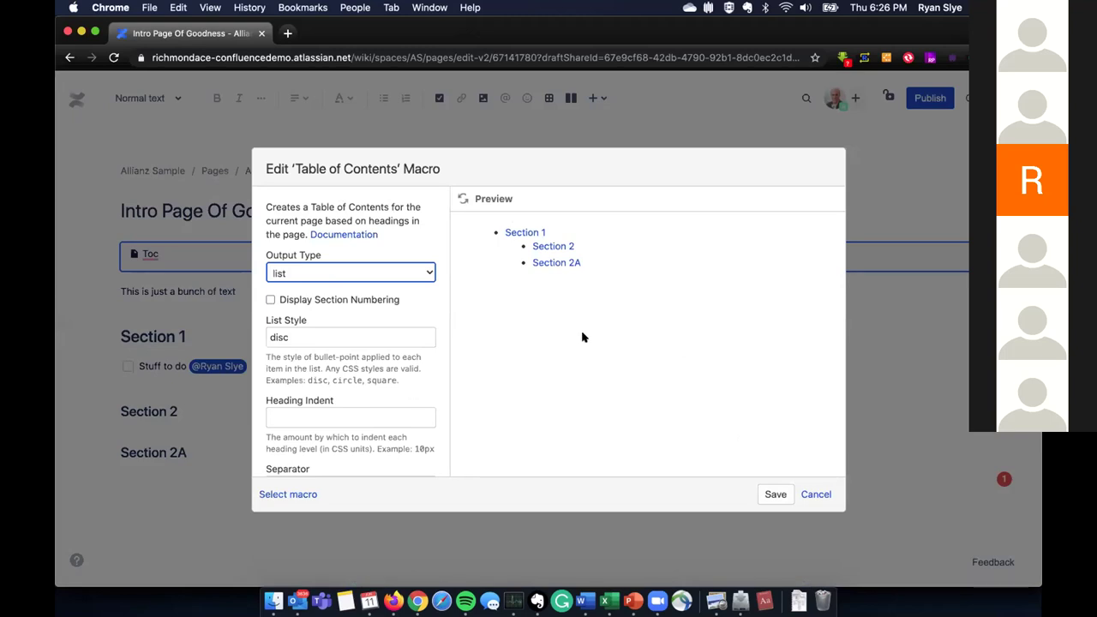
click(774, 496)
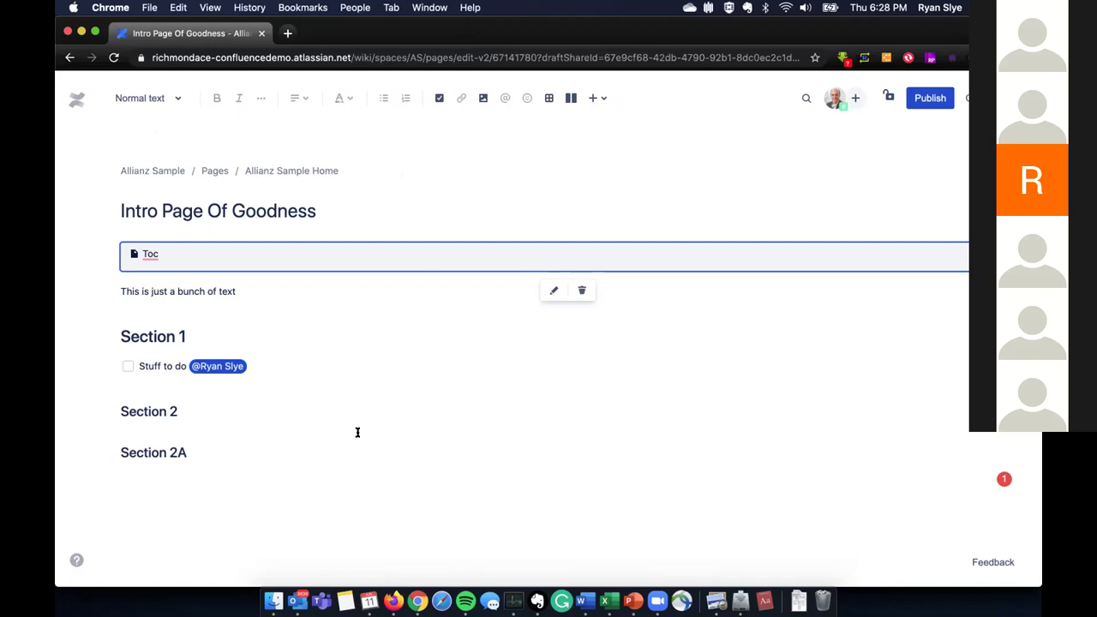
- Insert a green status labelled IN PROGRESS on the line below the "Section 2A" heading
click(190, 462)
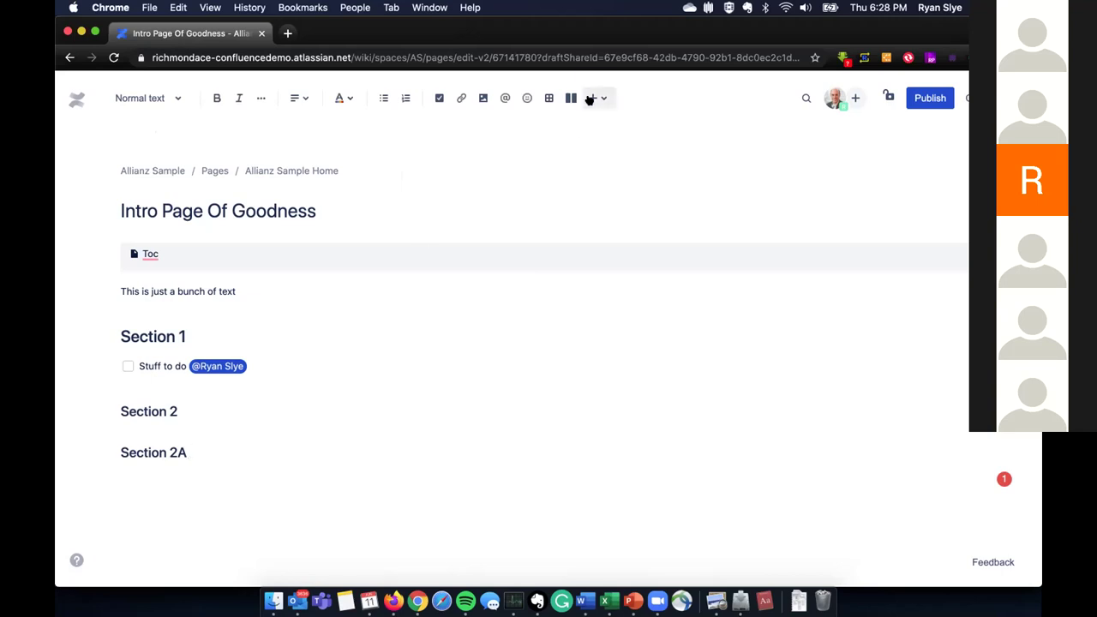
click(592, 99)
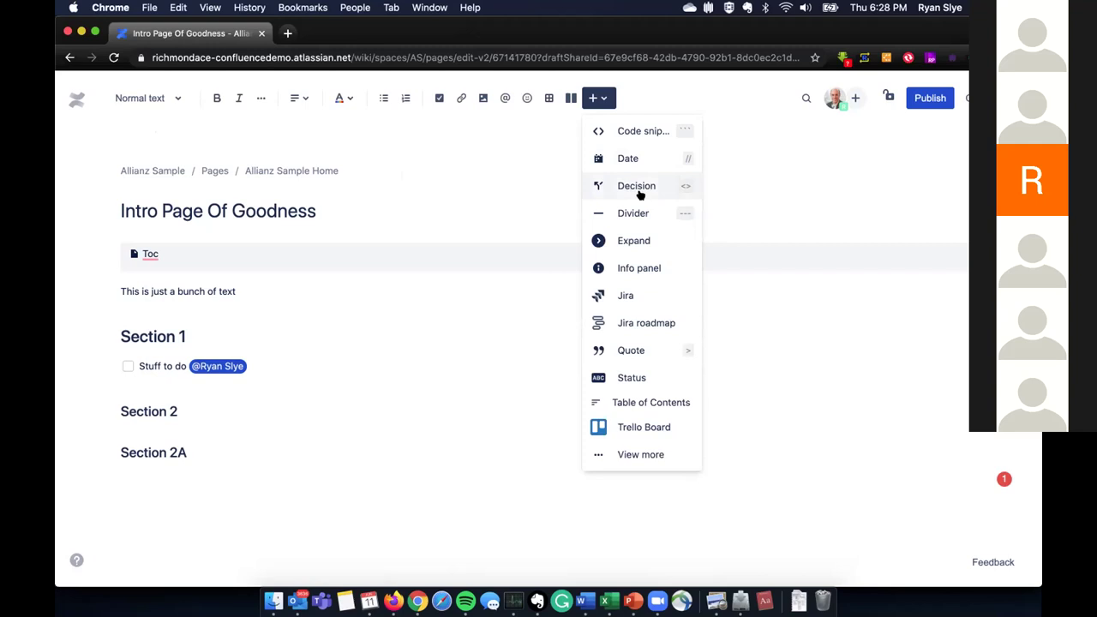
click(627, 379)
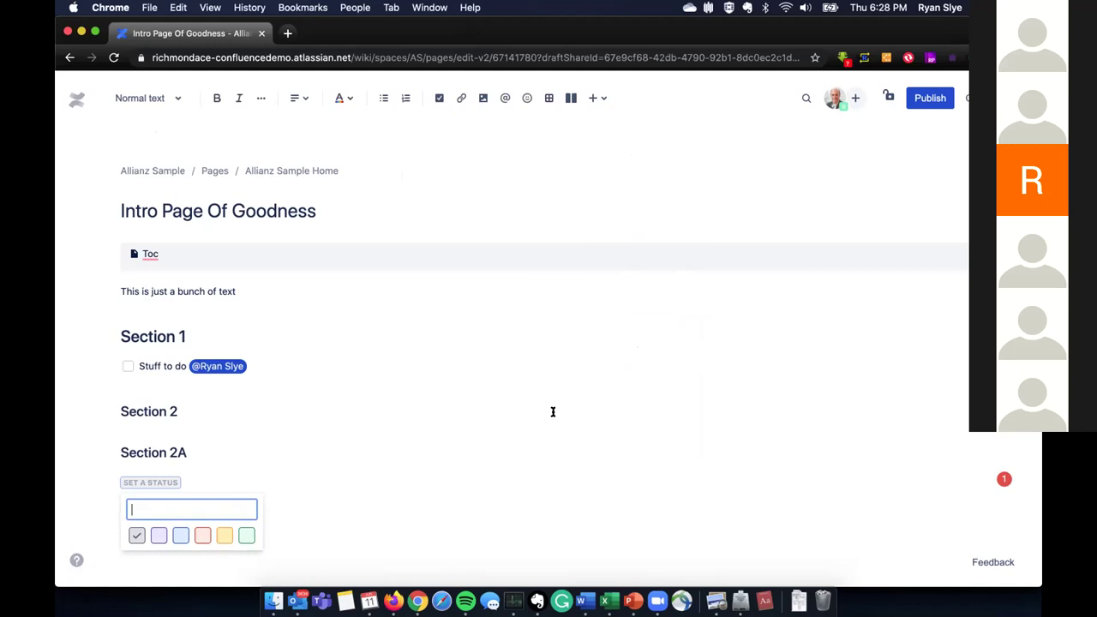
text(IN PROGRESS)
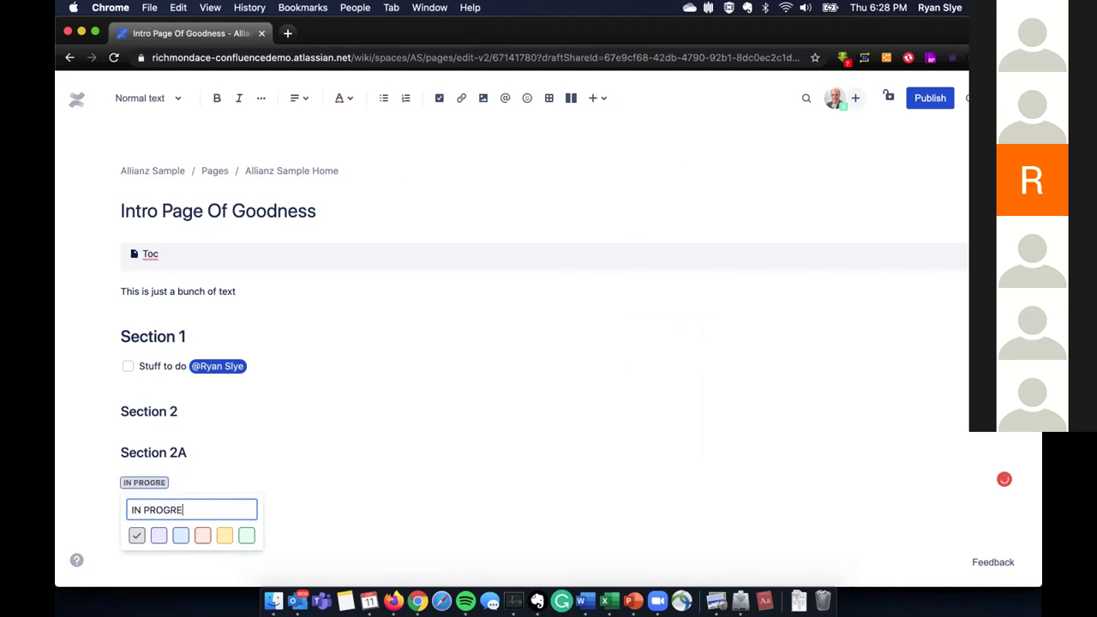
click(246, 533)
click(328, 476)
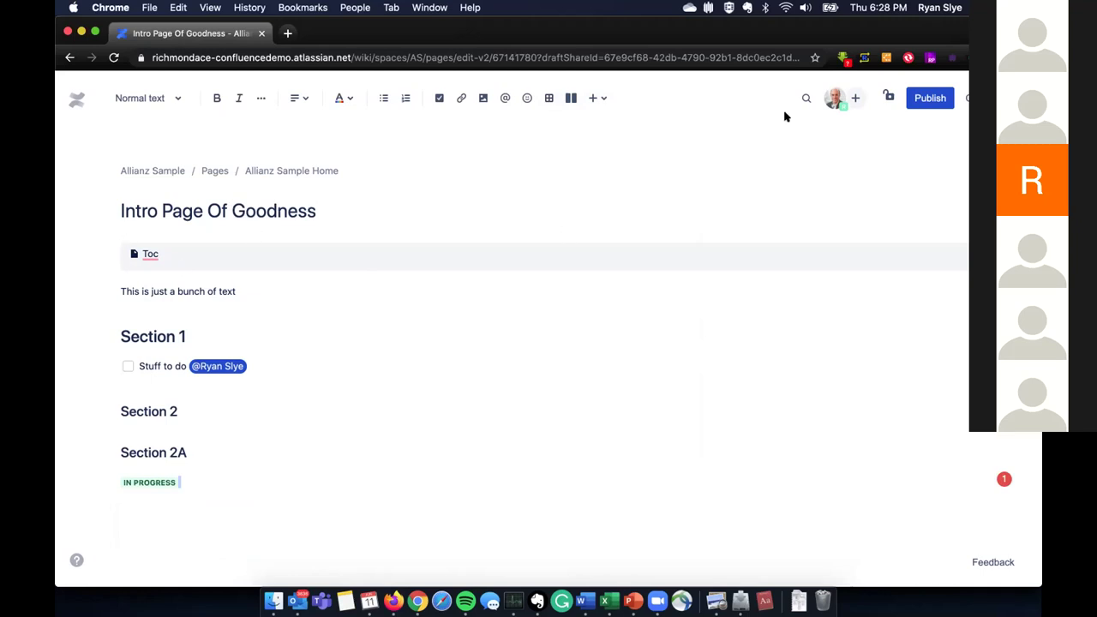
- Publish the Intro Page Of Goodness and collapse the space sidebar
click(915, 99)
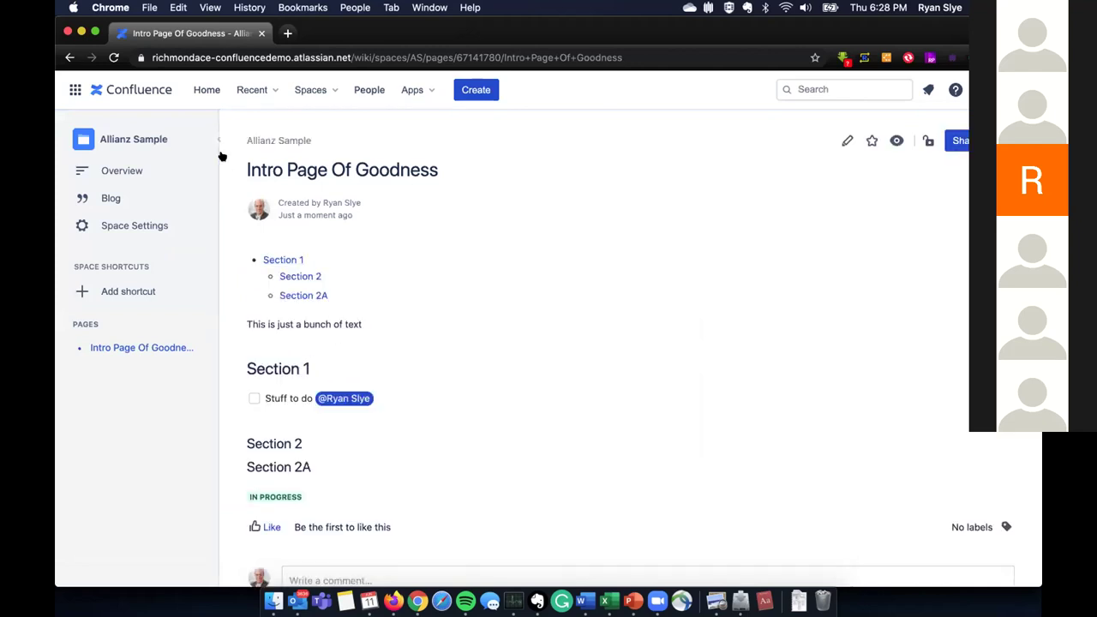
click(220, 138)
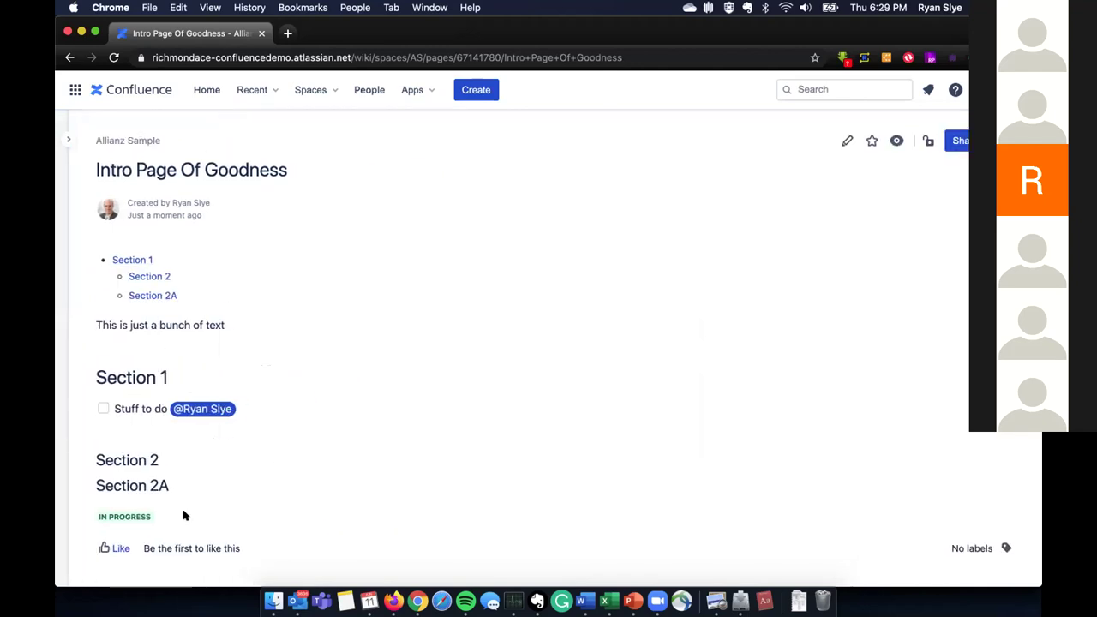
mouse_move(75, 143)
- Create a child page under the intro page titled "The Narrow Page" with the body text "Some stuff", and publish it
click(470, 97)
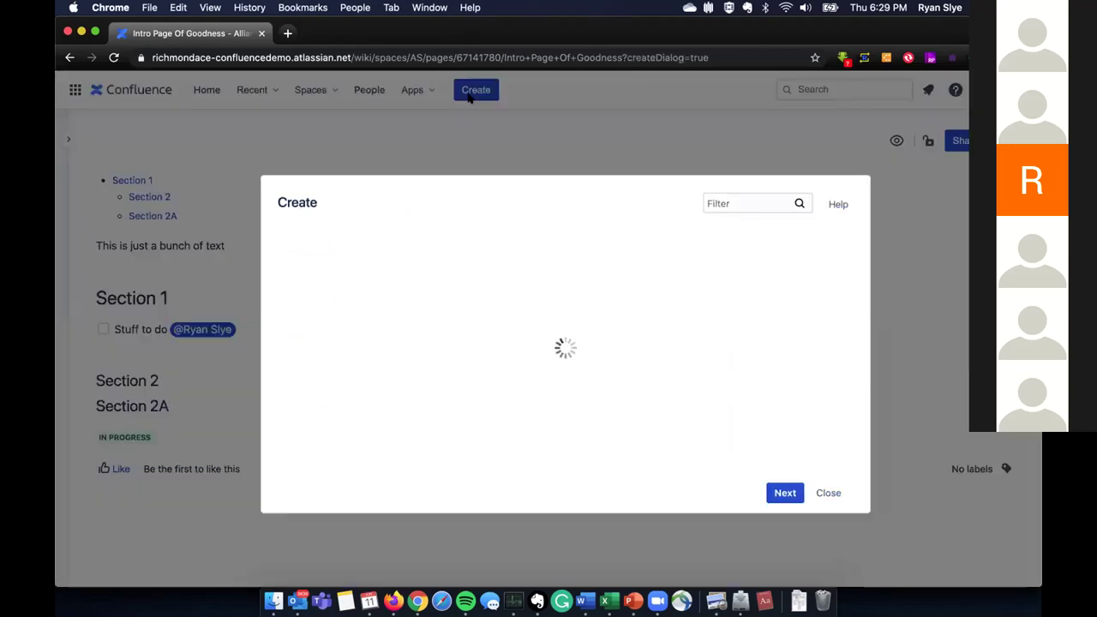
click(766, 495)
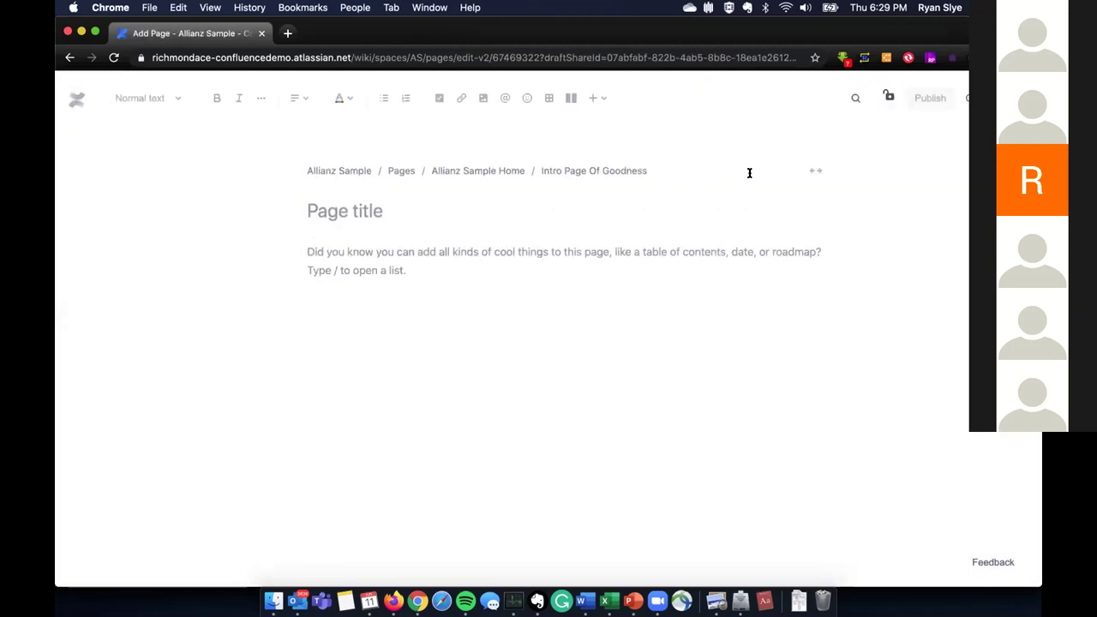
click(361, 208)
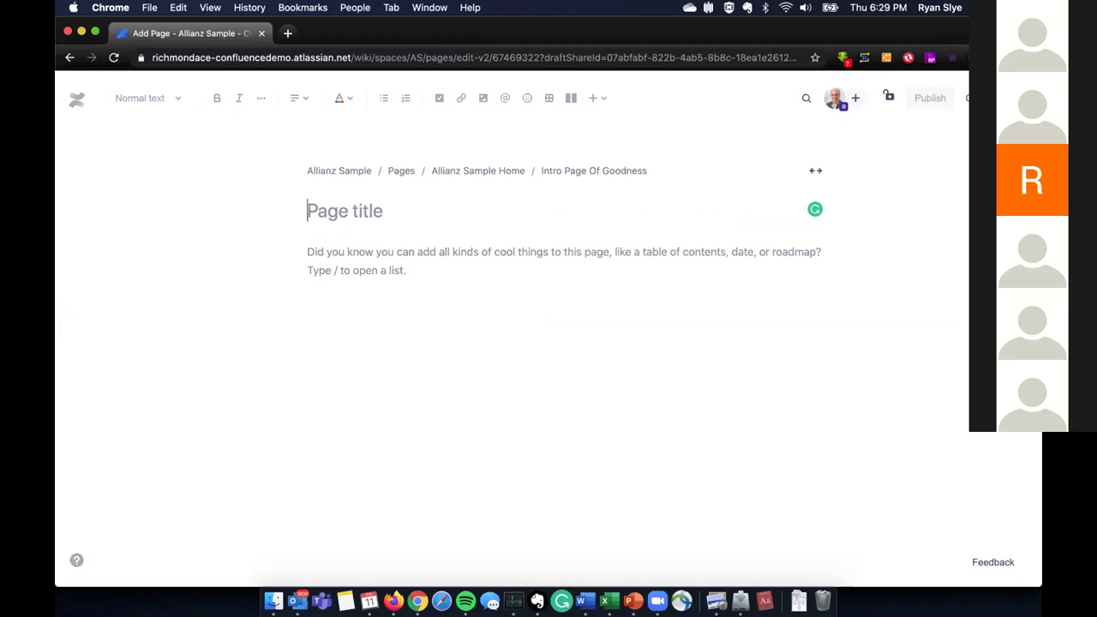
text(The Narrow Page)
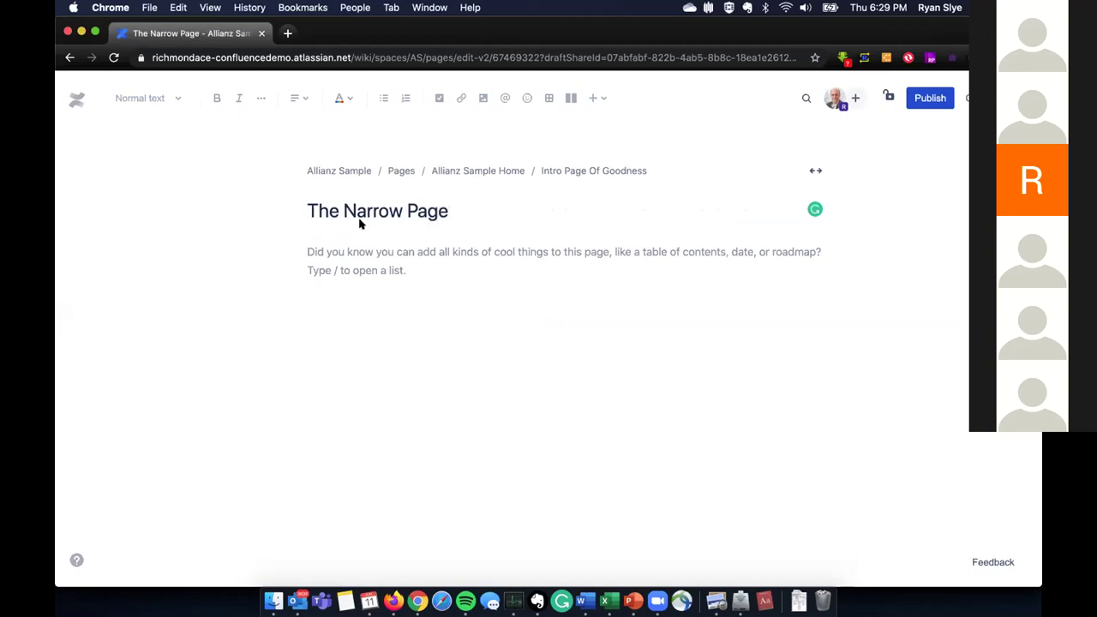
click(385, 250)
text(Some stuff)
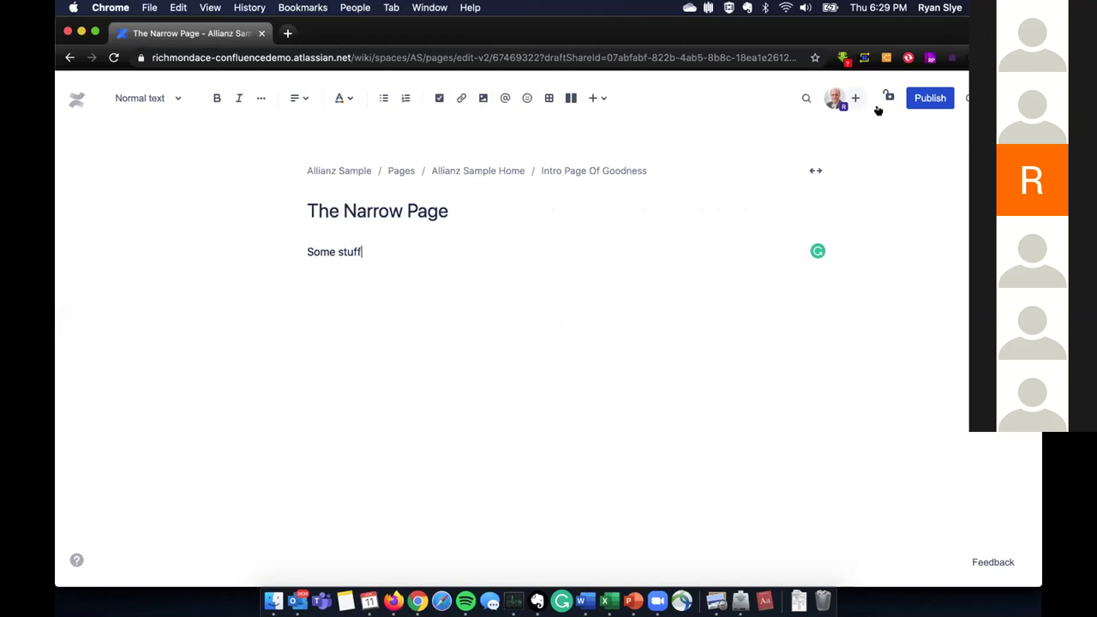
click(922, 100)
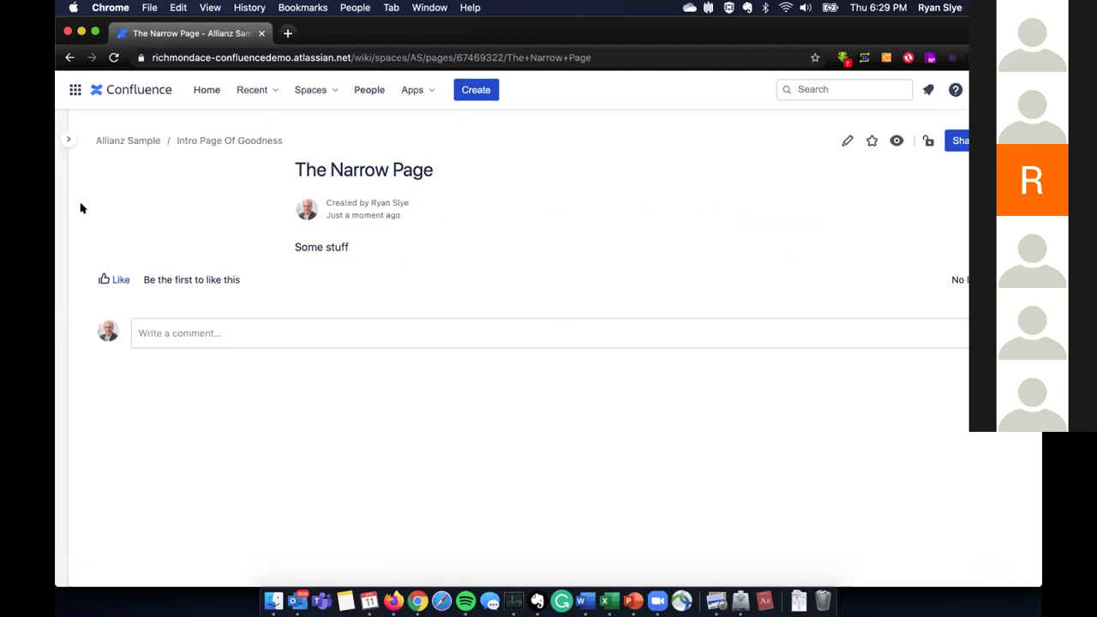
- Examine the page hierarchy by collapsing and re-expanding the Intro Page Of Goodness branch in the page tree
mouse_move(64, 208)
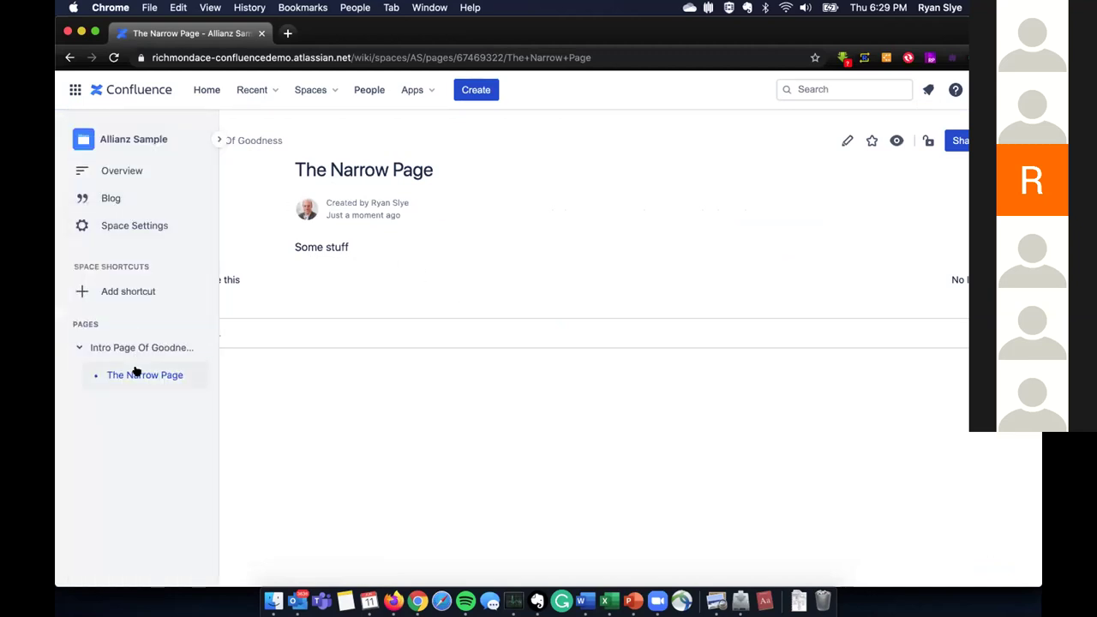
click(78, 349)
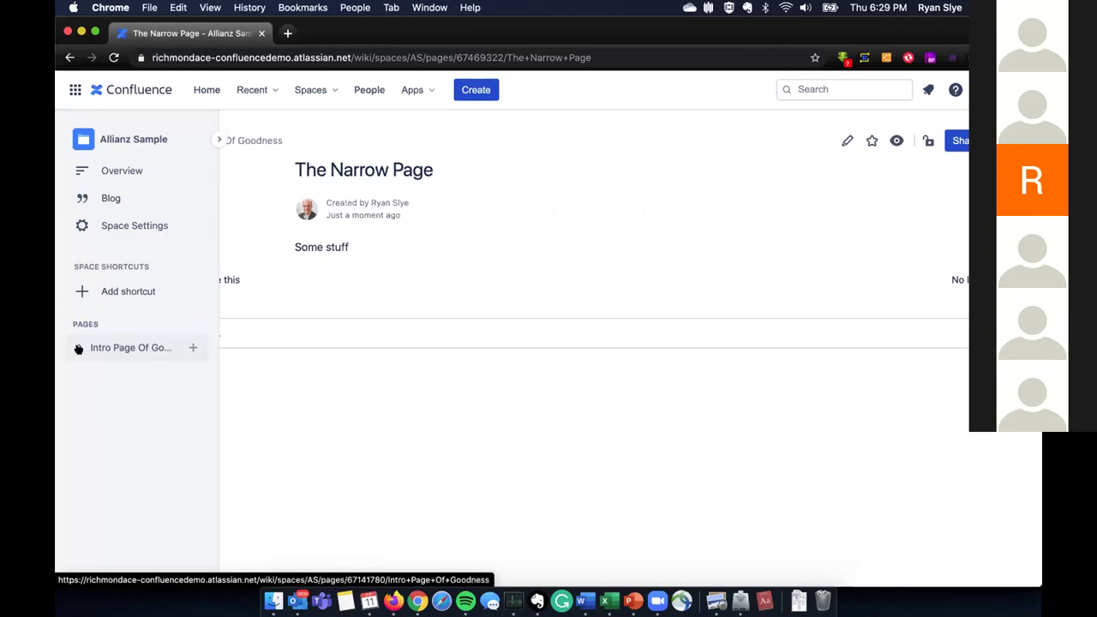
click(78, 348)
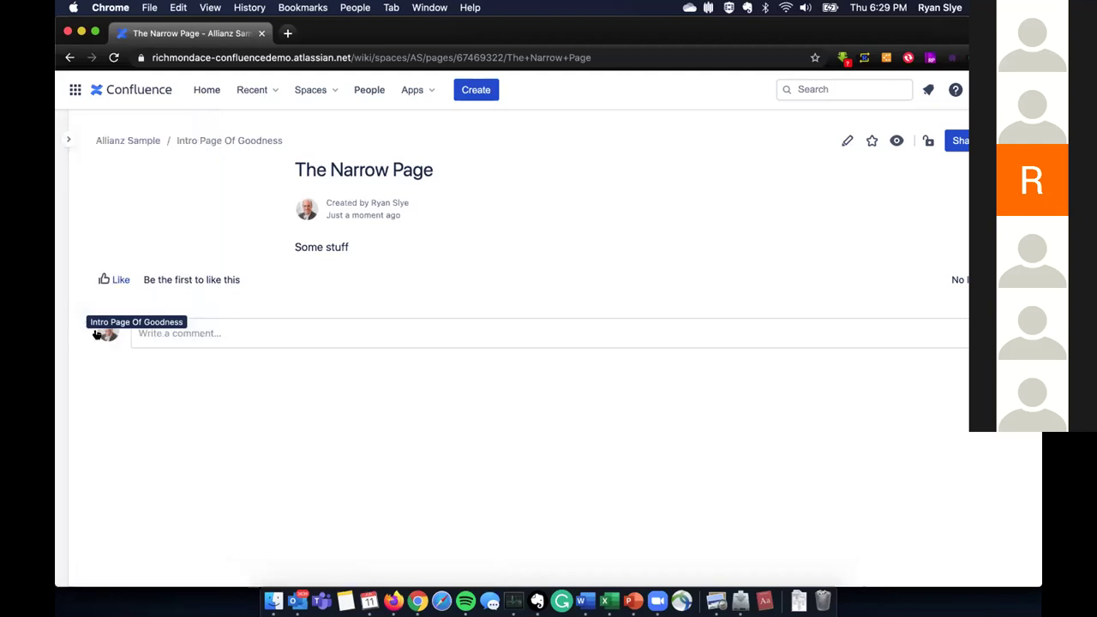
mouse_move(66, 347)
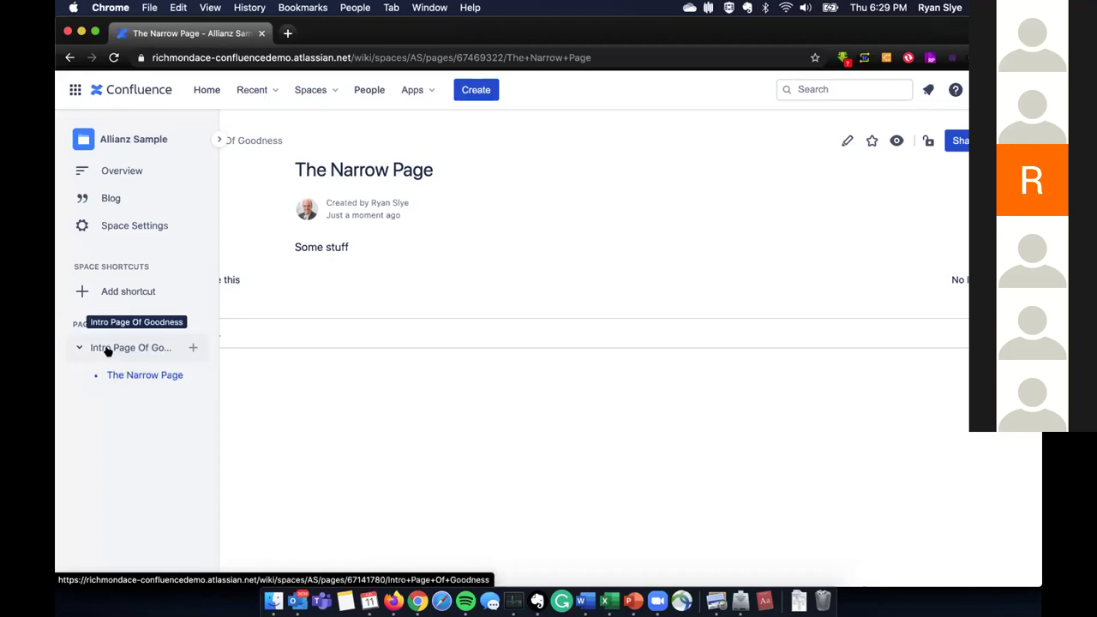
- Open Intro Page Of Goodness from the page tree, look over its content, and keep the space sidebar expanded
click(107, 348)
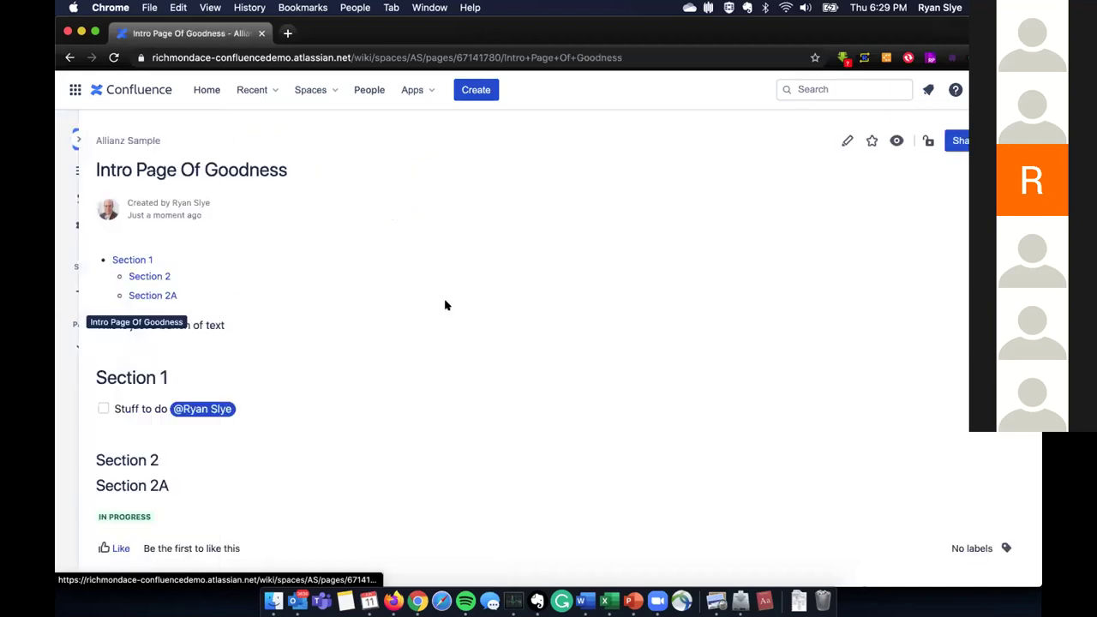
scroll(362, 410, down, 2)
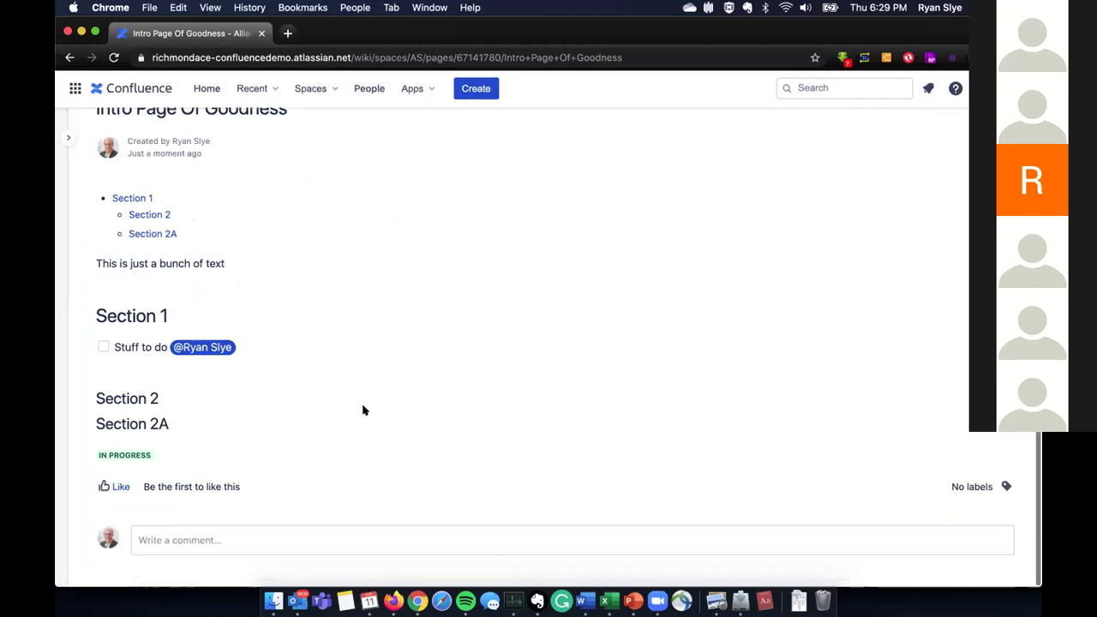
scroll(363, 410, up, 2)
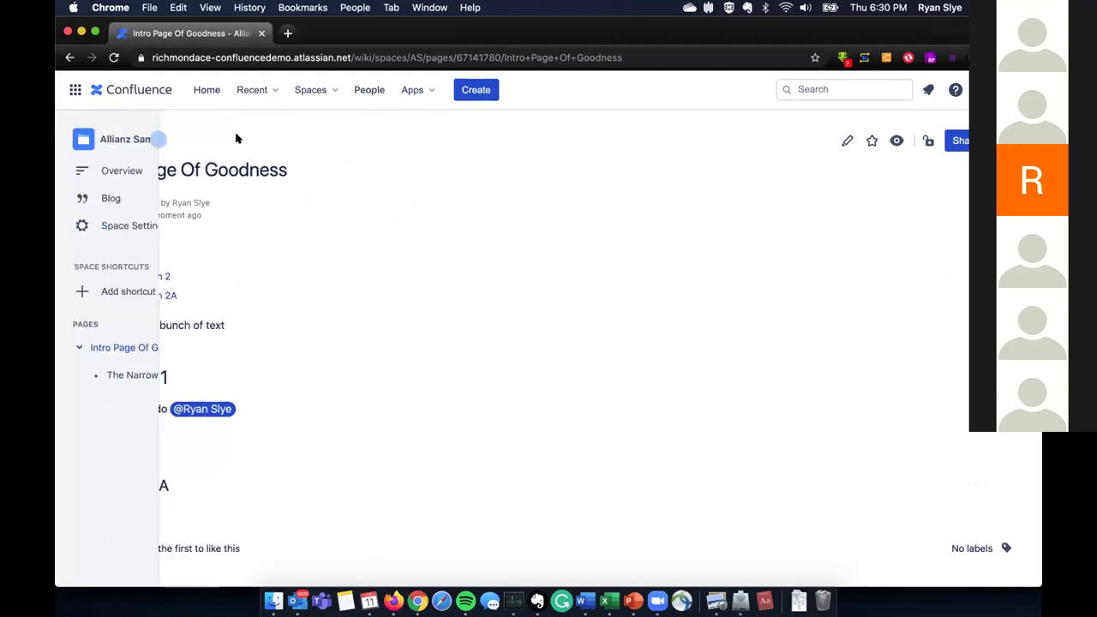
click(69, 139)
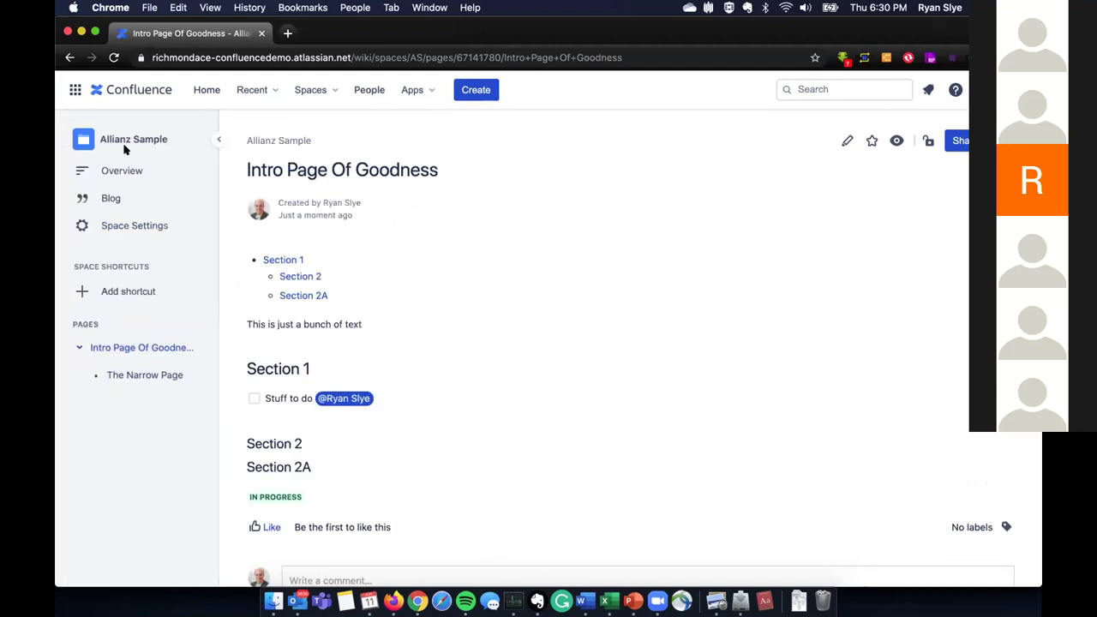
- Edit The Narrow Page and add the line "Put more stuff on the page" below "Some stuff", followed by a new line
click(146, 374)
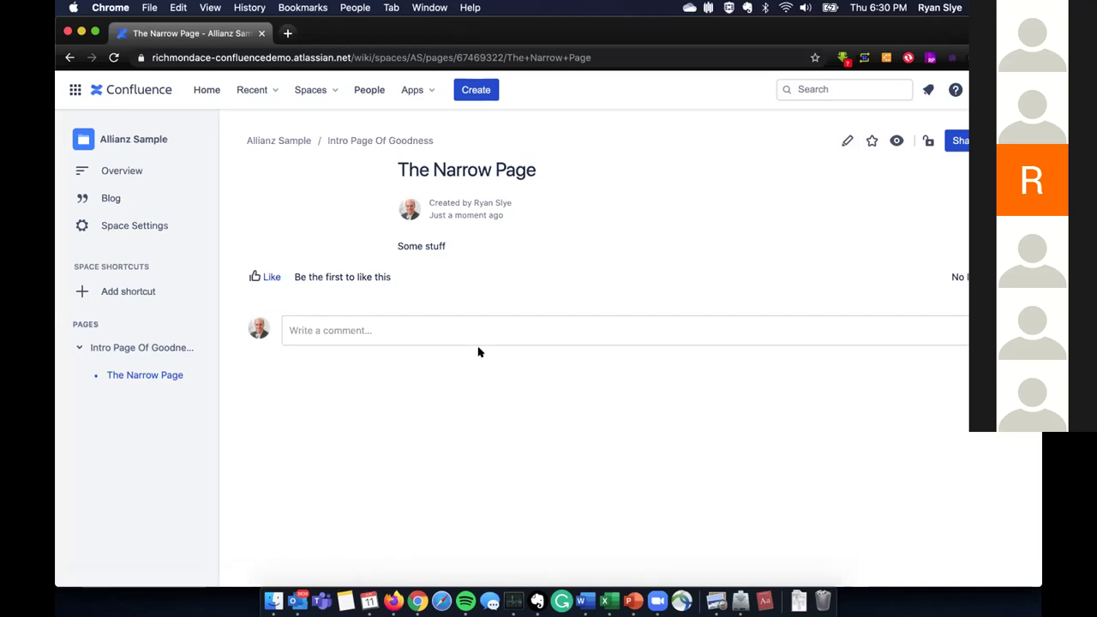
key(e)
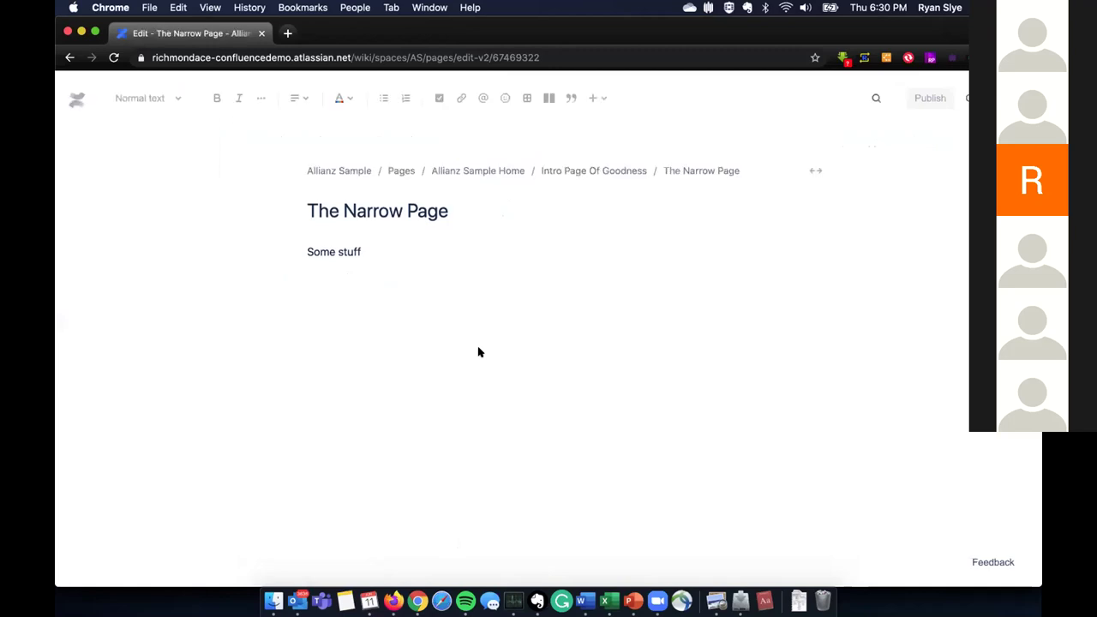
key(Down)
key(Return)
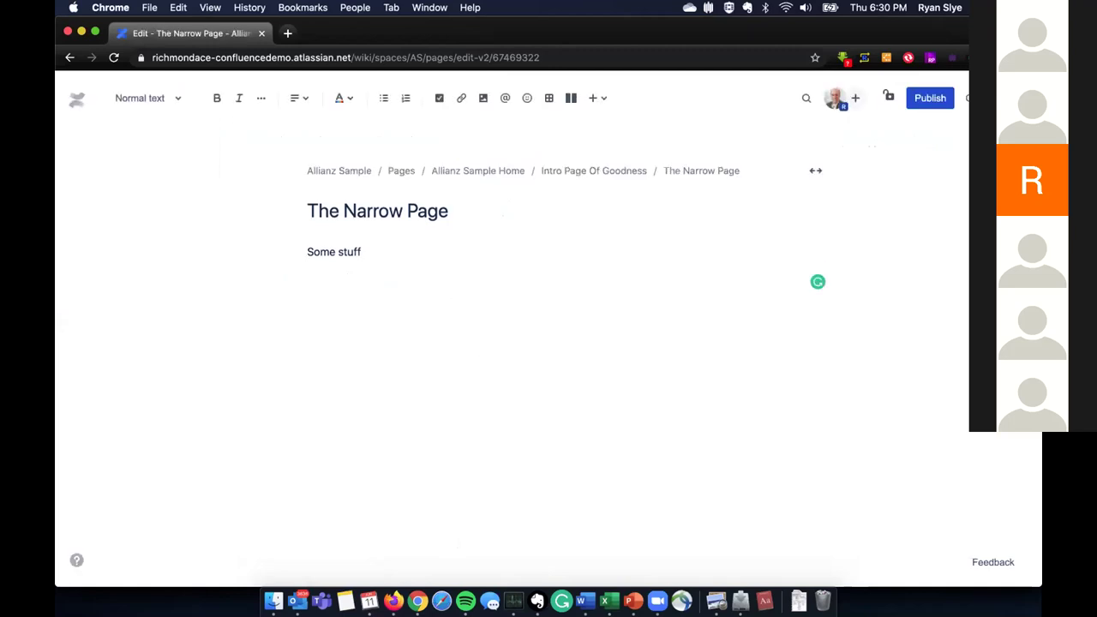
text(Put more stuff on the pag)
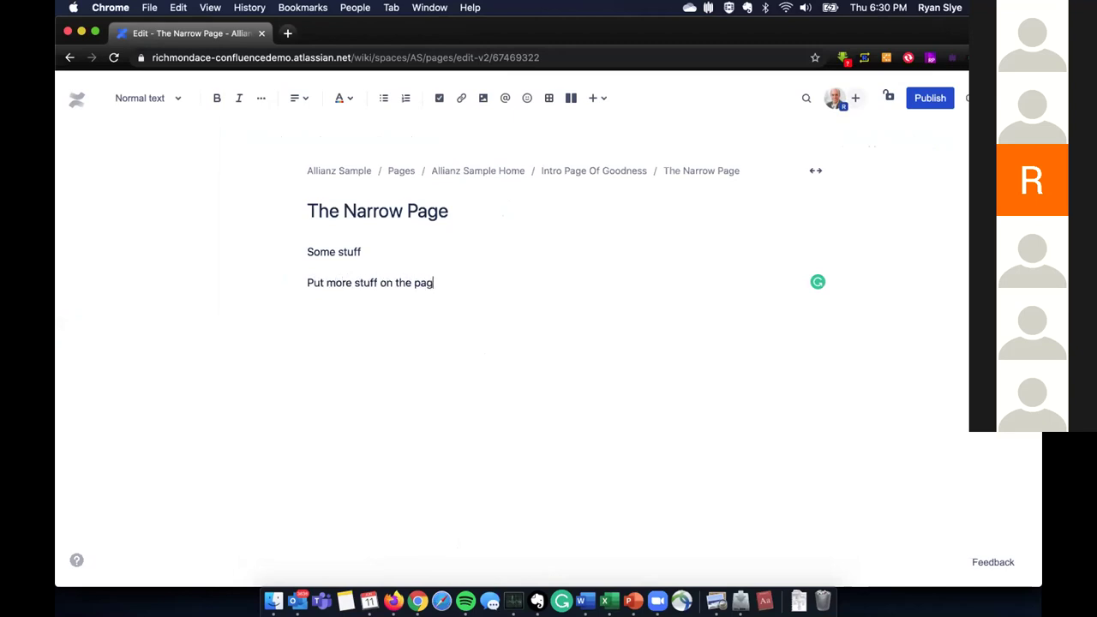
key(Return)
- Upload the image "Screen Shot 2020-05-11 at 9.26.47 PM" from the OneDrive Personal folder's Richmond ACE subfolder
click(485, 100)
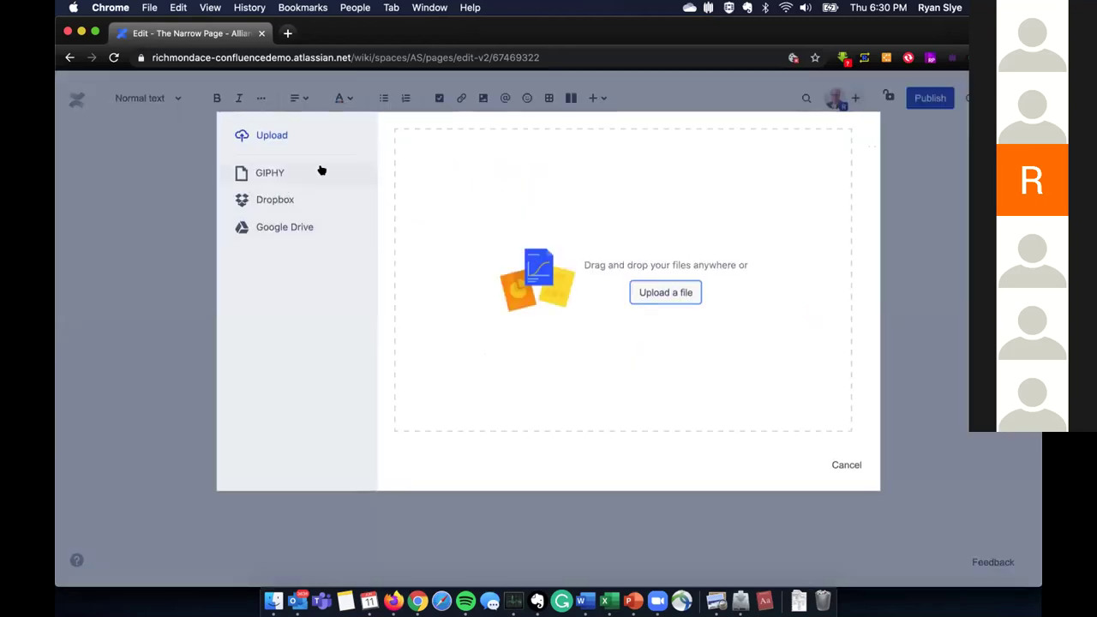
click(678, 294)
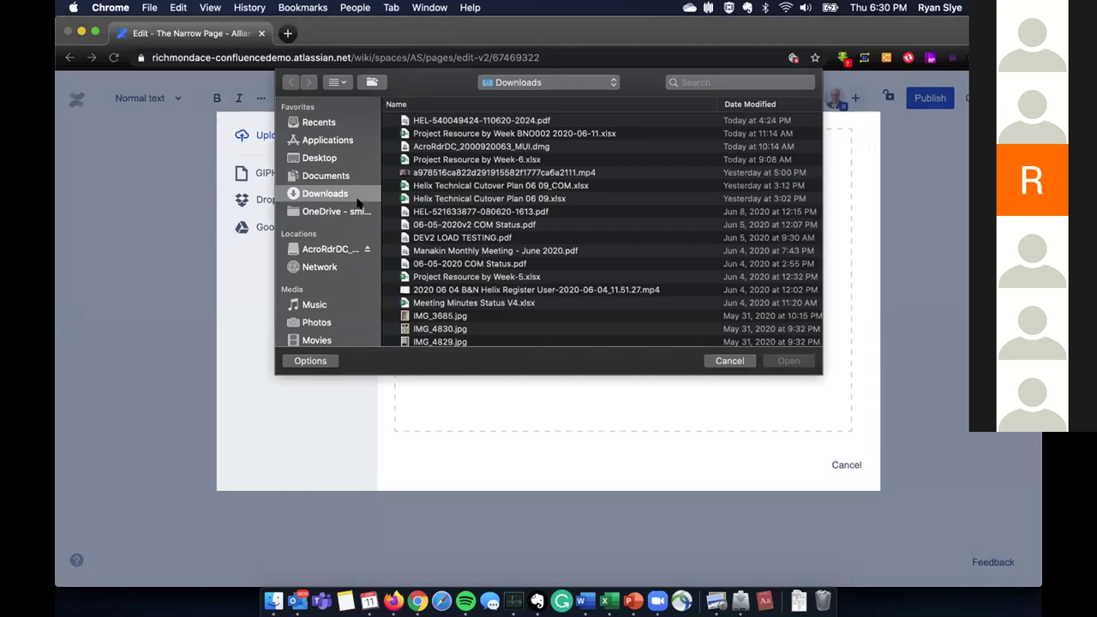
click(357, 210)
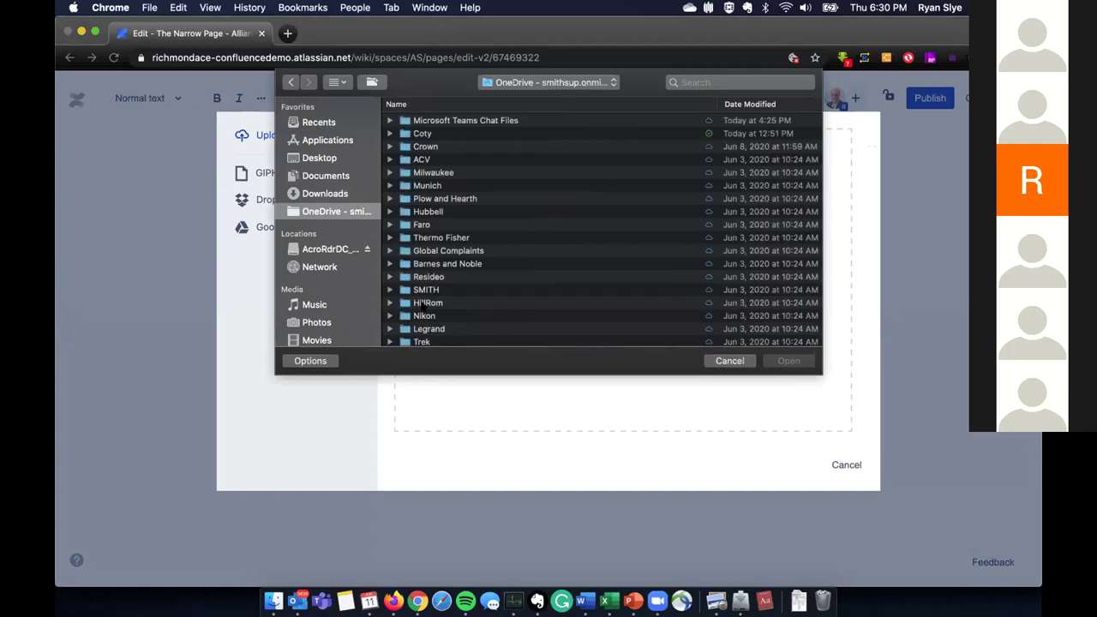
scroll(443, 206, down, 3)
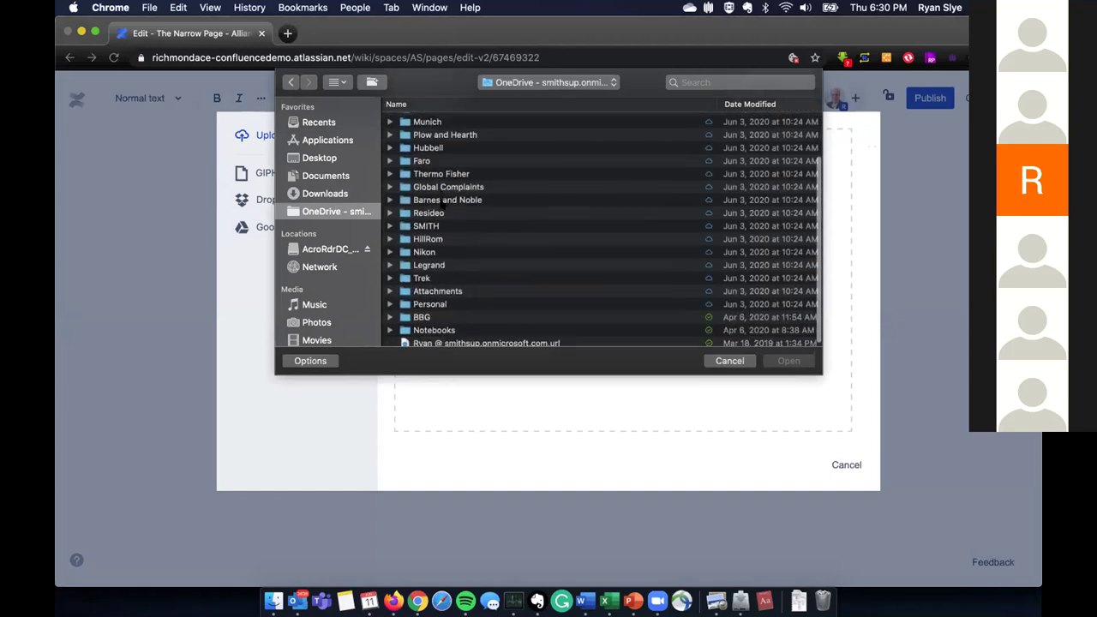
double_click(435, 302)
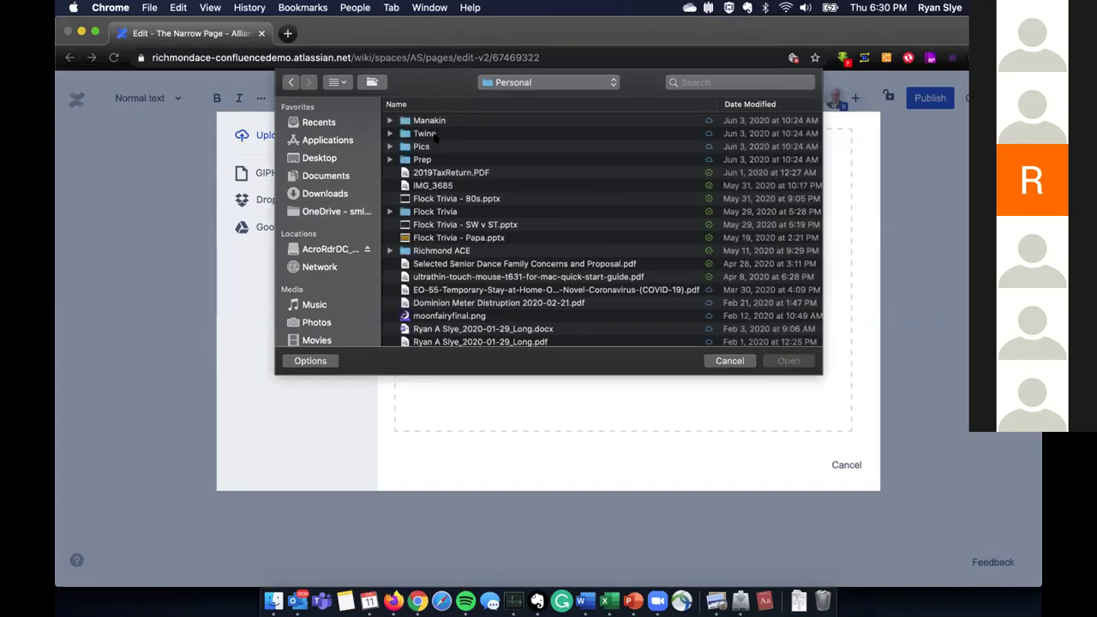
double_click(434, 251)
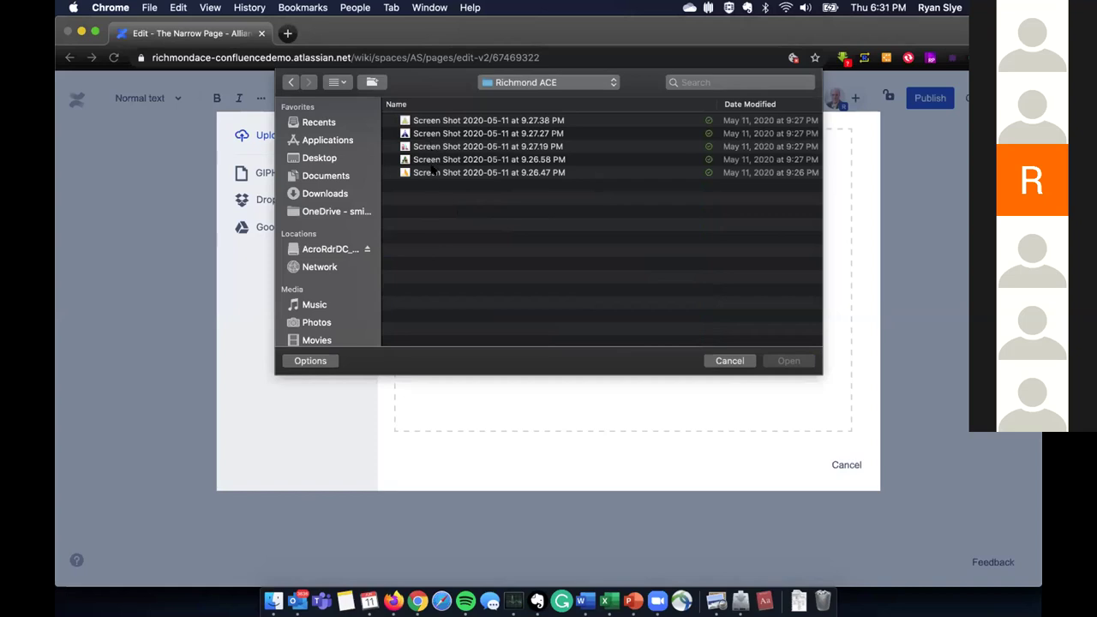
click(435, 172)
click(771, 361)
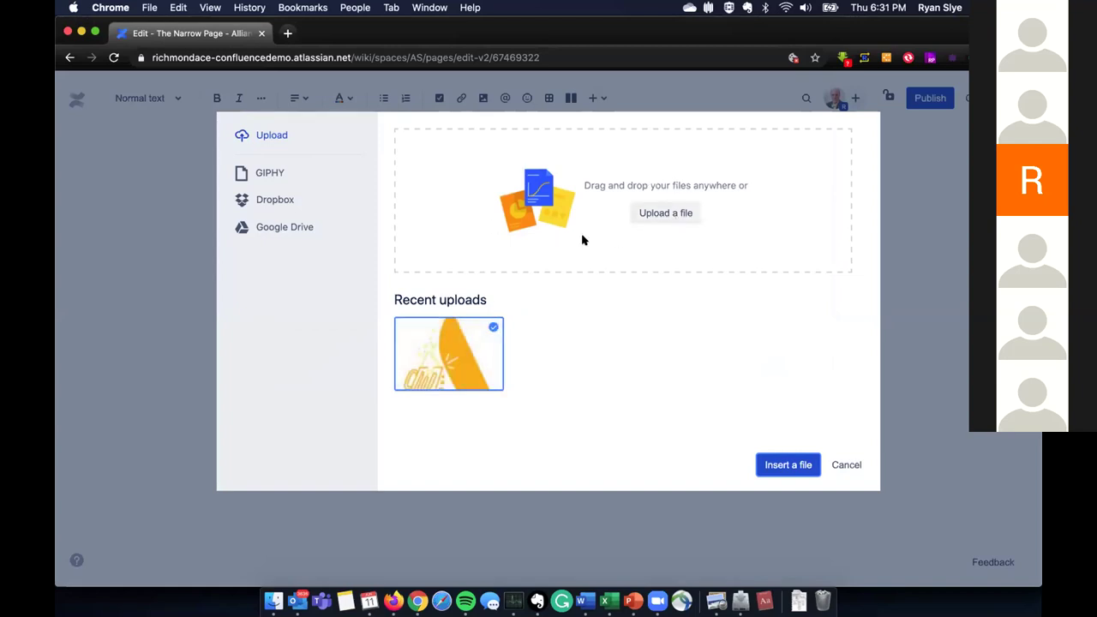
- Add "Screen Shot 2020-05-11 at 9.27.27 PM" from the Richmond ACE folder in Finder to the uploads, and insert both images into the page
click(274, 600)
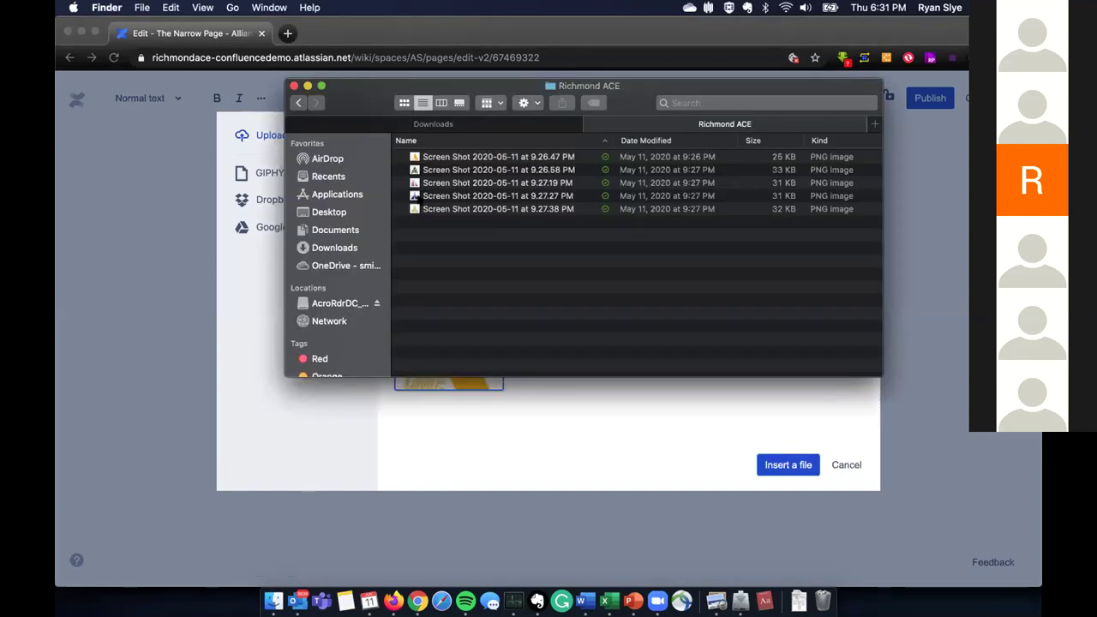
click(421, 196)
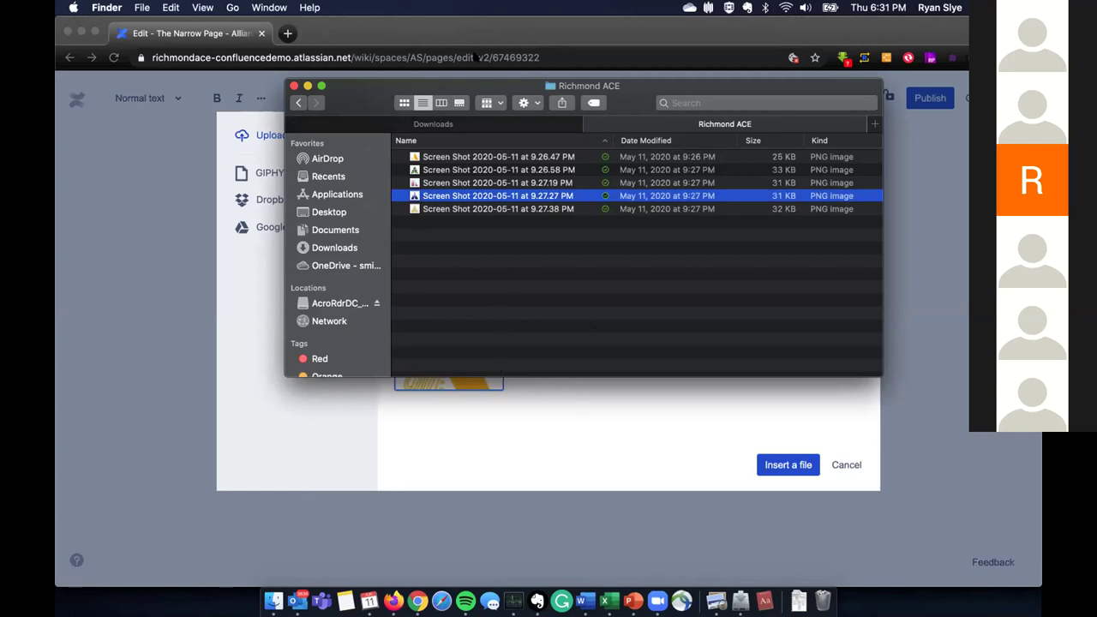
drag(478, 75, 753, 83)
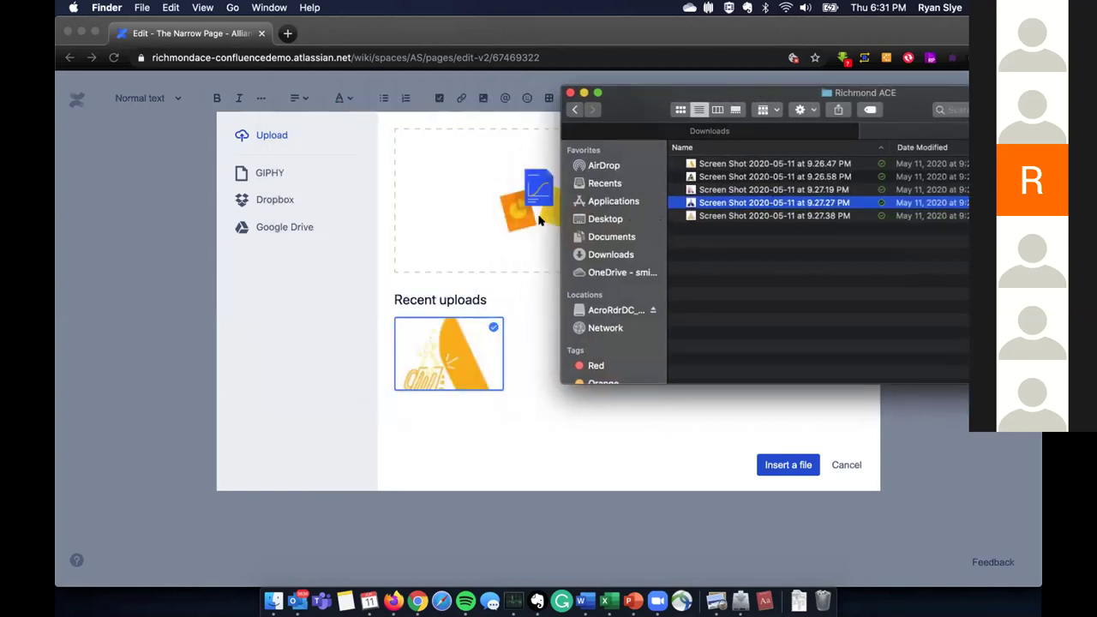
key(super+w)
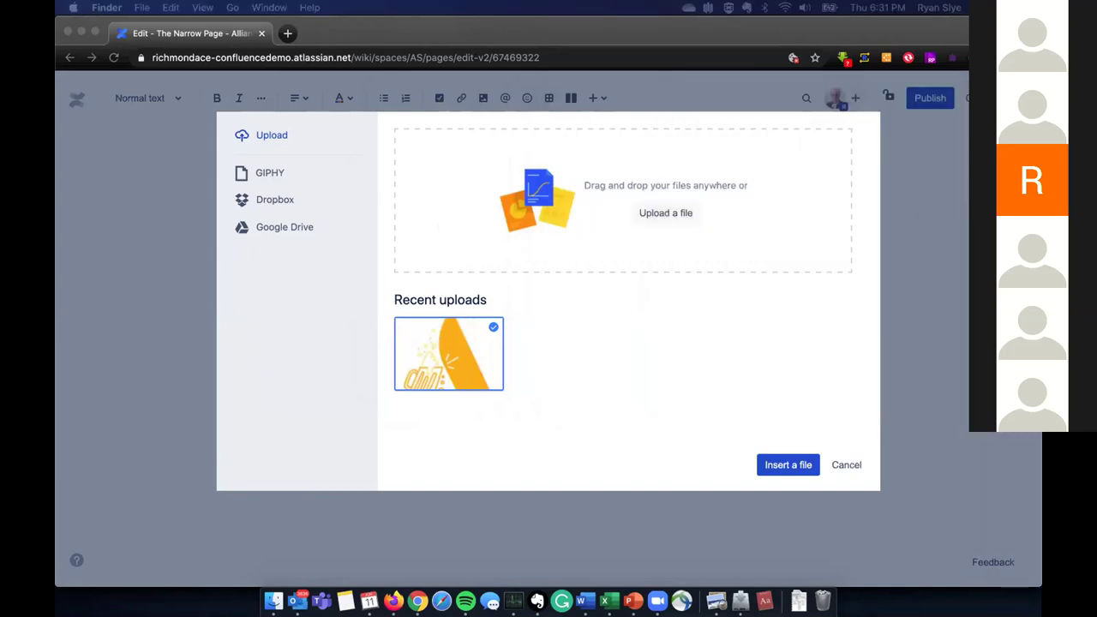
drag(782, 375, 621, 246)
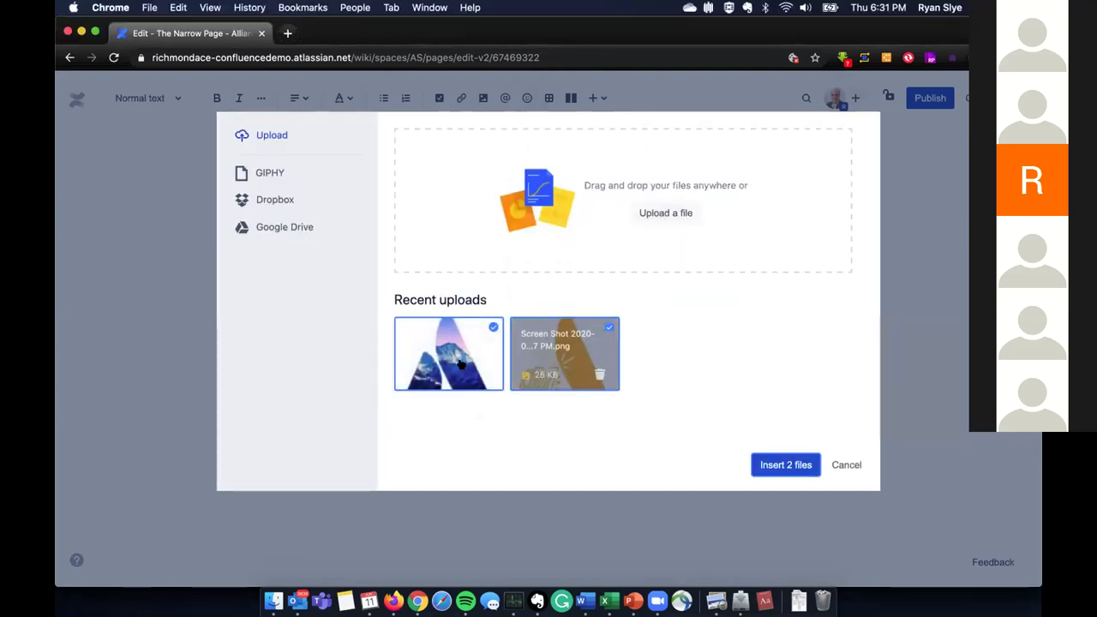
click(786, 463)
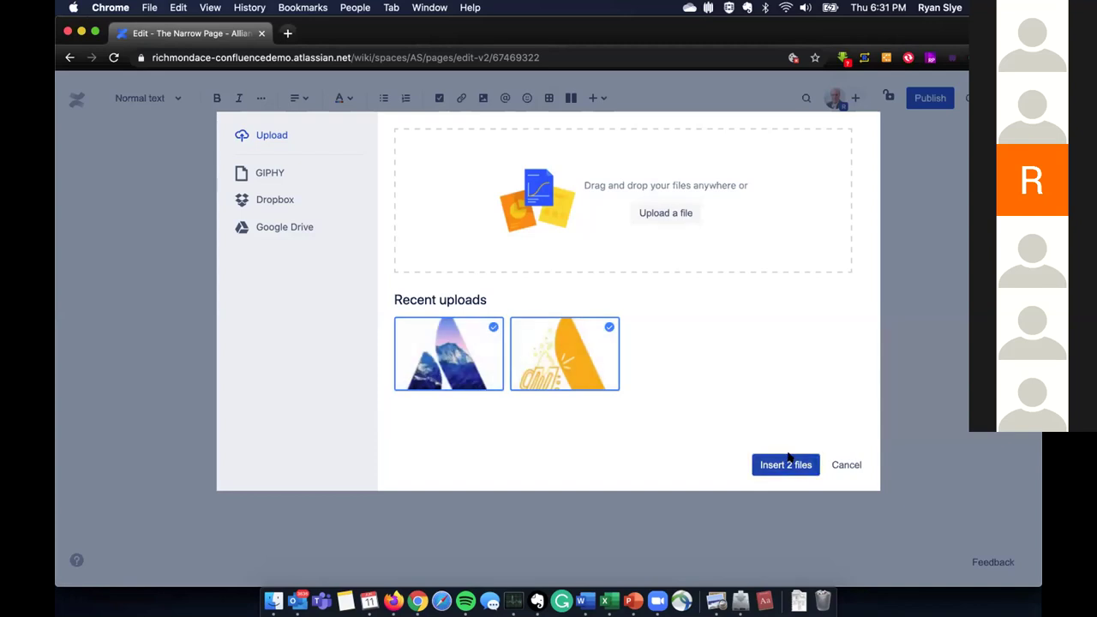
- Left-align the orange logo image on the page
mouse_move(603, 343)
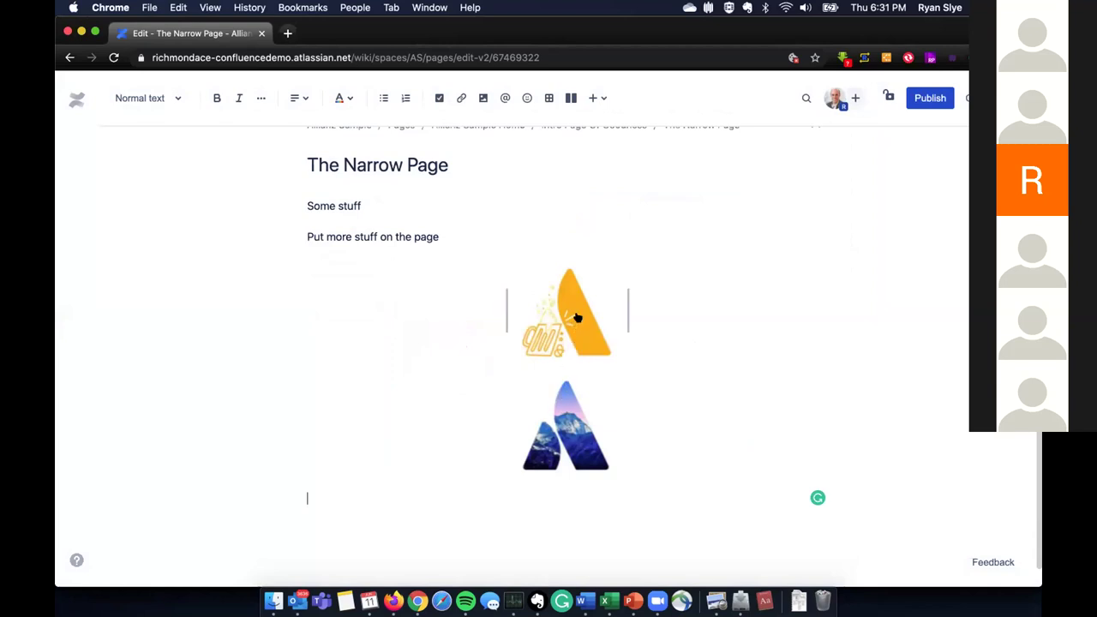
click(577, 318)
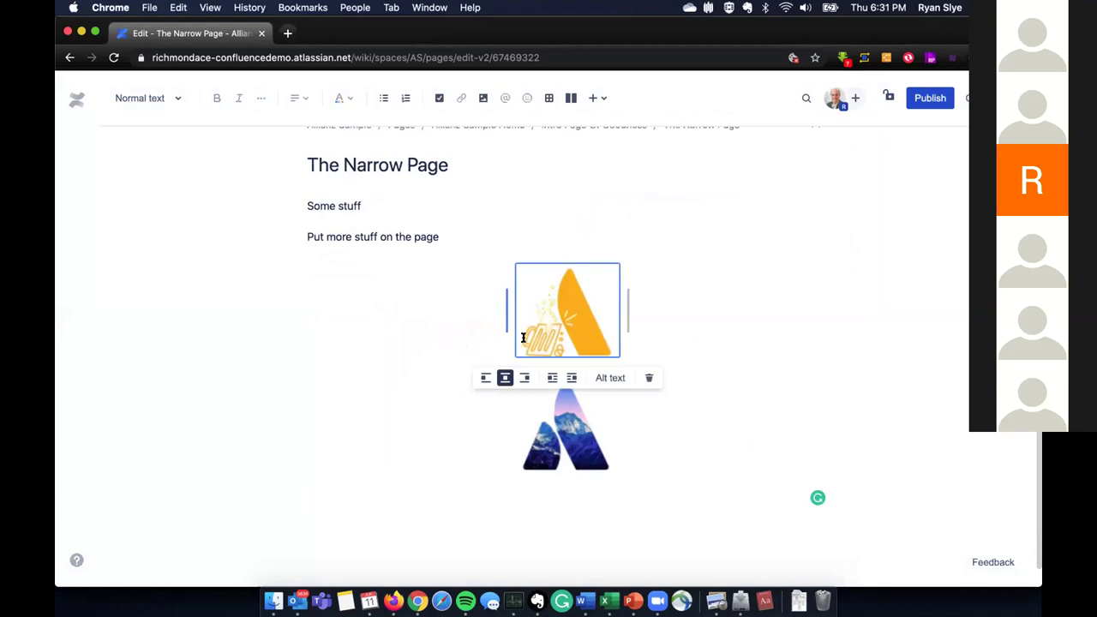
click(485, 377)
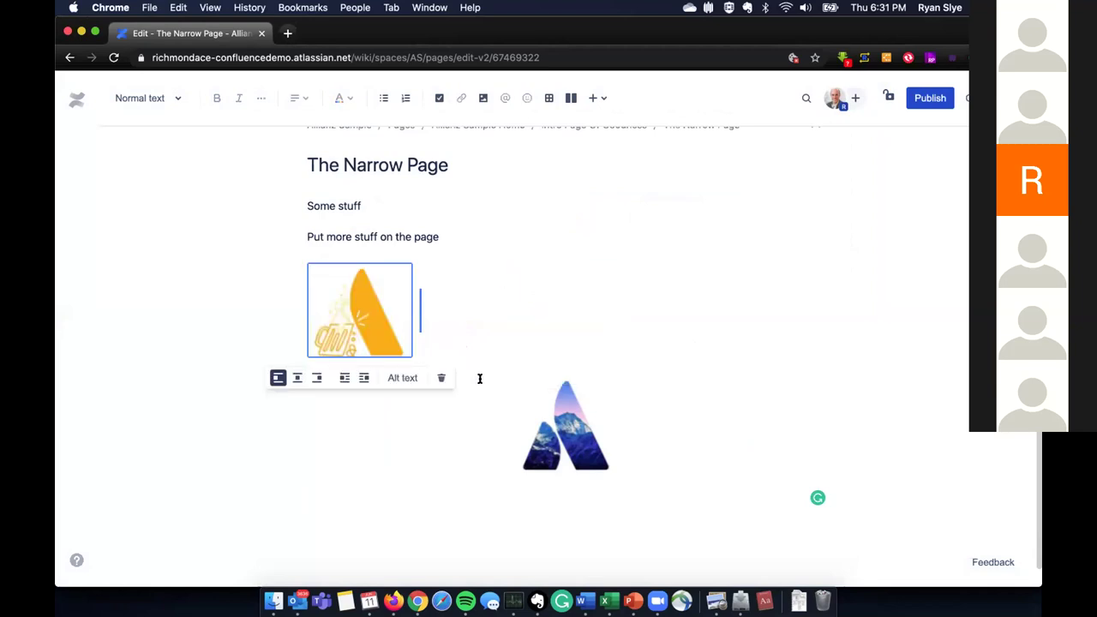
- Delete the mountain logo image below the orange one and publish the page
click(546, 425)
click(649, 494)
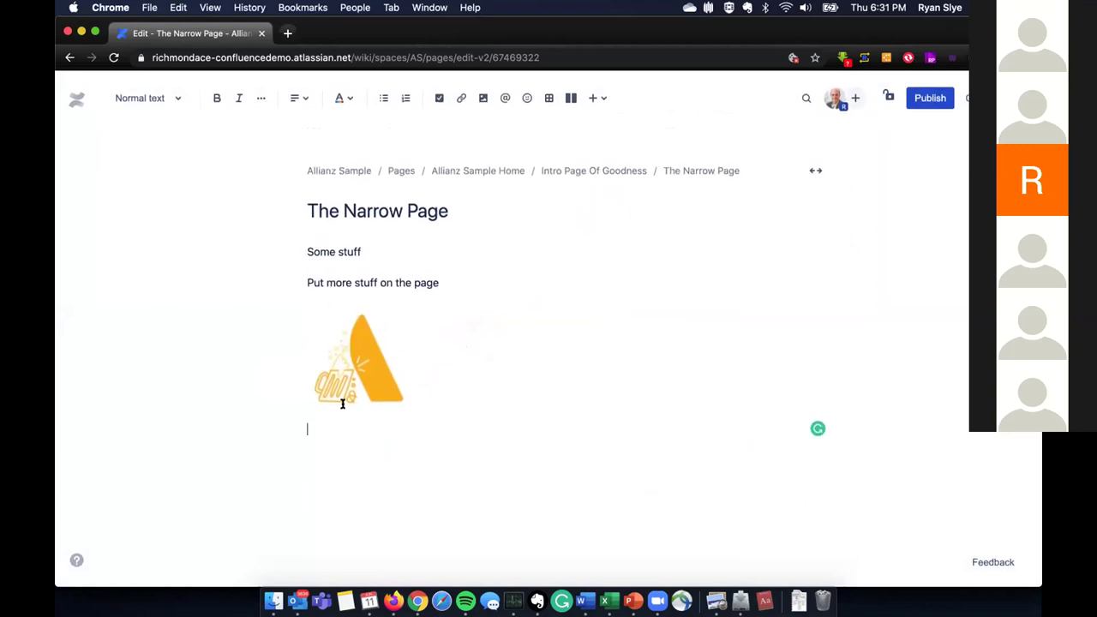
click(917, 103)
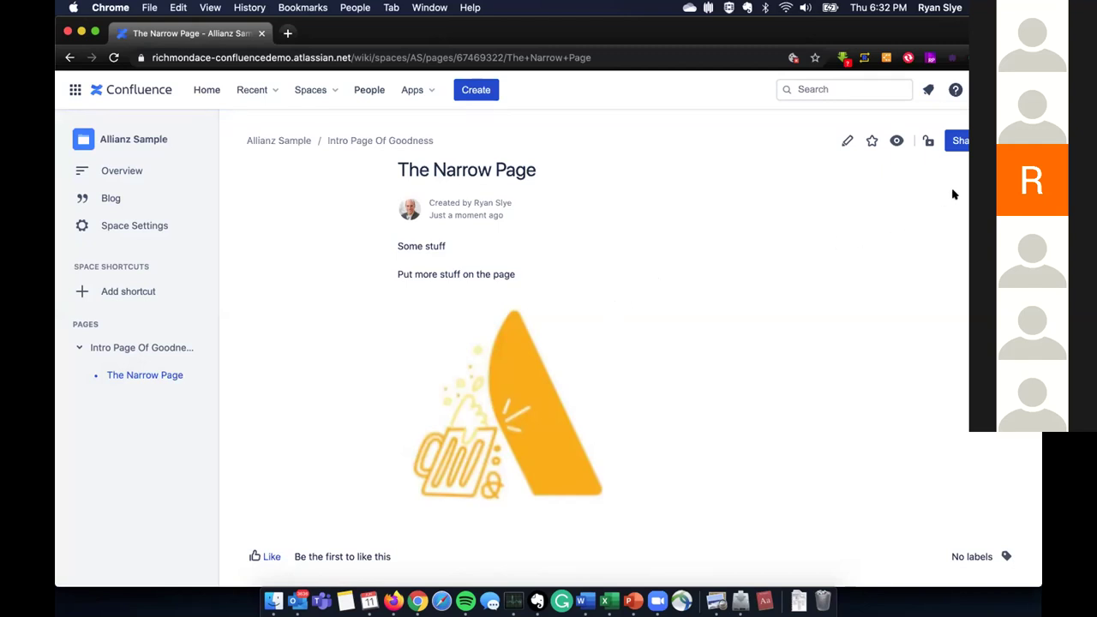
- Review the attachments of The Narrow Page, return to the page view, and check its web address
click(982, 141)
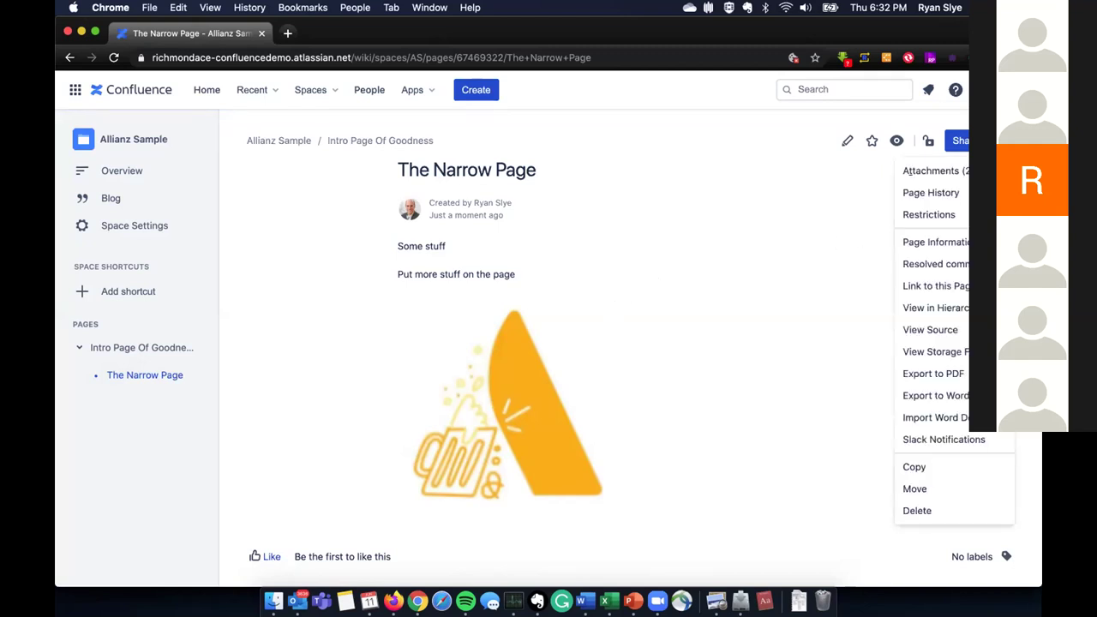
click(948, 172)
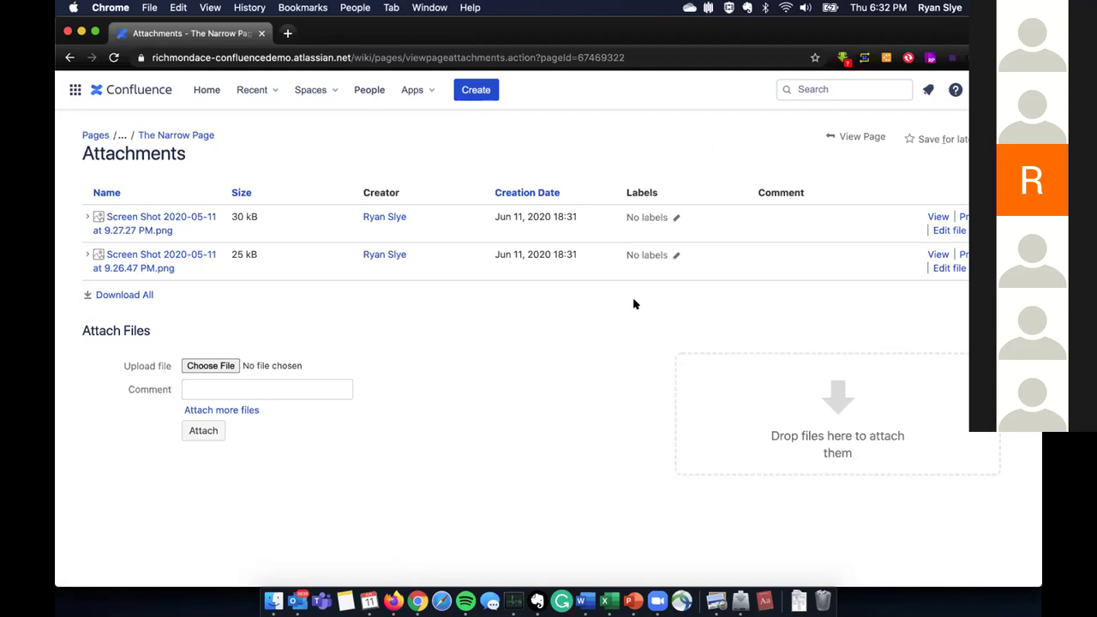
click(836, 135)
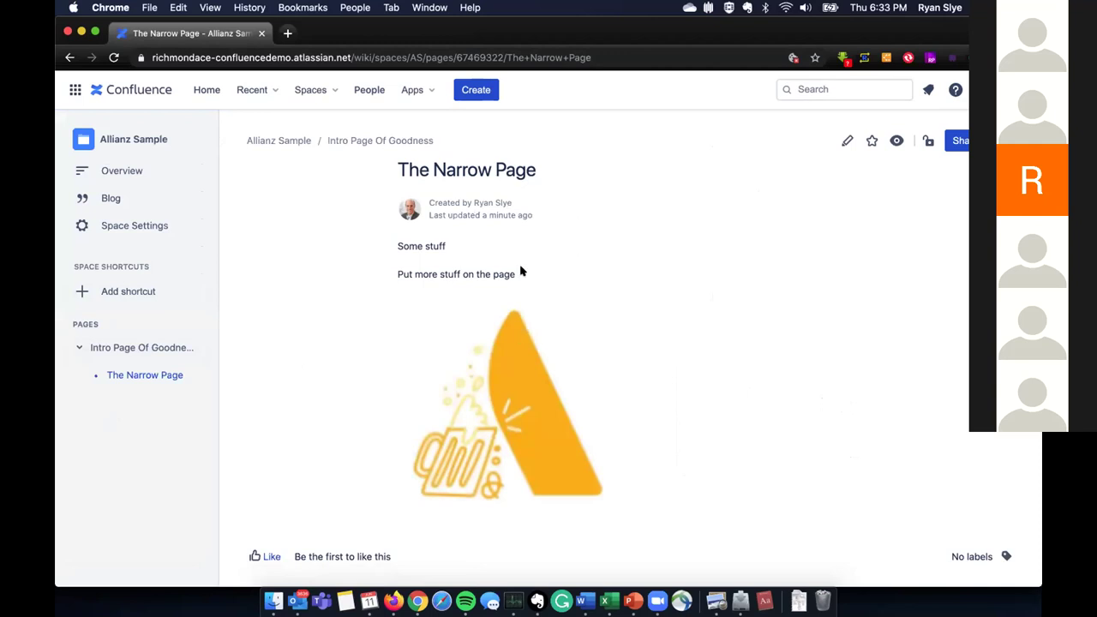
click(608, 57)
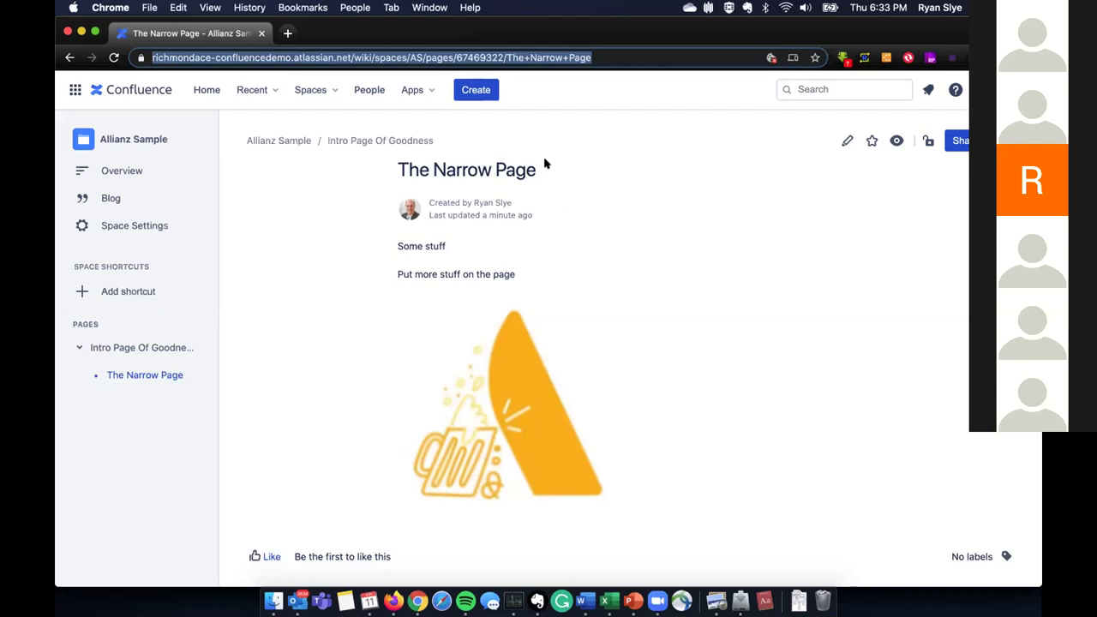
- Edit the page, change its title to "The Narrow Page #$%", and republish it
click(848, 140)
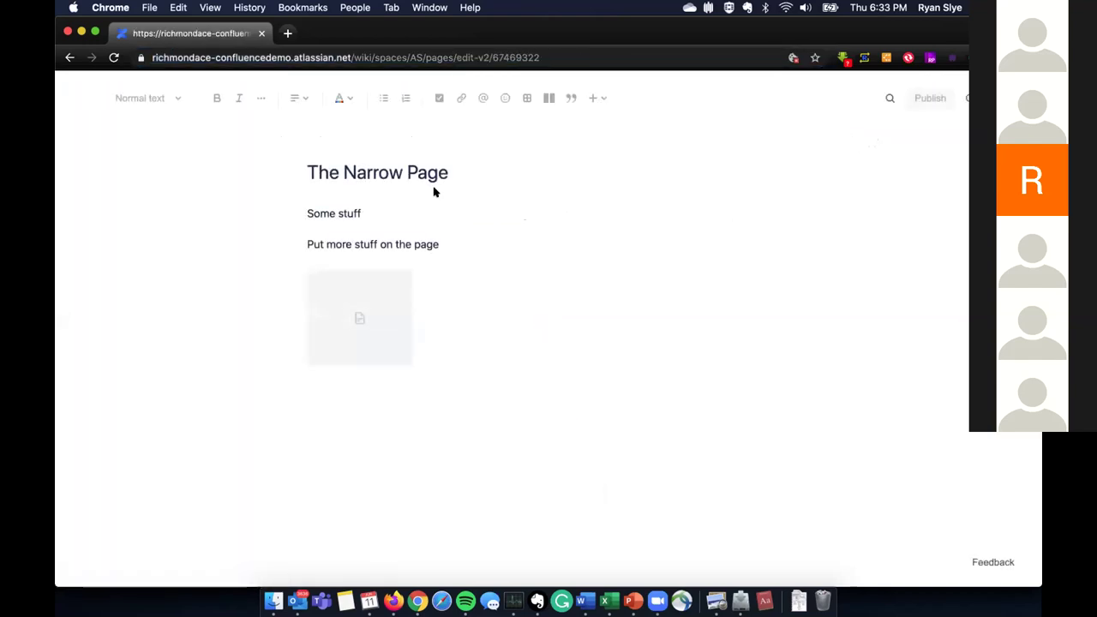
click(444, 208)
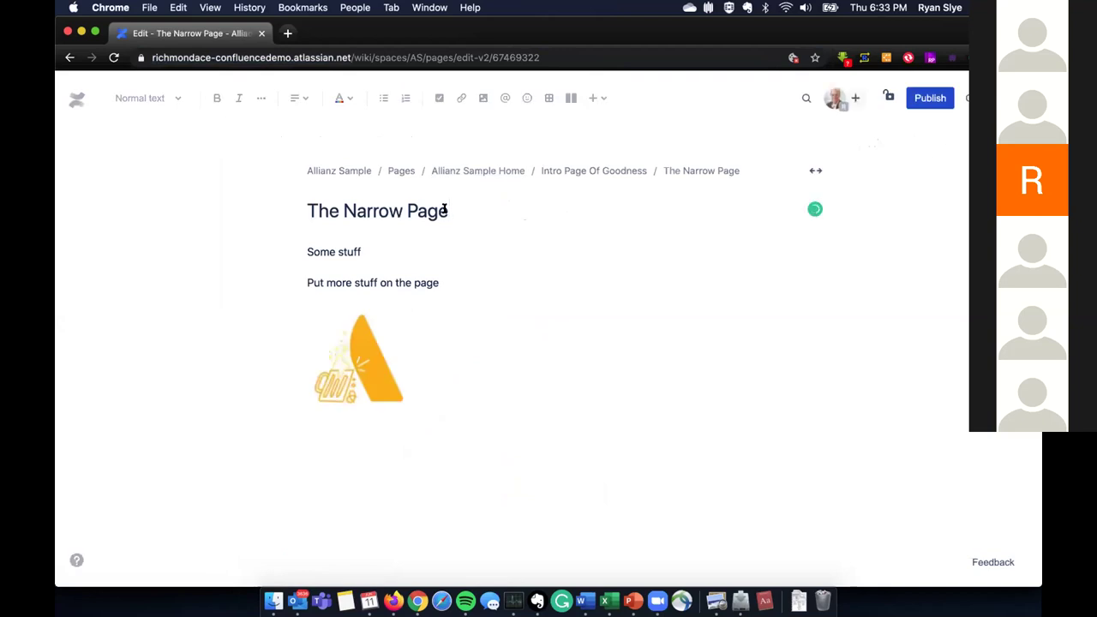
text(#$%)
click(558, 360)
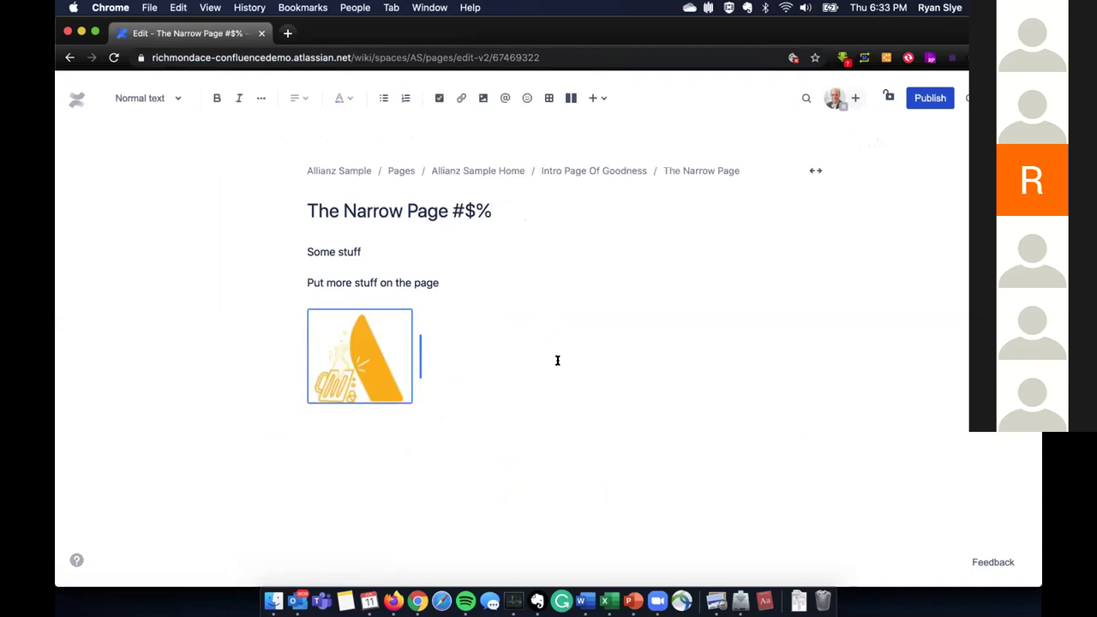
click(923, 99)
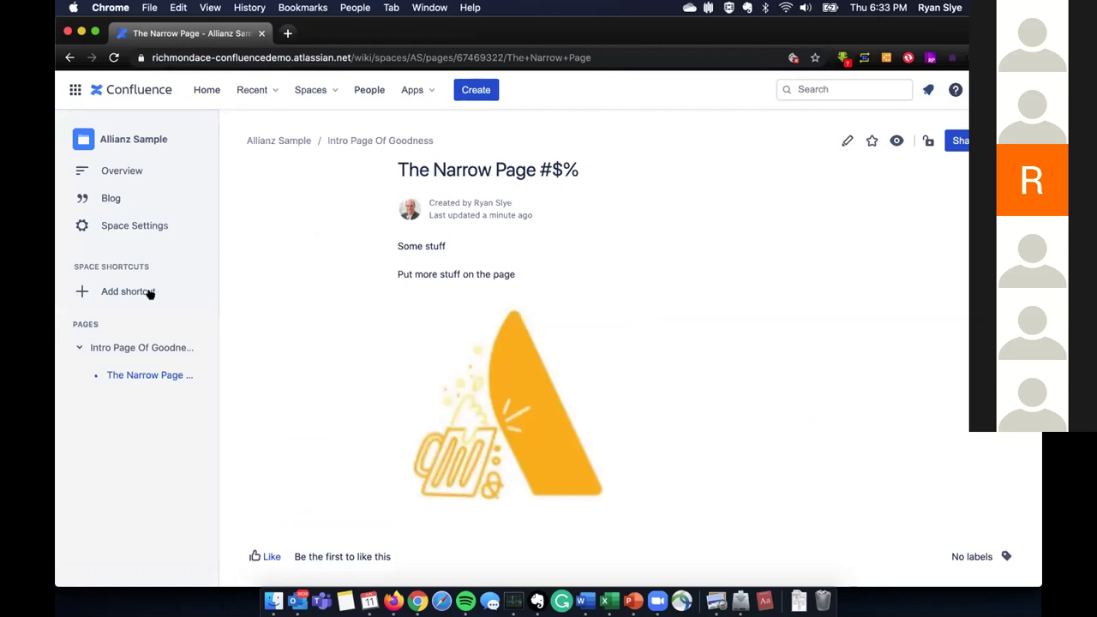
- Open Intro Page Of Goodness, reopen the narrow page, and compare its web address with the special characters in its title
click(123, 347)
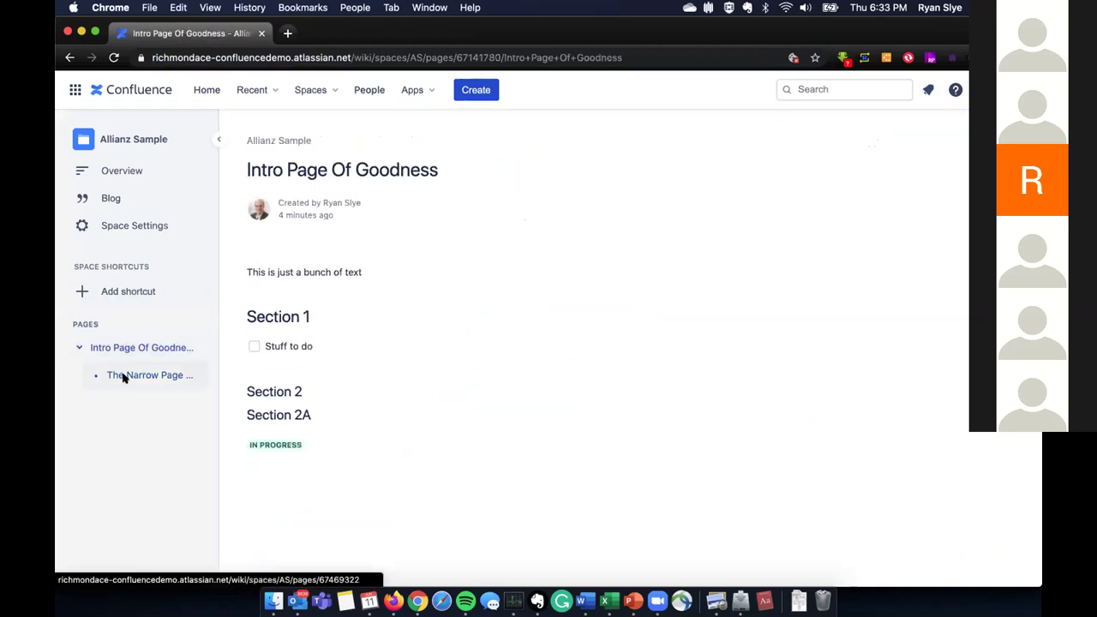
click(126, 375)
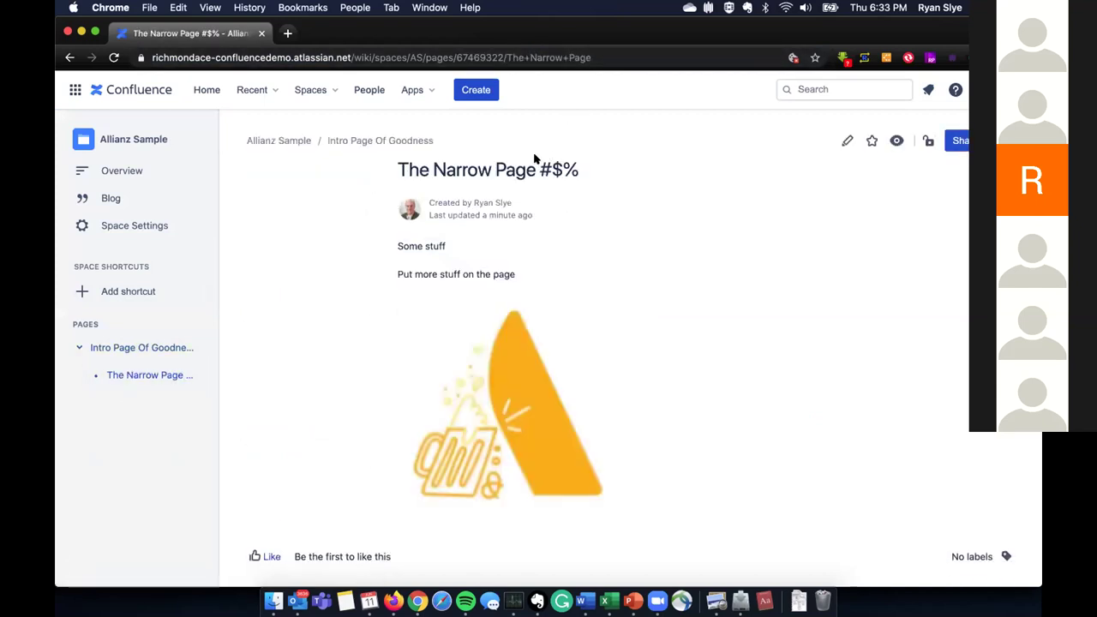
click(591, 56)
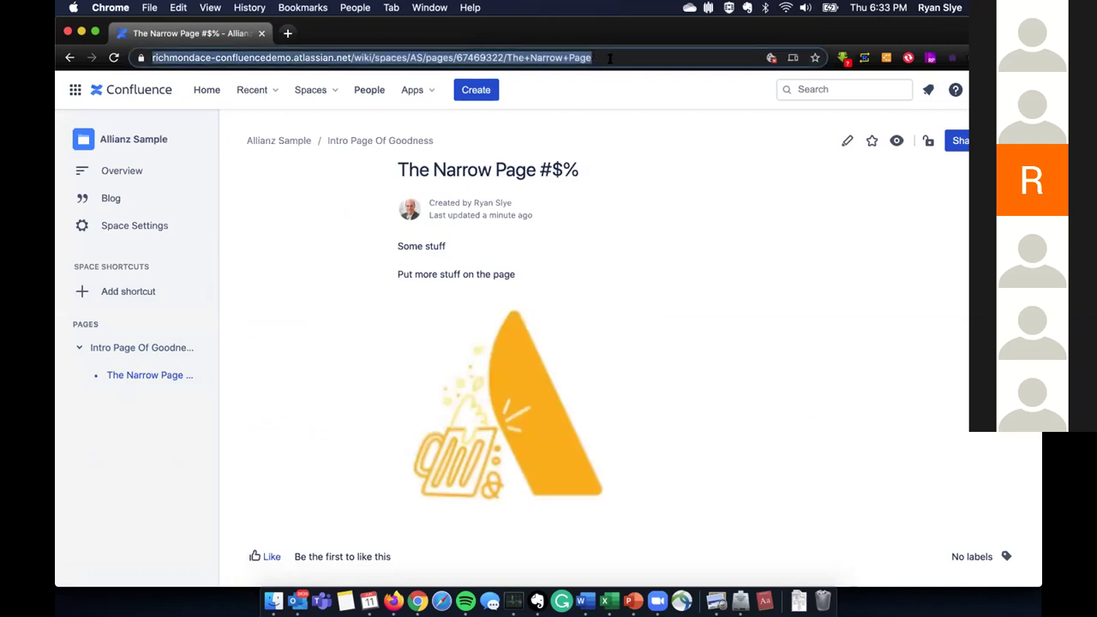
drag(583, 168, 541, 169)
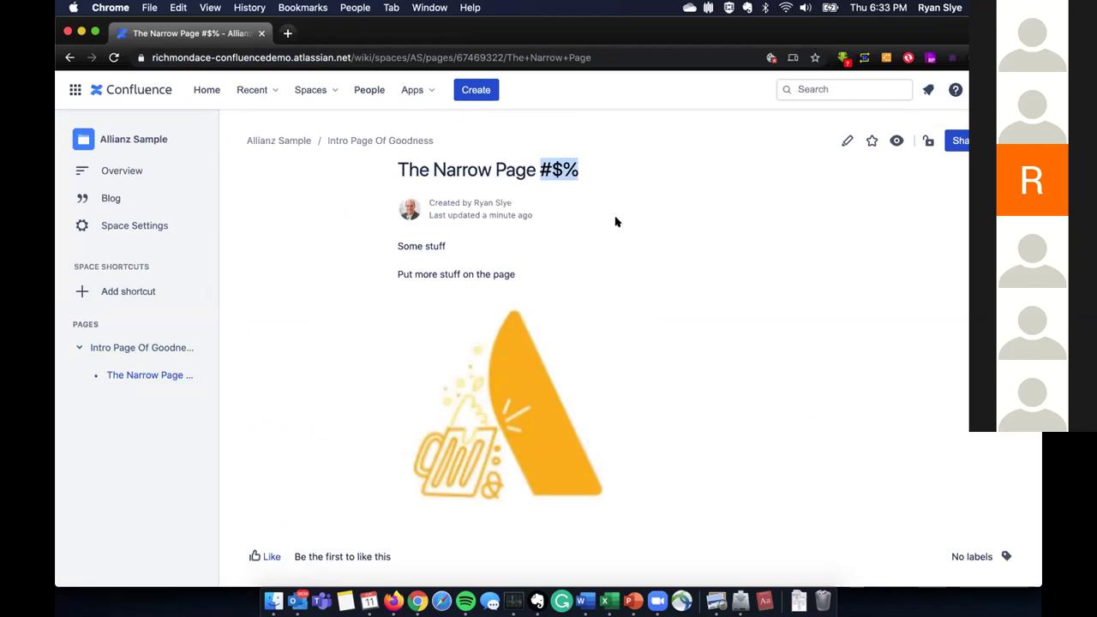
click(636, 242)
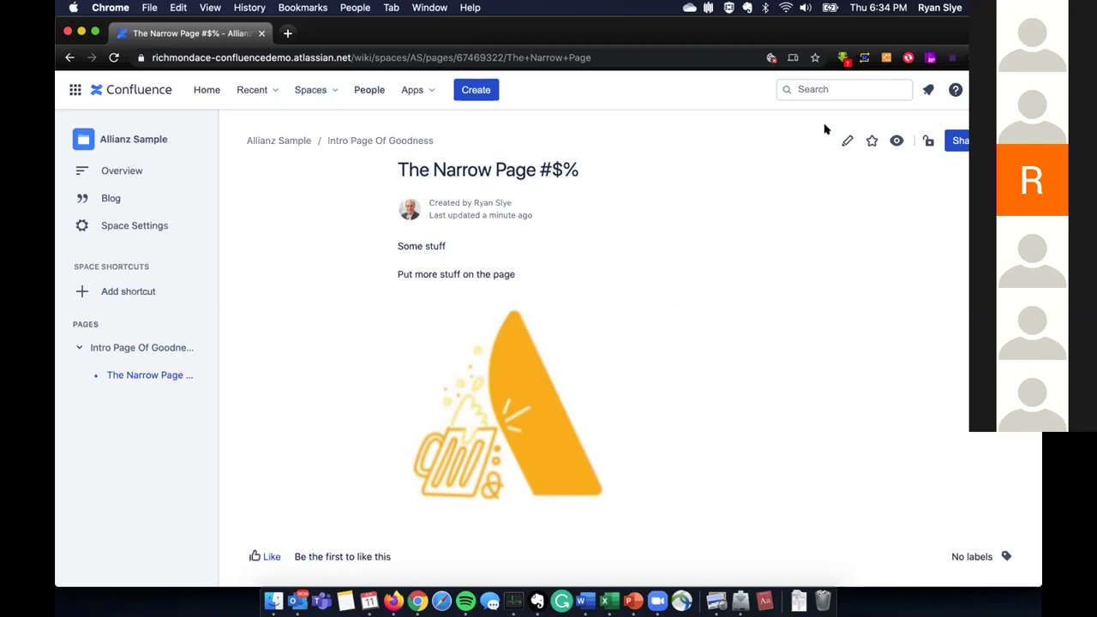
- Edit the page, change its title to "The Narrow Page & More stuff", and republish it
click(847, 140)
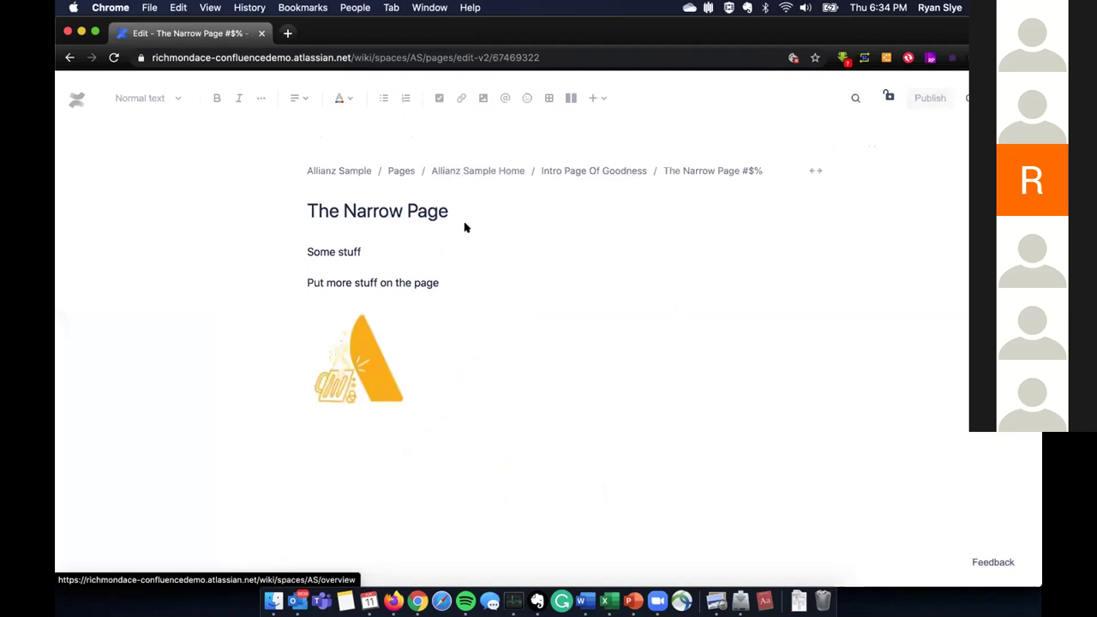
click(494, 208)
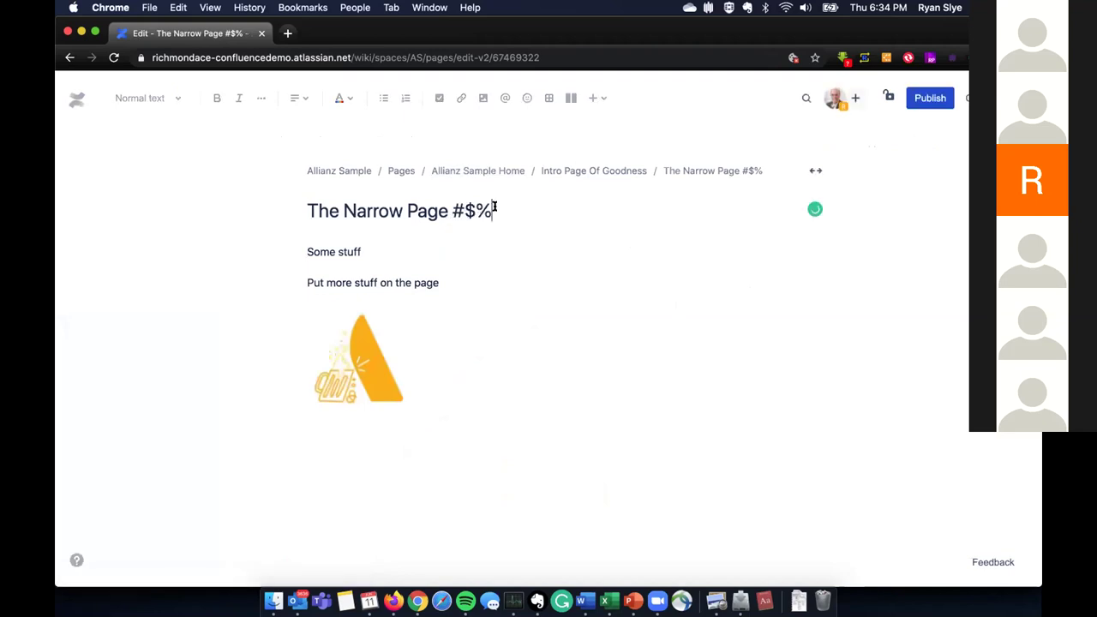
key(BackSpace)
key(BackSpace)
key(BackSpace)
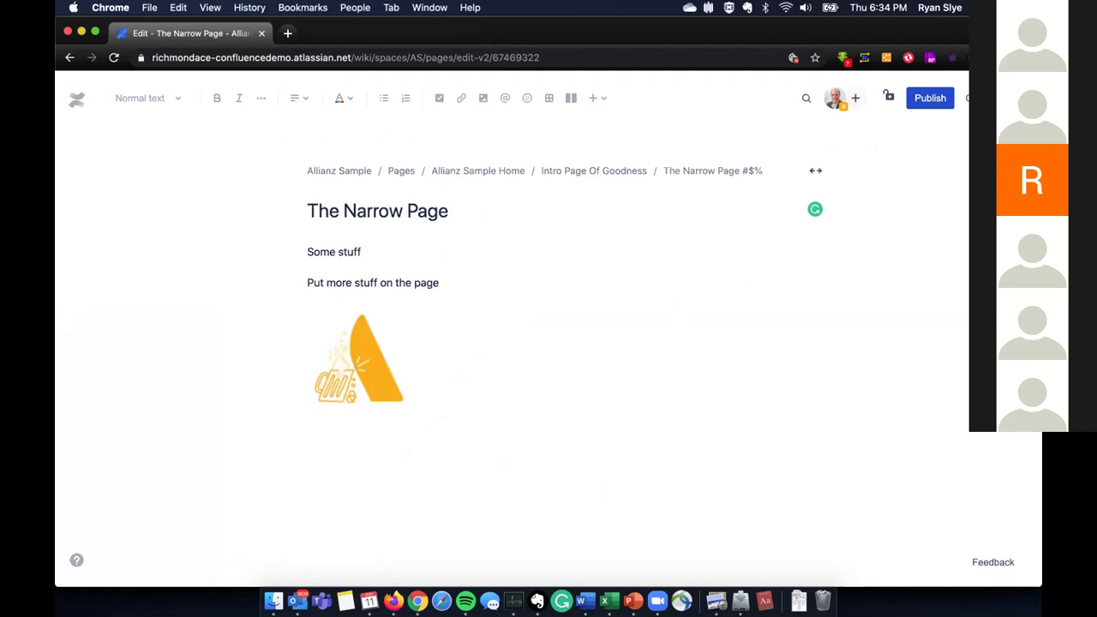
text(& More stuff)
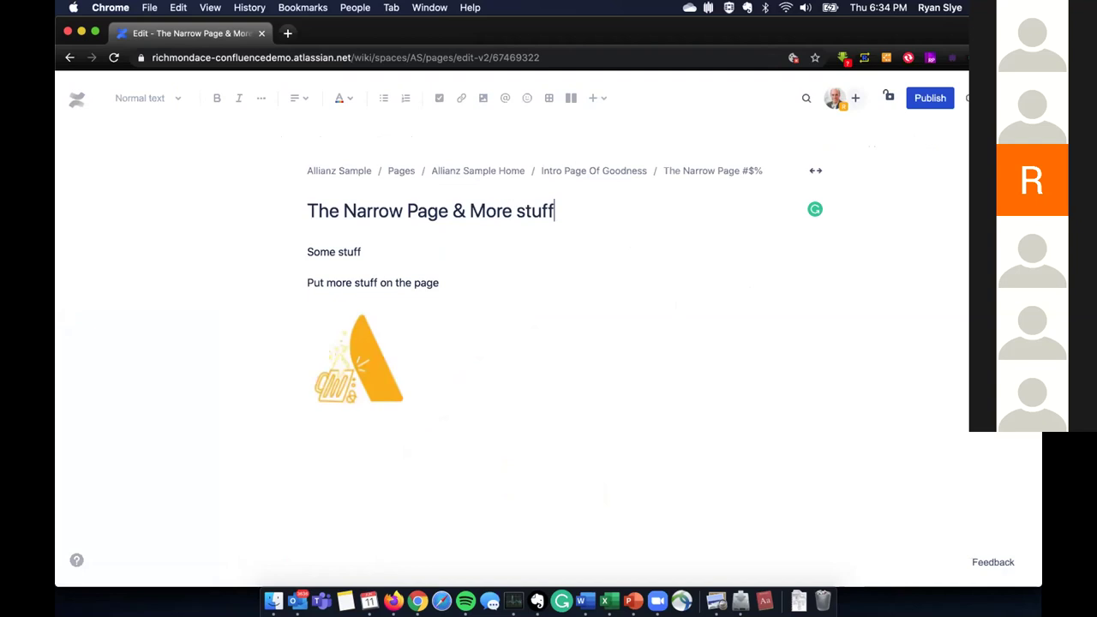
click(910, 103)
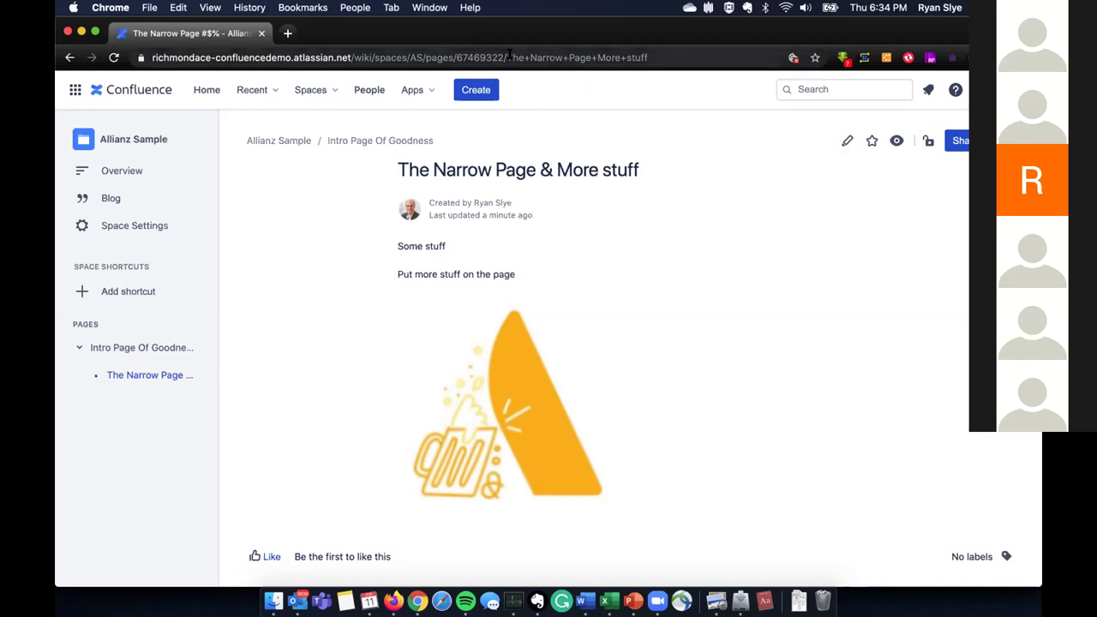
- Compare the title portion of the page's web address with the page title
drag(506, 56, 647, 58)
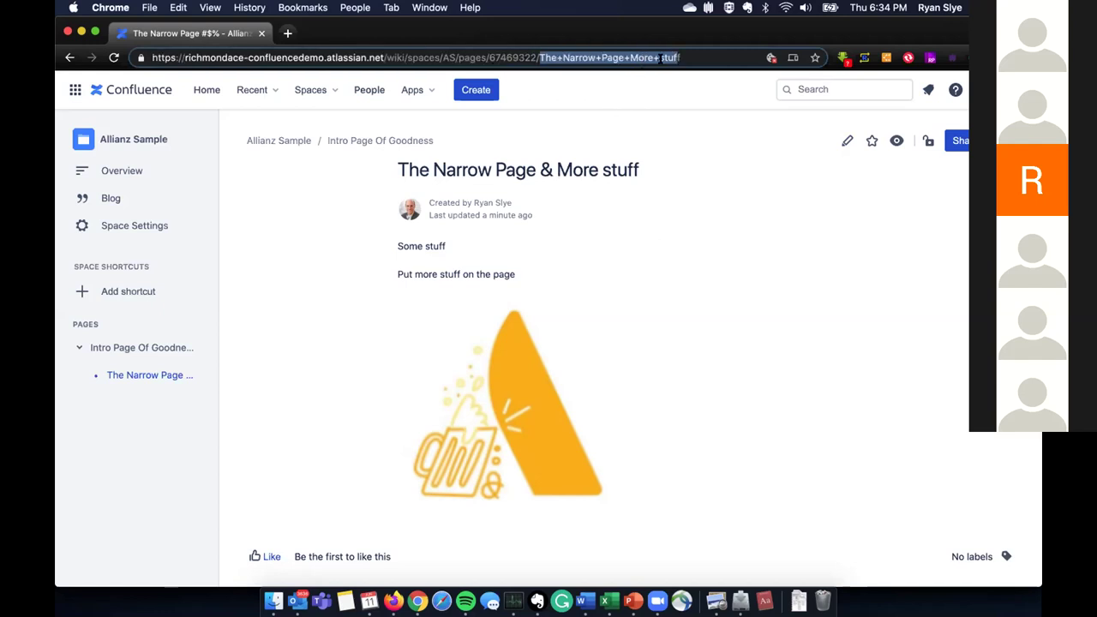
triple_click(653, 221)
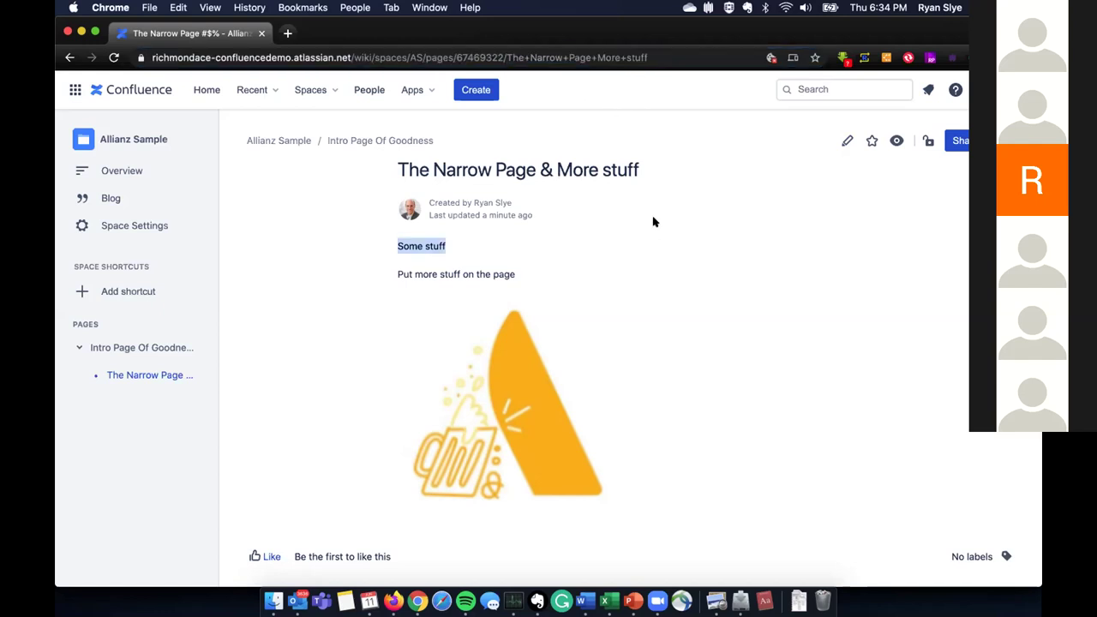
click(555, 167)
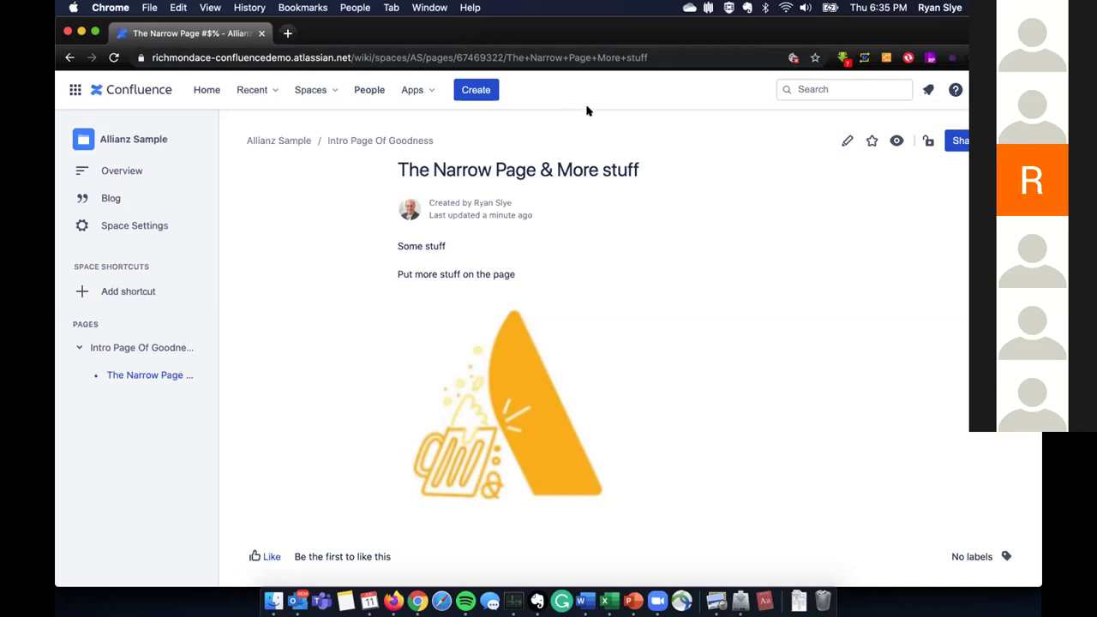
- Copy the page's address into a new browser tab, remove "+More+stuff" from its end, and load it
click(656, 54)
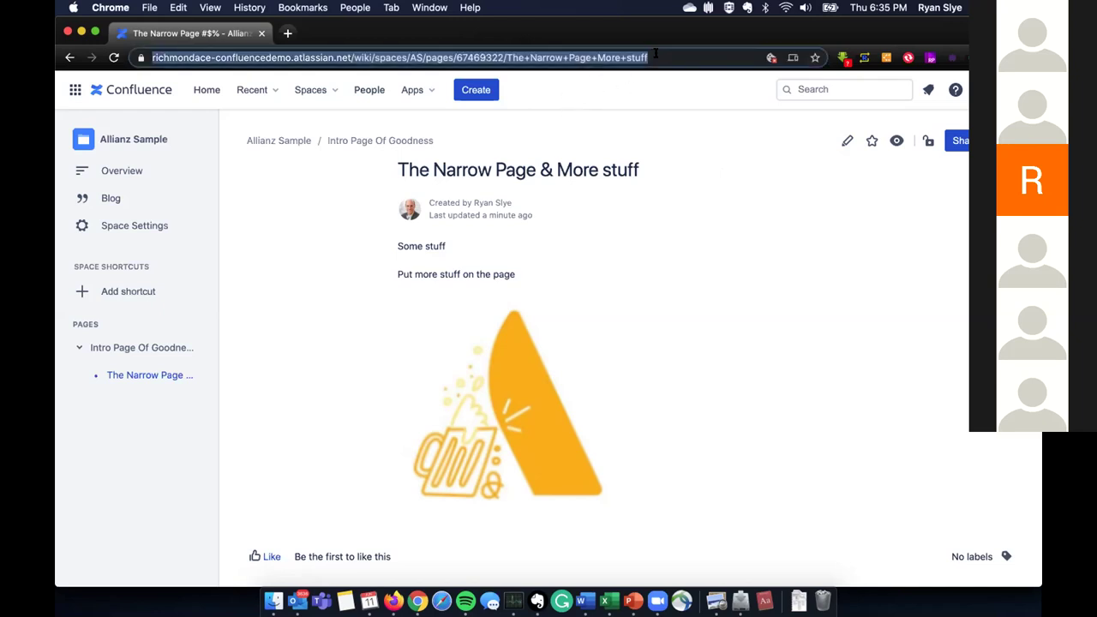
key(super+c)
click(287, 33)
click(282, 58)
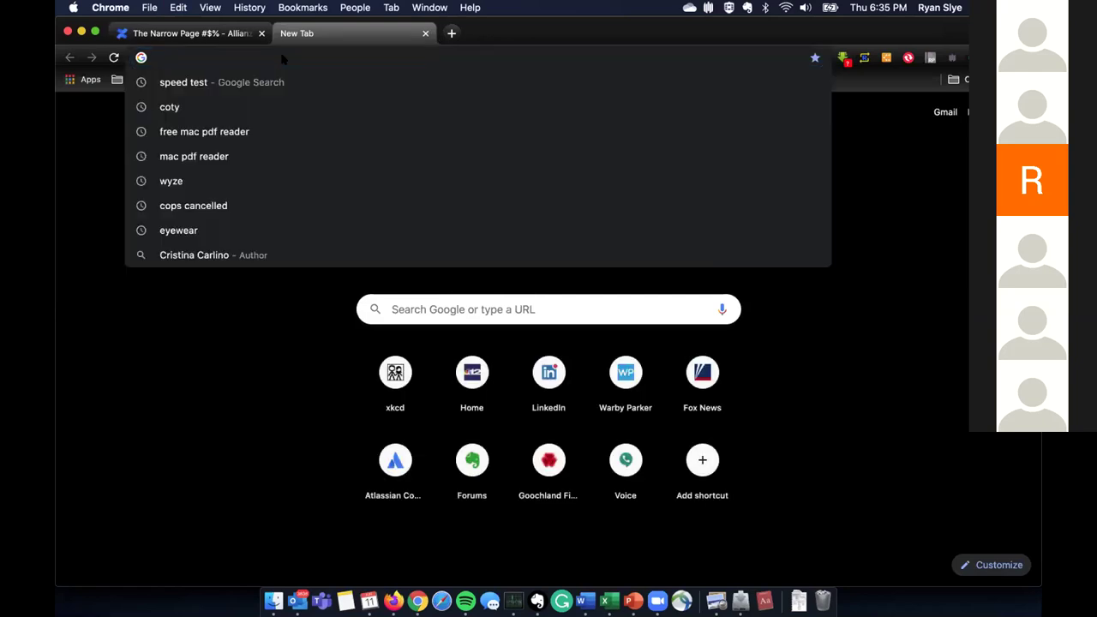
key(super+v)
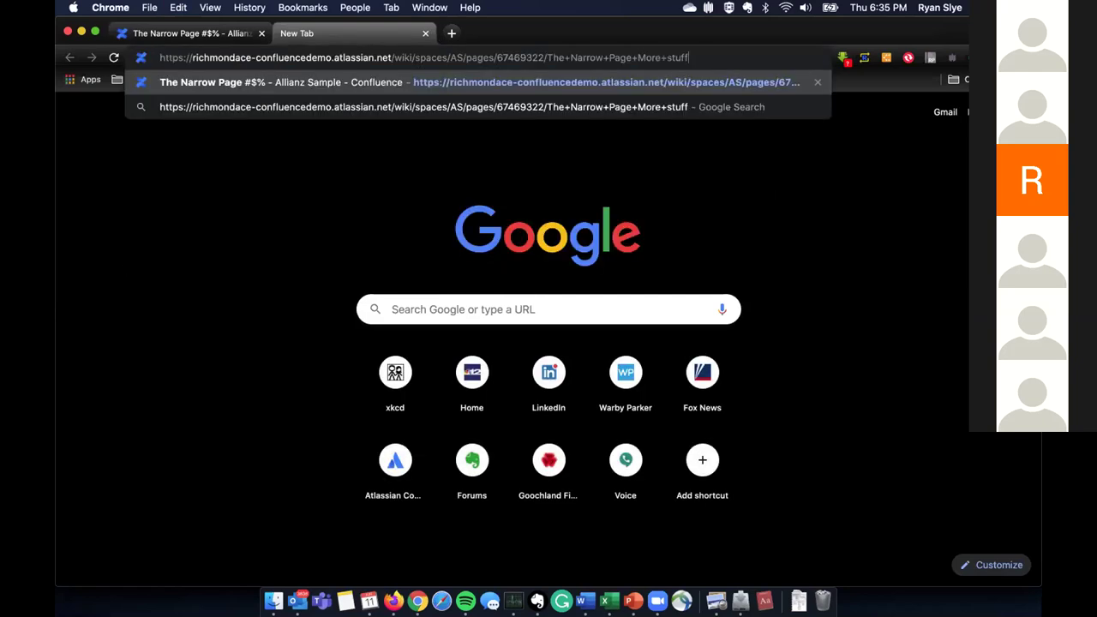
key(BackSpace)
key(BackSpace)
key(BackSpace)
key(BackSpace)
key(BackSpace)
key(BackSpace)
key(BackSpace)
key(BackSpace)
key(BackSpace)
key(BackSpace)
key(BackSpace)
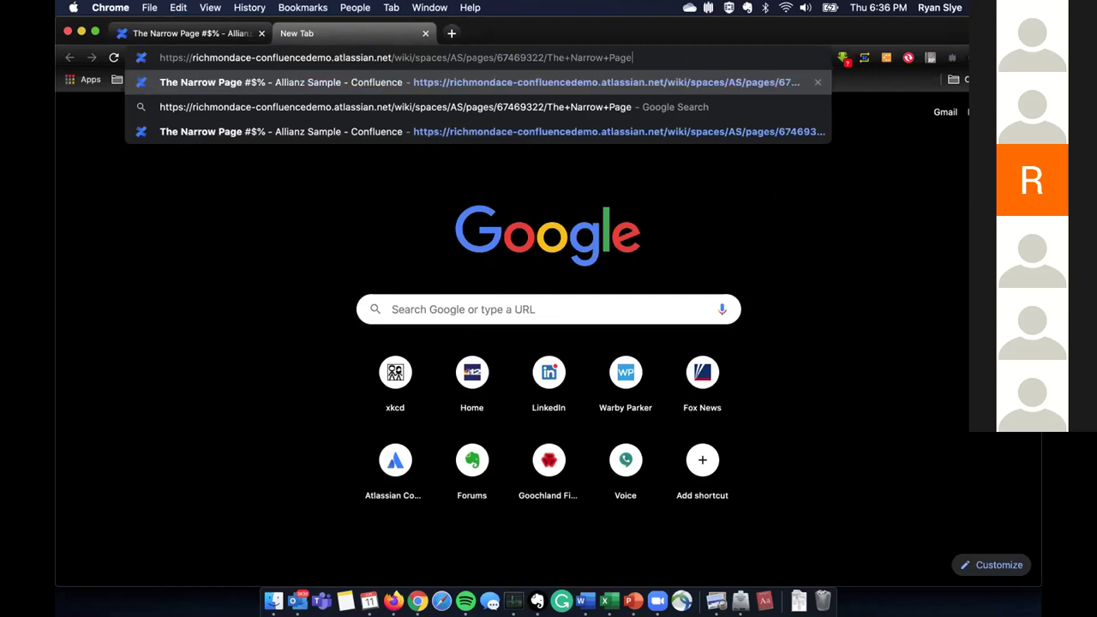
key(Return)
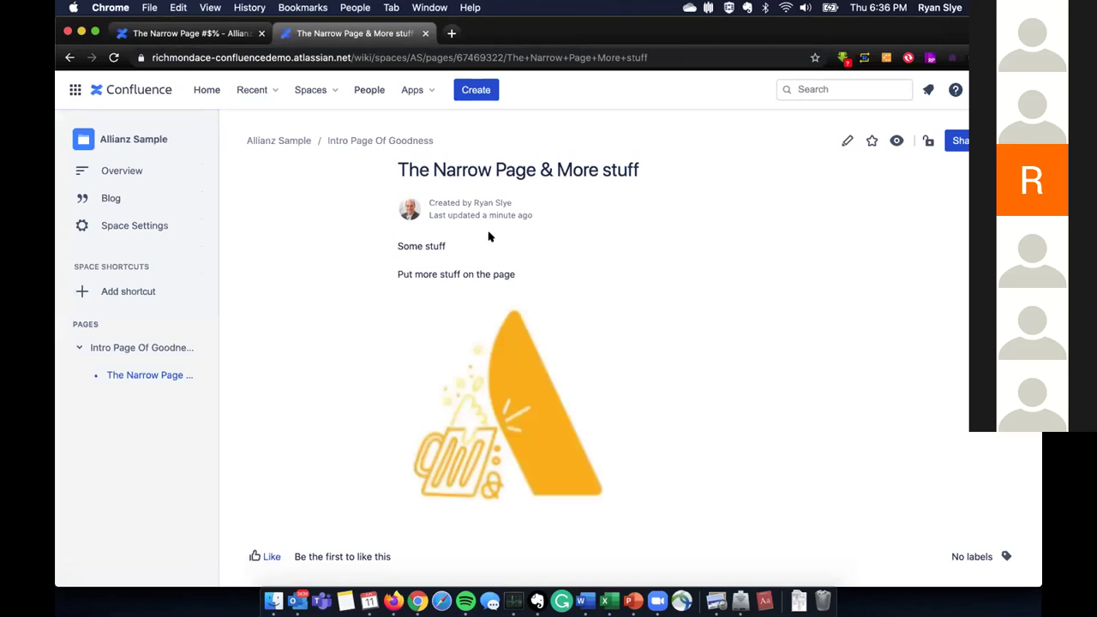
- Go to the Confluence home page, enter the Allianz Sample space, and open Intro Page Of Goodness with its child pages expanded
click(206, 90)
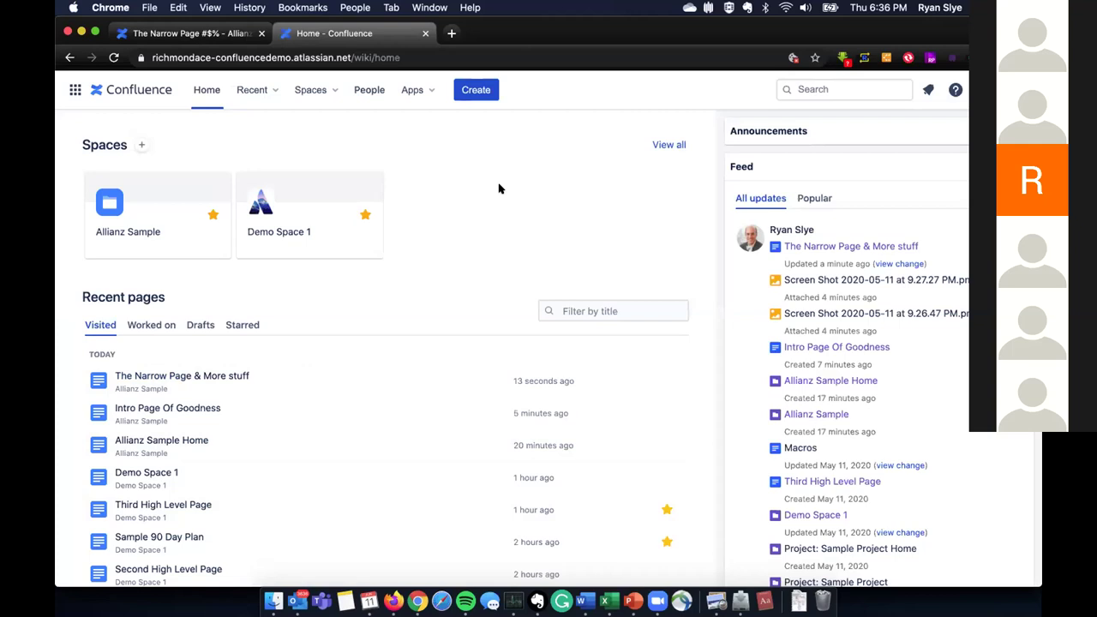
click(159, 213)
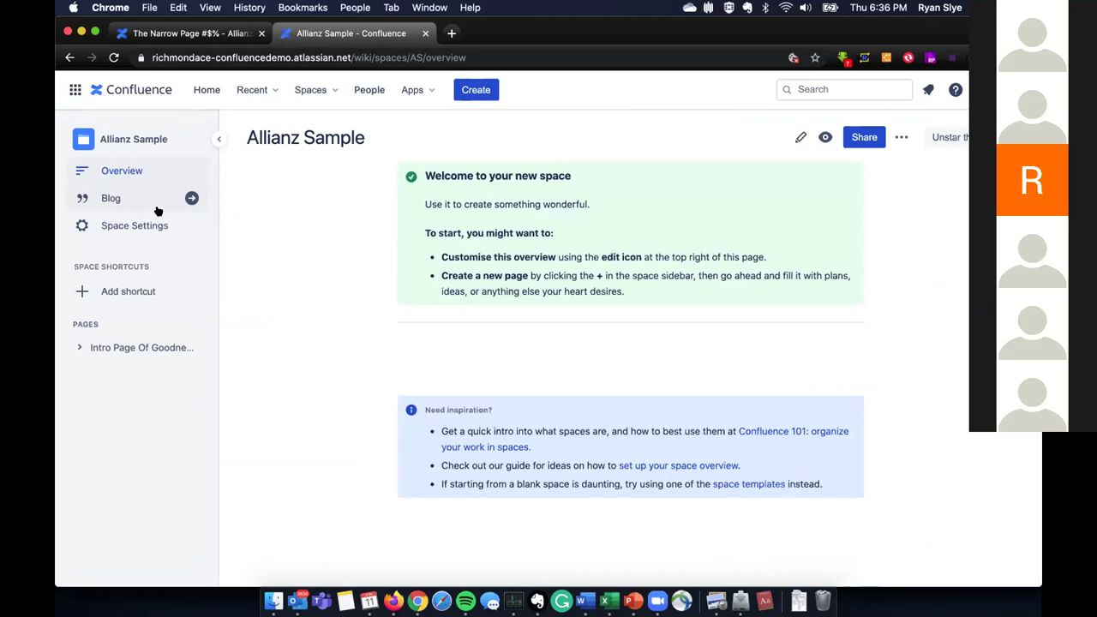
click(75, 350)
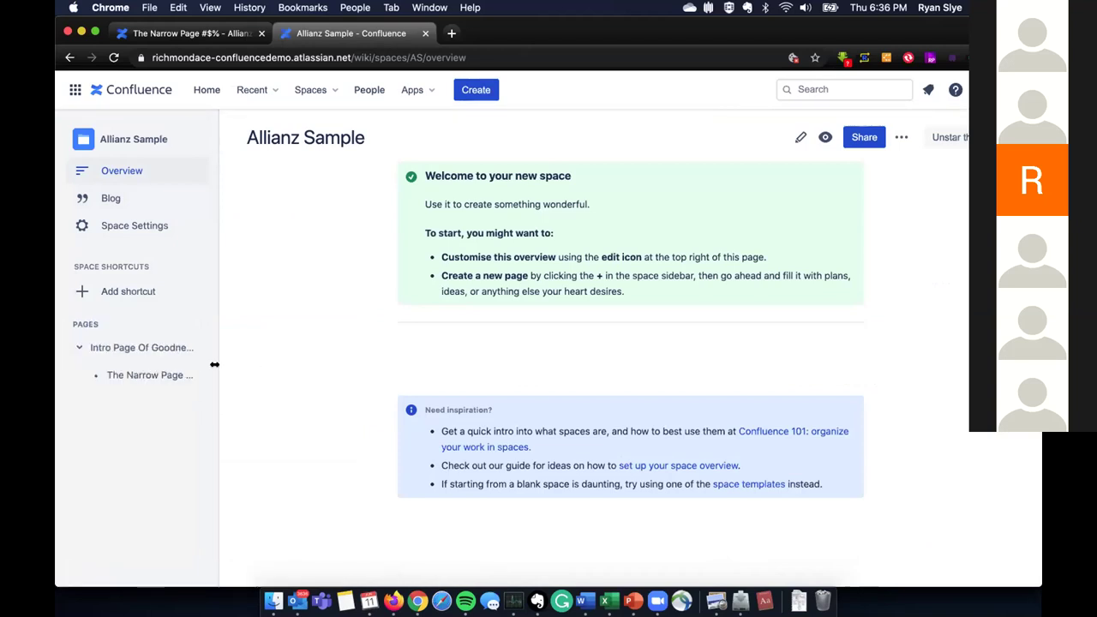
click(162, 354)
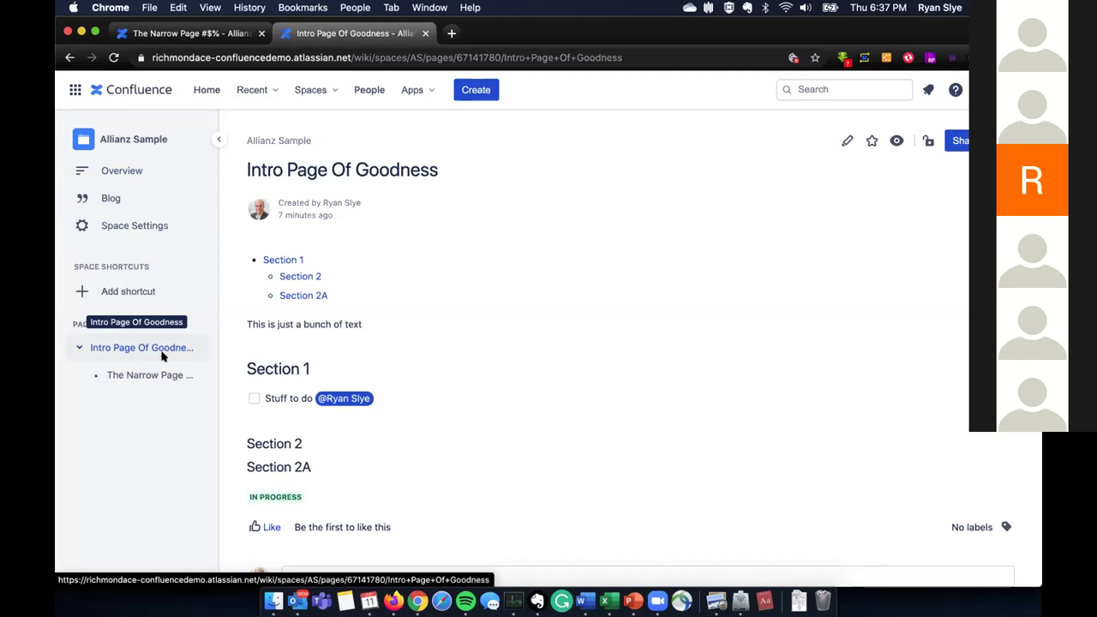
- View the link and tiny link for Intro Page Of Goodness, and close the link dialog
key(k)
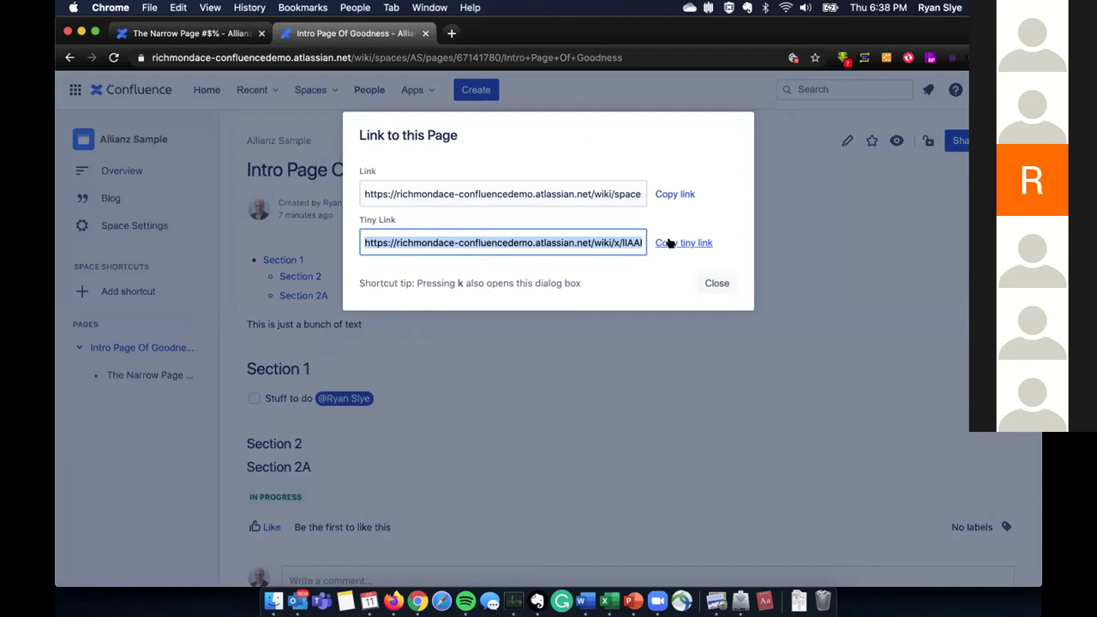
click(605, 230)
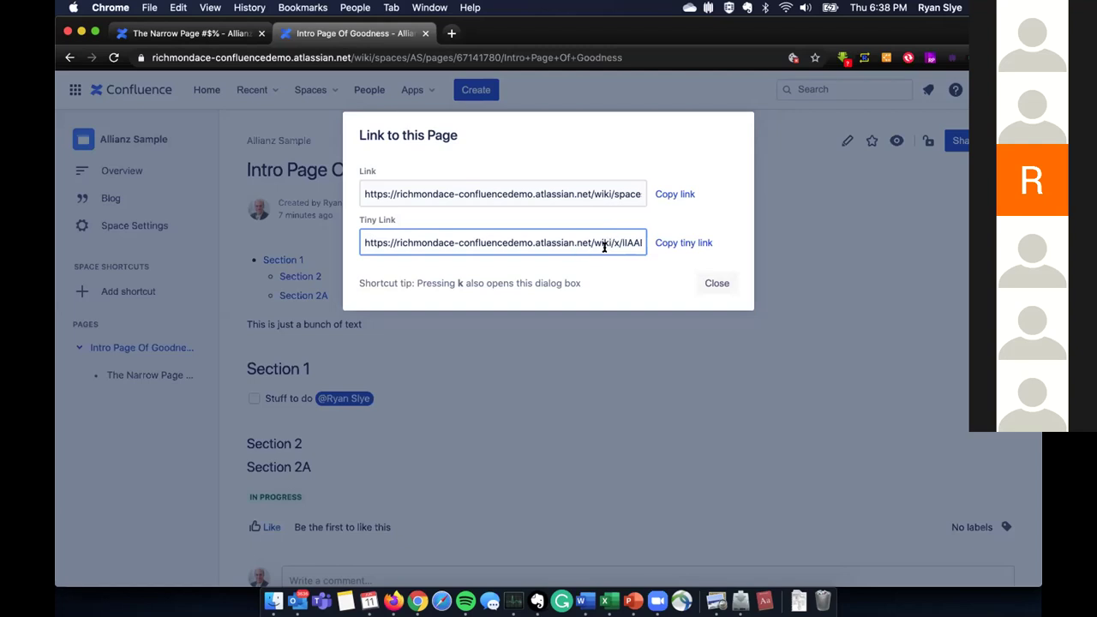
click(647, 276)
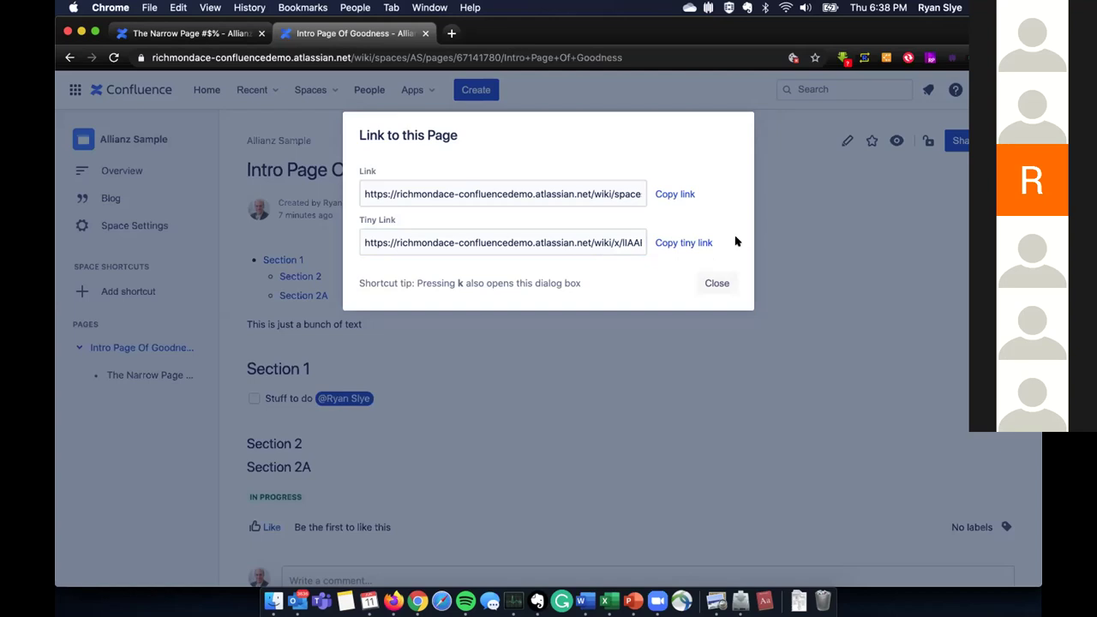
click(725, 285)
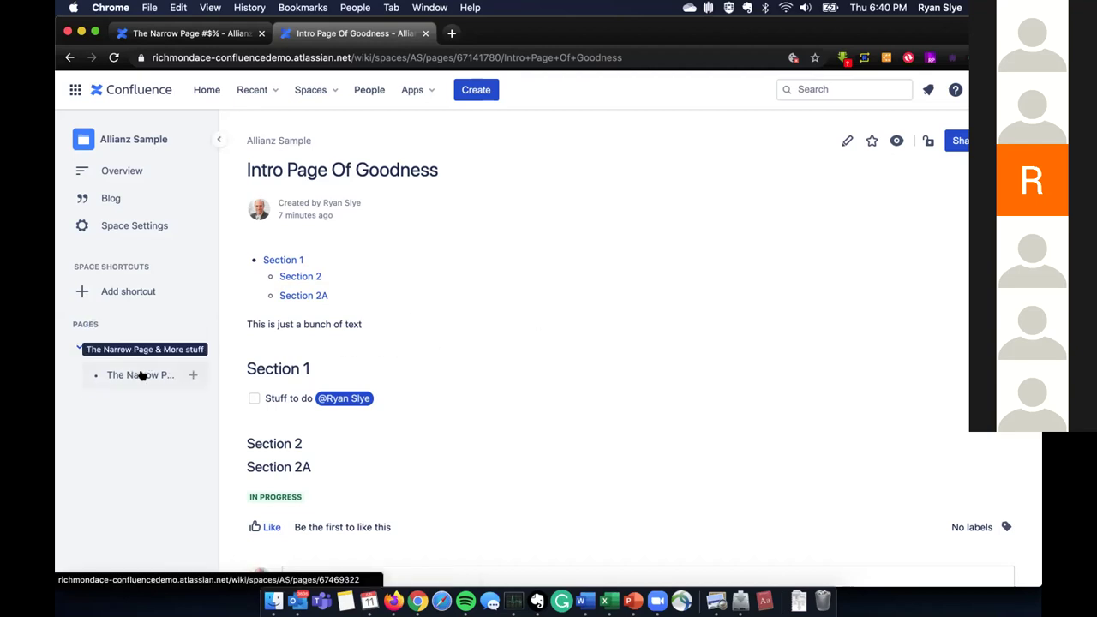
- Create a blank child page titled "The Third Page" under Intro Page Of Goodness and publish it
mouse_move(142, 376)
mouse_down()
mouse_move(140, 330)
mouse_move(145, 372)
mouse_up()
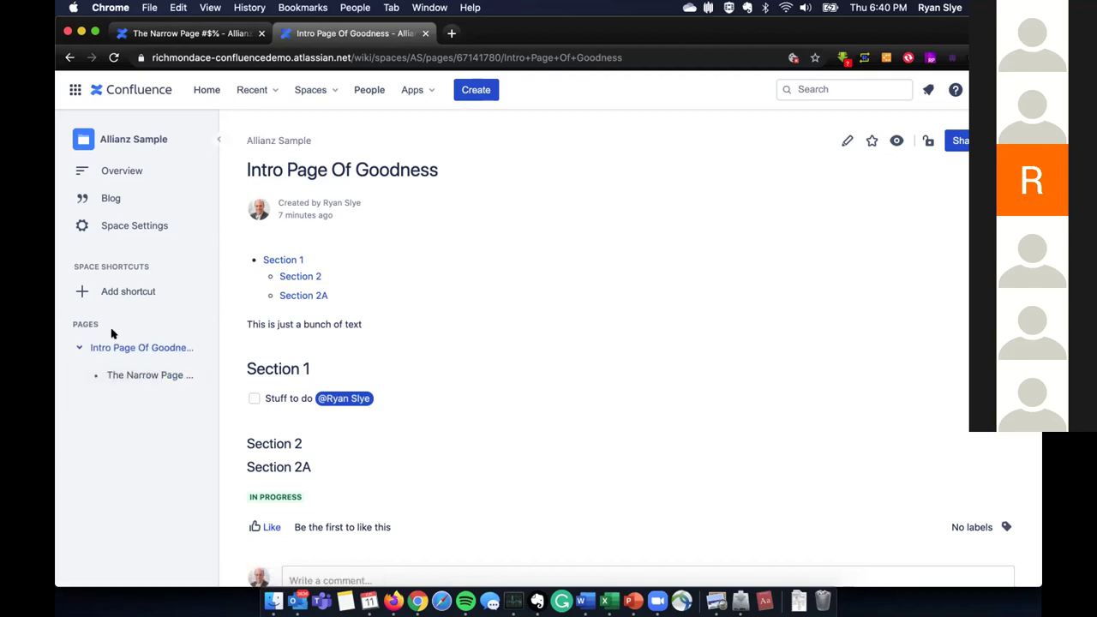
click(468, 89)
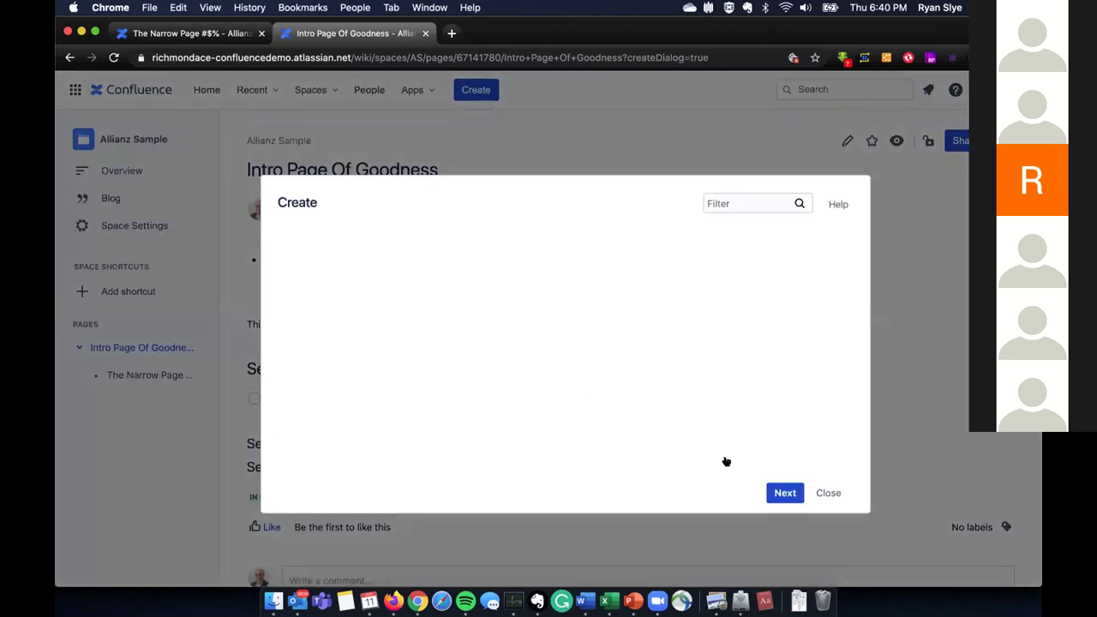
click(782, 492)
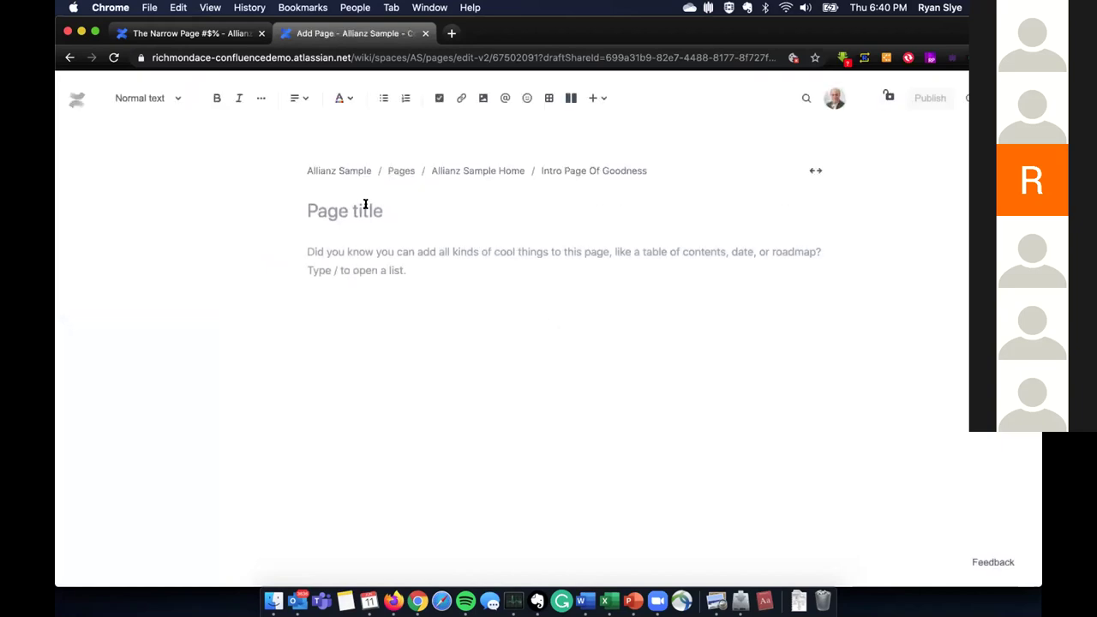
text(The Third Page)
click(938, 97)
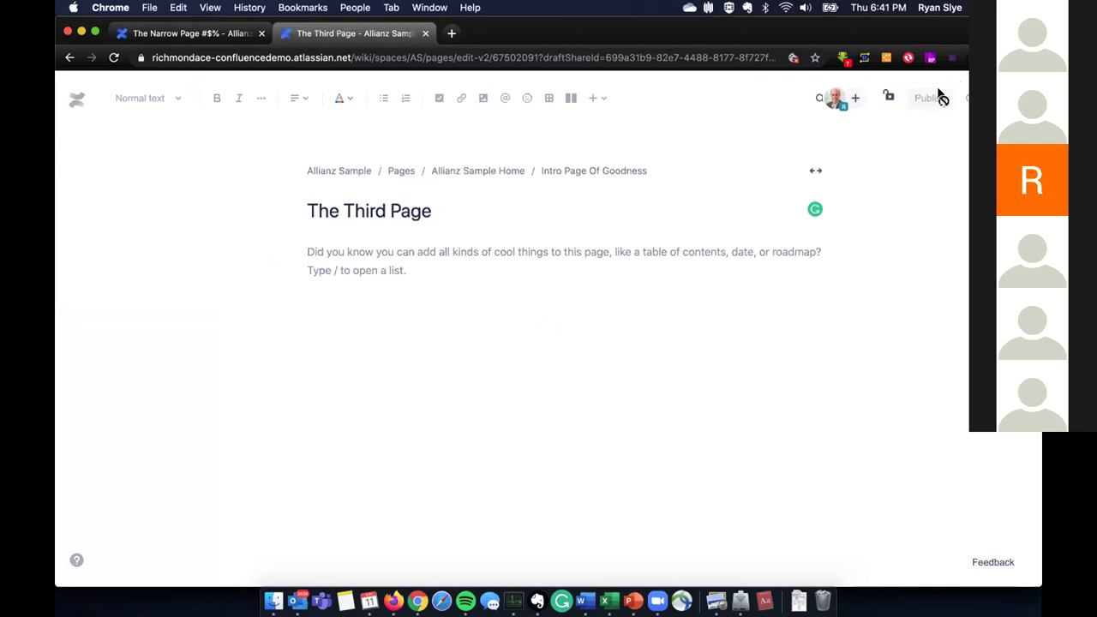
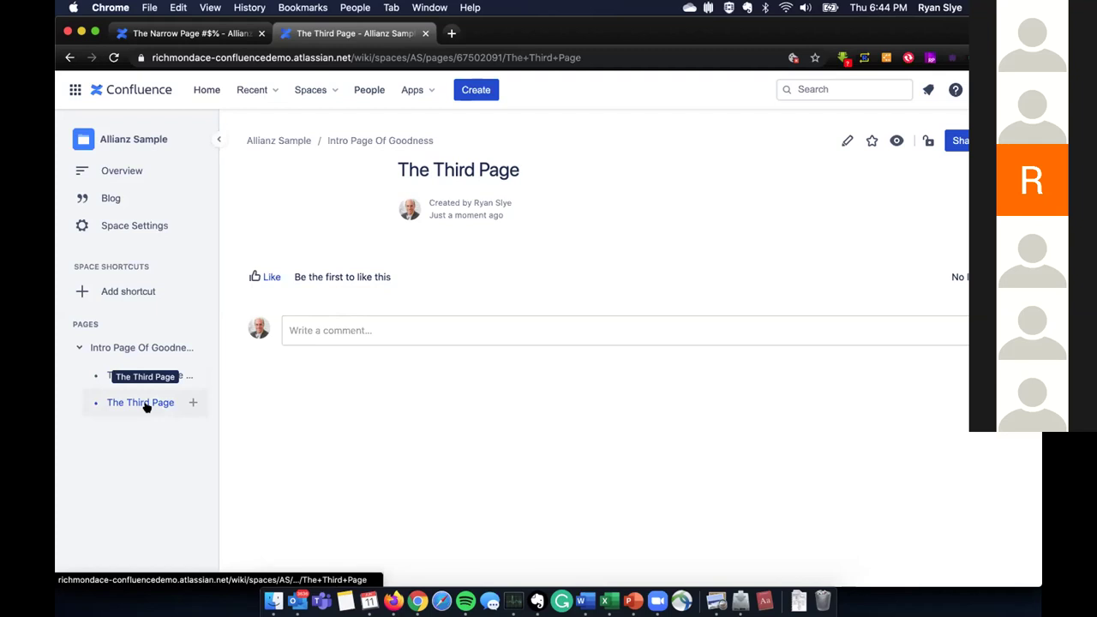
- Move The Narrow Page & More stuff below The Third Page in the page tree, and open Intro Page Of Goodness
mouse_move(146, 407)
mouse_down()
mouse_move(147, 357)
mouse_move(150, 408)
mouse_up()
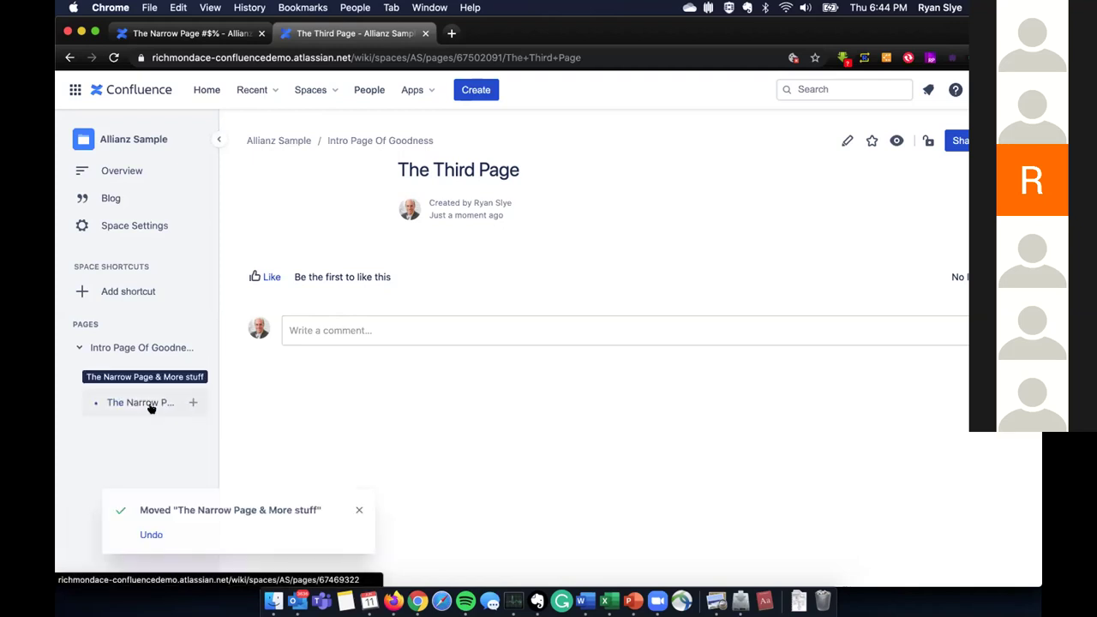
click(152, 345)
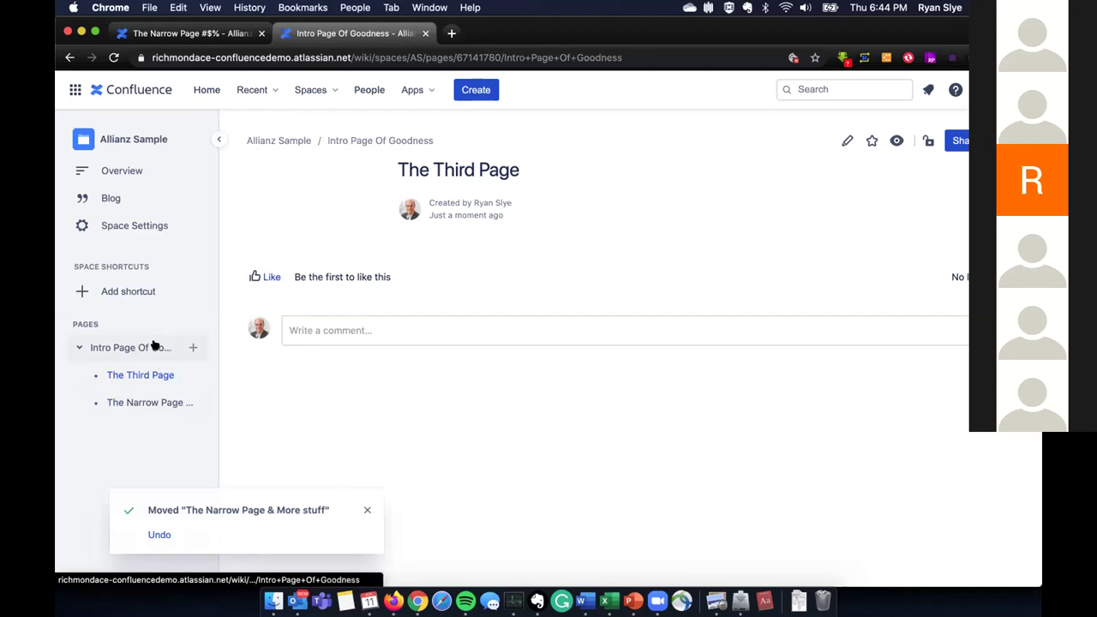
scroll(465, 322, down, 1)
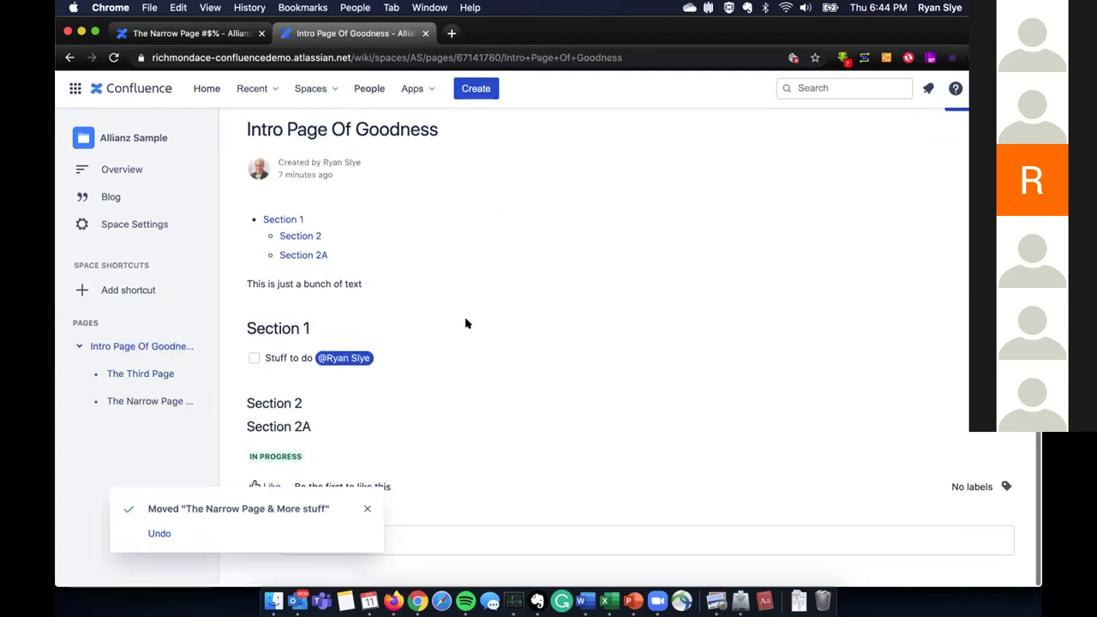
click(366, 510)
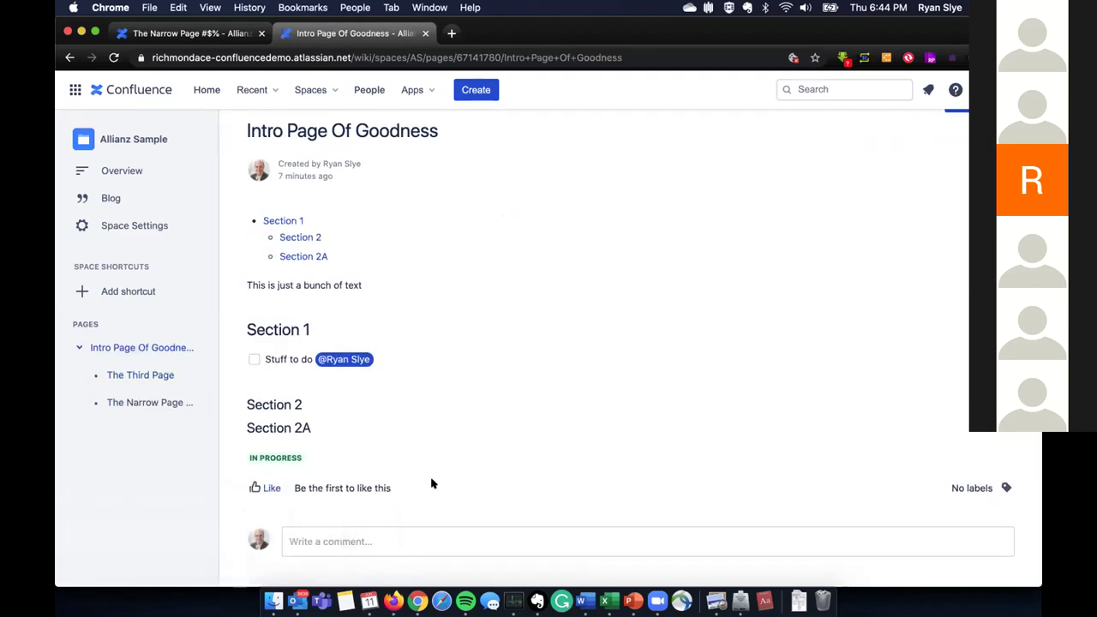
- Edit Intro Page Of Goodness and add a Heading 1 "Sub Pages" below the In Progress status, with an empty line beneath it
scroll(770, 228, up, 1)
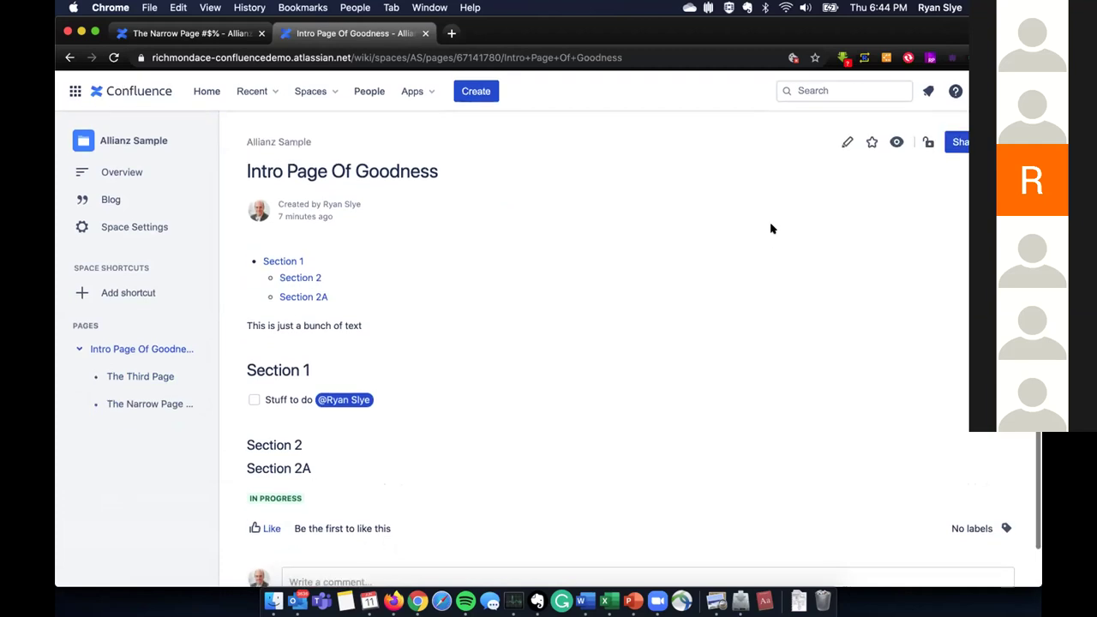
click(846, 142)
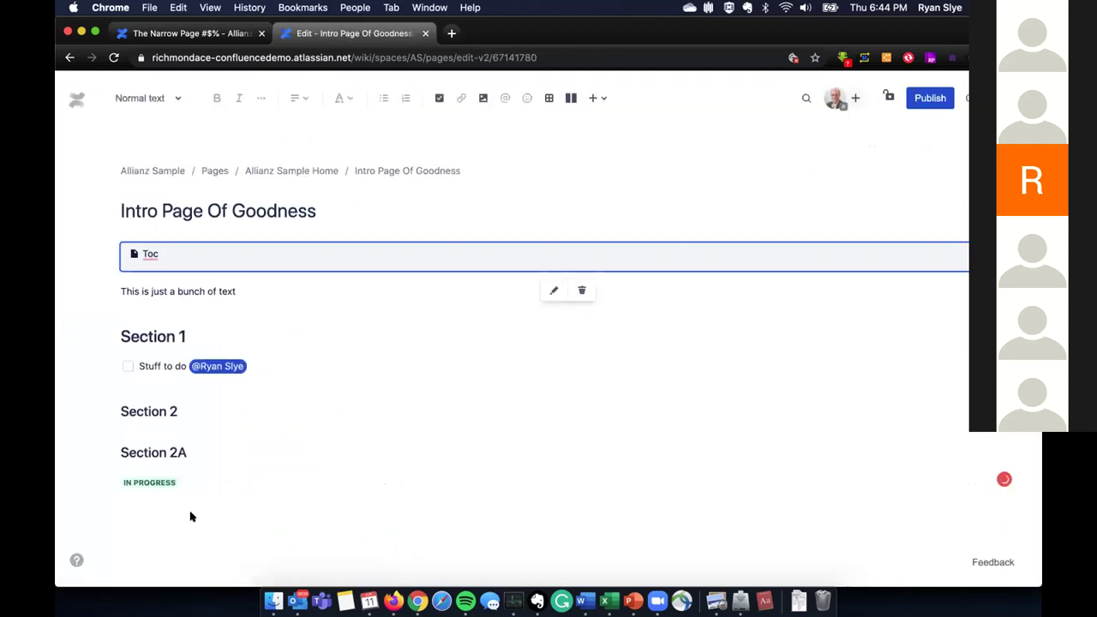
text(Sub Pages)
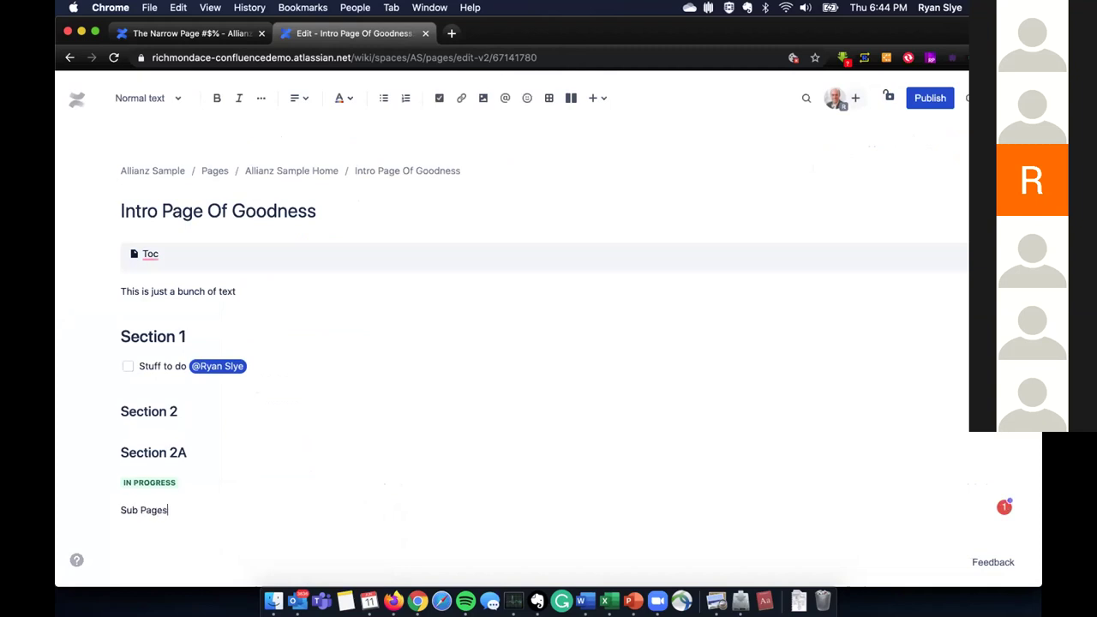
key(Return)
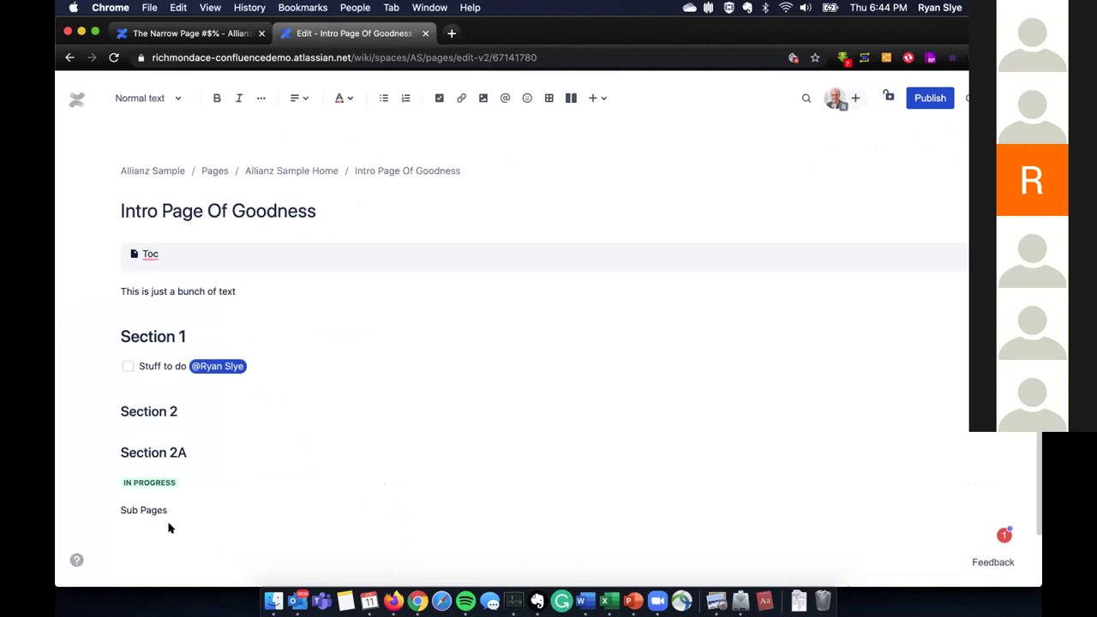
triple_click(142, 512)
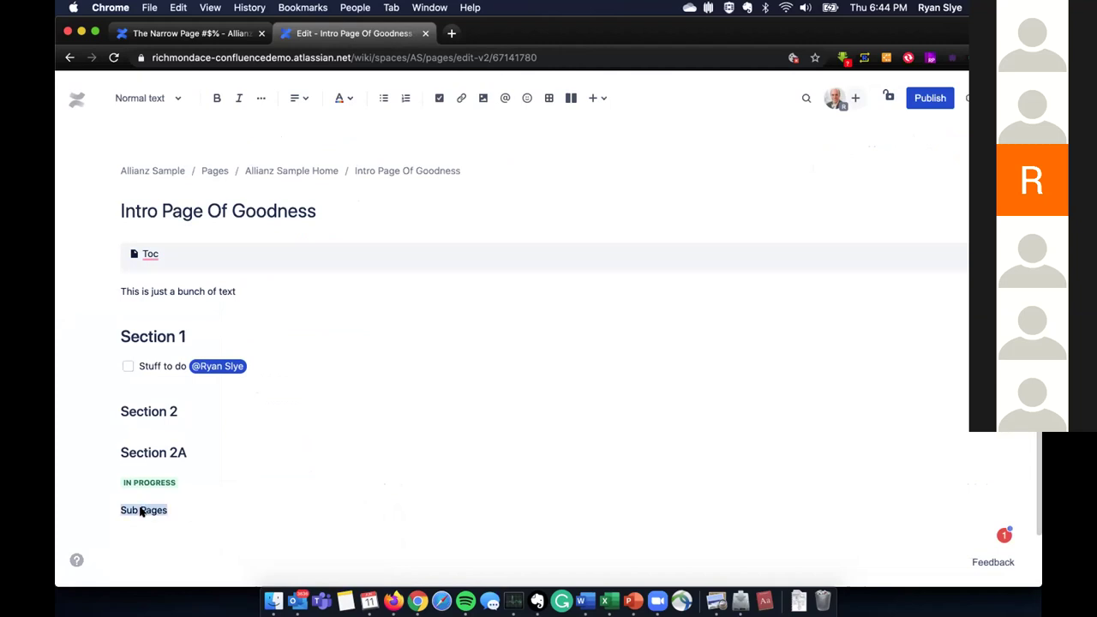
click(140, 100)
click(156, 152)
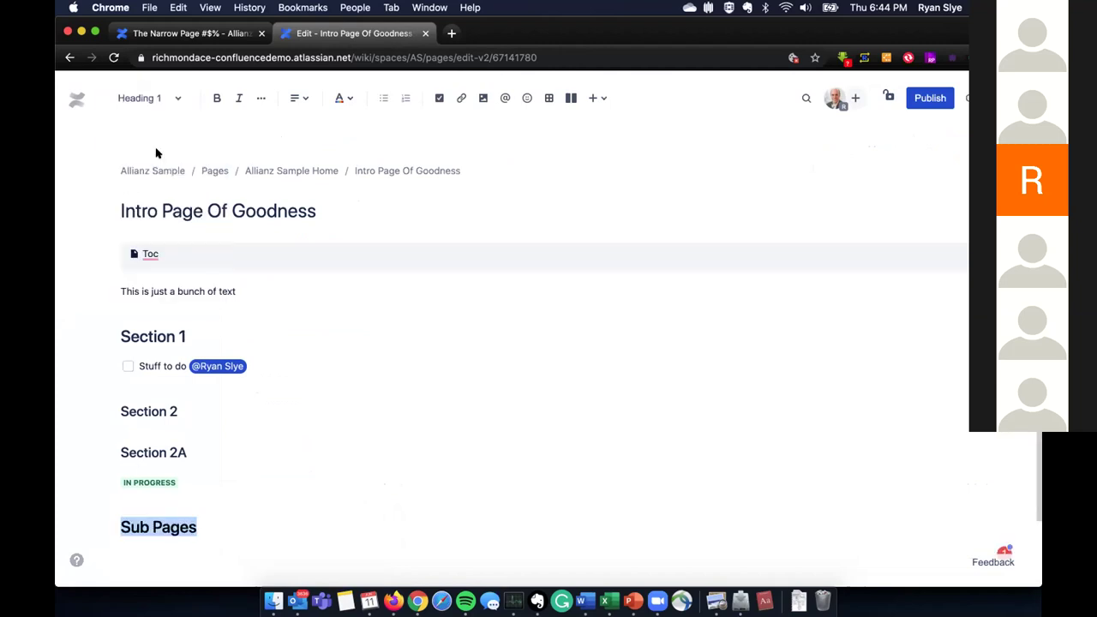
click(216, 537)
key(Return)
text(/)
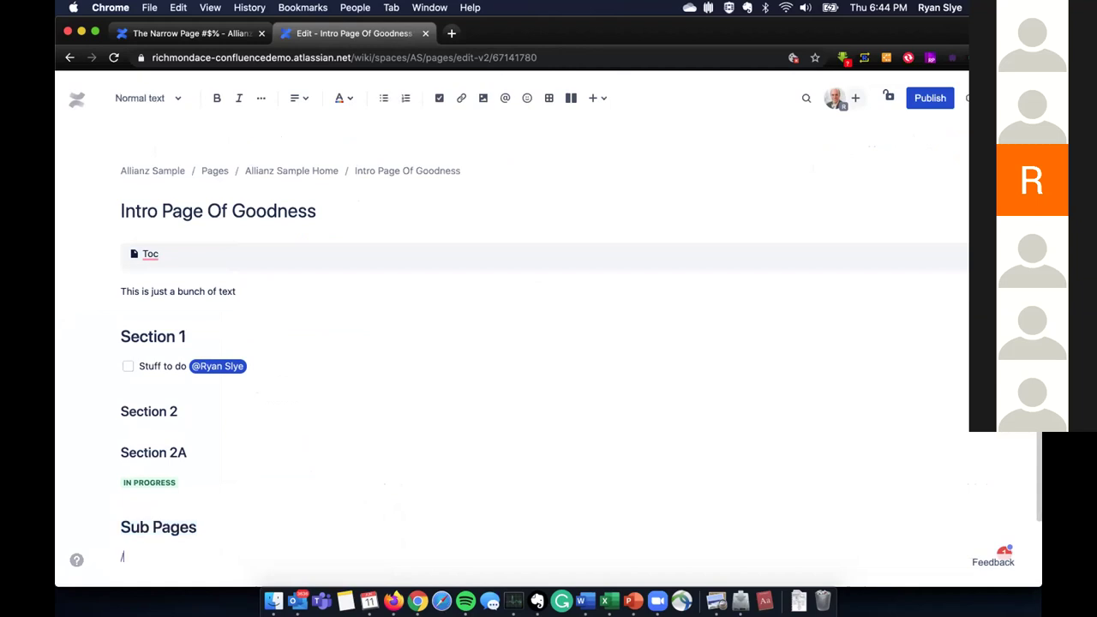
text(child)
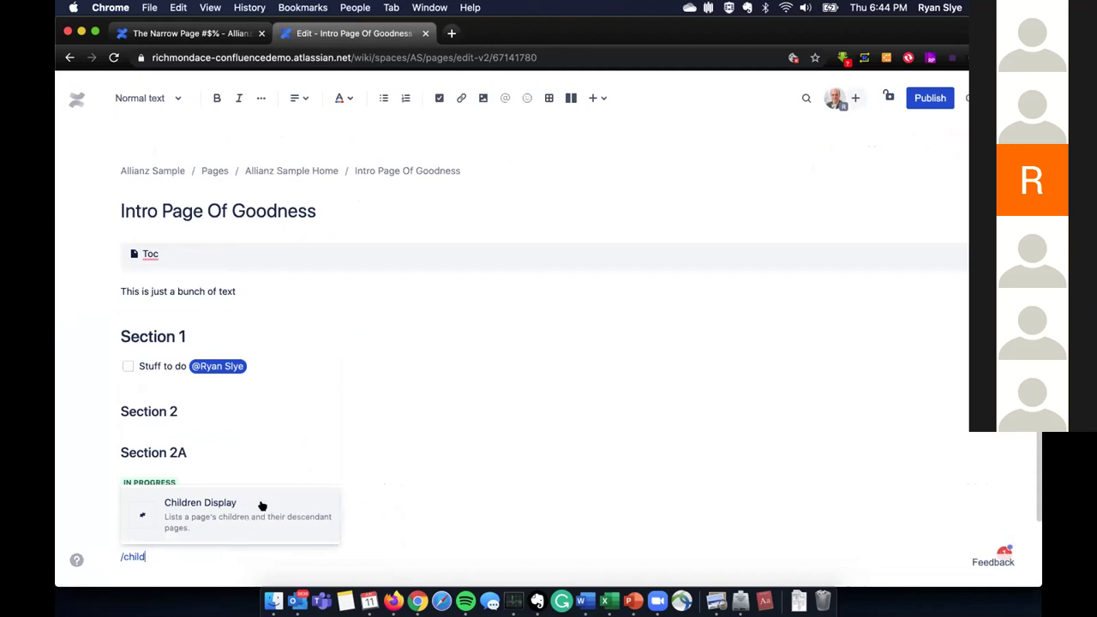
click(402, 481)
click(172, 550)
triple_click(172, 550)
key(BackSpace)
- Insert a Children Display macro with default options under the Sub Pages heading and publish the page
scroll(417, 252, down, 2)
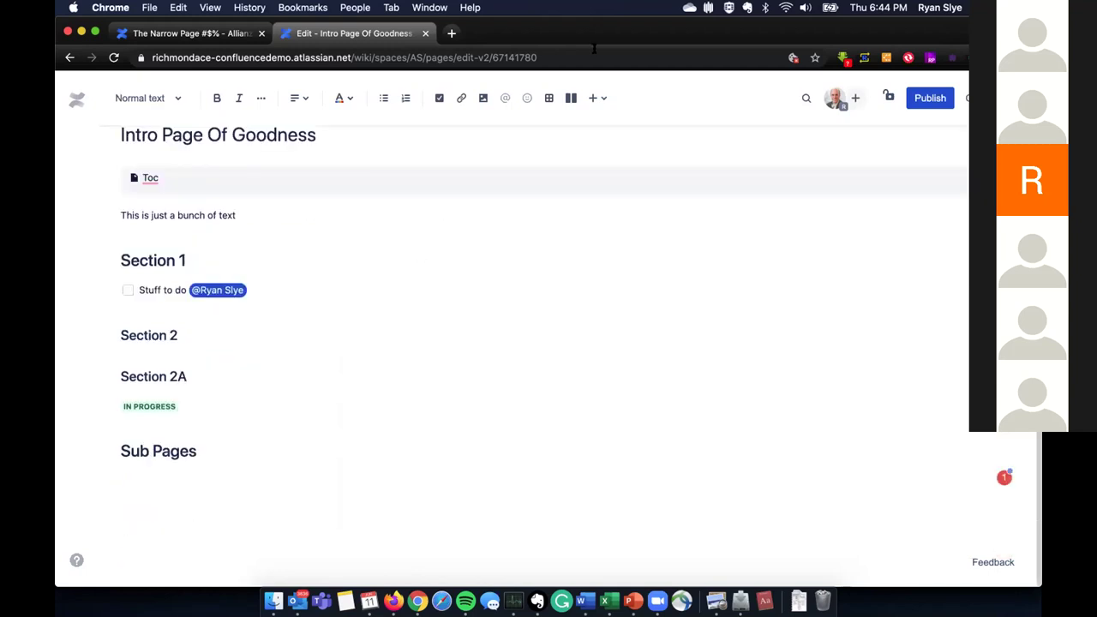
click(597, 97)
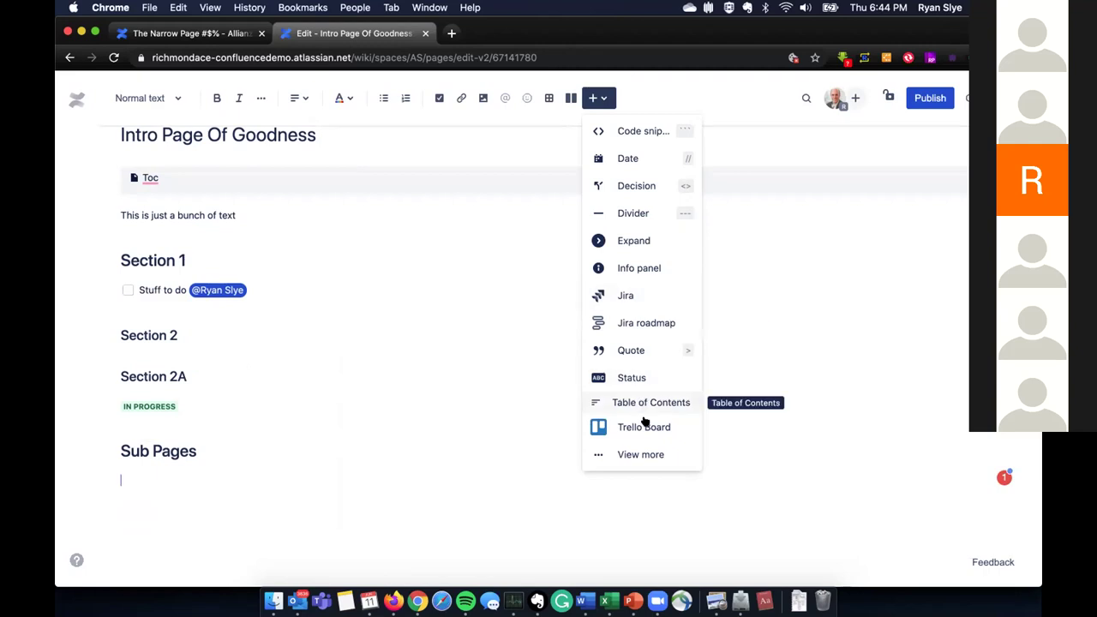
click(641, 455)
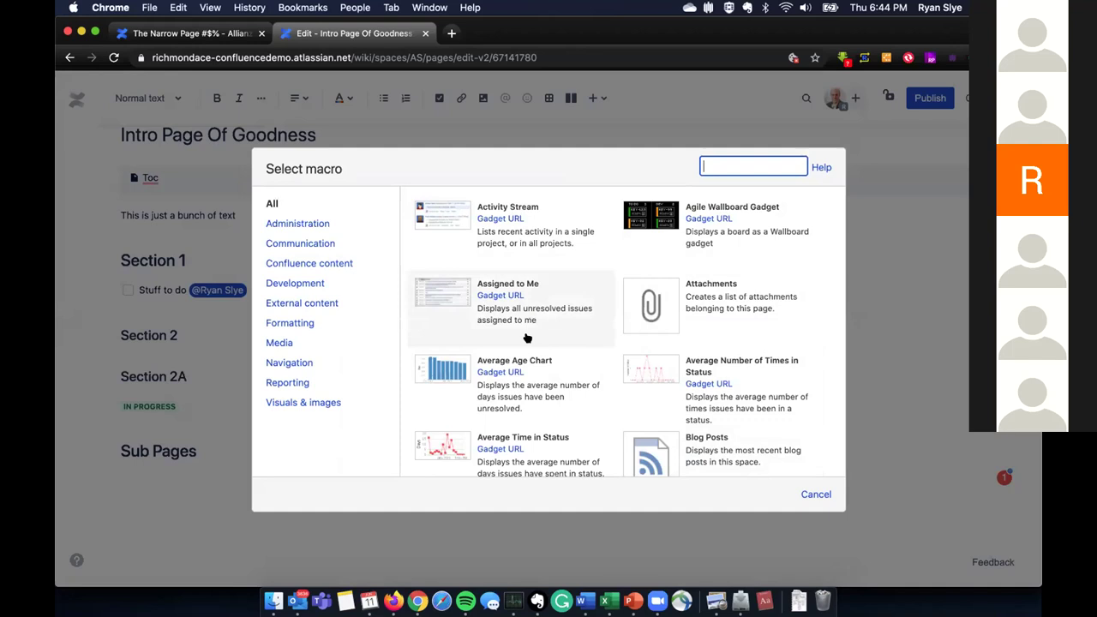
scroll(501, 355, down, 5)
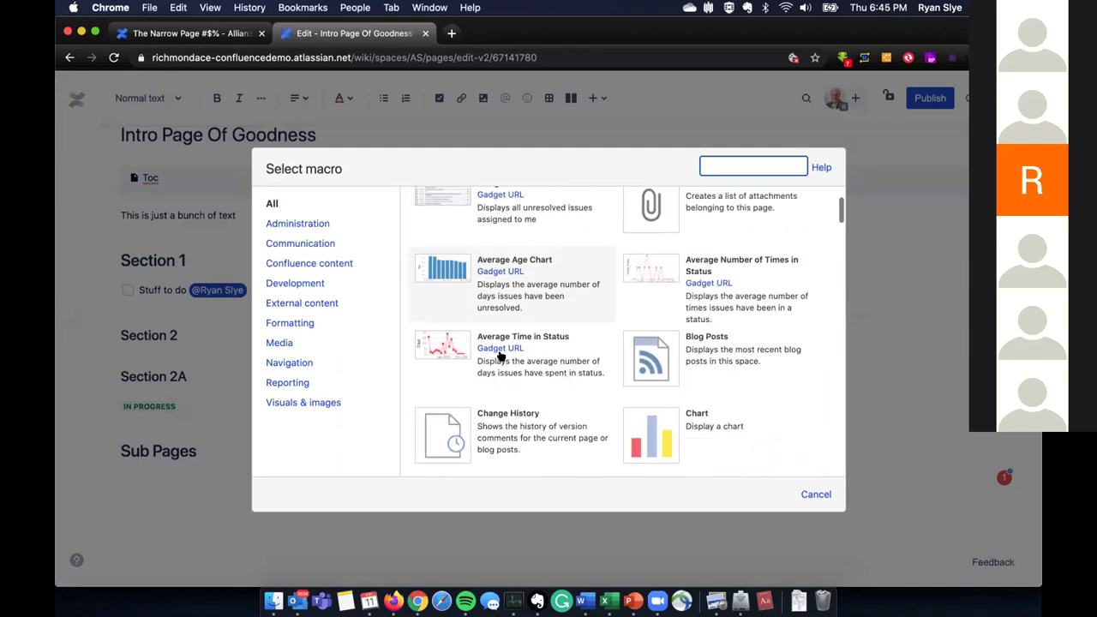
scroll(502, 356, down, 3)
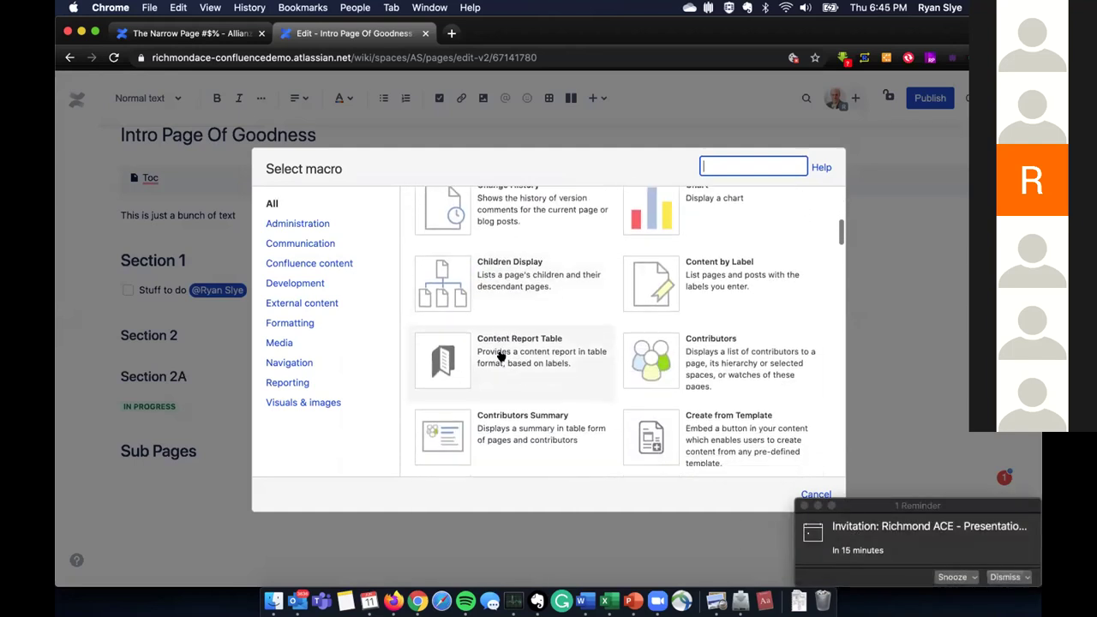
click(456, 282)
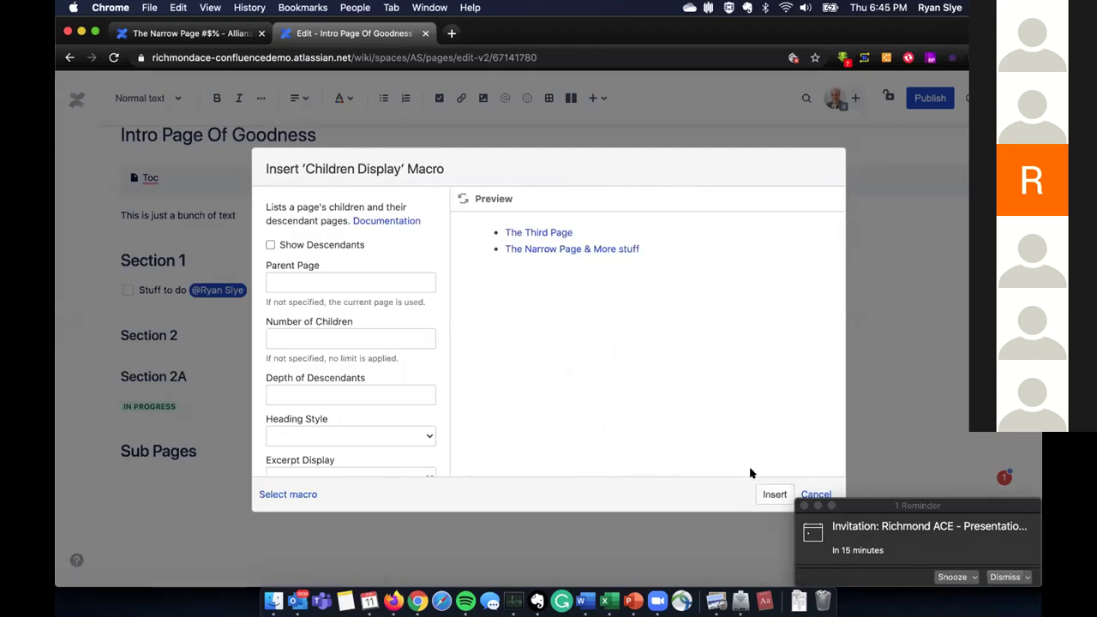
click(769, 493)
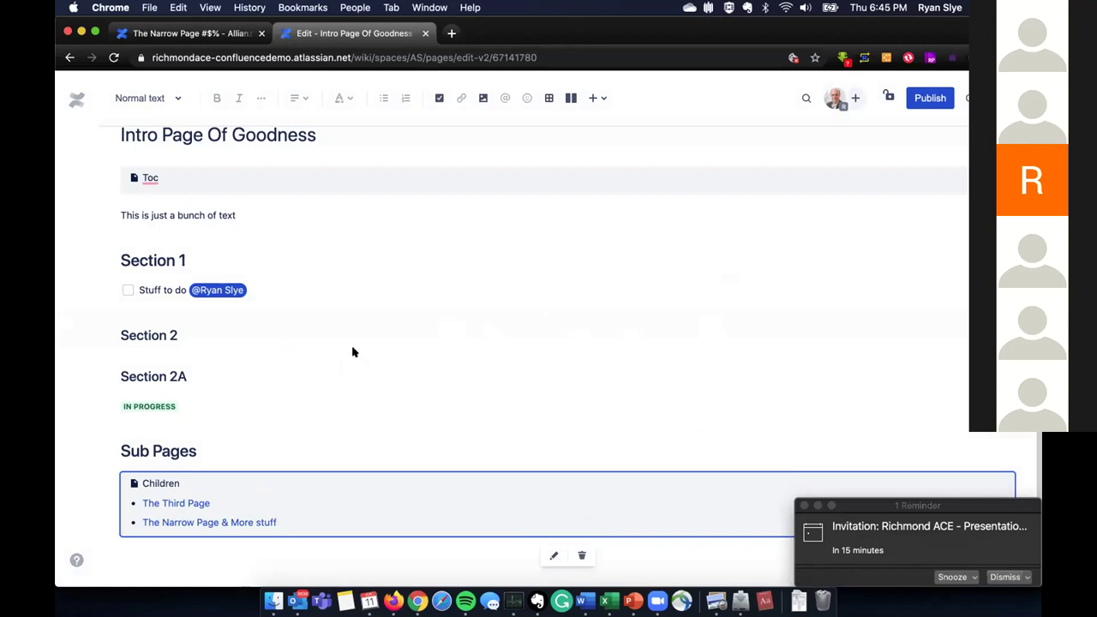
click(926, 99)
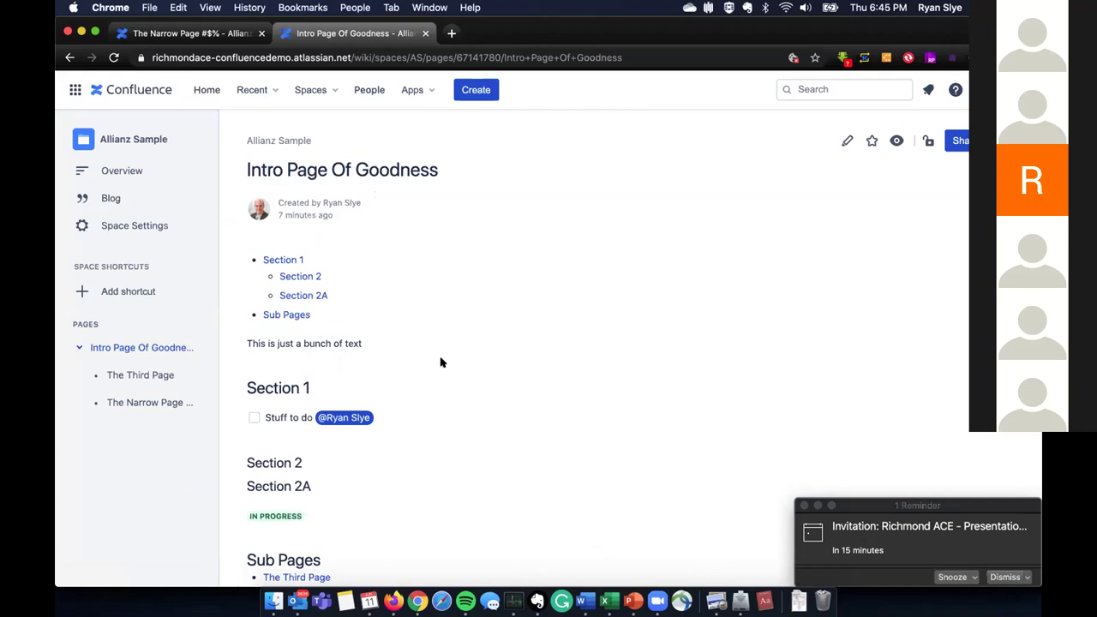
- Reload Intro Page Of Goodness and compare its Sub Pages list with the order of the page tree
scroll(372, 480, down, 4)
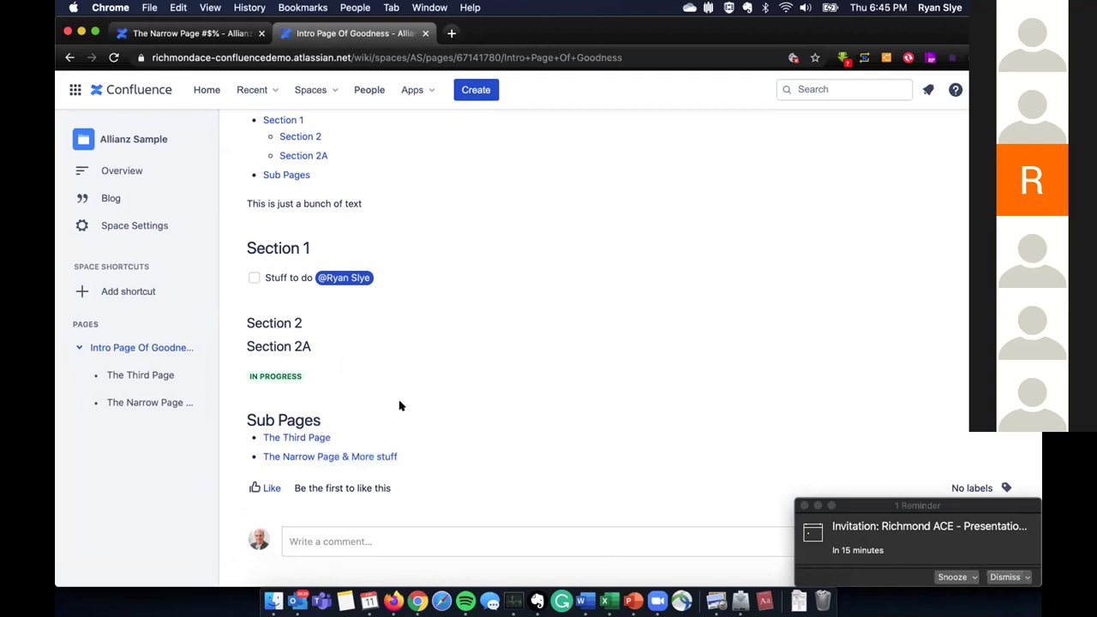
drag(157, 403, 152, 426)
click(113, 58)
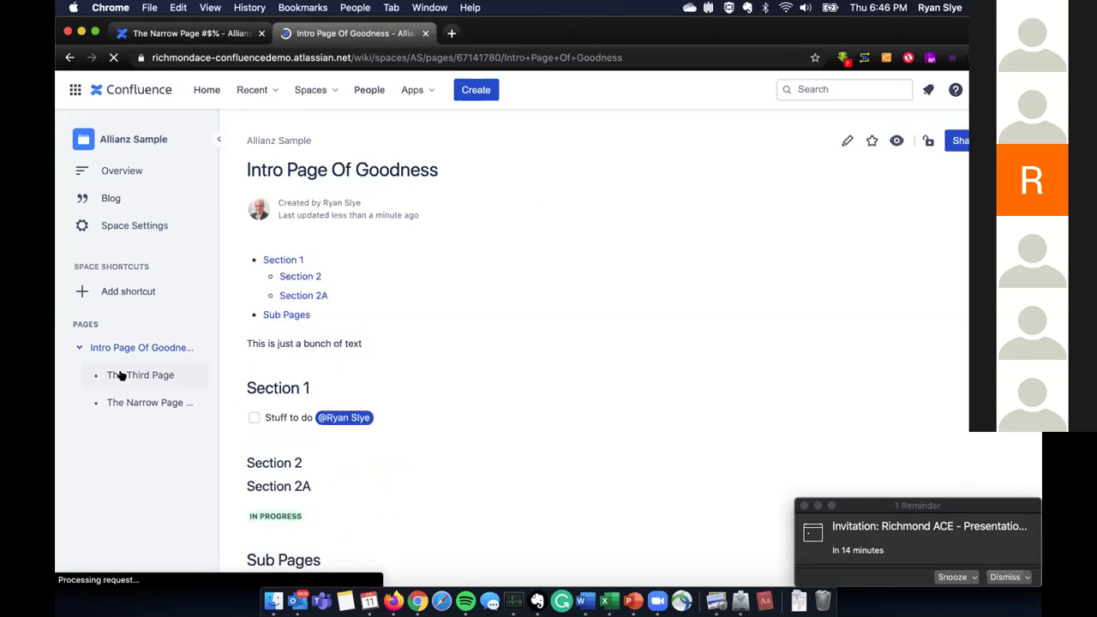
scroll(129, 403, down, 3)
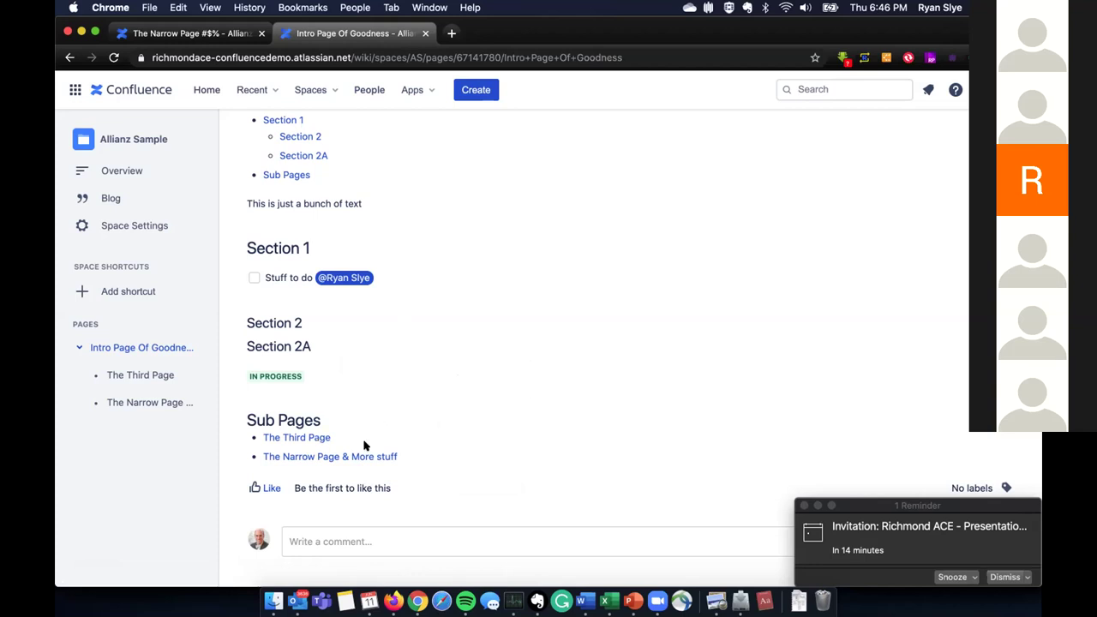
scroll(836, 119, down, 1)
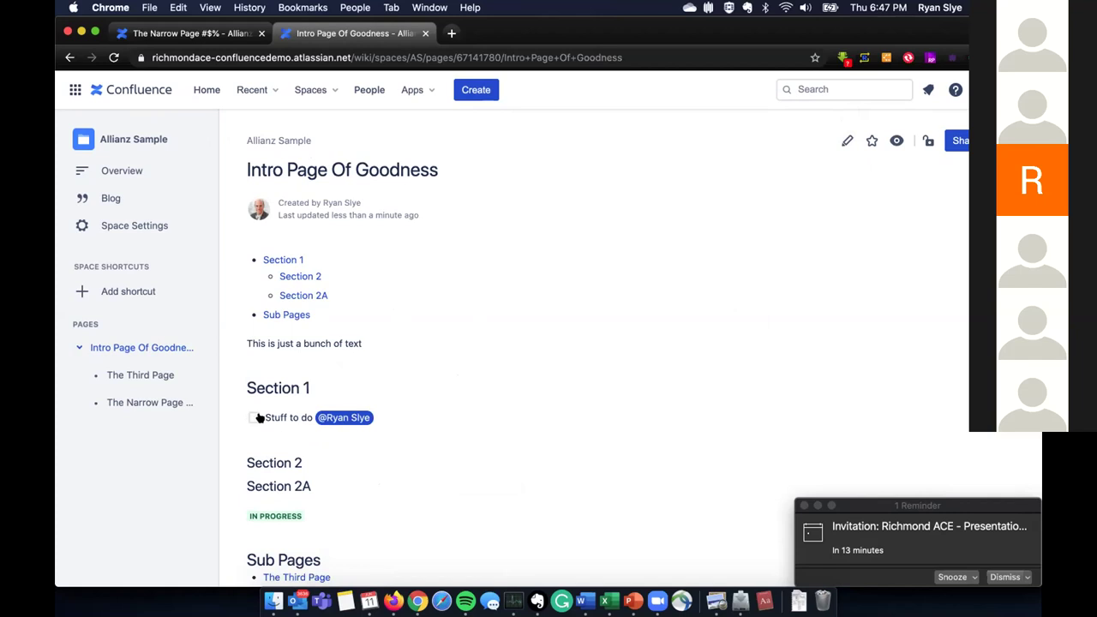
- Edit Intro Page Of Goodness and add a second task under Section 1 that mentions the page author, with the text "More stuff"
click(847, 141)
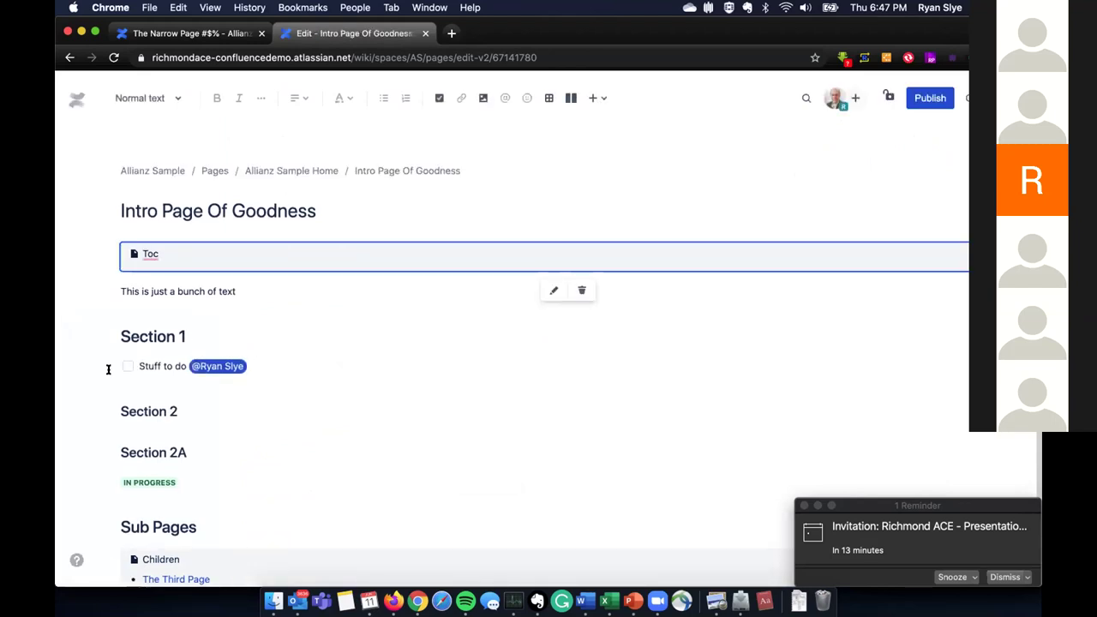
click(245, 365)
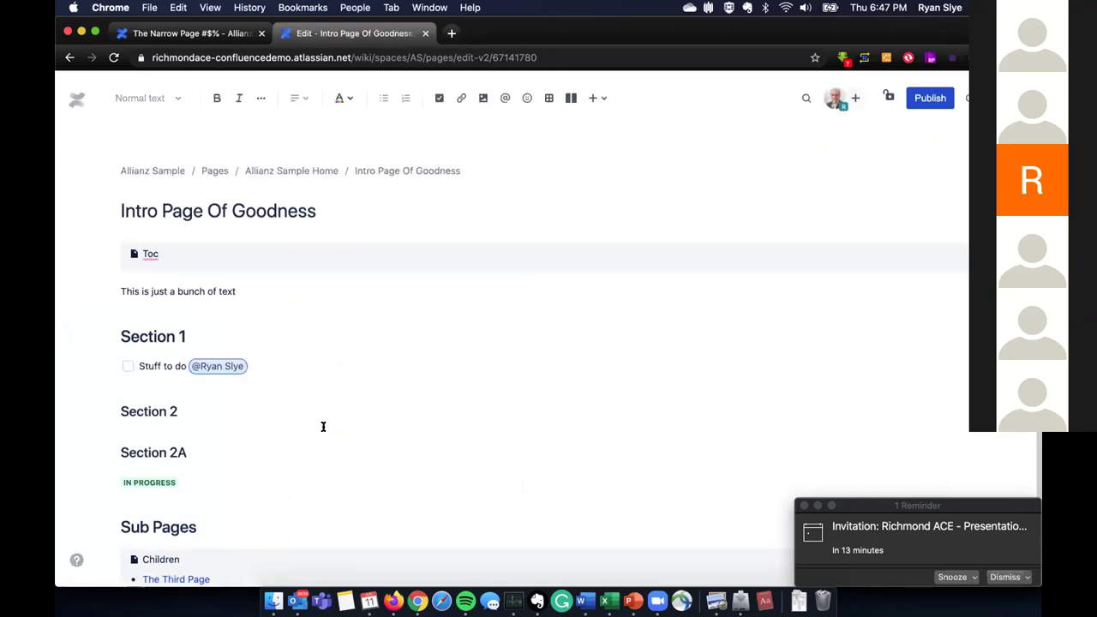
click(271, 370)
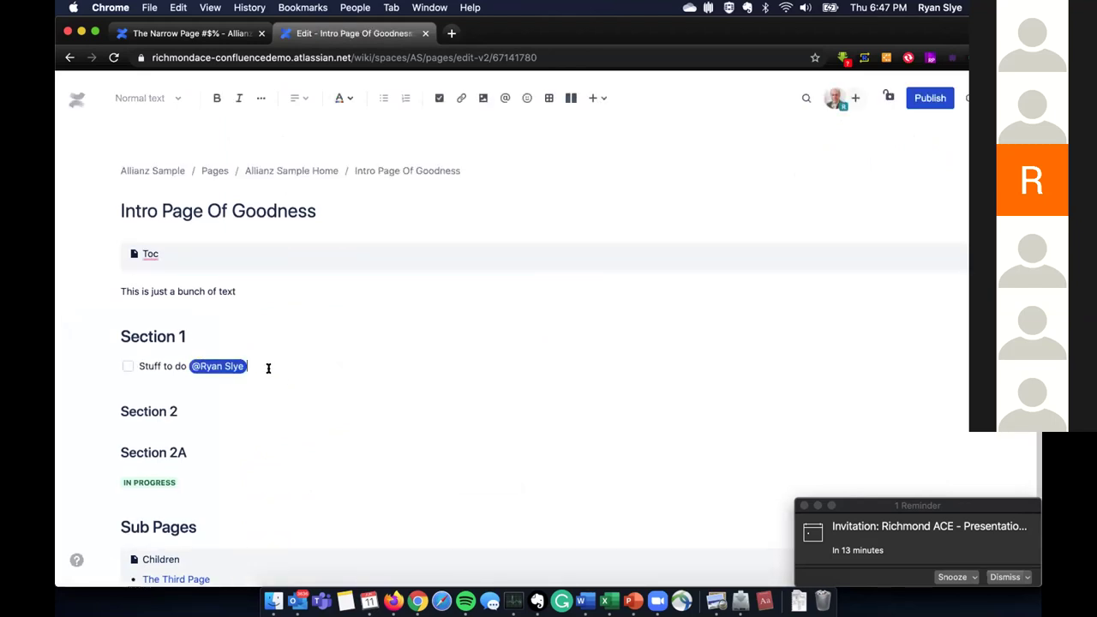
triple_click(140, 367)
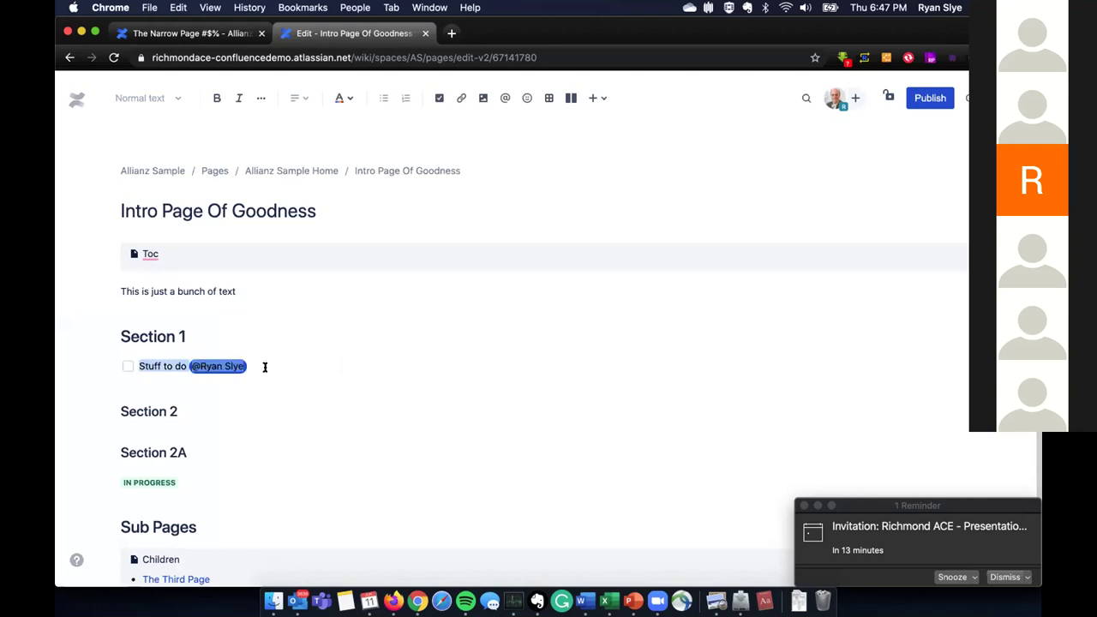
click(265, 367)
key(Return)
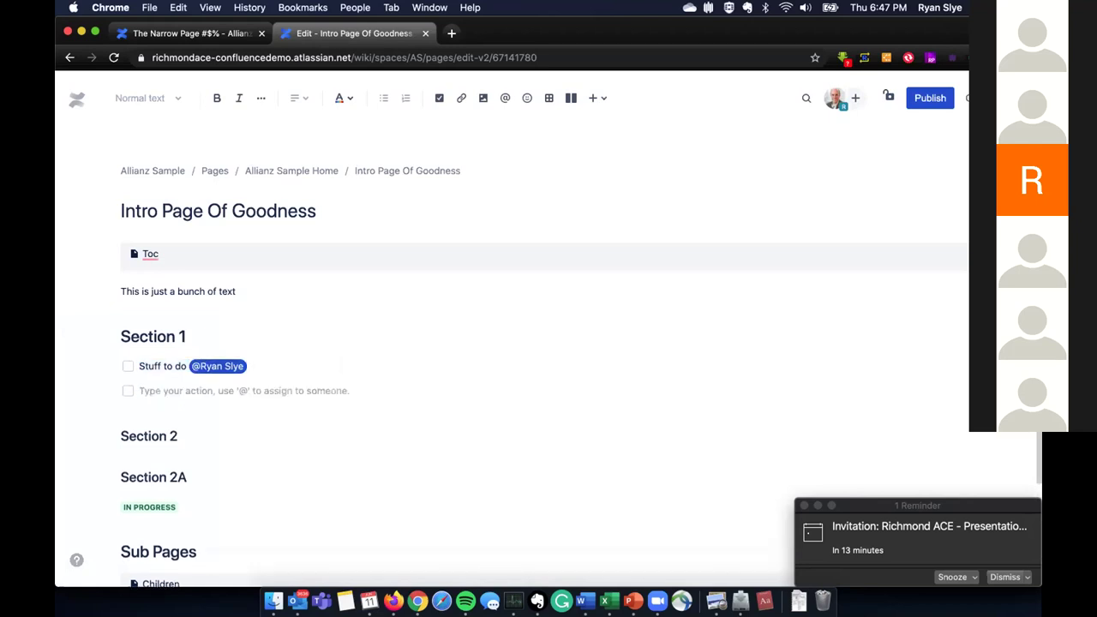
text(@)
key(Return)
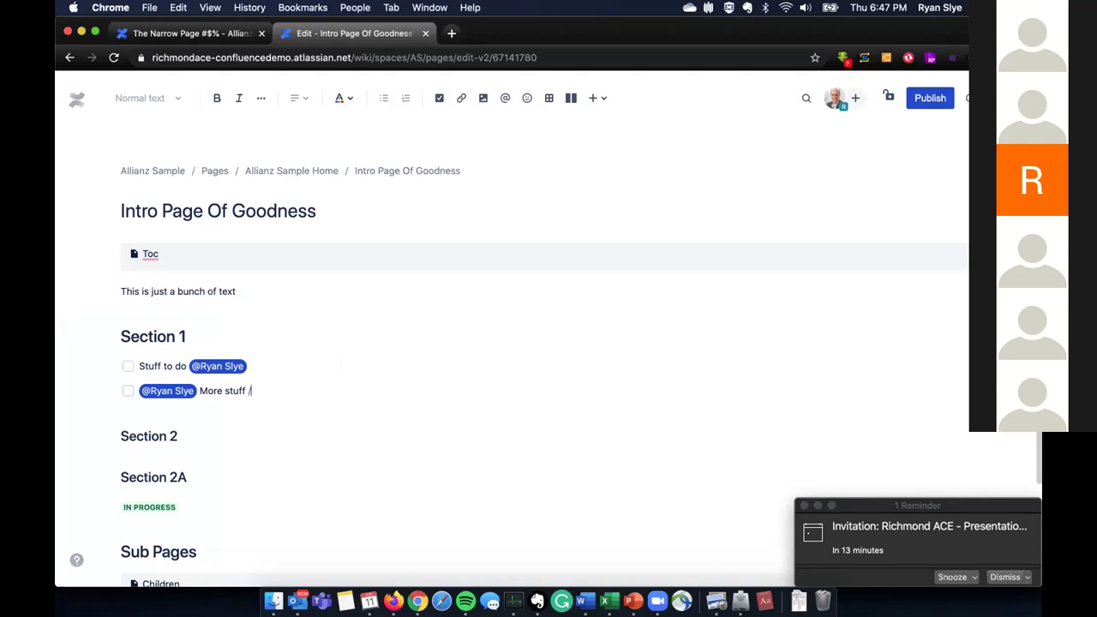
- Add the date Sat, Jun 13 to the More stuff task and publish the page
text(/)
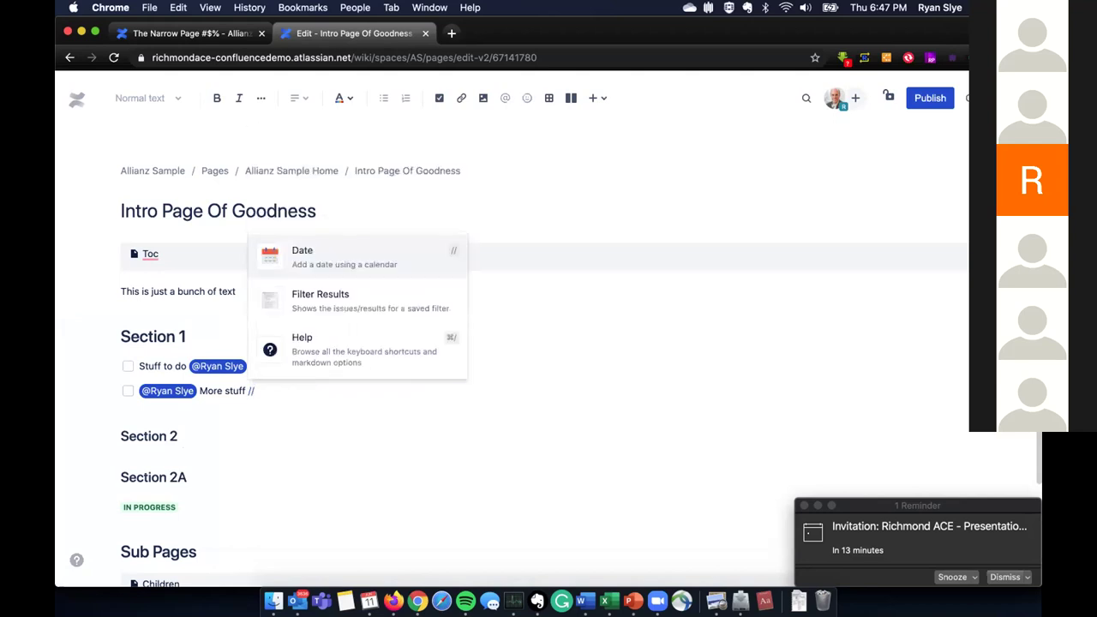
click(314, 263)
click(444, 250)
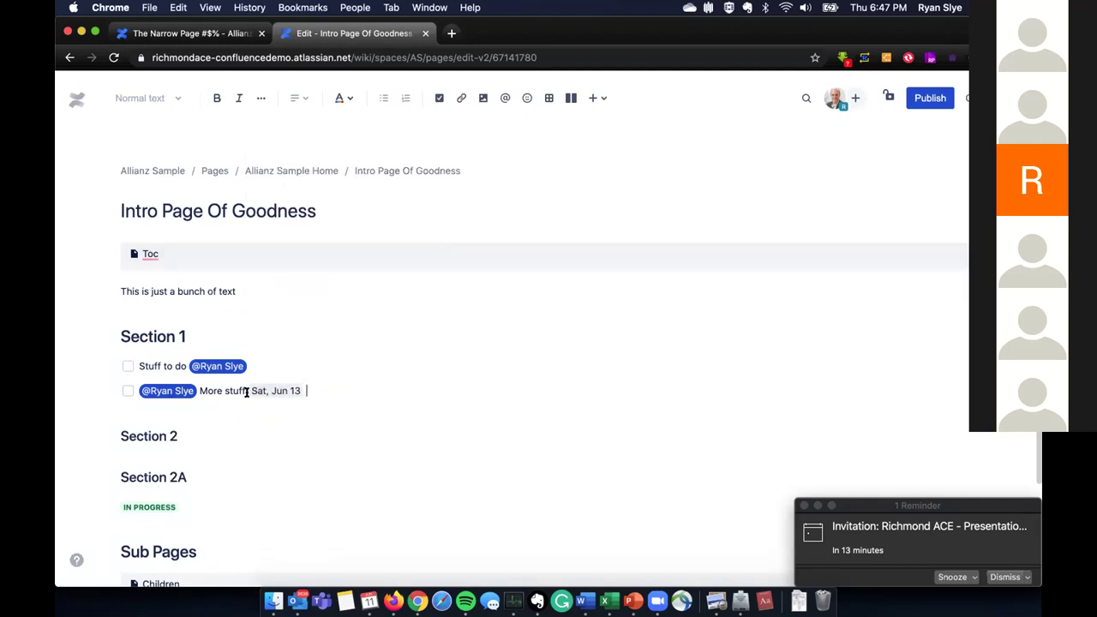
click(922, 99)
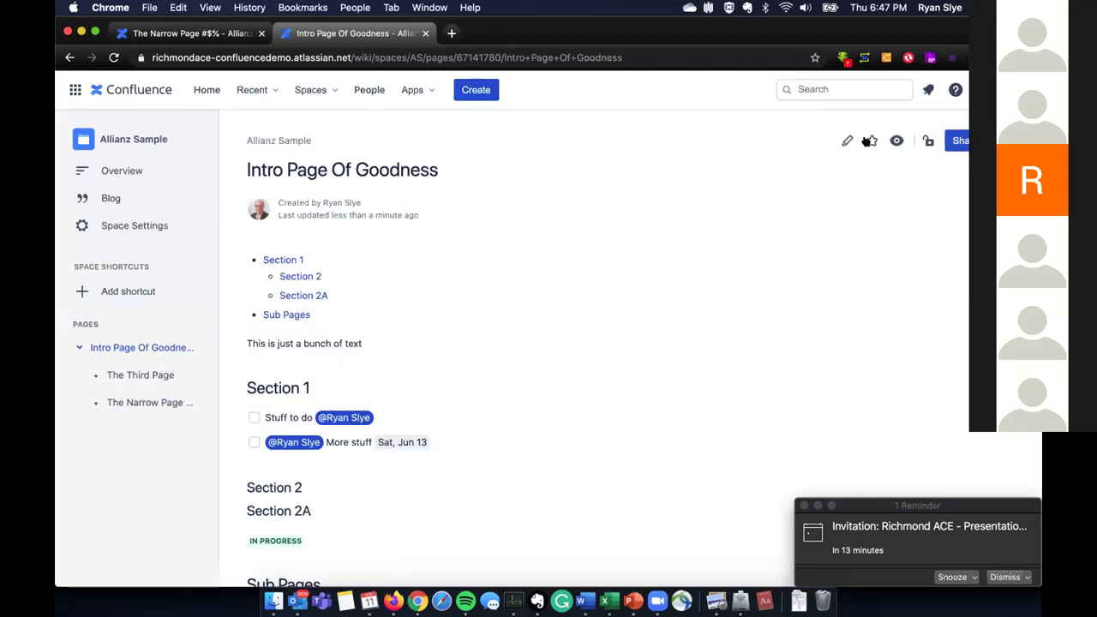
- Open the personal task list and review the tasks assigned to and created by the current user, both complete and incomplete
click(254, 418)
click(254, 418)
click(986, 89)
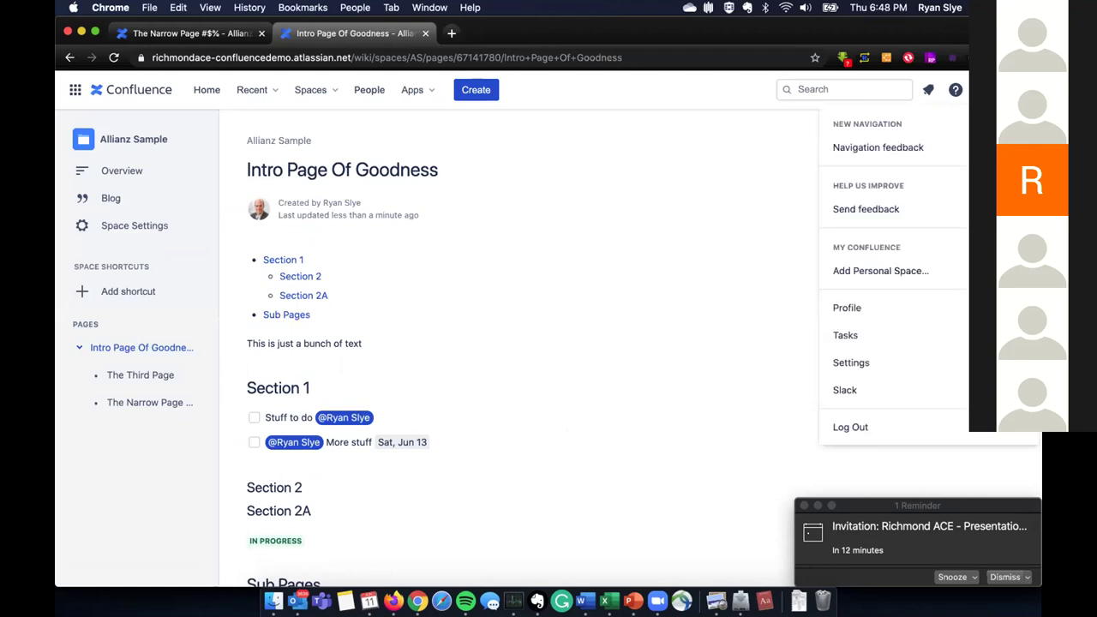
click(846, 337)
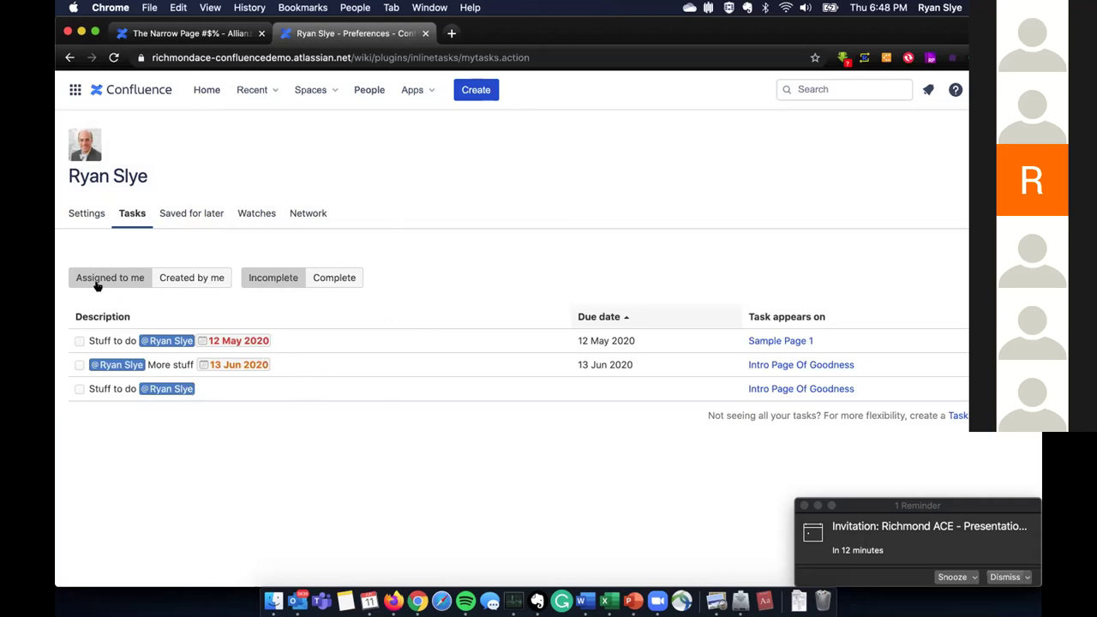
click(174, 280)
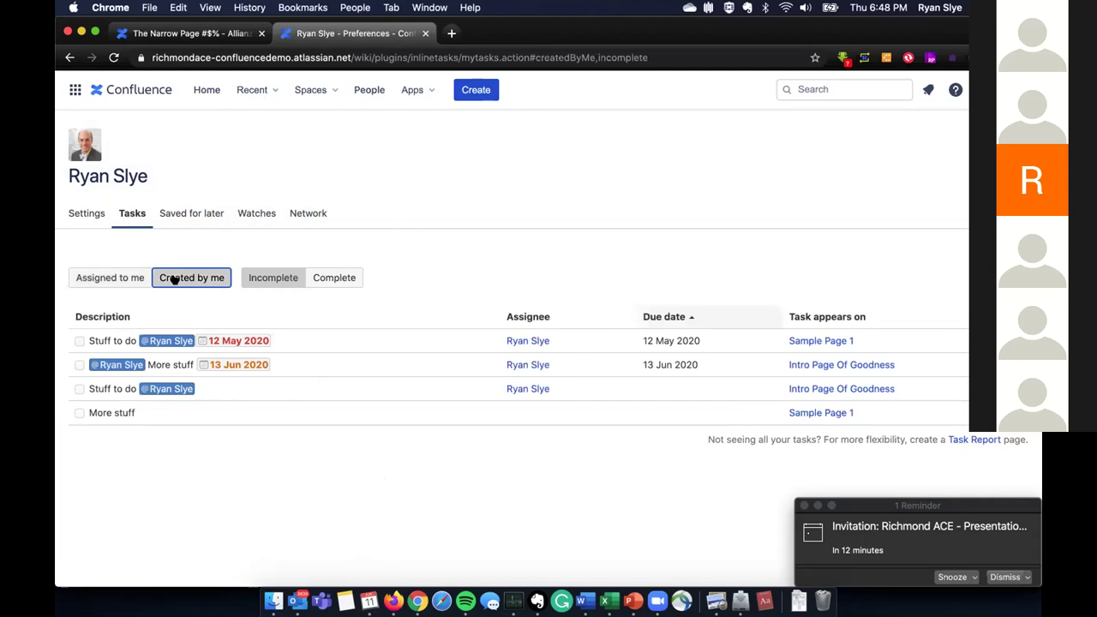
click(342, 277)
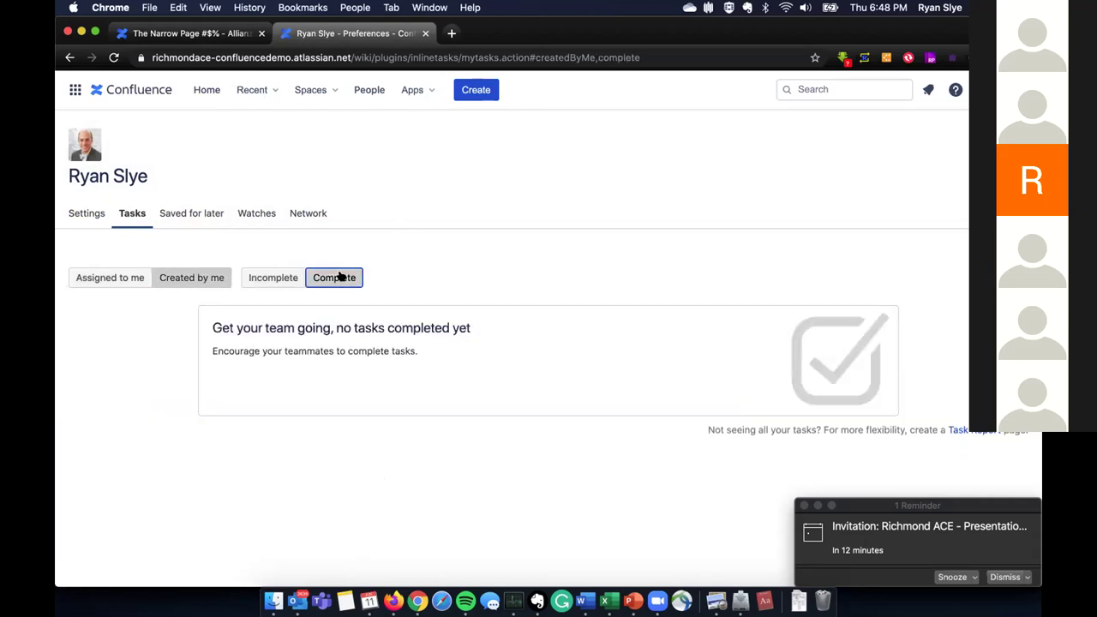
click(282, 276)
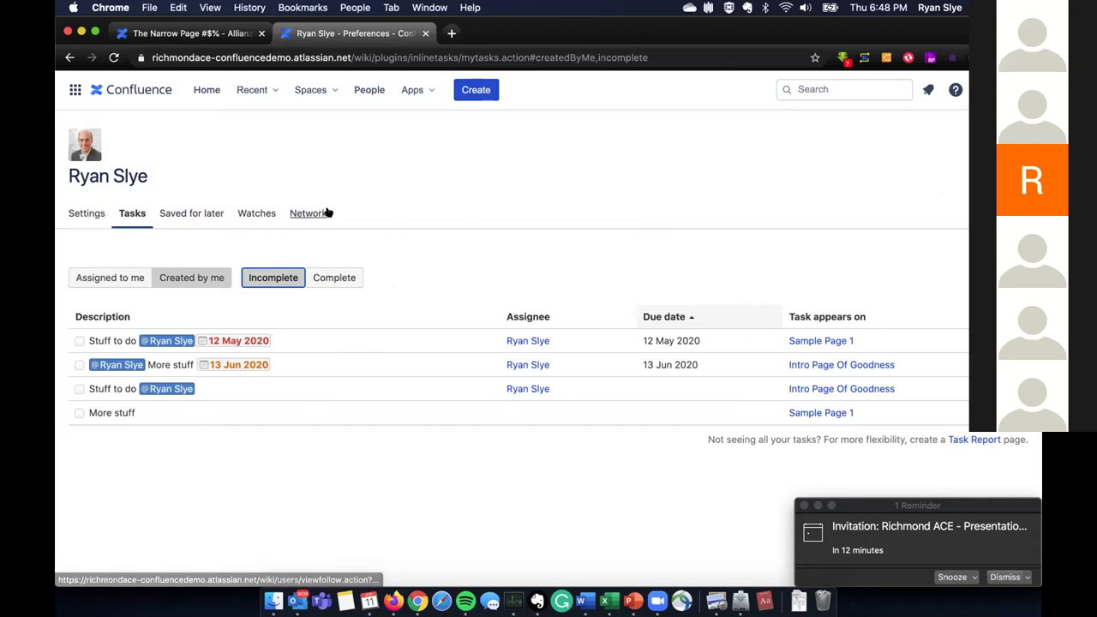
- Go through Home to the Allianz Sample space, open The Third Page, and return to Intro Page Of Goodness to review its content
click(212, 92)
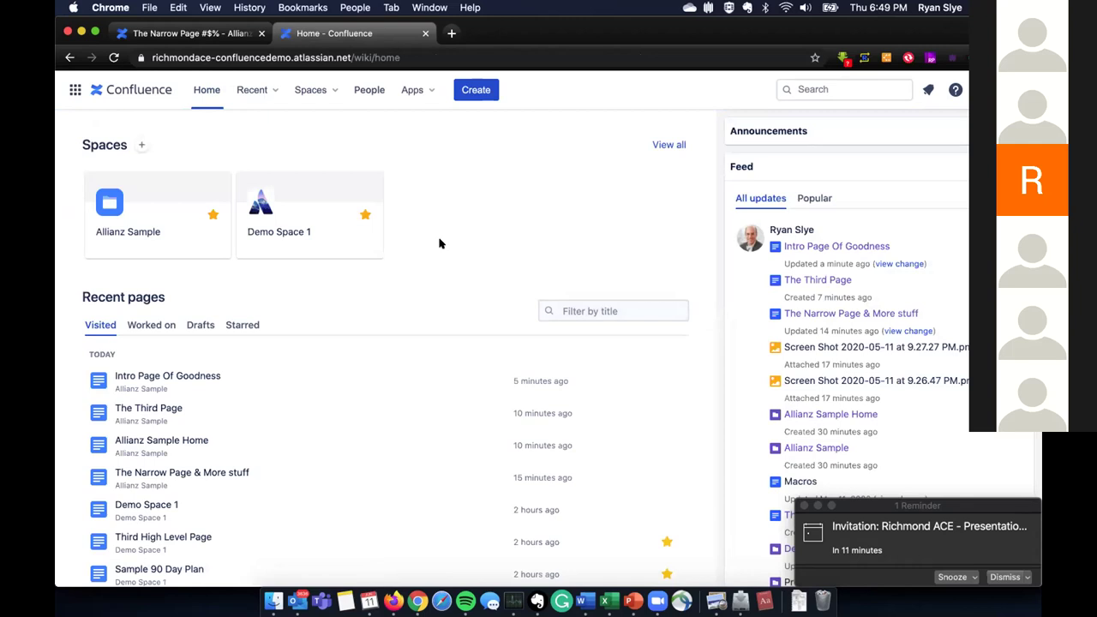
click(179, 207)
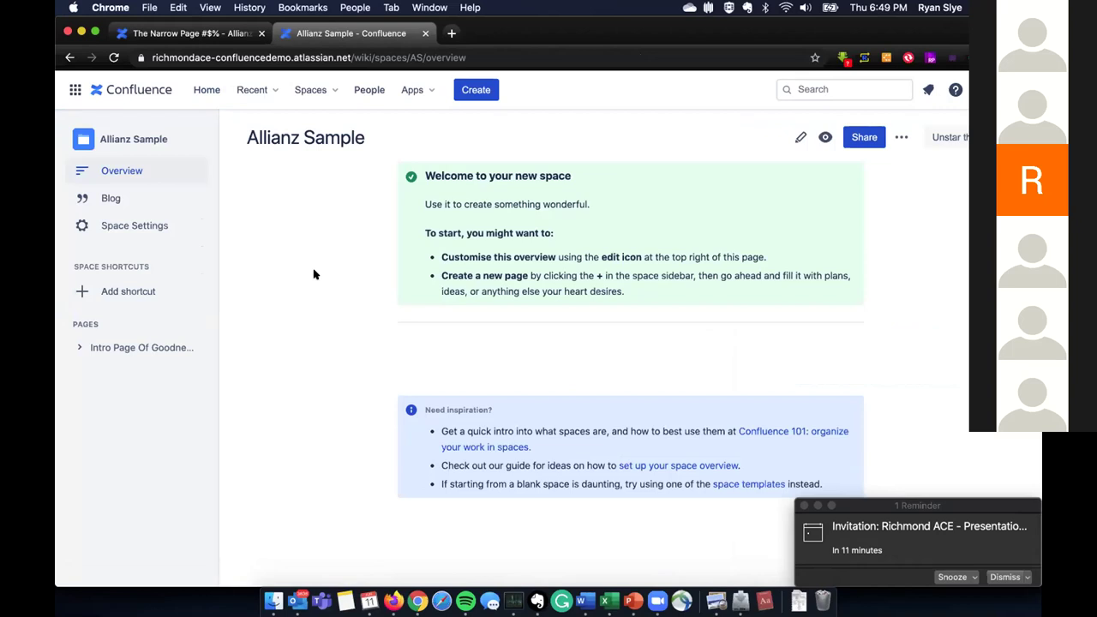
click(85, 347)
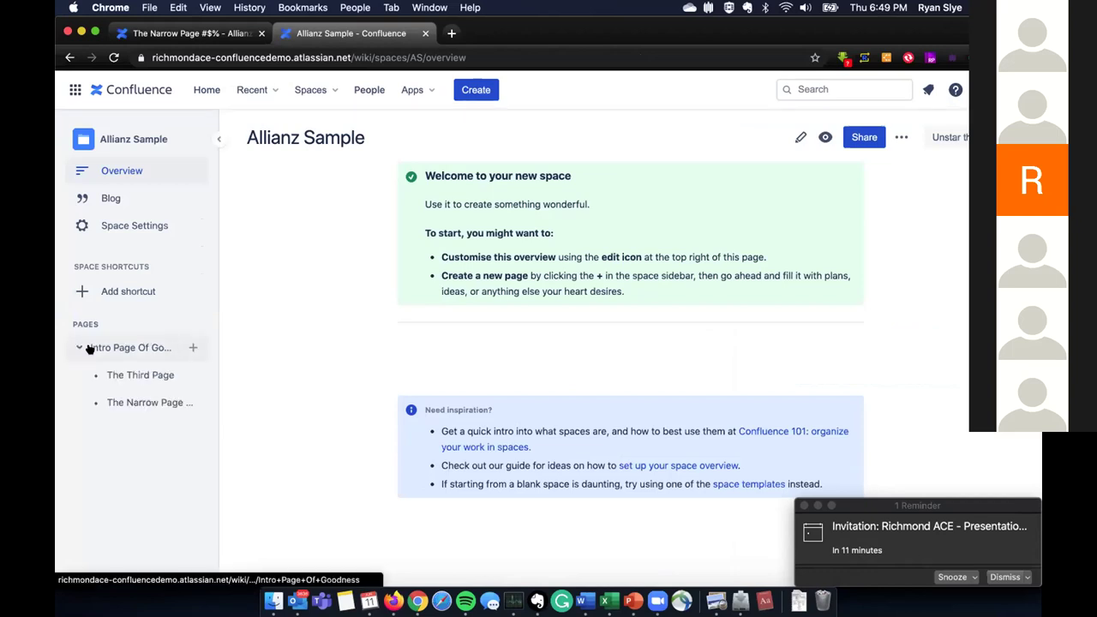
click(135, 374)
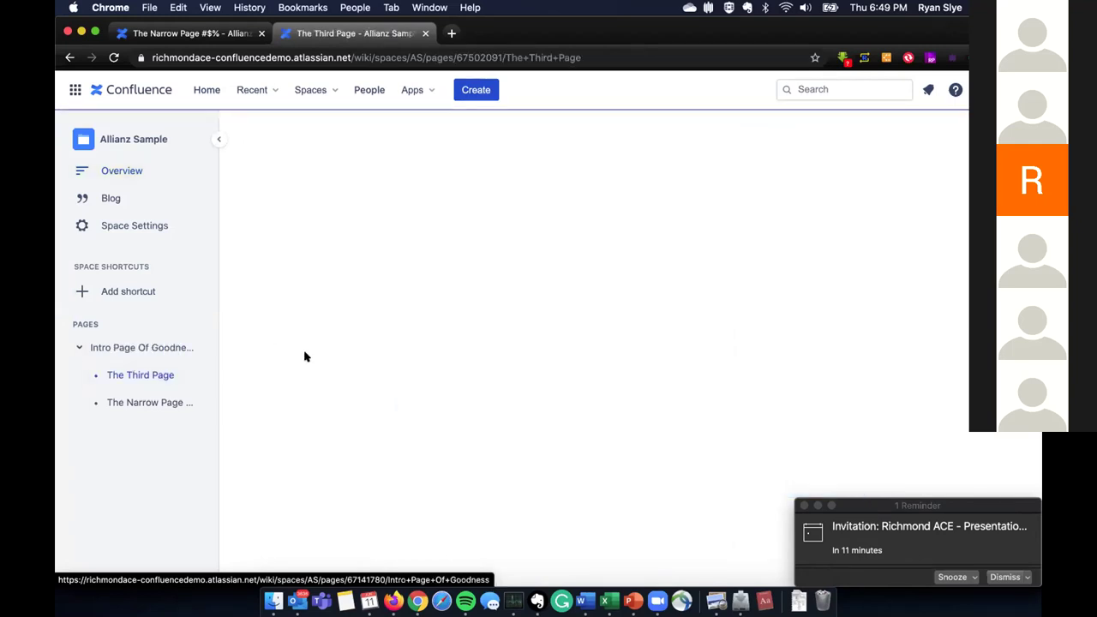
click(142, 349)
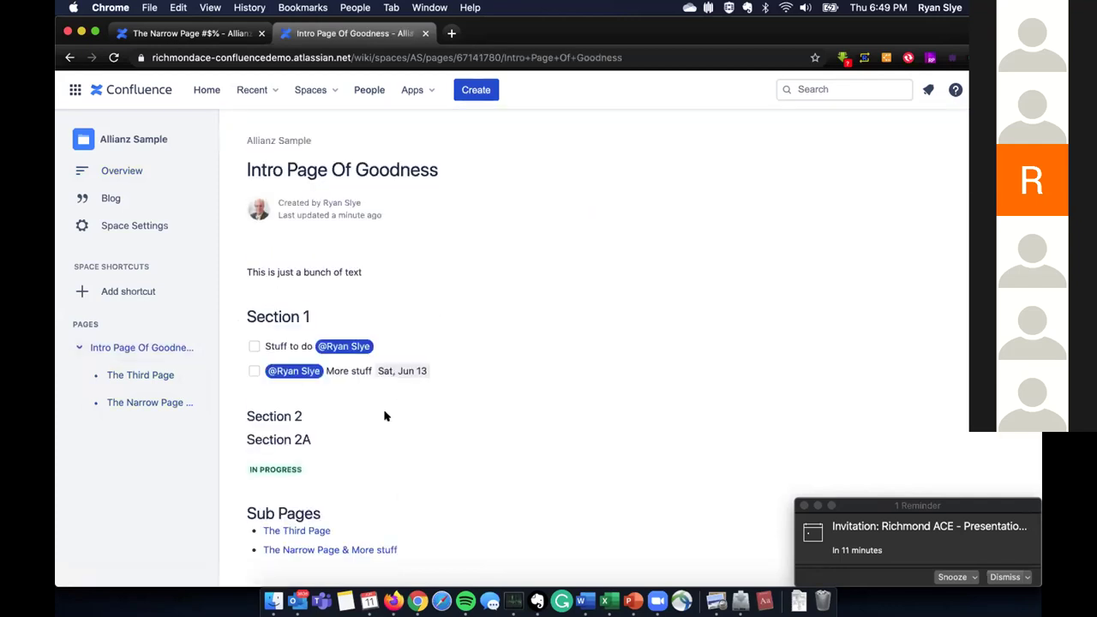
scroll(385, 416, down, 2)
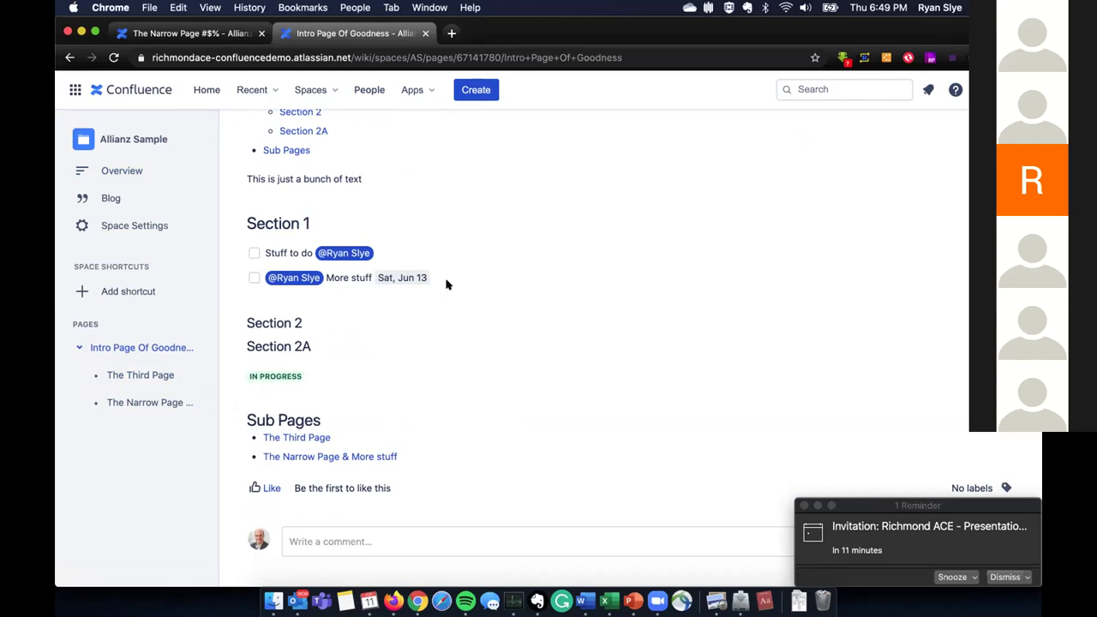
scroll(446, 284, up, 2)
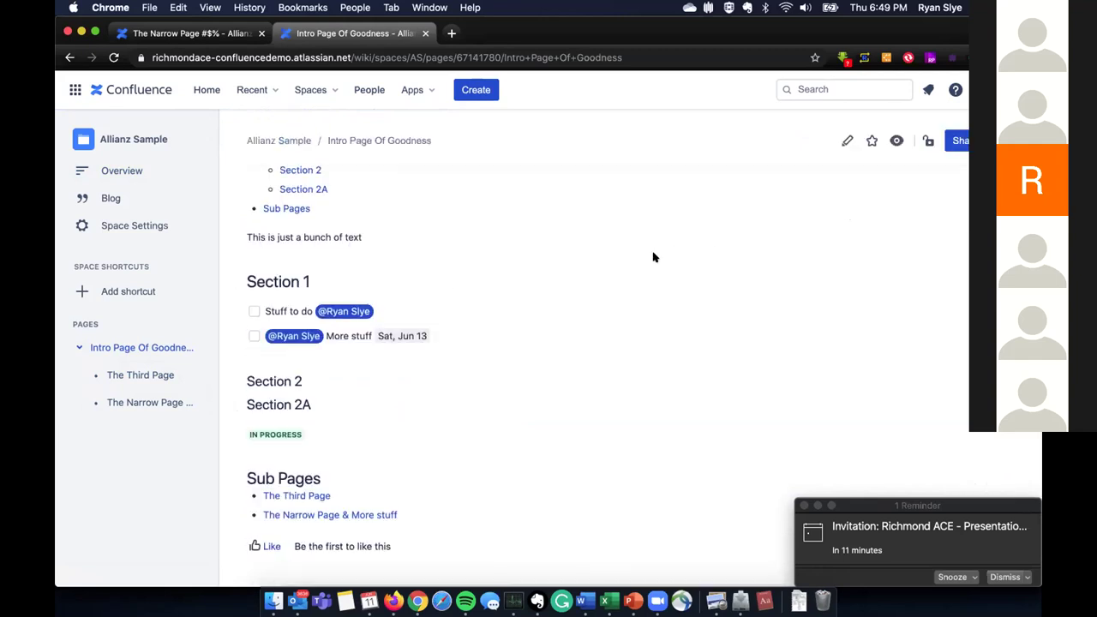
- Insert a new Jira issue of type Task in Sample Project, summary "Stuff to do", into the first Section 1 task and publish the page
click(846, 140)
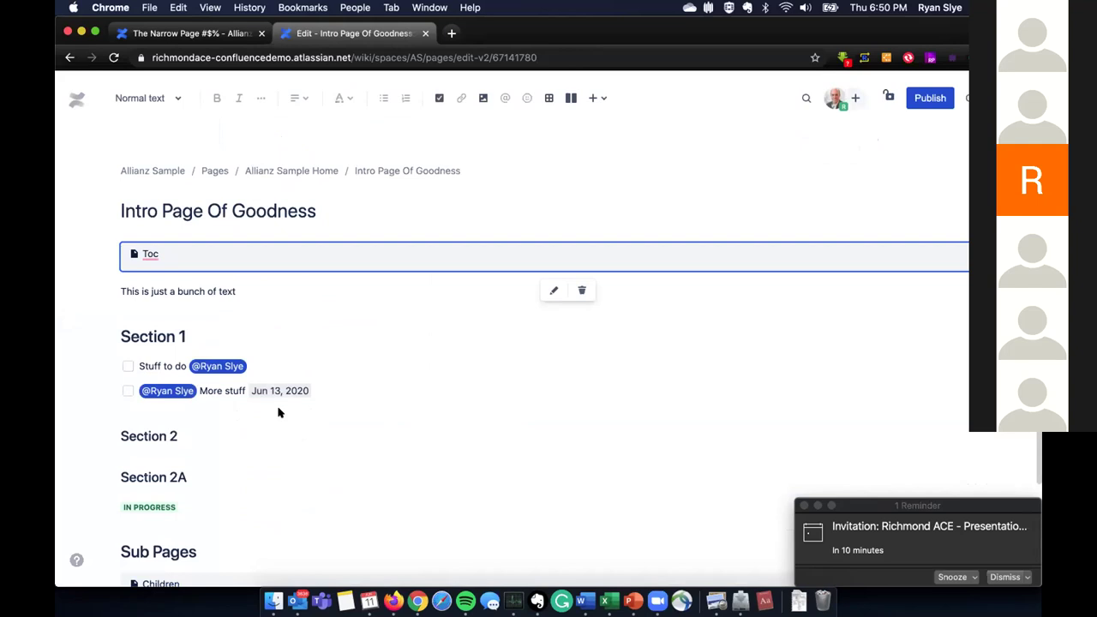
click(314, 395)
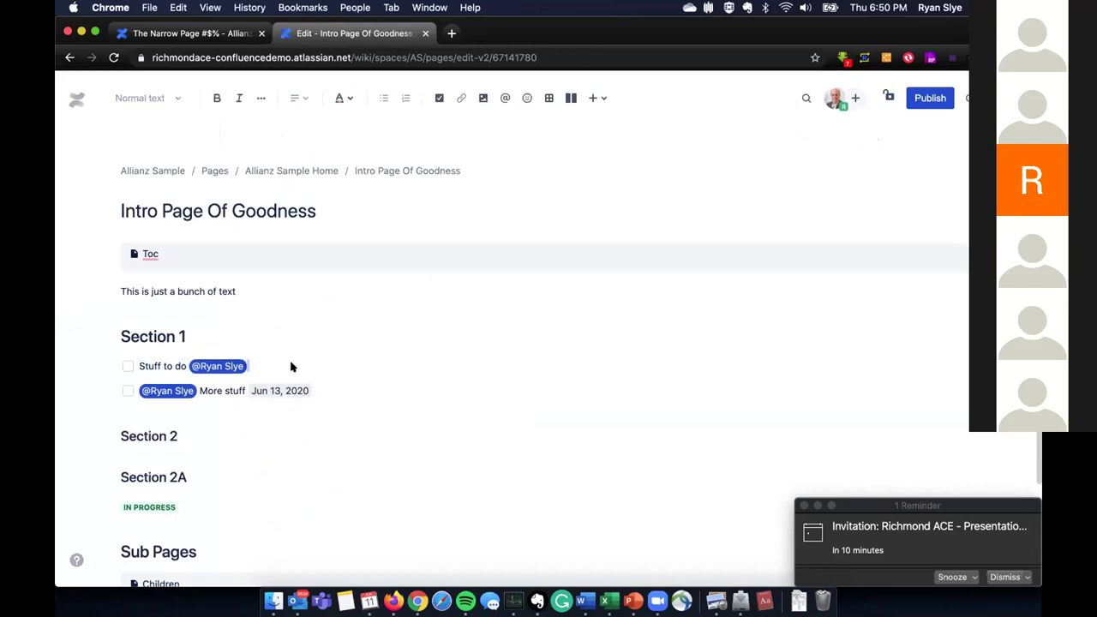
click(595, 98)
click(625, 296)
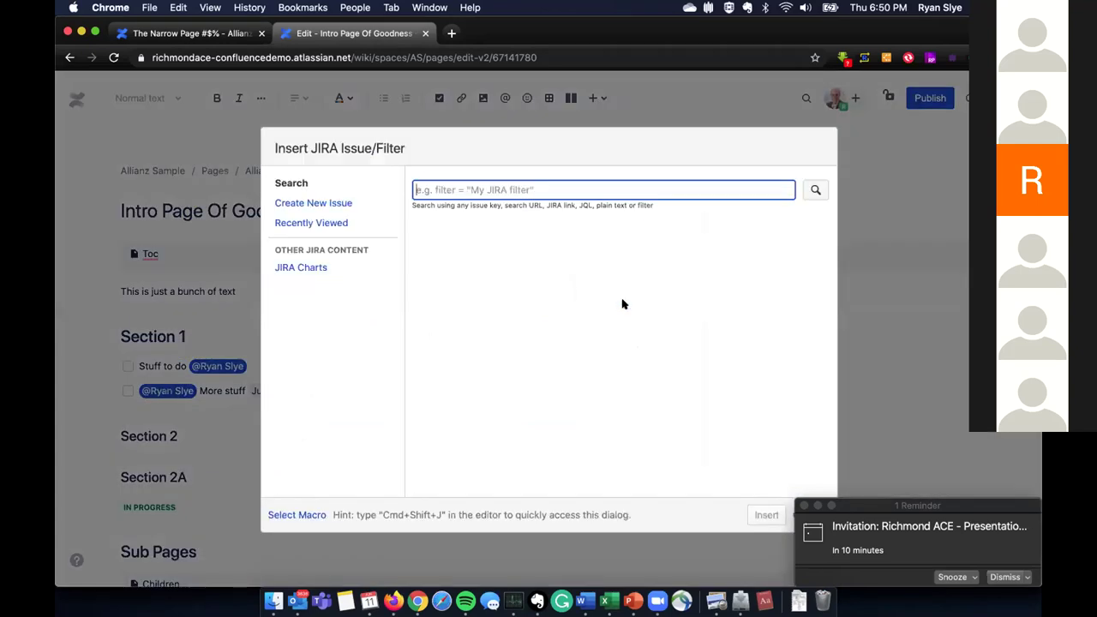
click(336, 203)
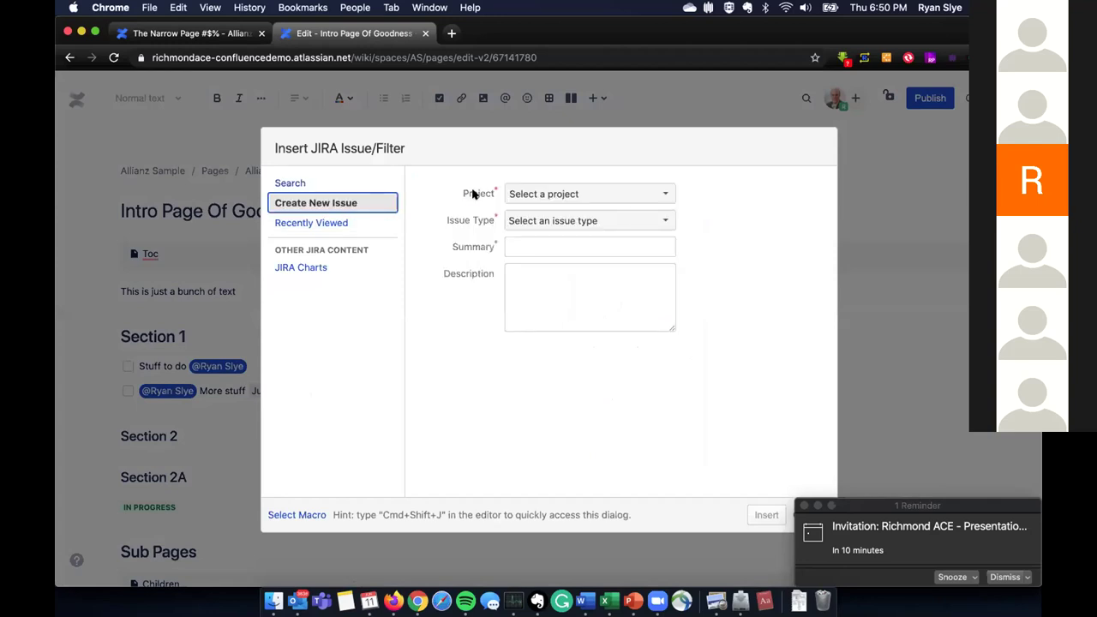
click(578, 194)
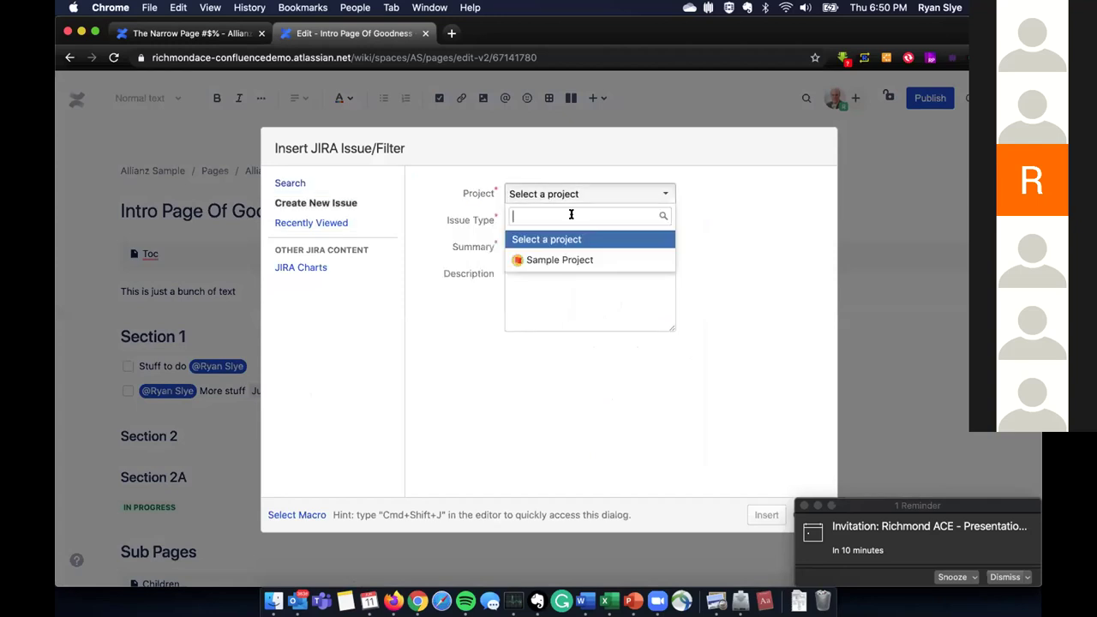
click(560, 259)
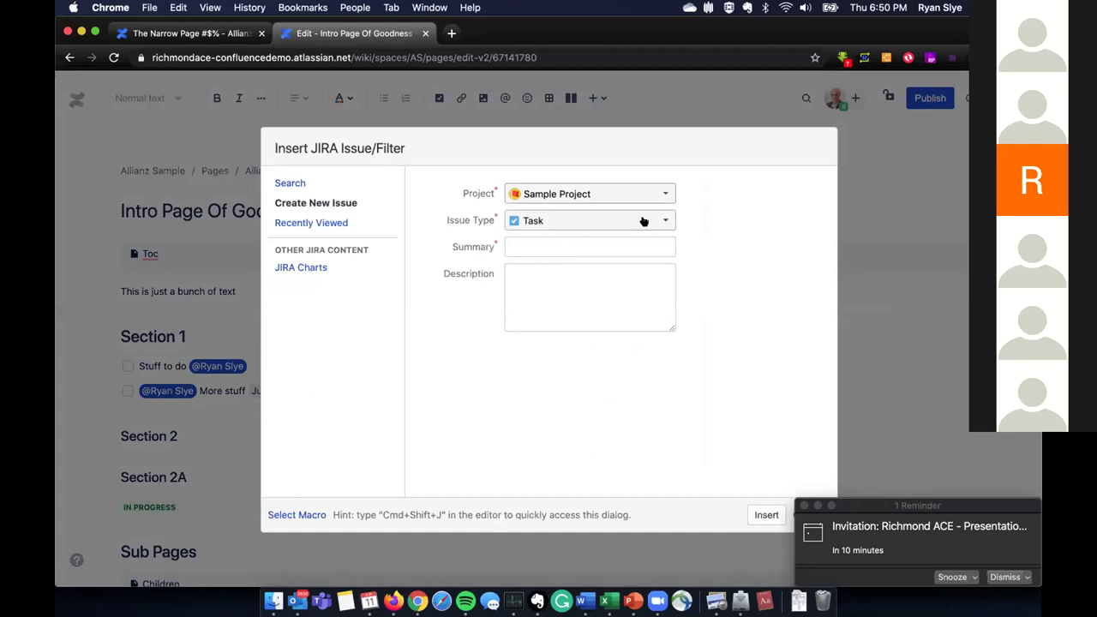
click(589, 245)
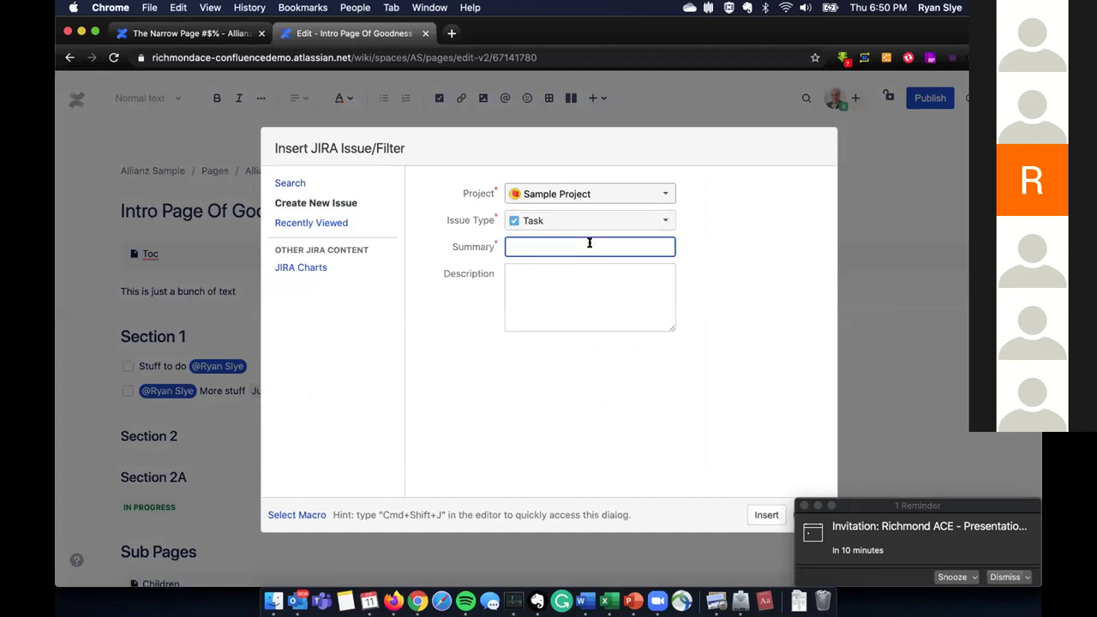
text(Stuff to do)
click(766, 514)
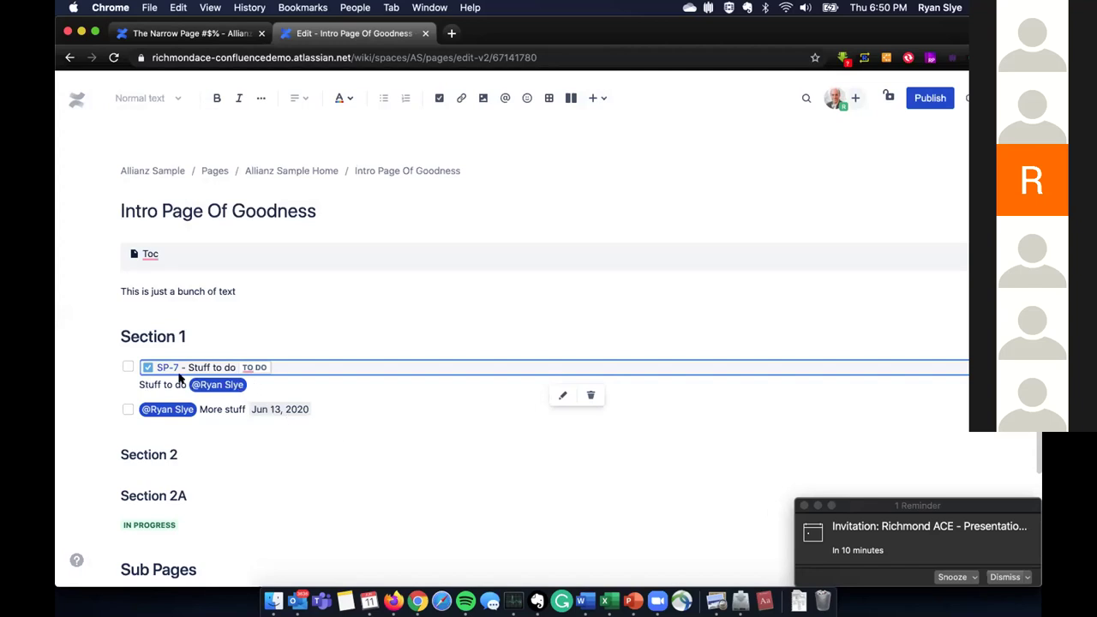
click(421, 440)
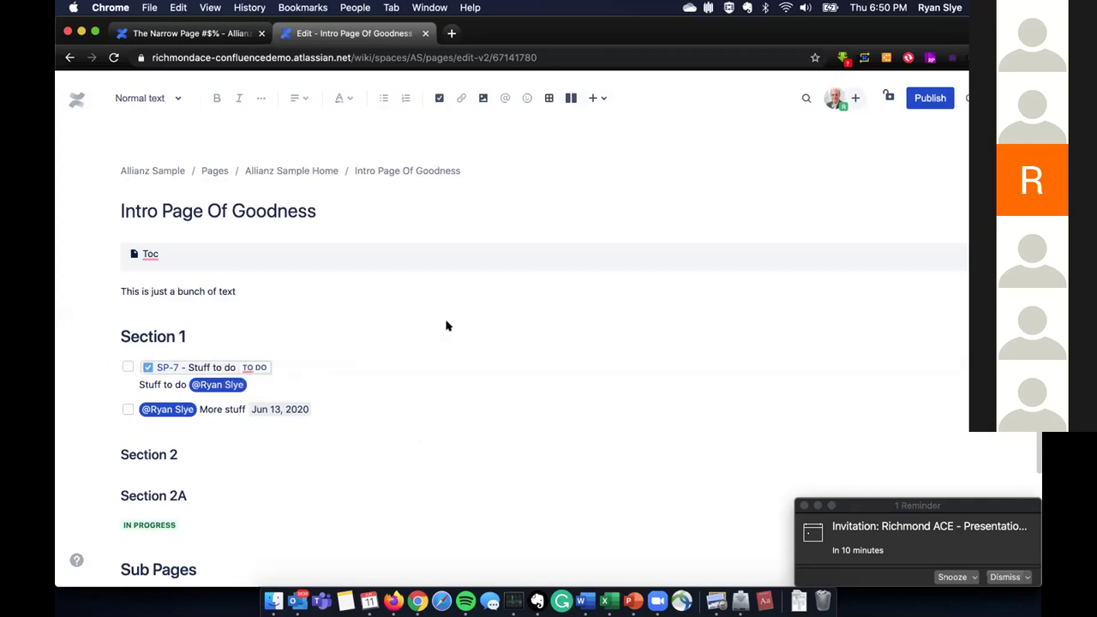
click(916, 103)
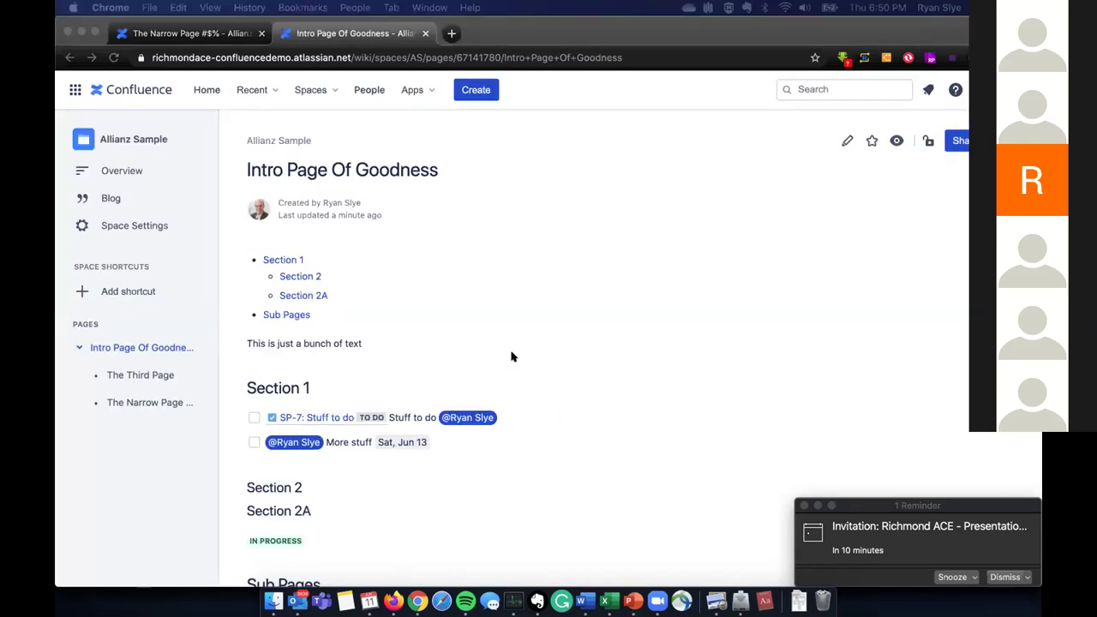
- Check the Space Organization slide in the presentation, return to Confluence, and open the page history of Intro Page Of Goodness
key(super+Tab)
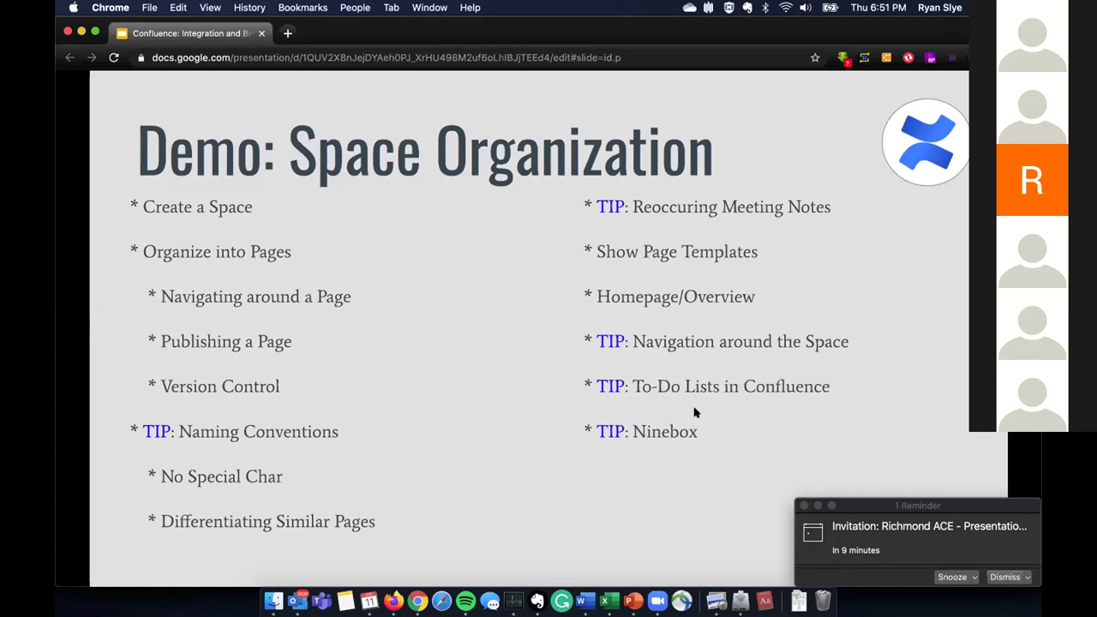
key(super+grave)
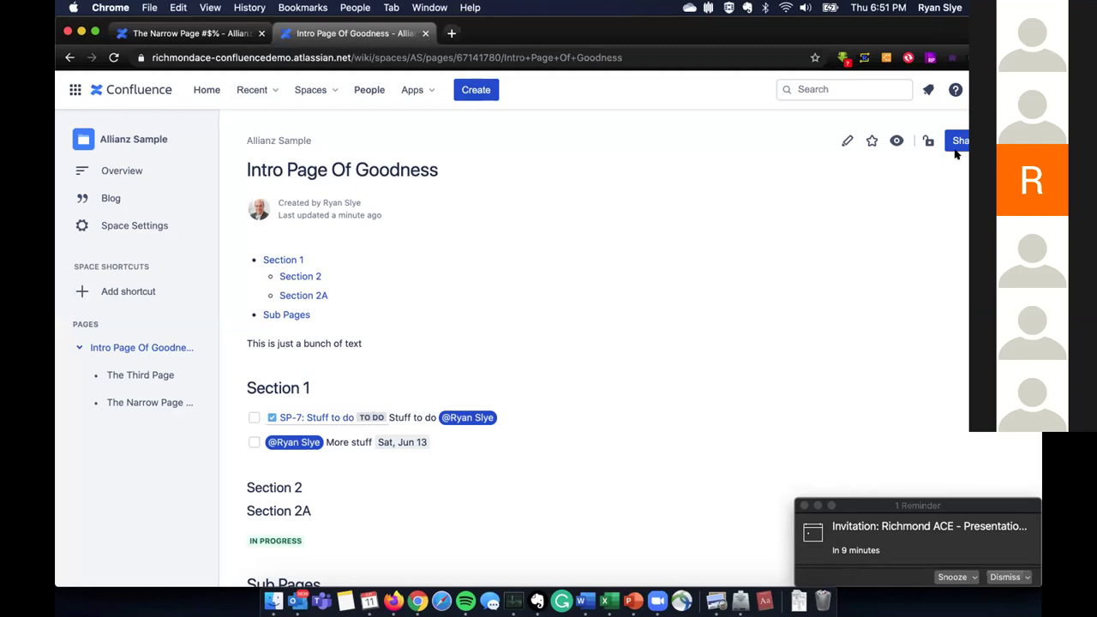
click(986, 140)
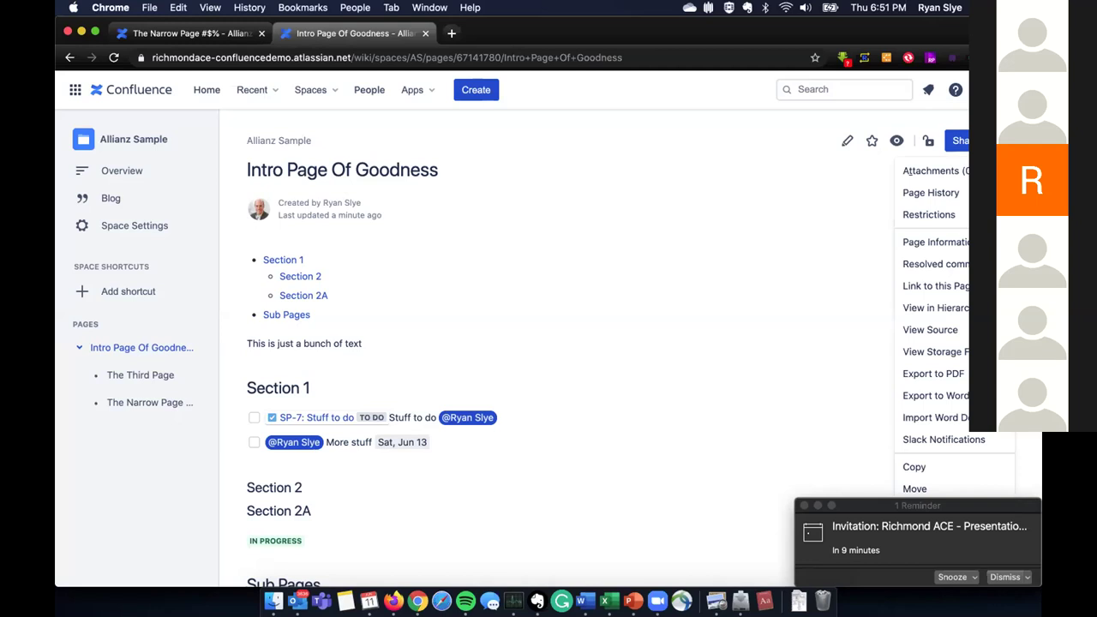
click(940, 193)
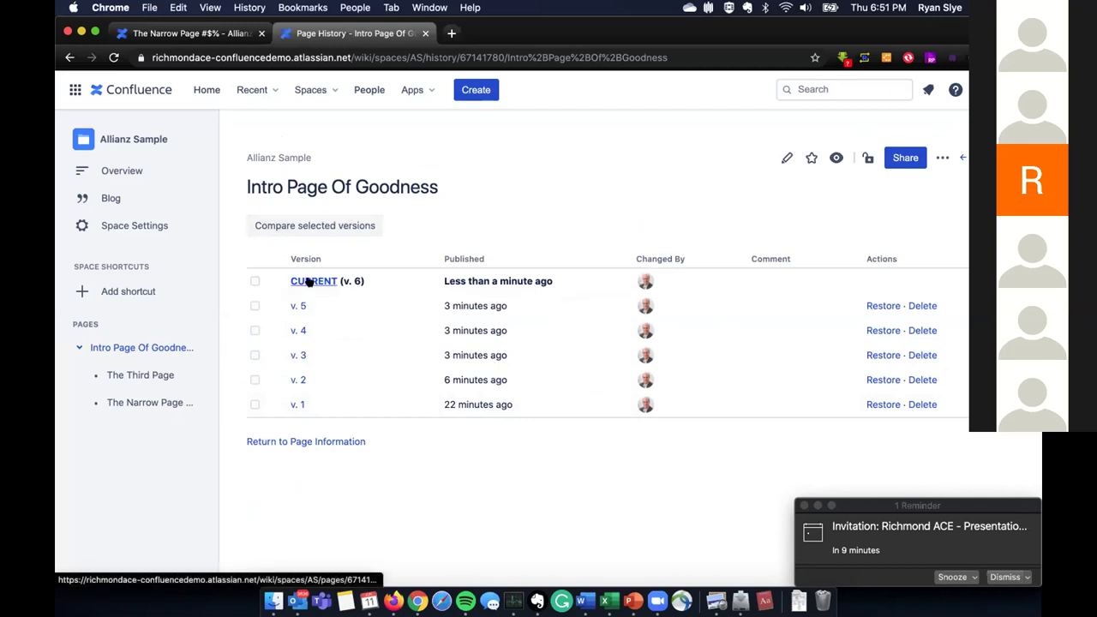
- Compare versions 2 and 4 of Intro Page Of Goodness, review the differences, and return to the page
click(255, 330)
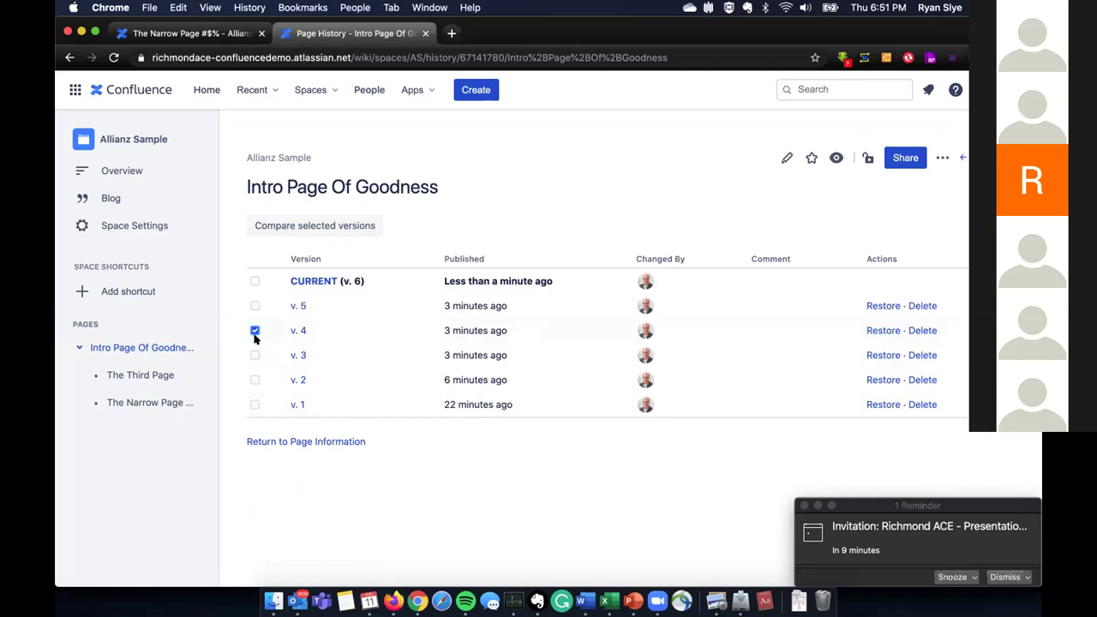
click(255, 380)
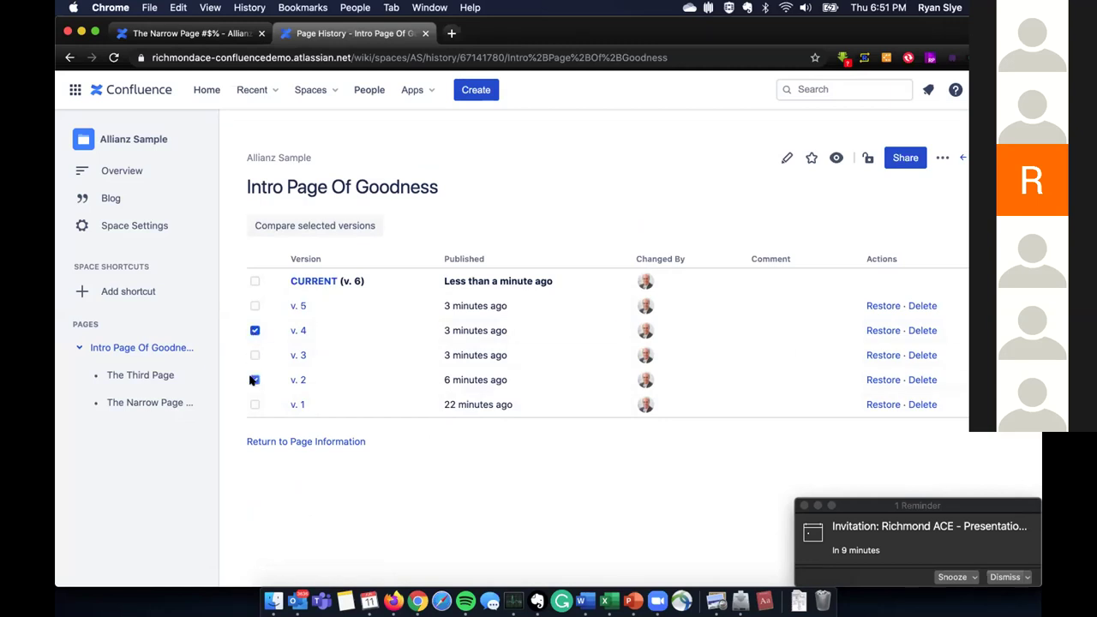
click(336, 225)
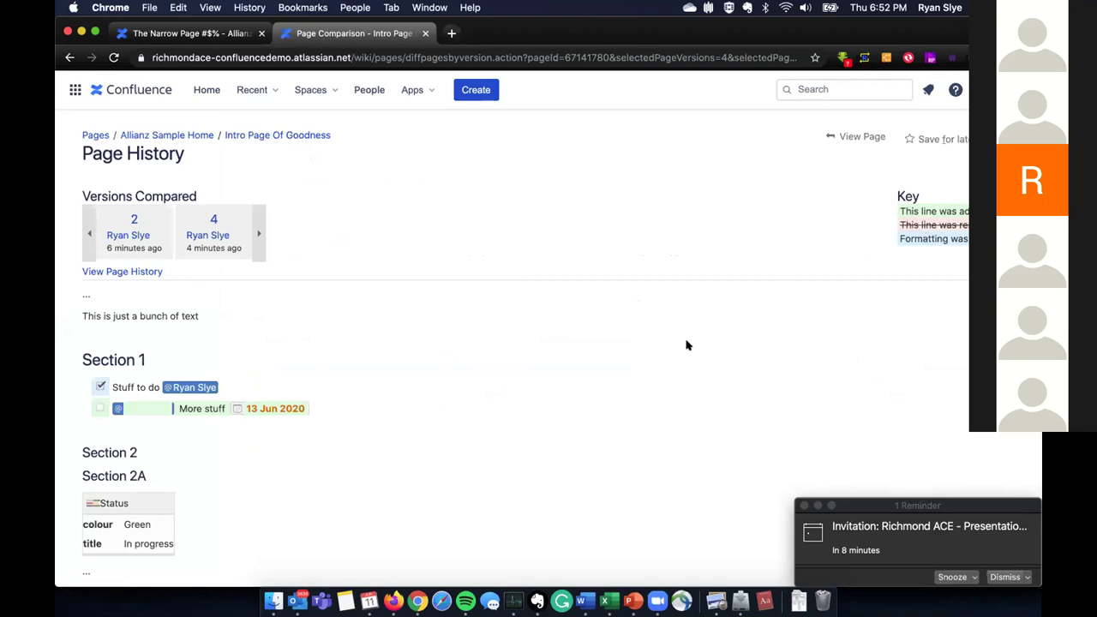
scroll(562, 393, down, 1)
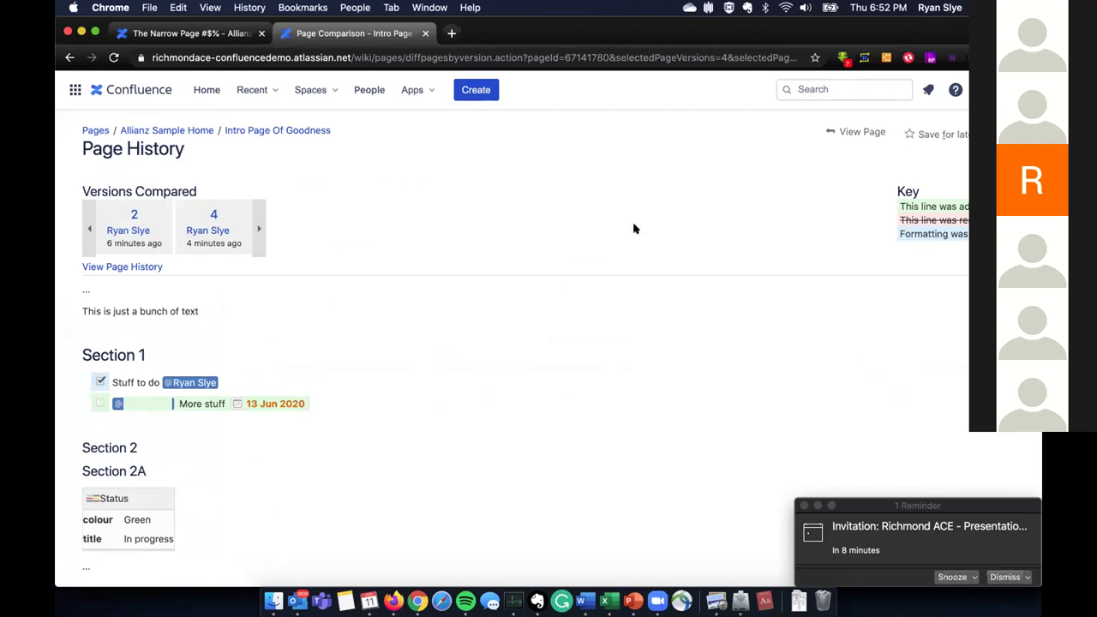
click(847, 131)
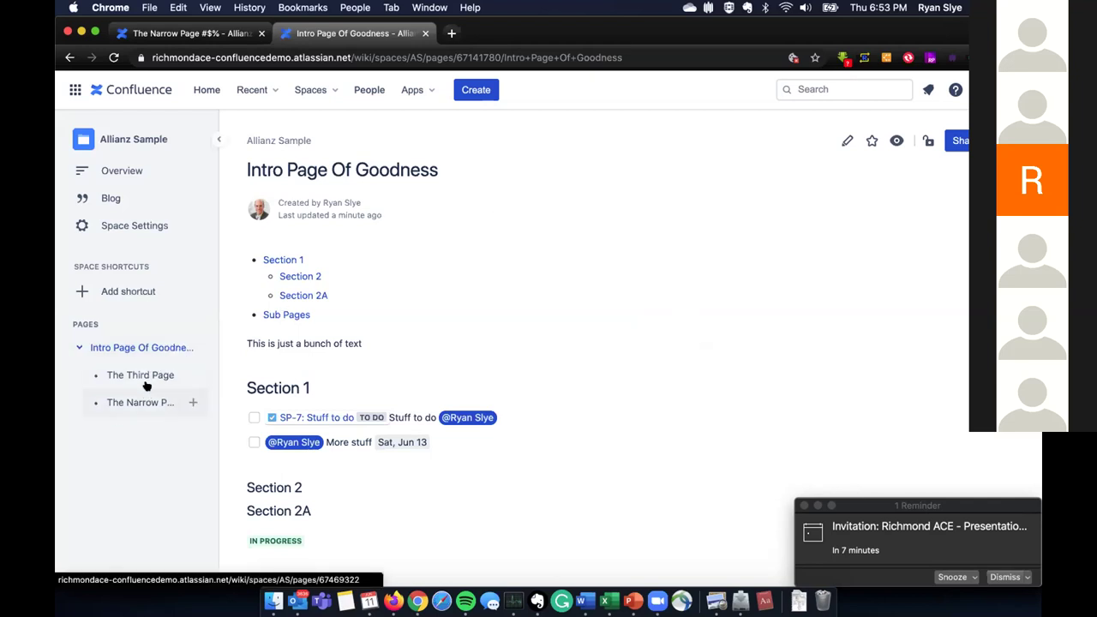
- Open The Third Page under Intro Page Of Goodness for editing
click(118, 375)
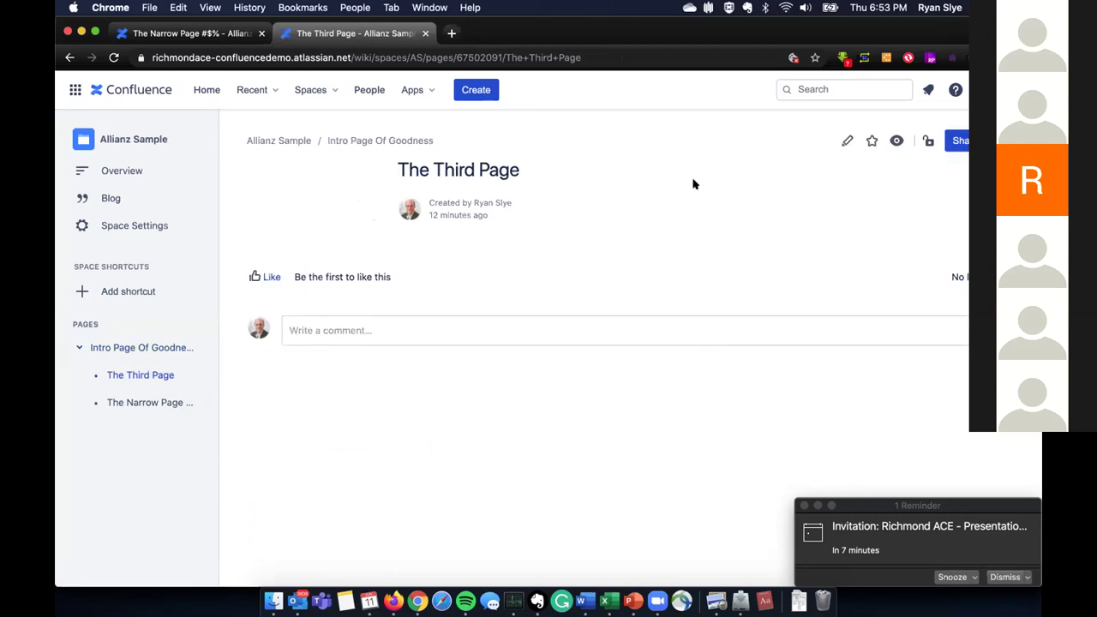
click(846, 140)
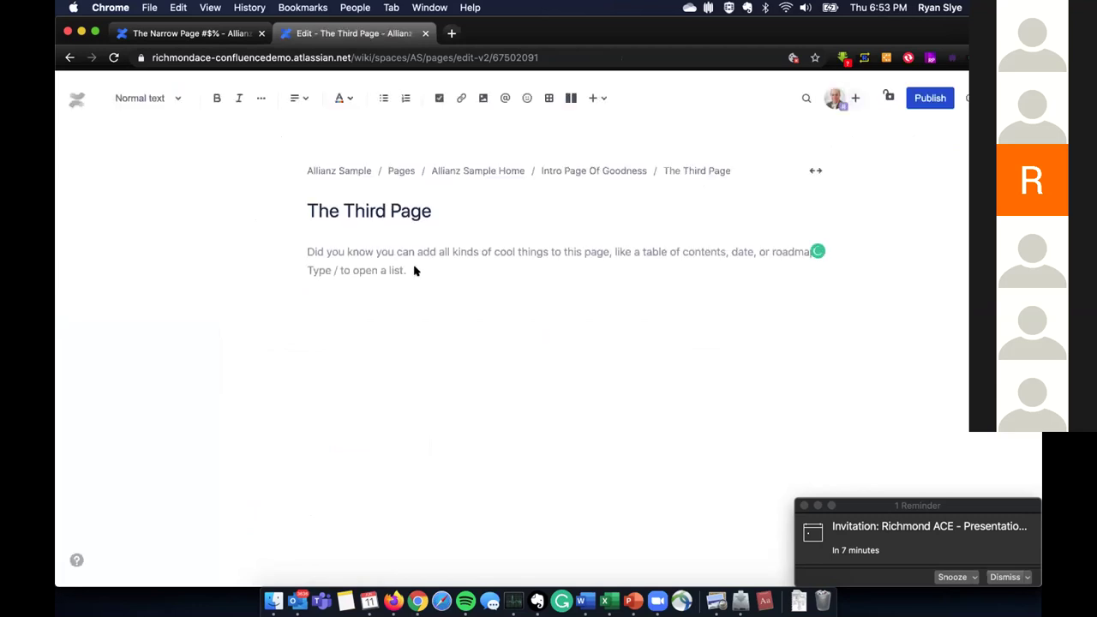
- Insert a Children Display macro with its default settings into The Third Page and publish the page
text(/)
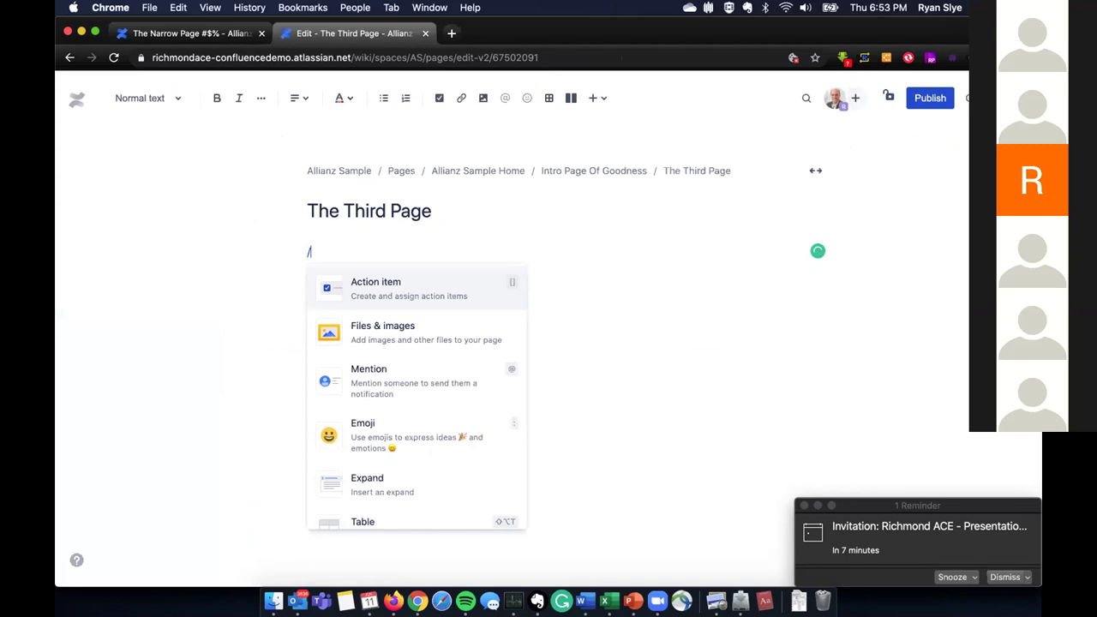
text(chi)
click(406, 300)
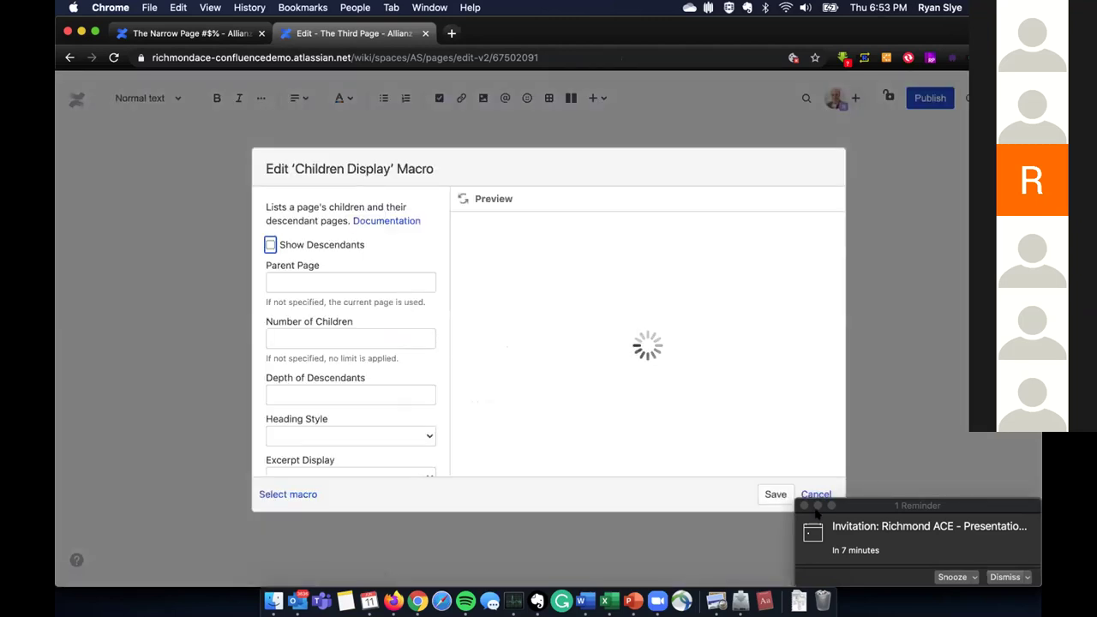
click(776, 495)
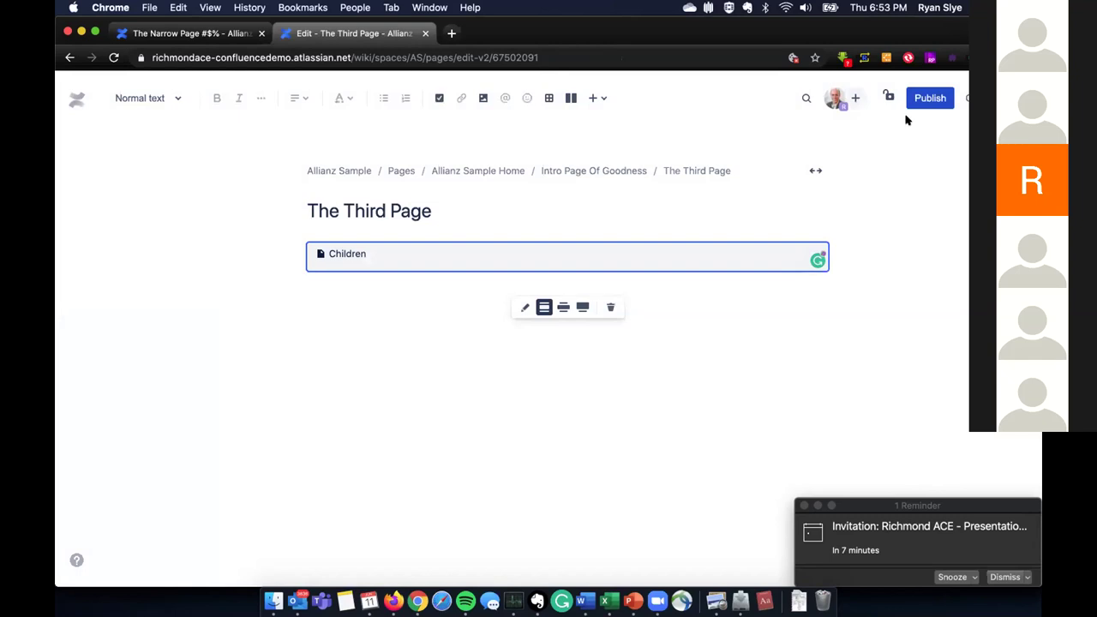
click(929, 99)
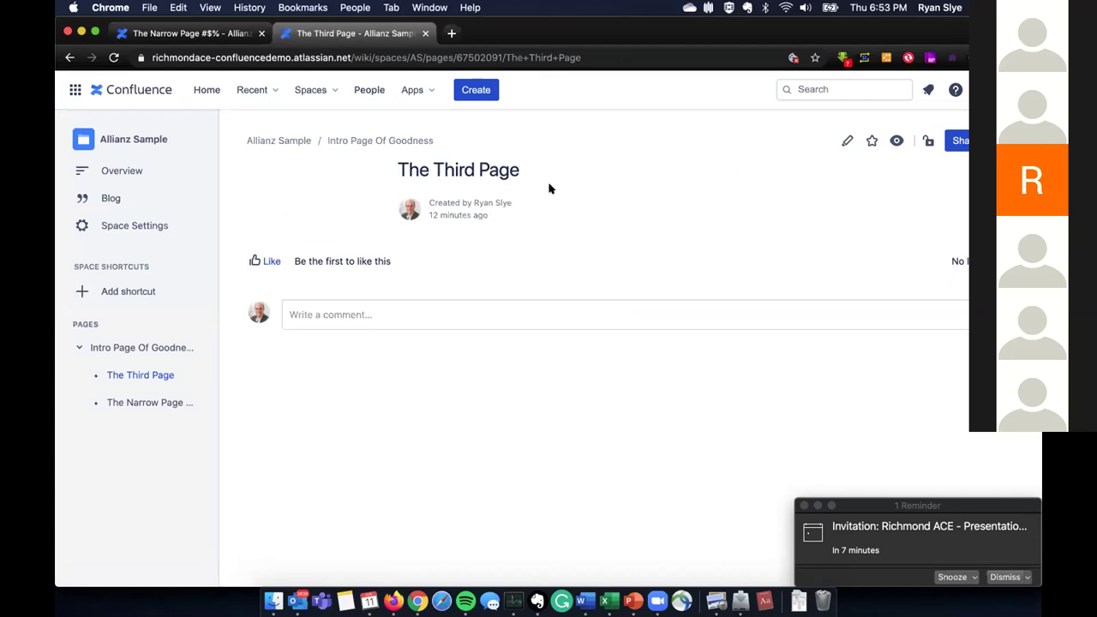
- Create a page under The Third Page from the Meeting notes template and dismiss the calendar reminder
click(473, 90)
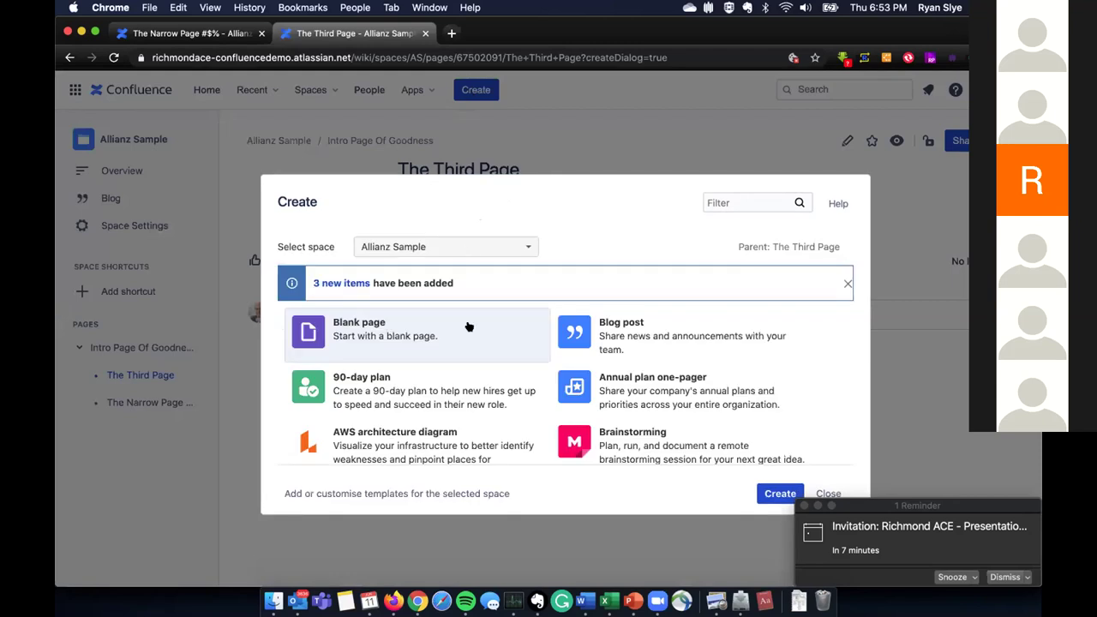
scroll(640, 389, down, 3)
scroll(638, 388, down, 5)
scroll(638, 388, down, 5)
scroll(638, 389, down, 5)
scroll(638, 389, down, 5)
scroll(638, 388, down, 6)
scroll(638, 389, down, 3)
scroll(638, 388, down, 5)
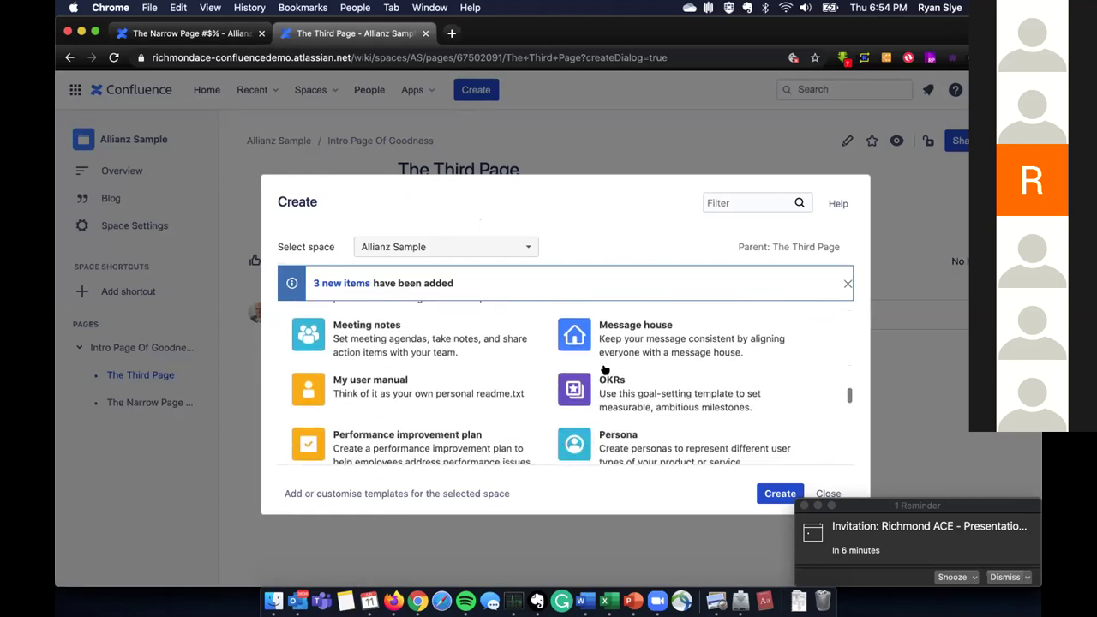
click(319, 331)
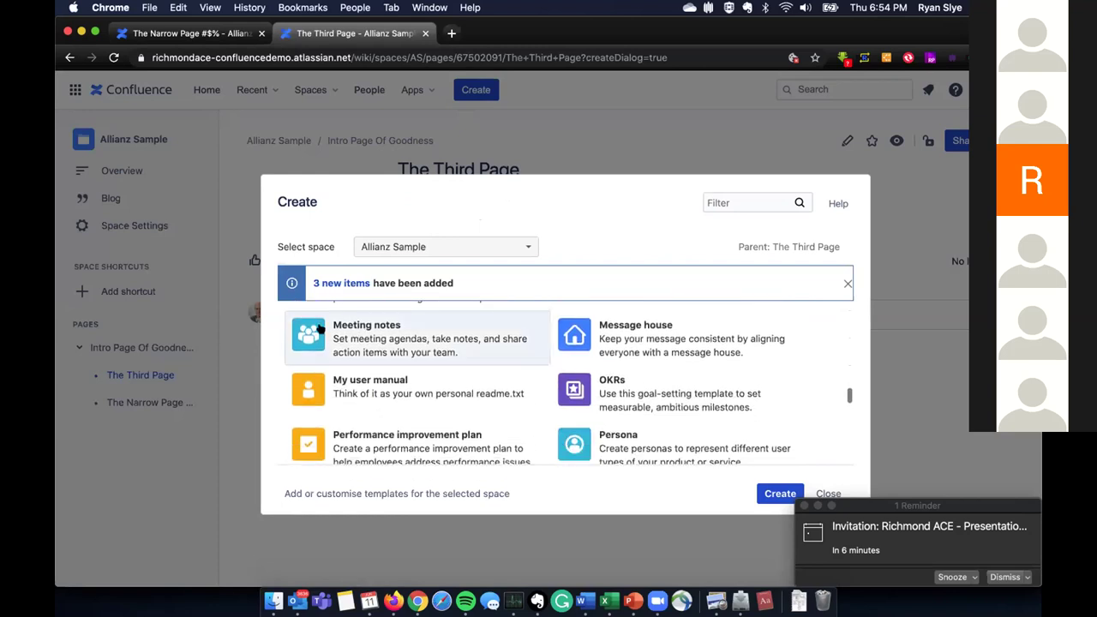
click(767, 494)
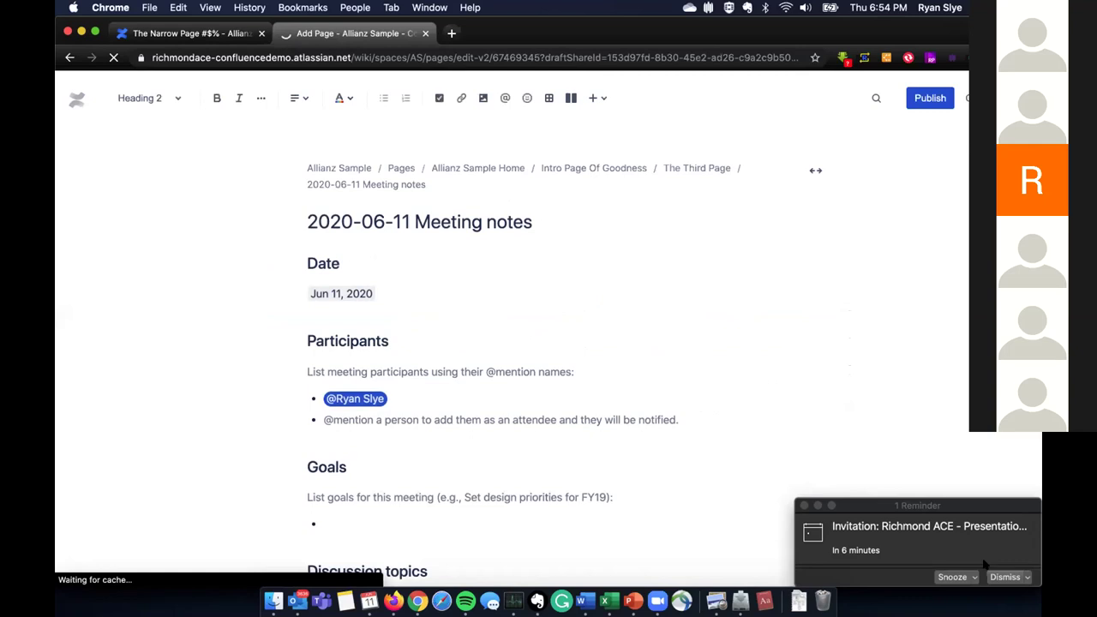
click(1005, 577)
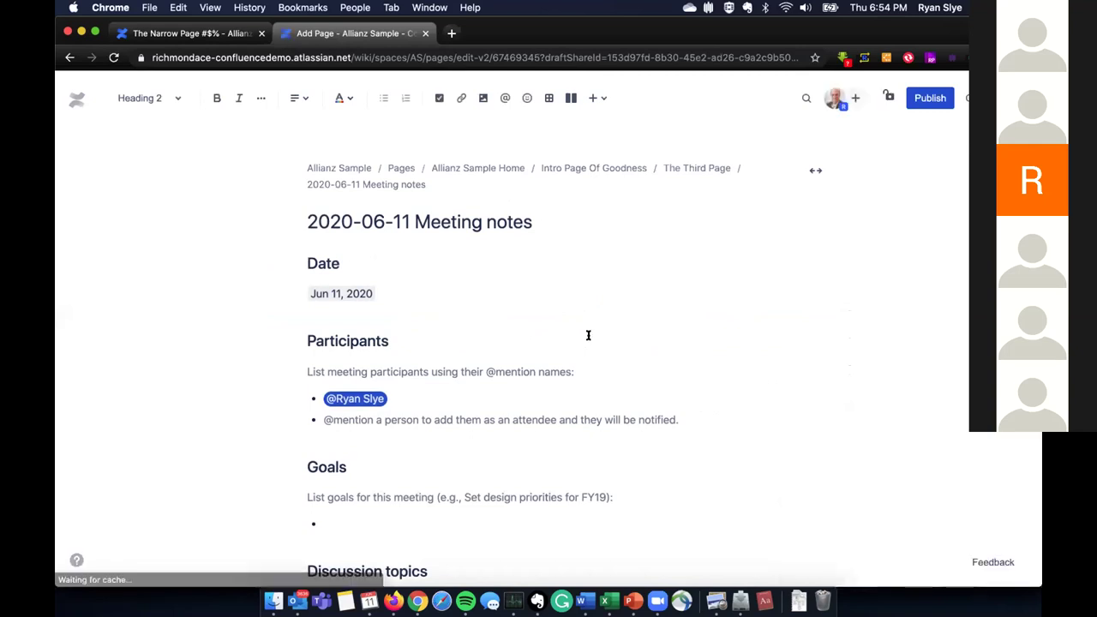
- Review the meeting notes sections from Date through Decisions and publish the page
scroll(588, 336, down, 1)
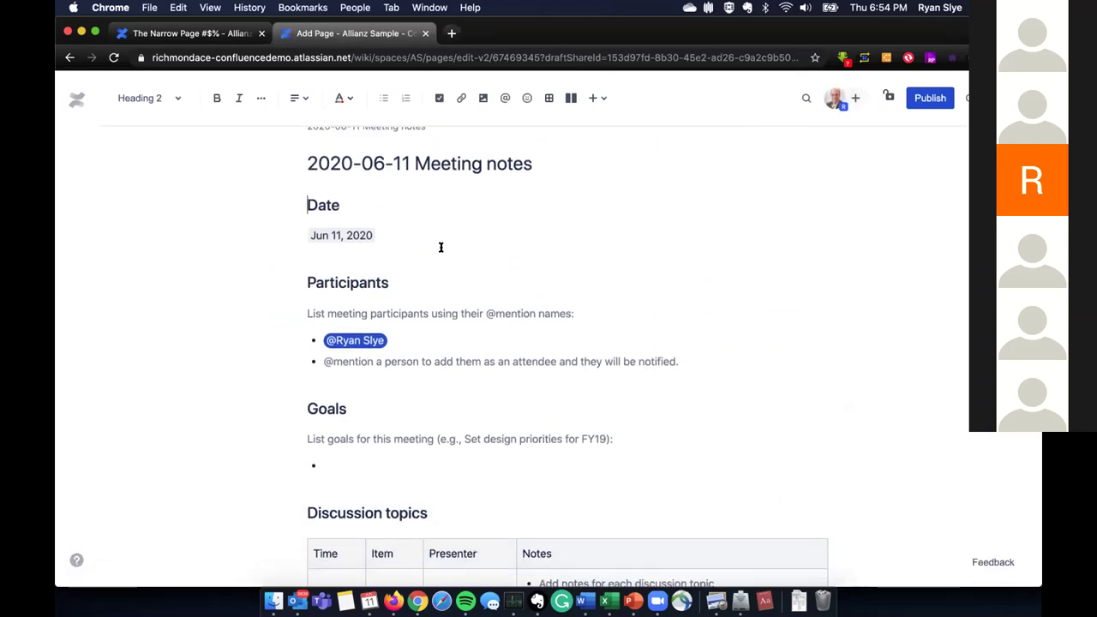
scroll(432, 261, up, 1)
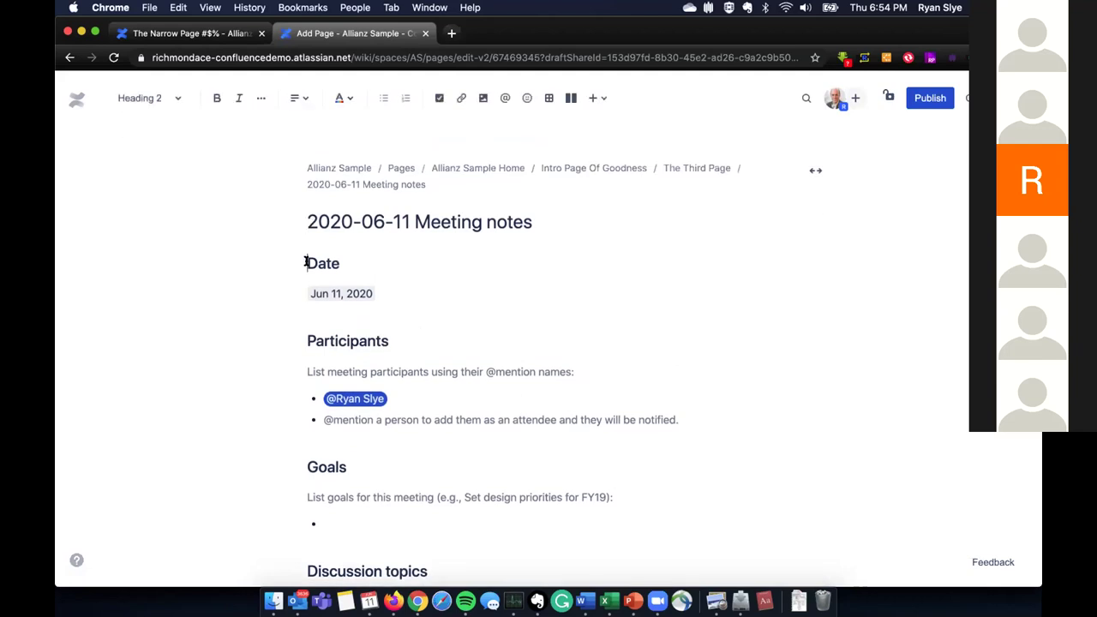
click(379, 296)
click(370, 297)
click(575, 346)
scroll(363, 442, down, 3)
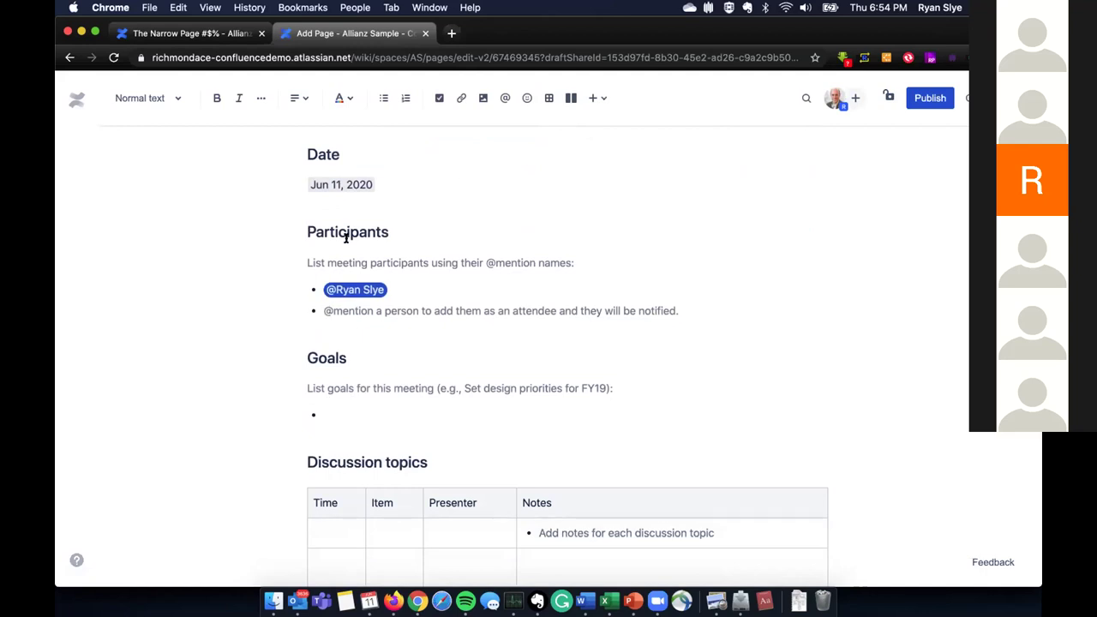
scroll(340, 410, down, 3)
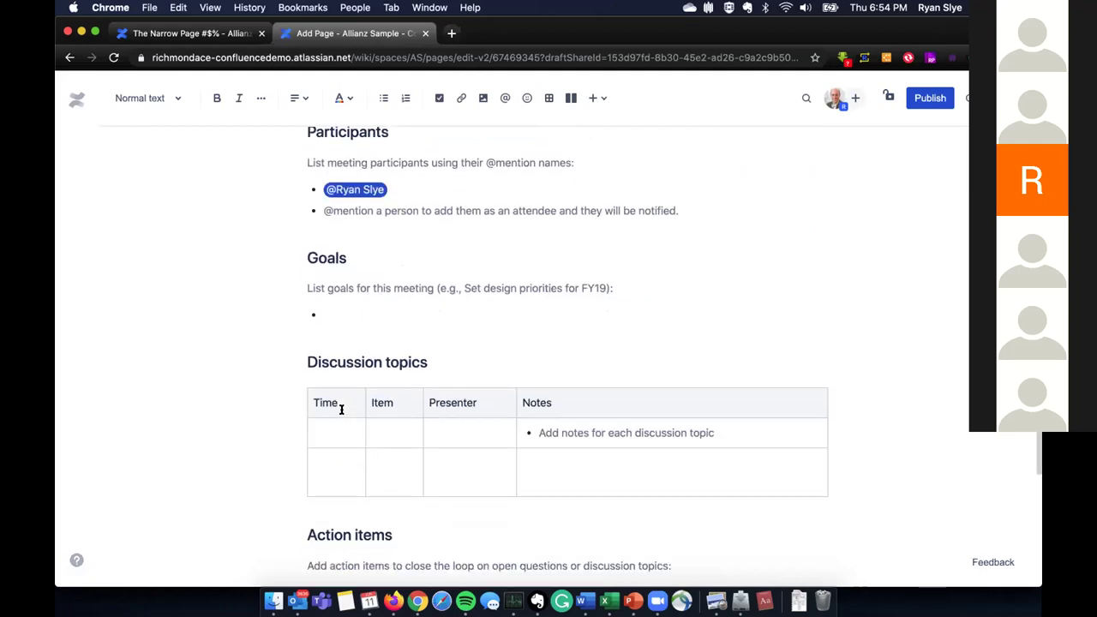
scroll(372, 503, down, 3)
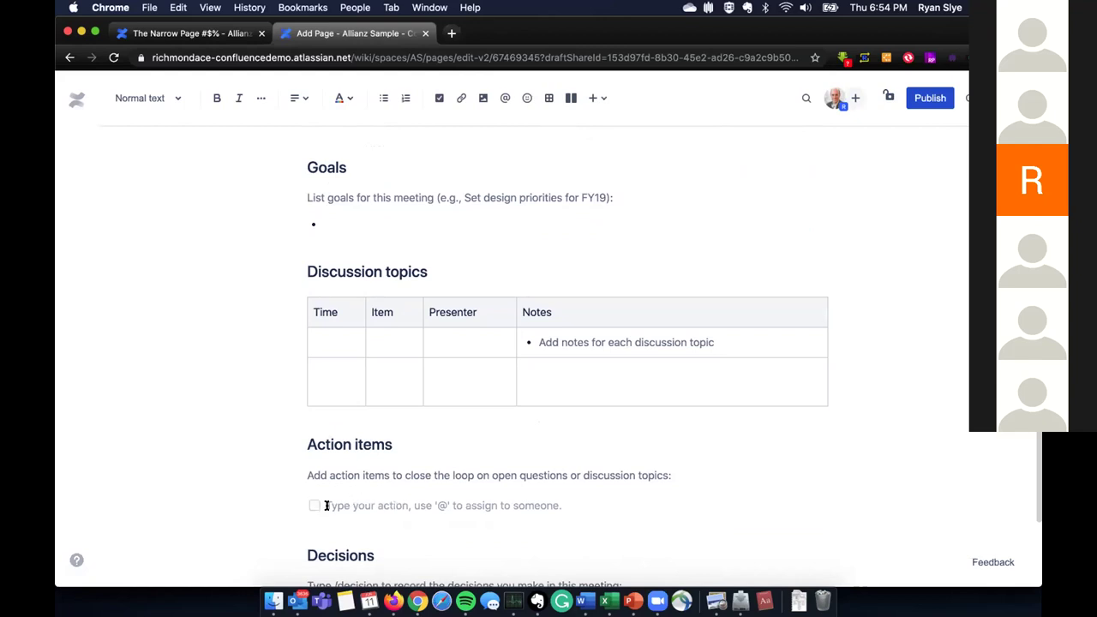
click(402, 505)
scroll(509, 501, down, 3)
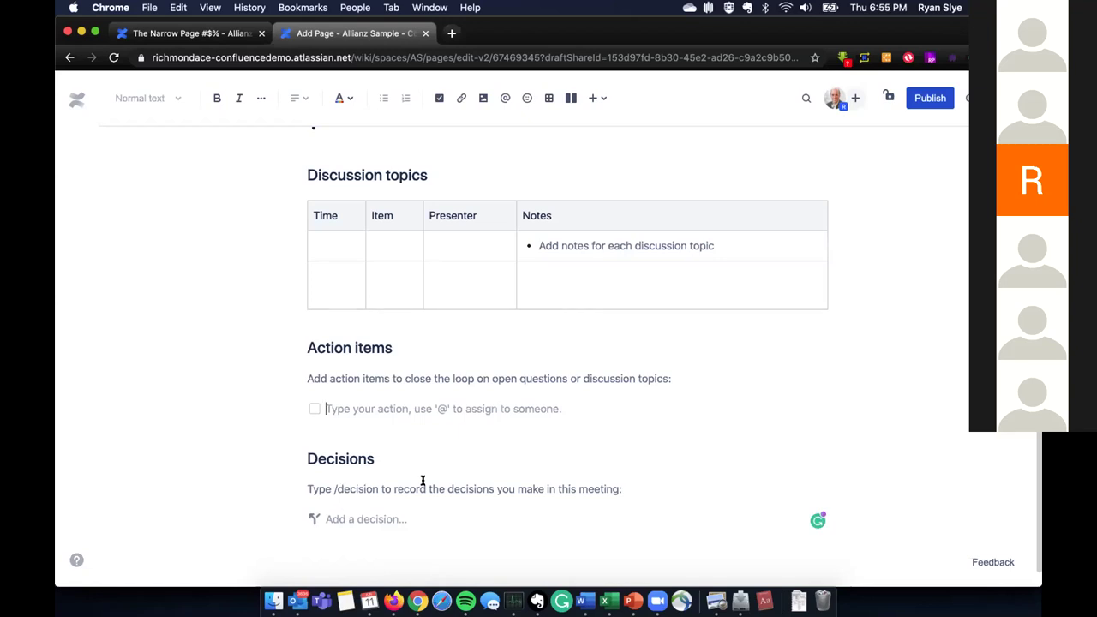
scroll(423, 480, up, 5)
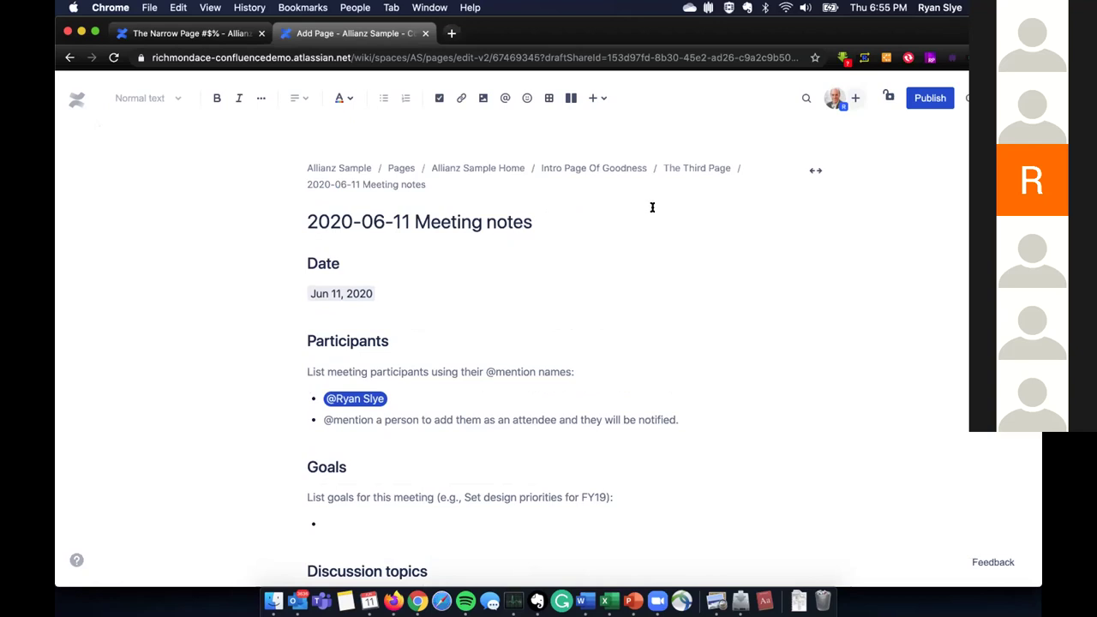
click(918, 103)
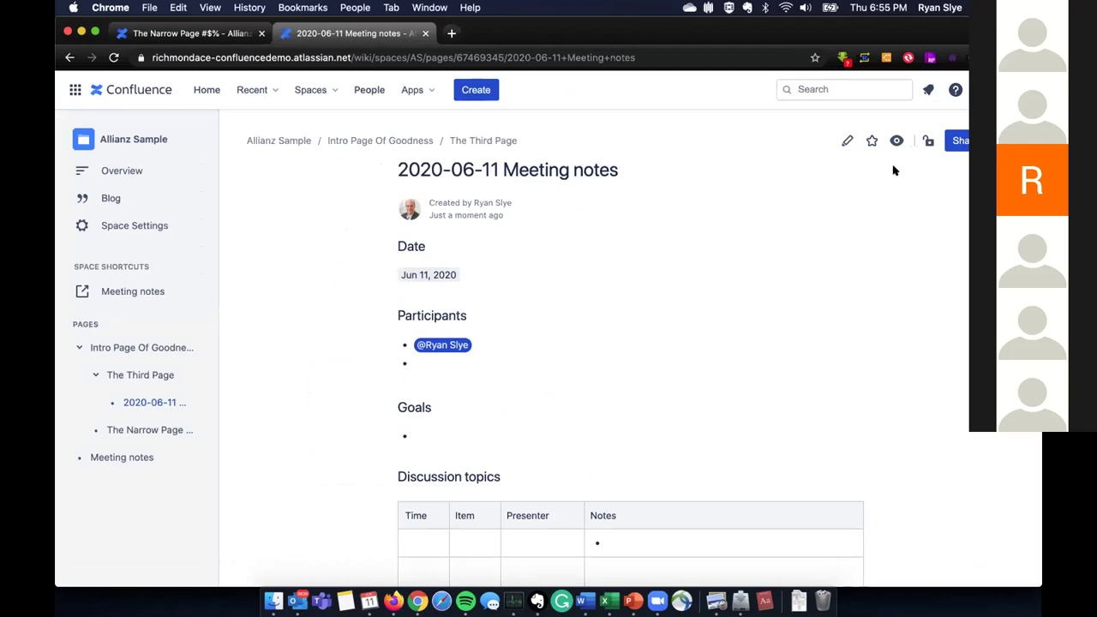
- Create a blank page and switch its layout to full width
click(478, 96)
click(776, 493)
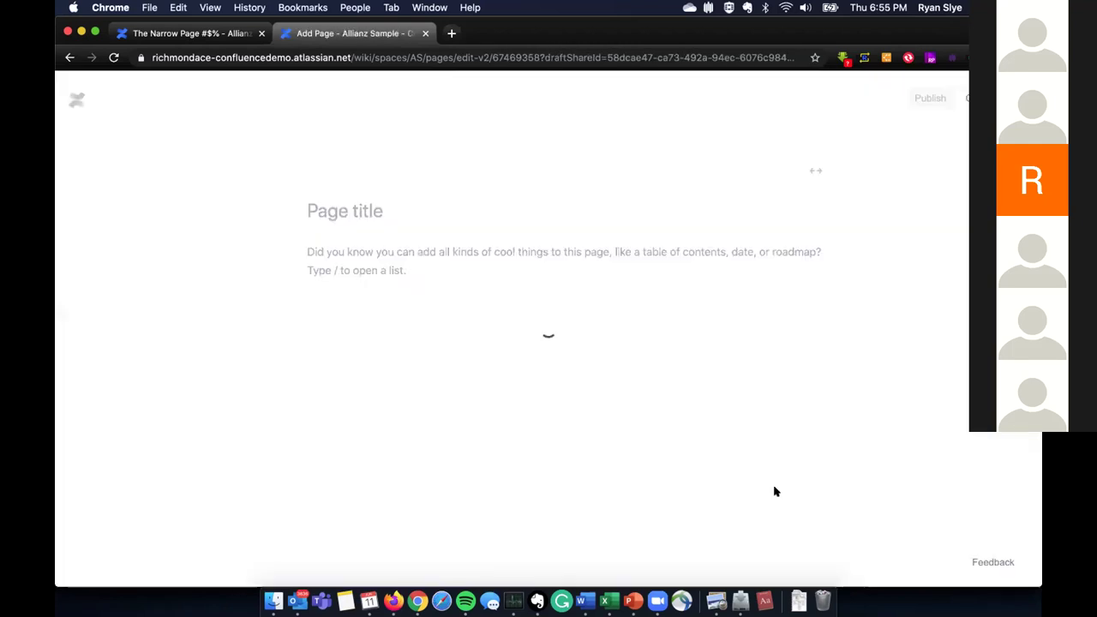
click(816, 173)
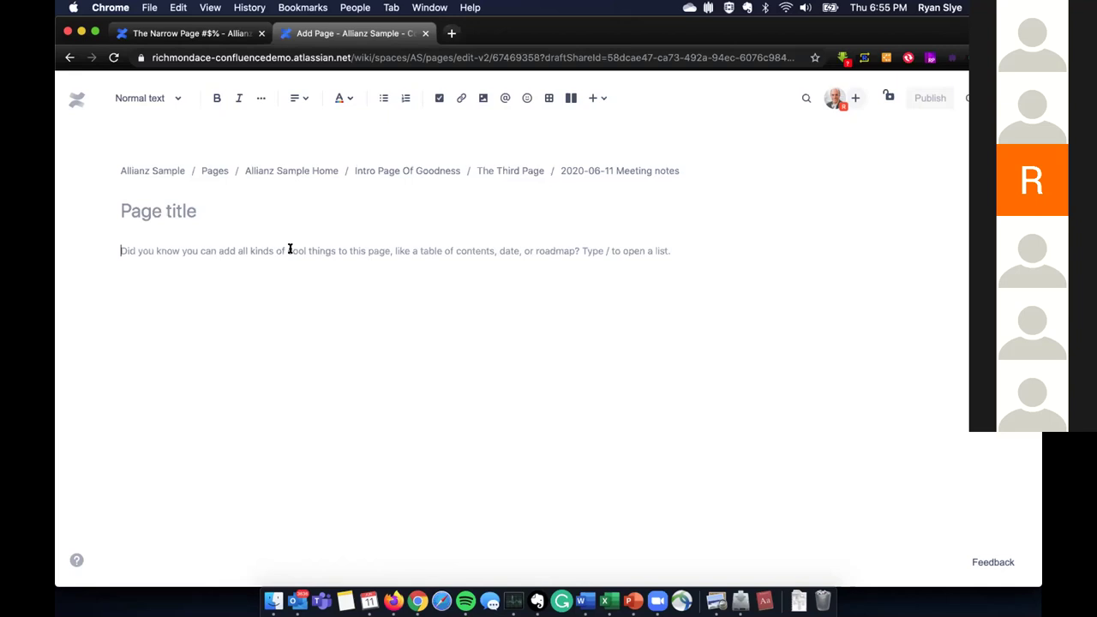
- Title the new page "mm-dd-yy Status Report"
text(m)
key(BackSpace)
click(193, 213)
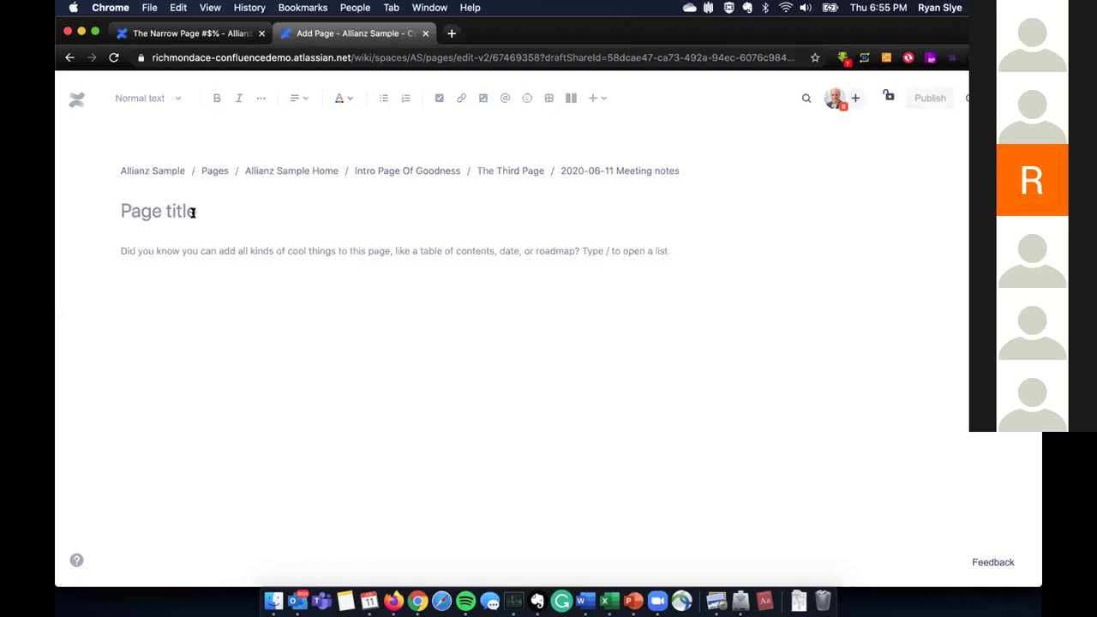
text(mm-d)
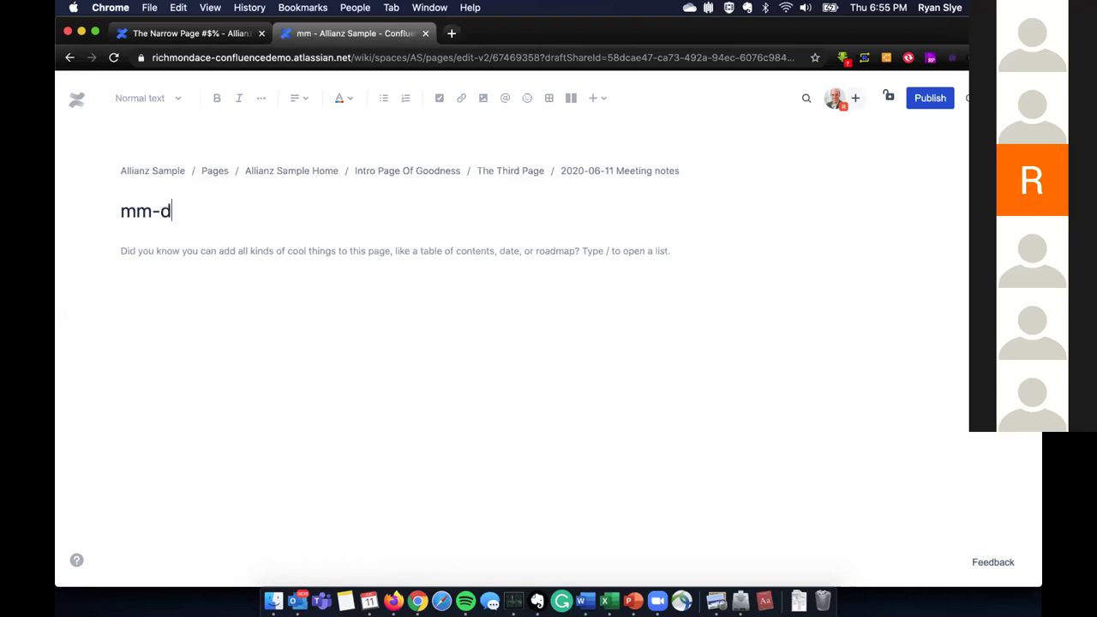
text(d-yy)
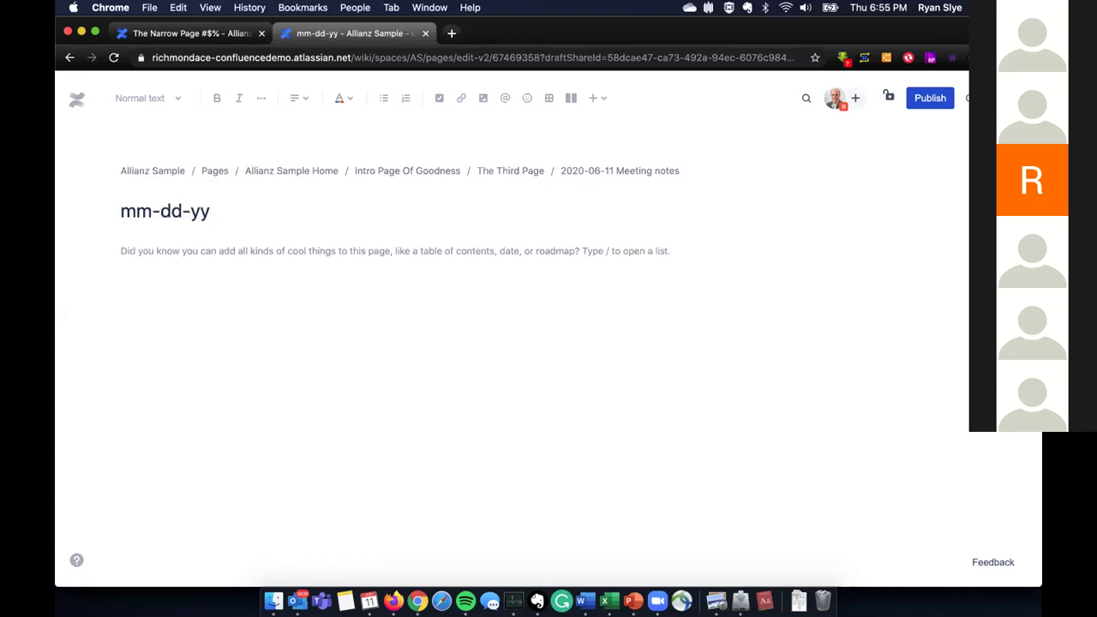
text( Status Report)
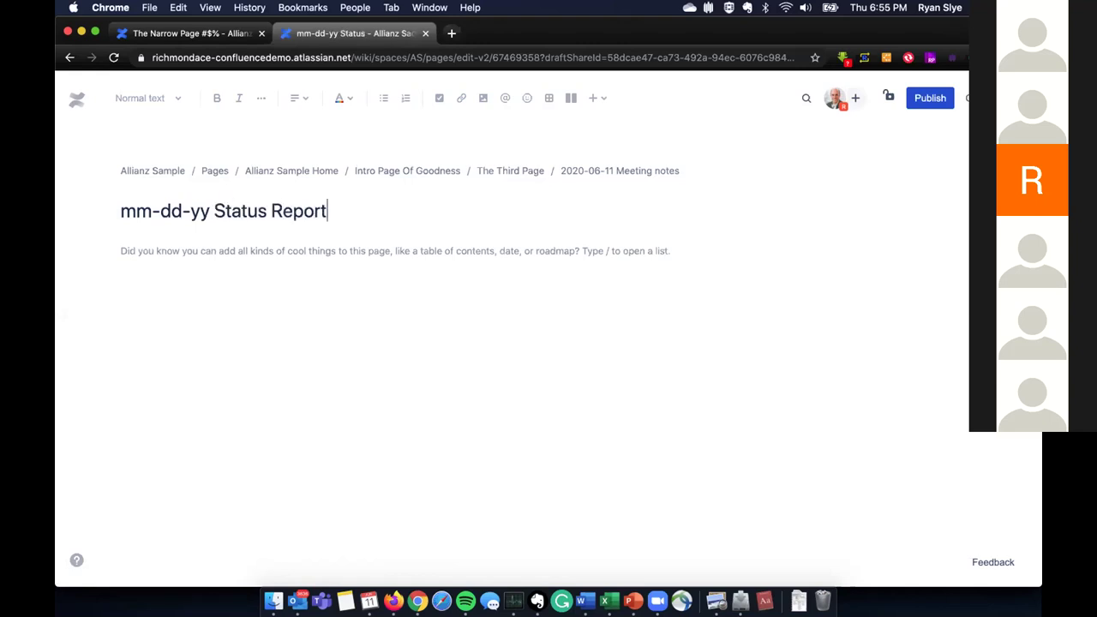
- Write the body lines "What did we do" with one empty bullet and "What are we planning to do" with four empty bullets
click(201, 251)
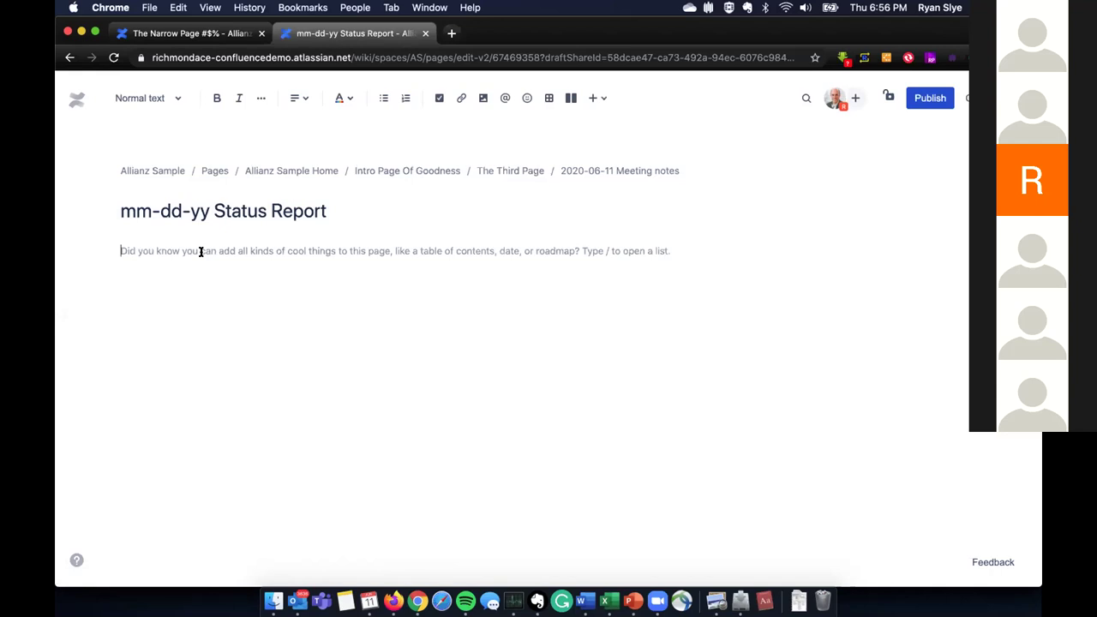
text(What did we do)
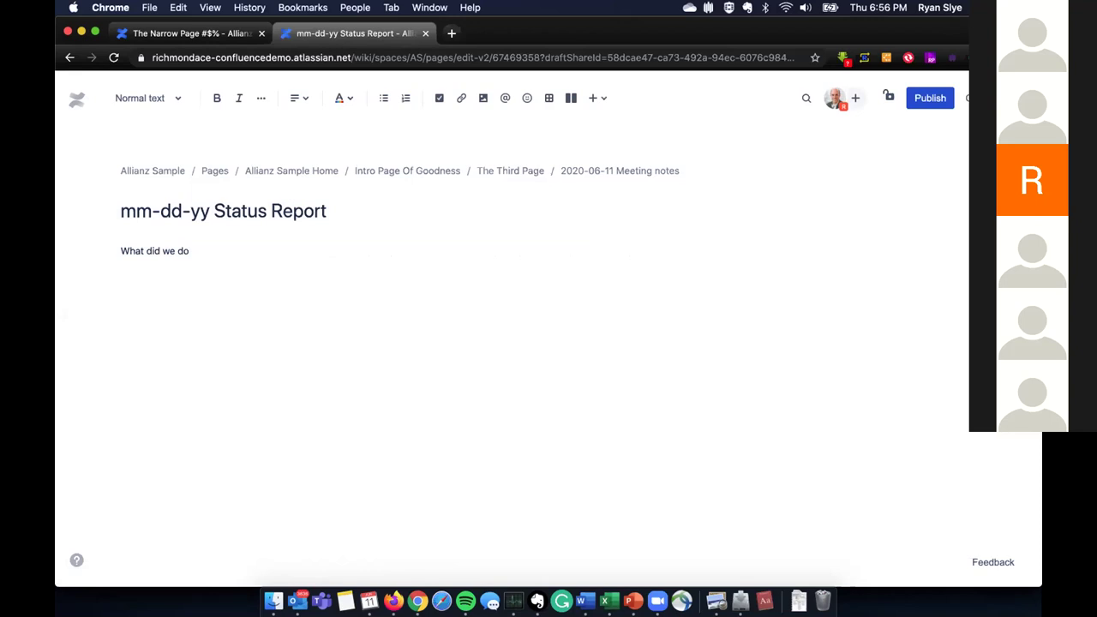
key(BackSpace)
text(ST)
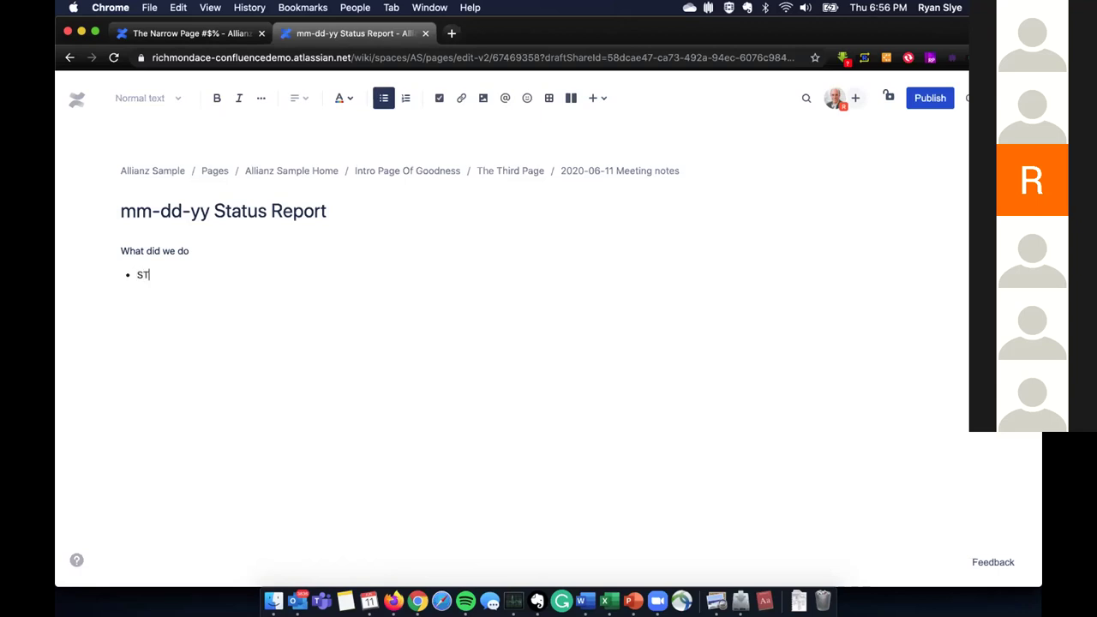
text(uf)
key(BackSpace)
key(BackSpace)
key(BackSpace)
key(Return)
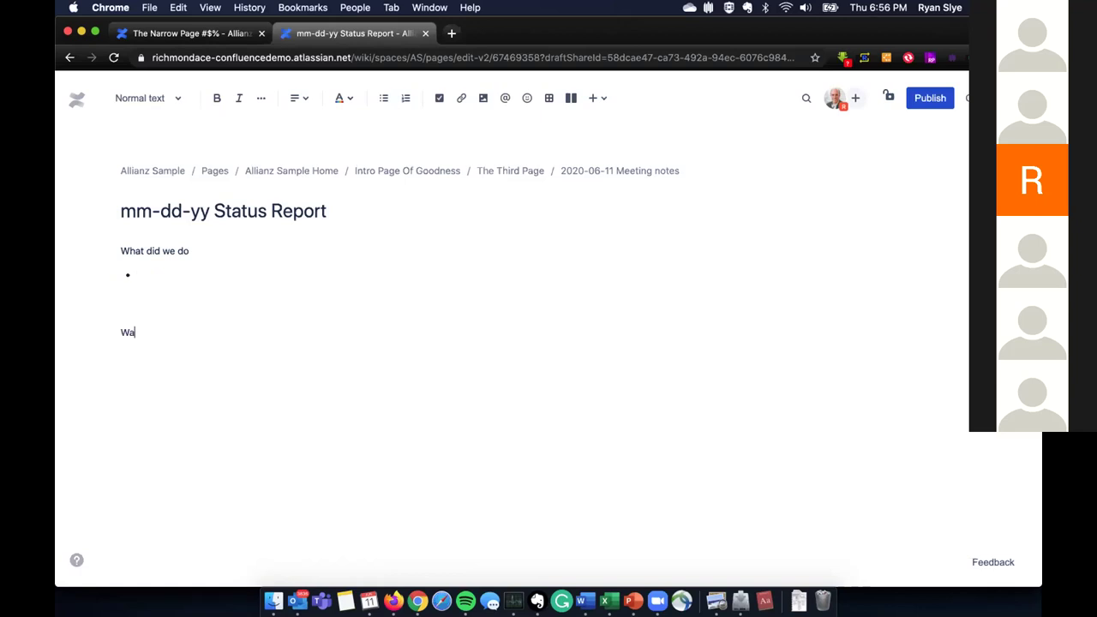
text(What are we planning to do)
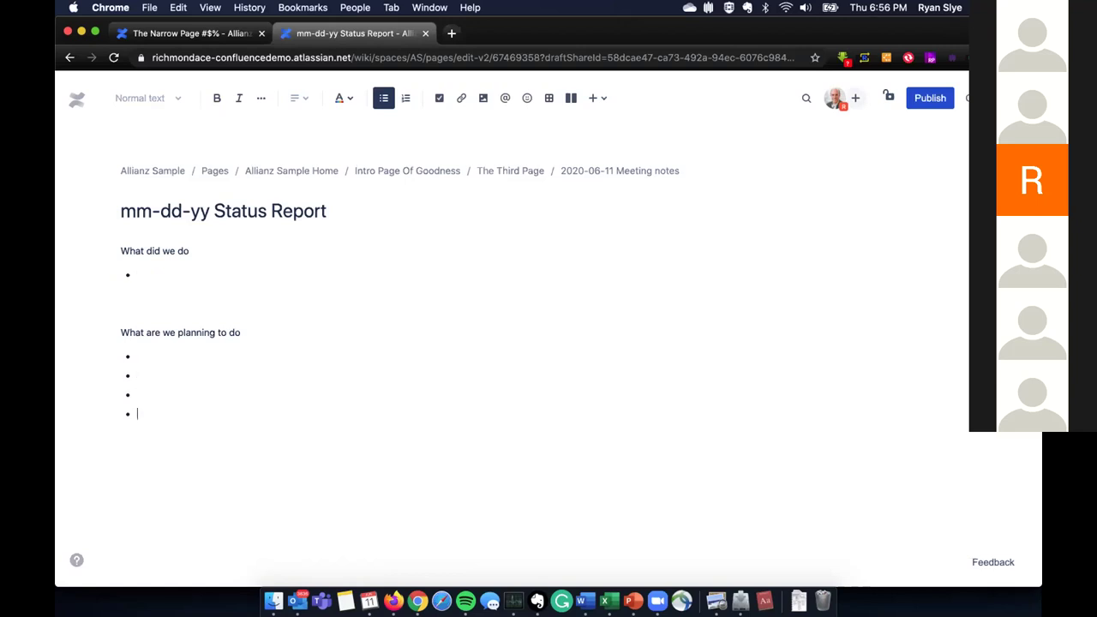
click(300, 440)
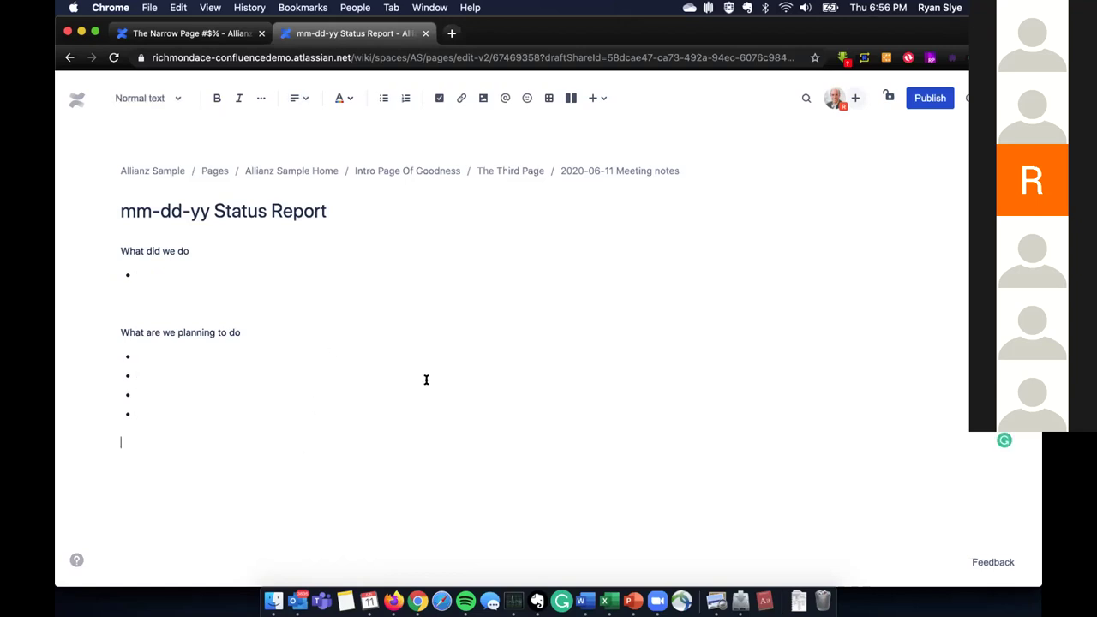
- Publish the status report page and move it in the page tree to sit directly under The Third Page
click(921, 97)
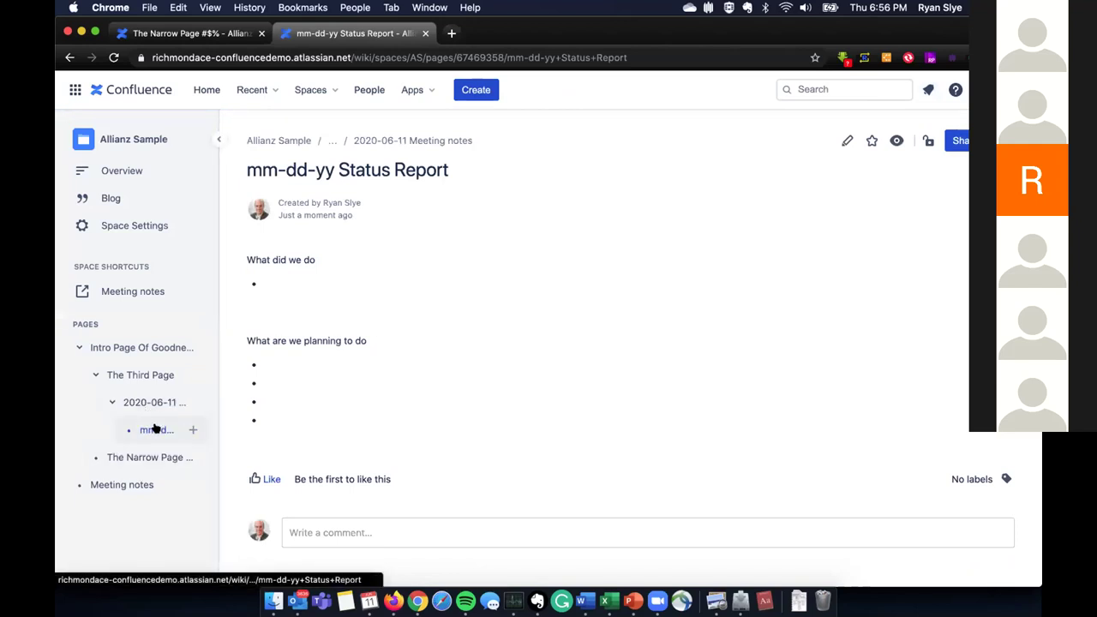
drag(156, 431, 140, 387)
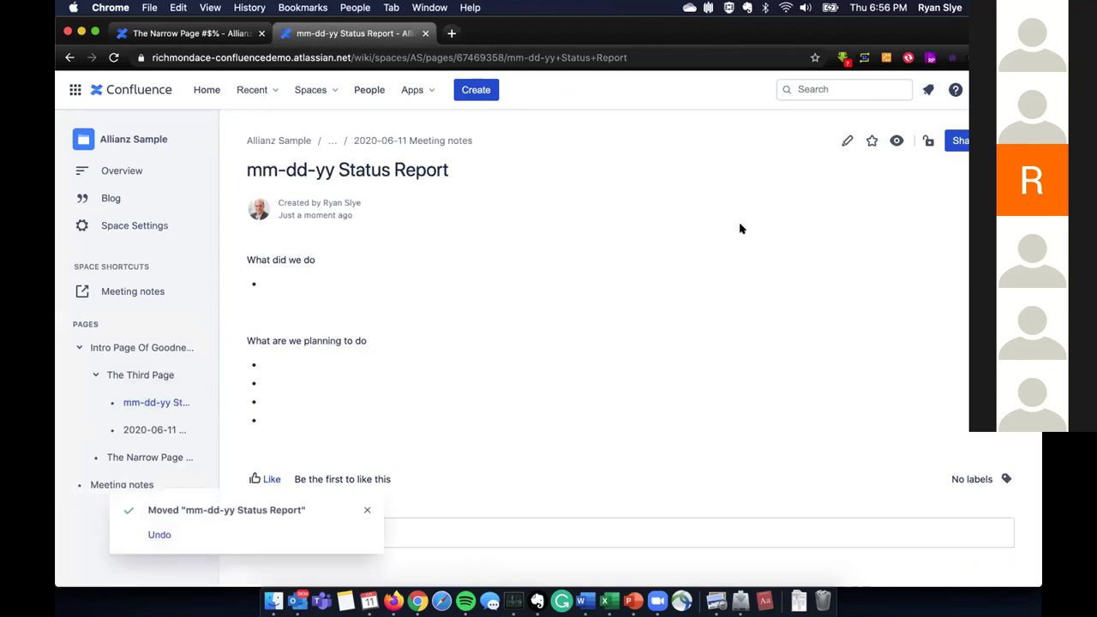
- Copy the status report page and remove "Copy of" from the copy's title
click(1005, 141)
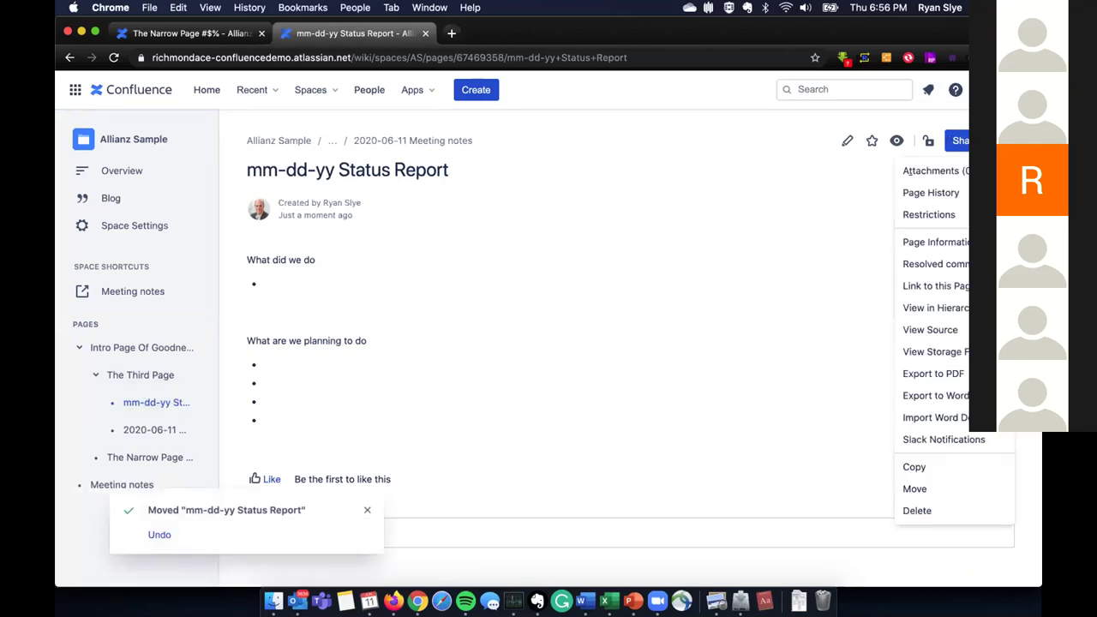
click(913, 469)
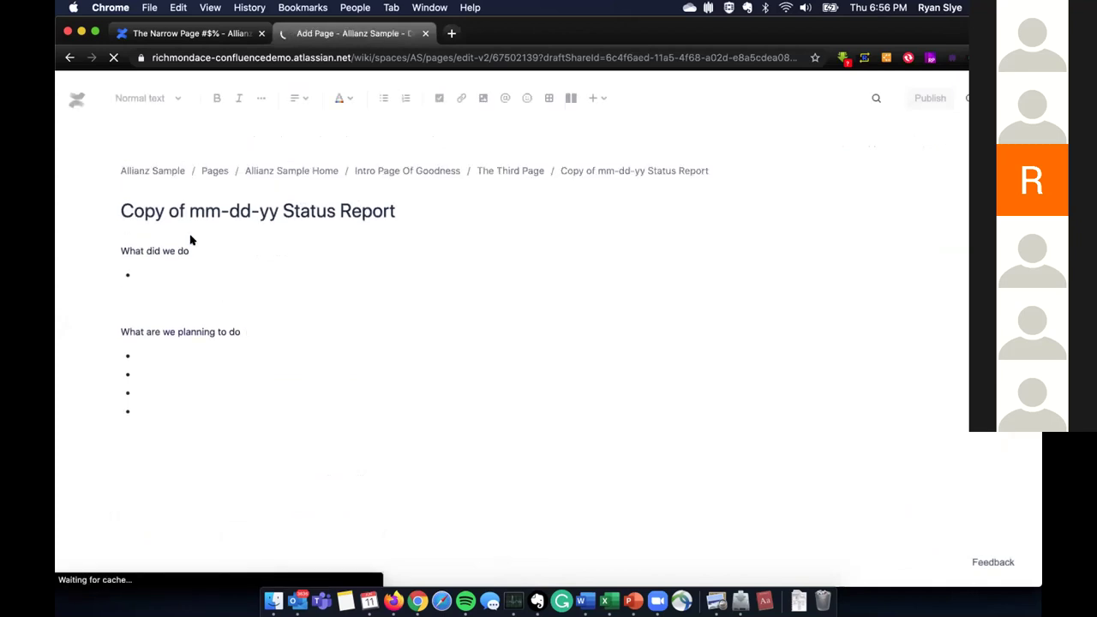
drag(183, 214, 113, 214)
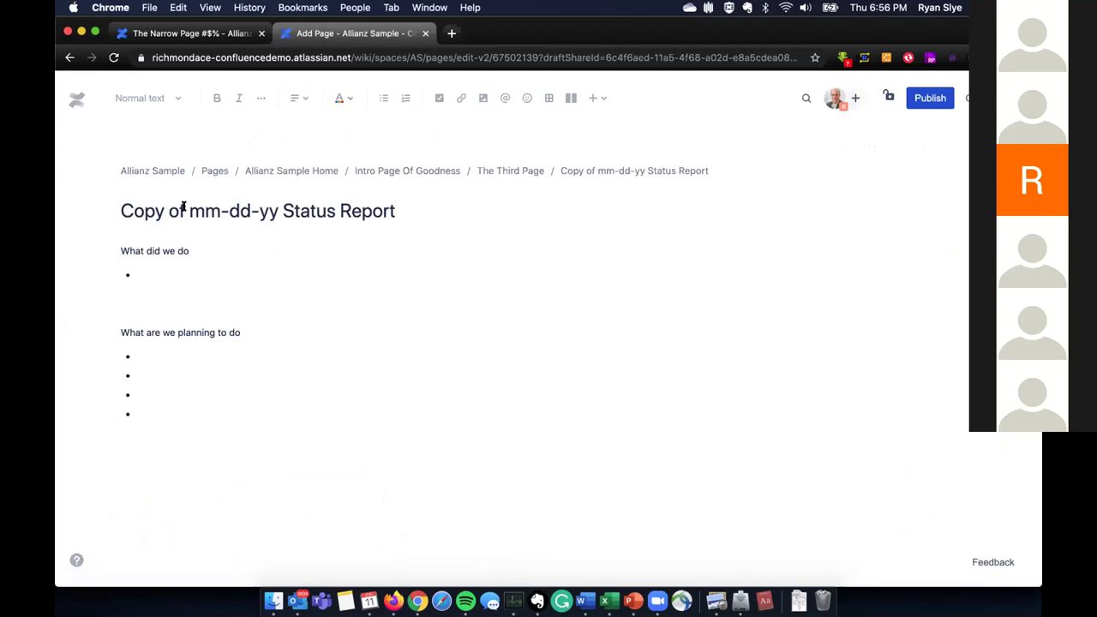
drag(187, 211, 115, 210)
click(116, 209)
drag(184, 206, 120, 206)
key(BackSpace)
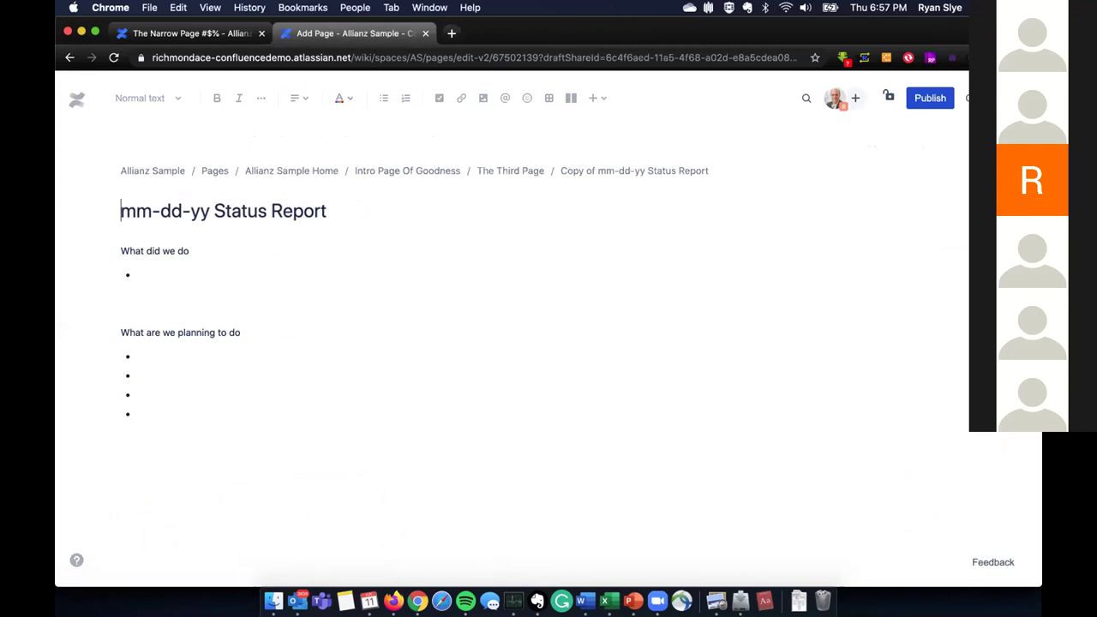
- Replace the date placeholder in the copied page's title to make it "06-11-20 Status Report" and publish the page
double_click(137, 207)
text(06)
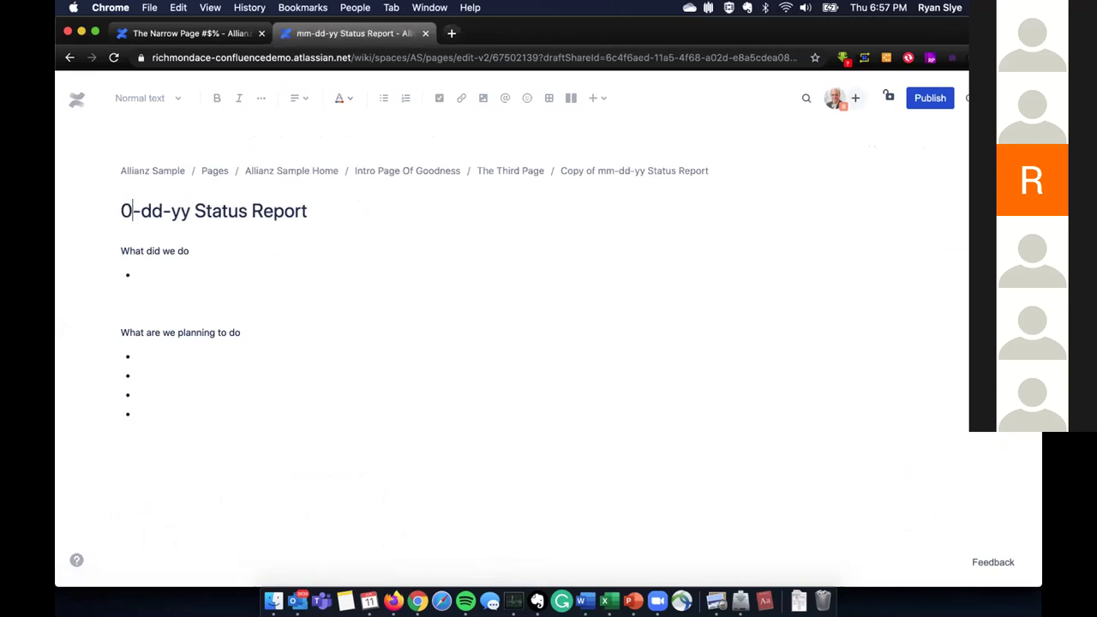
double_click(157, 206)
text(11)
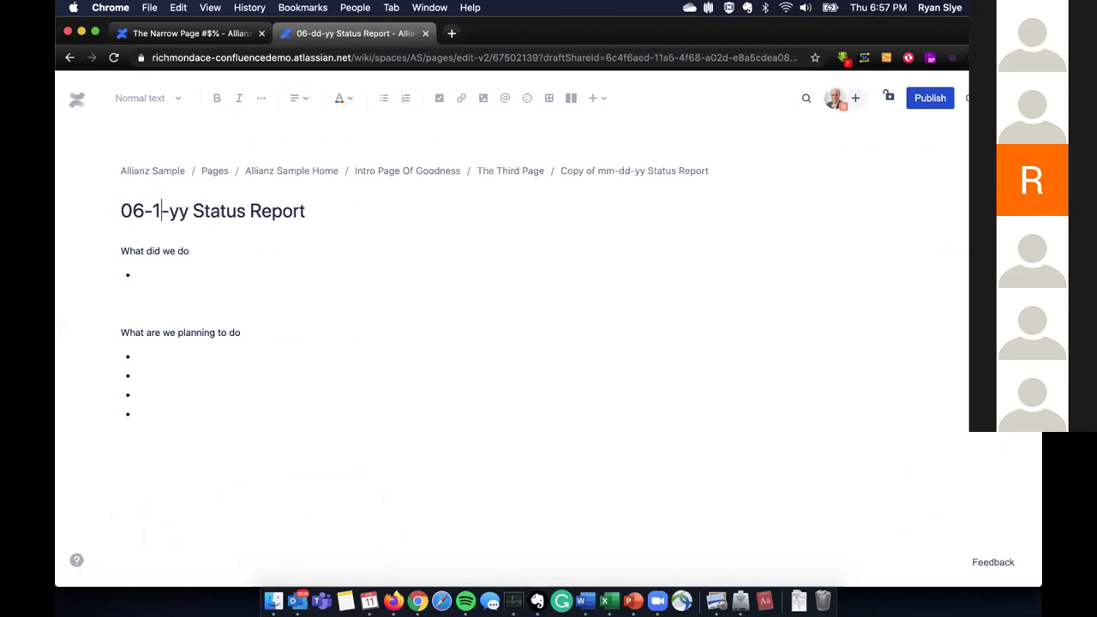
double_click(182, 208)
text(20)
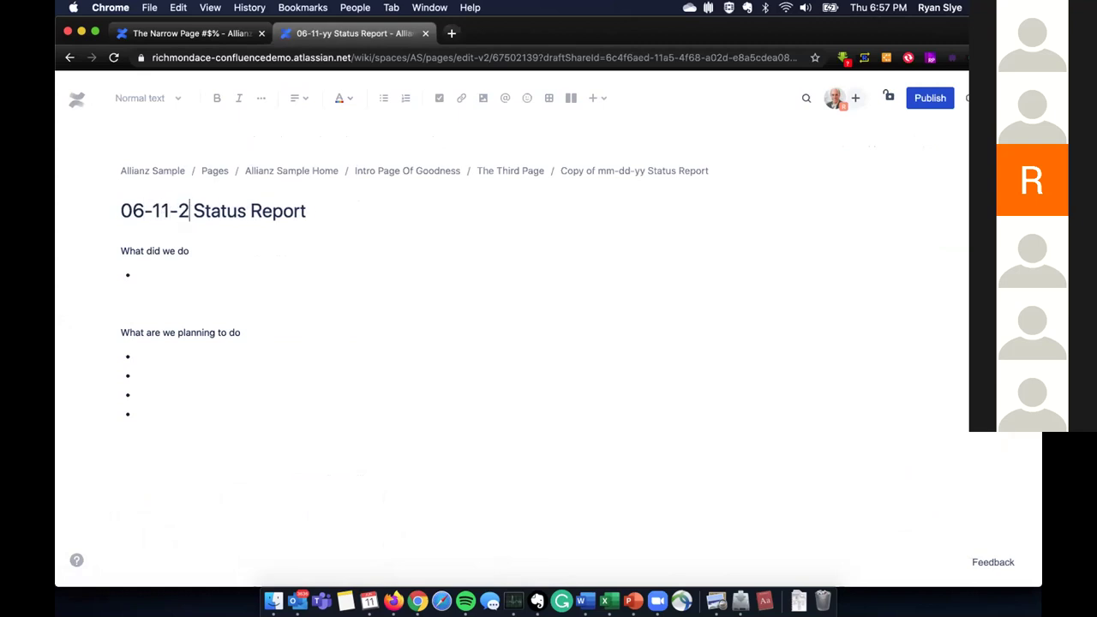
click(250, 287)
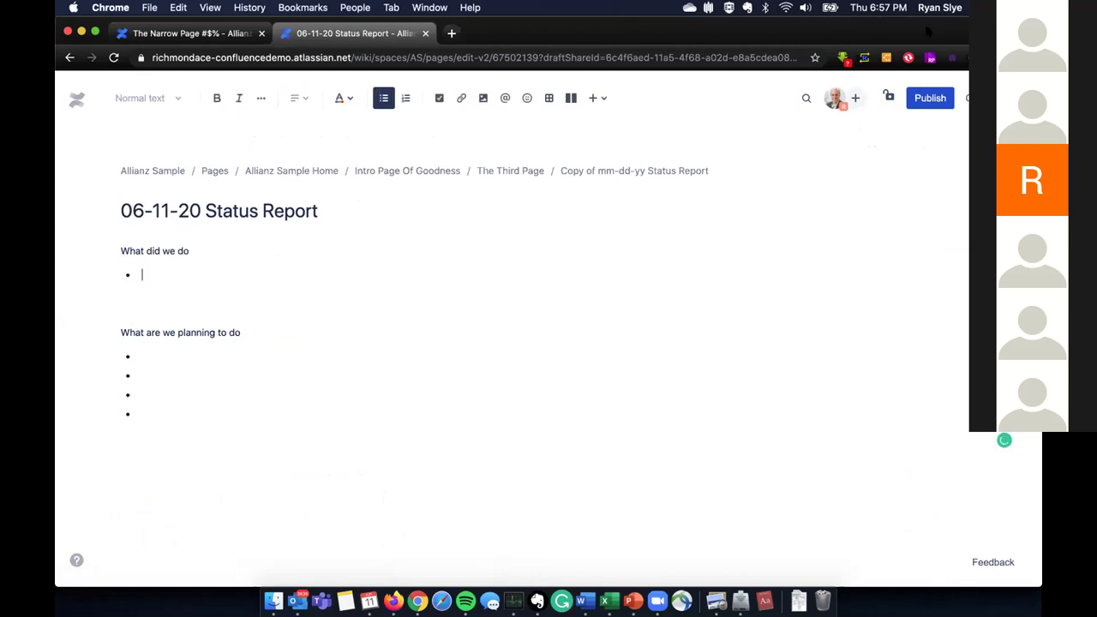
click(931, 98)
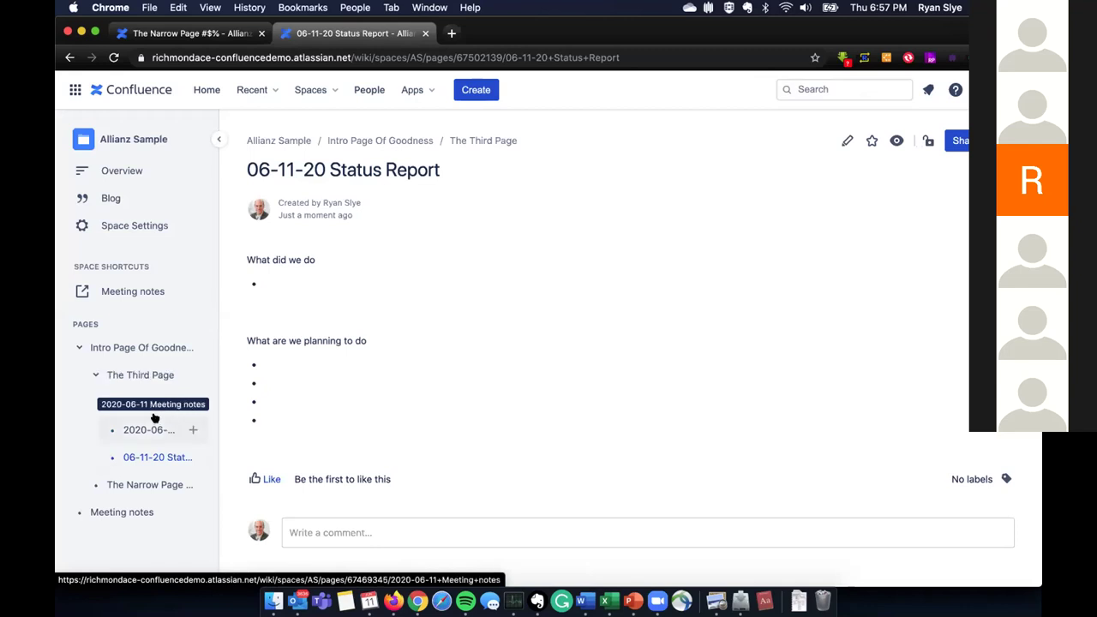
- Review the 06-11-20 Status Report, 2020-06-11 Meeting notes and mm-dd-yy Status Report pages, and view the last one's page actions
click(151, 449)
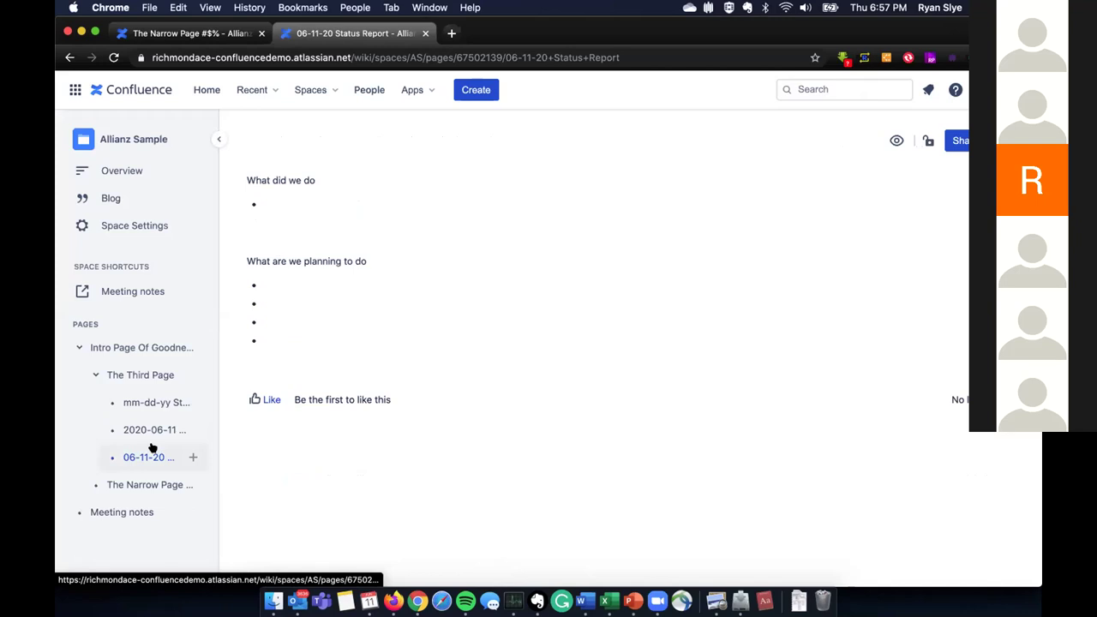
click(147, 430)
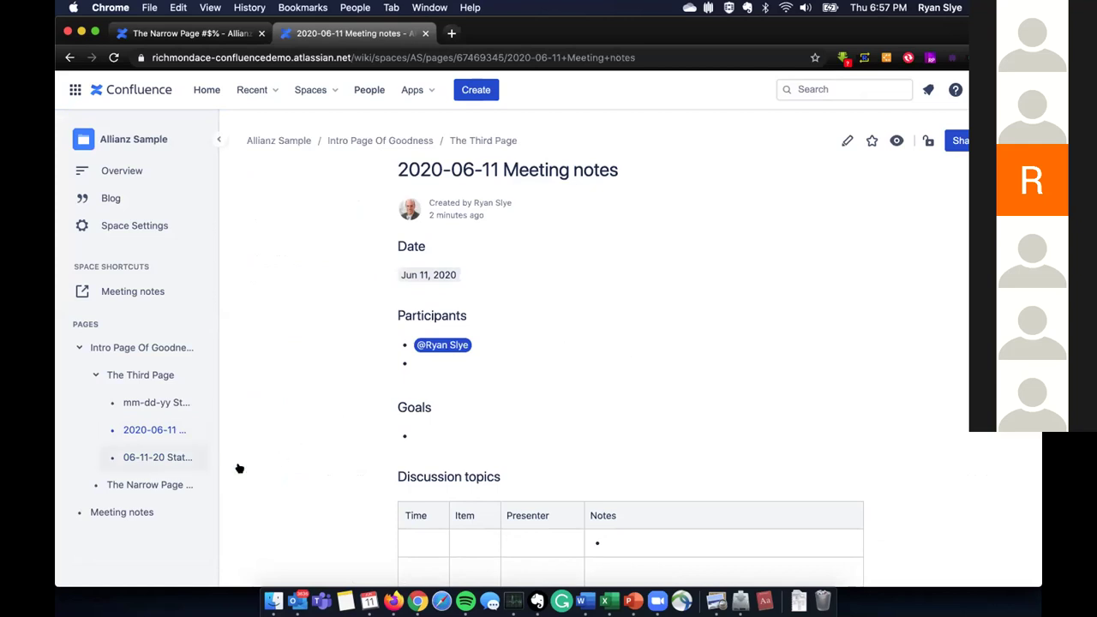
click(158, 403)
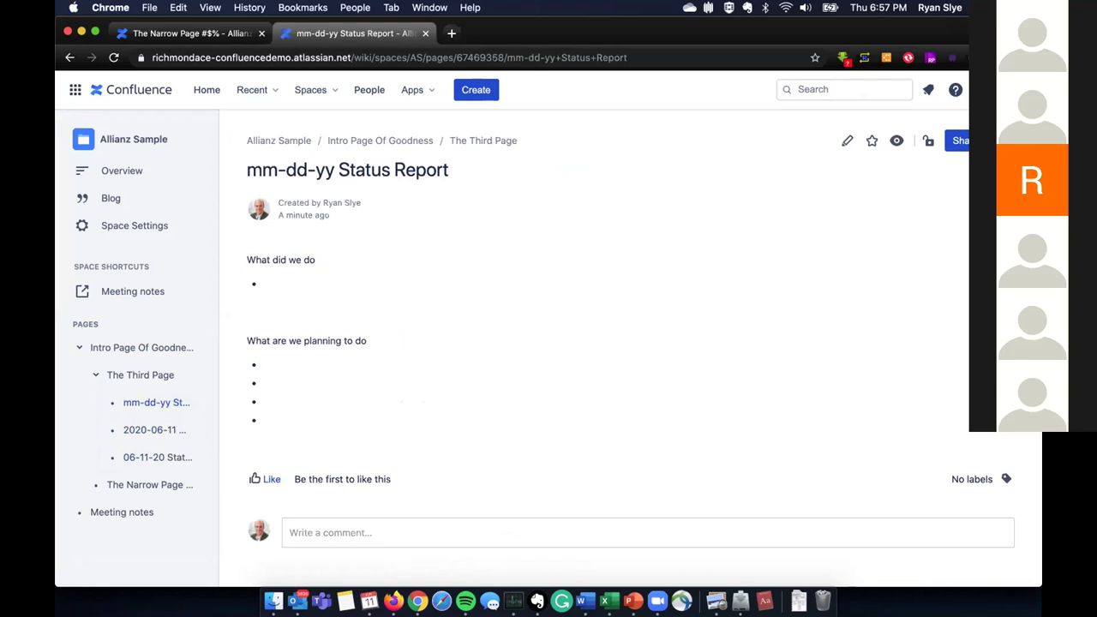
click(1003, 141)
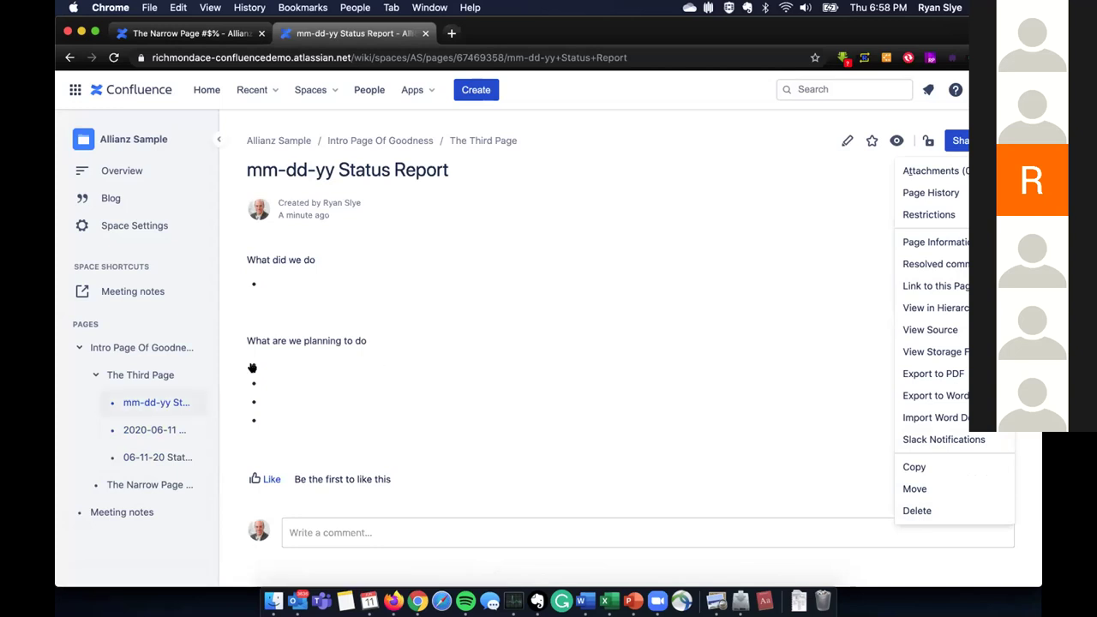
- Move the 2020-06-11 Meeting notes page under the Meeting notes parent page
click(164, 424)
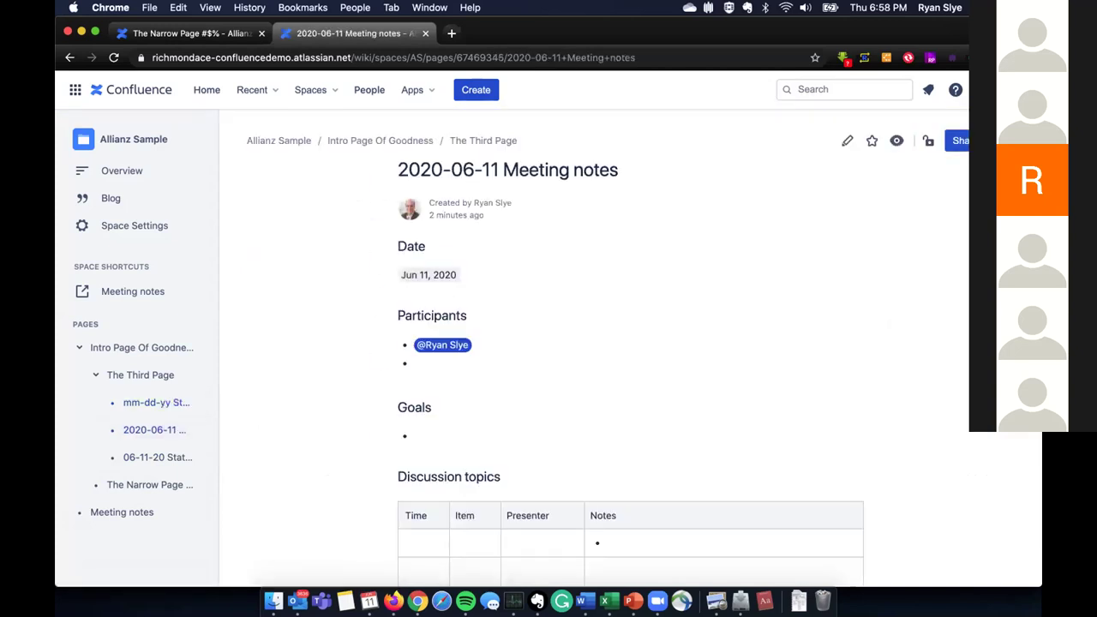
click(993, 141)
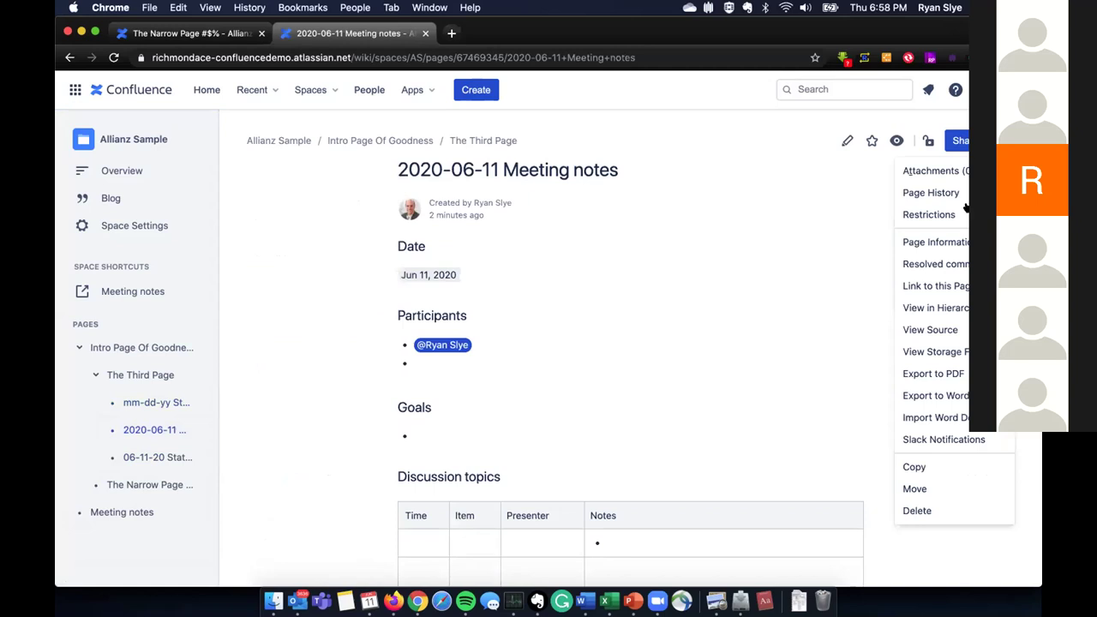
click(916, 489)
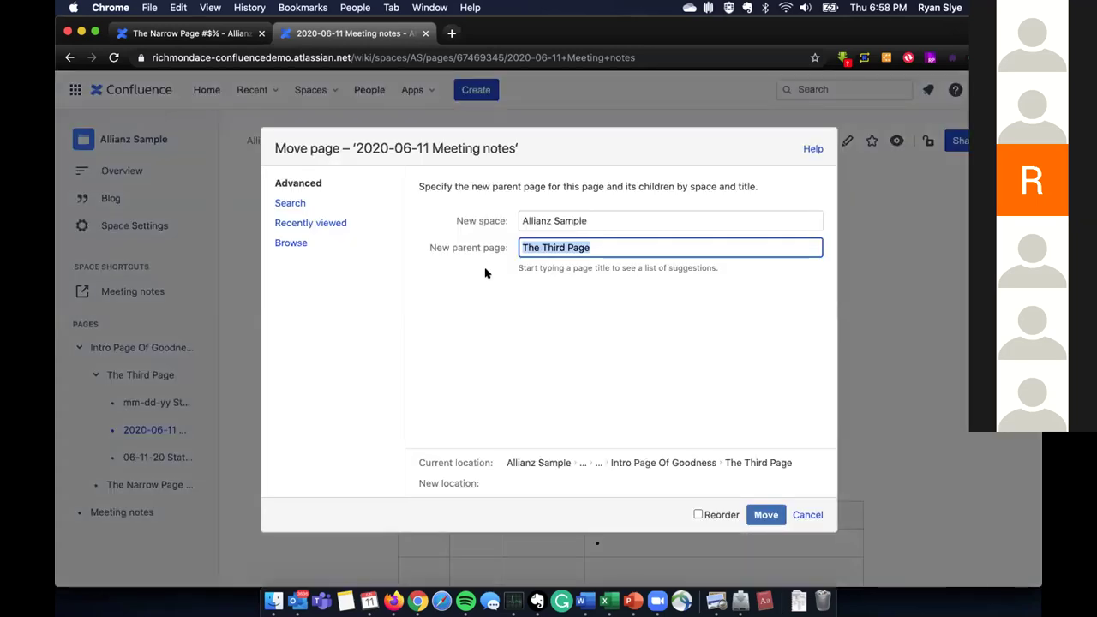
text(M)
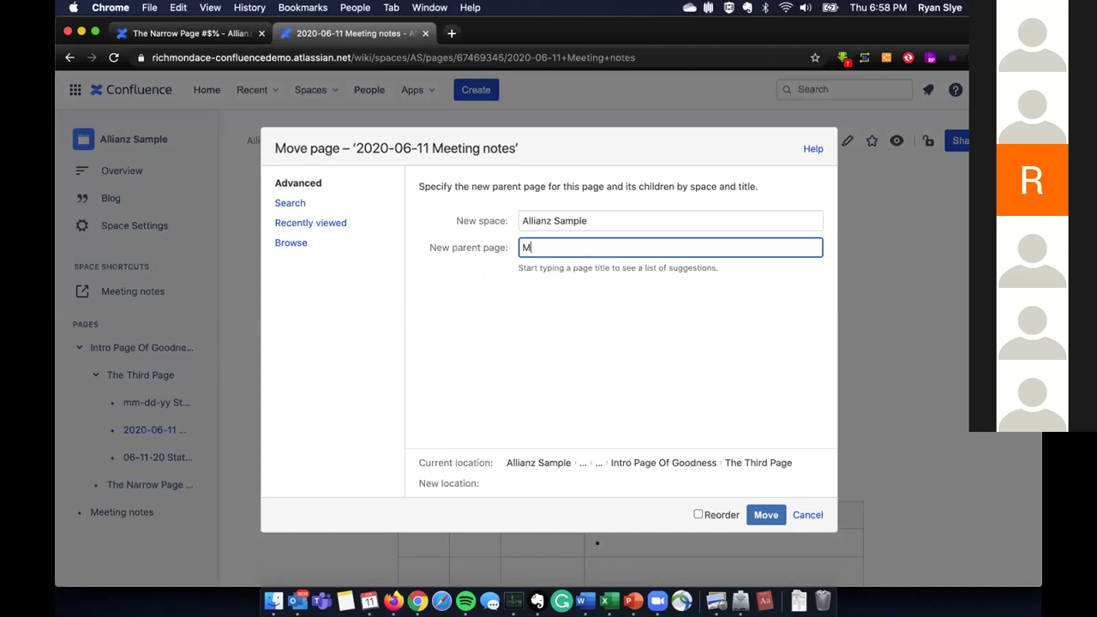
text(e)
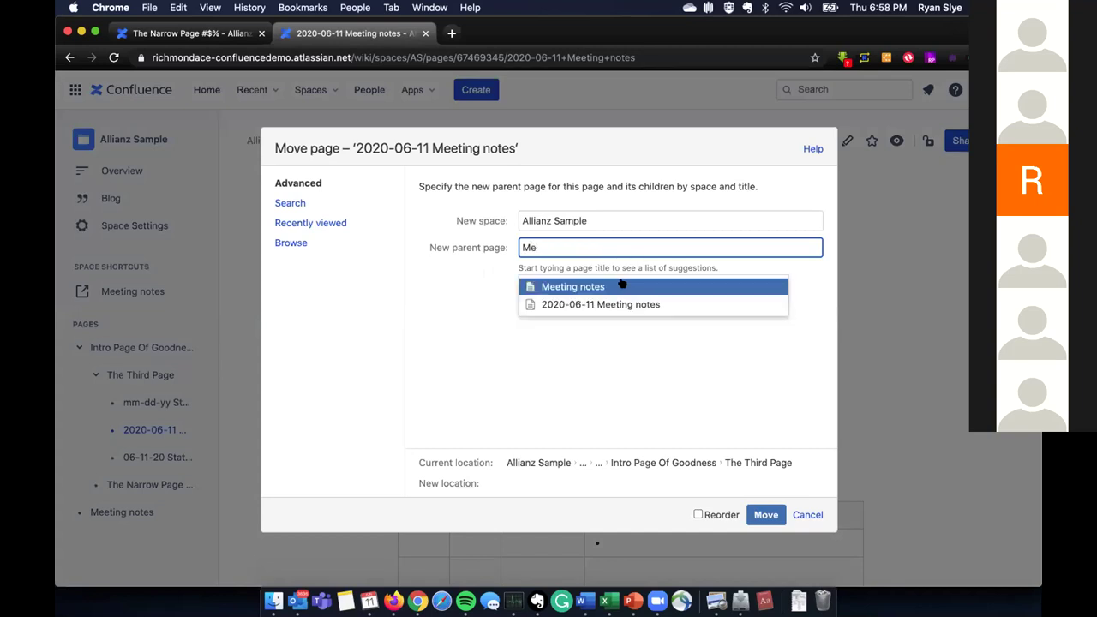
click(621, 283)
click(757, 514)
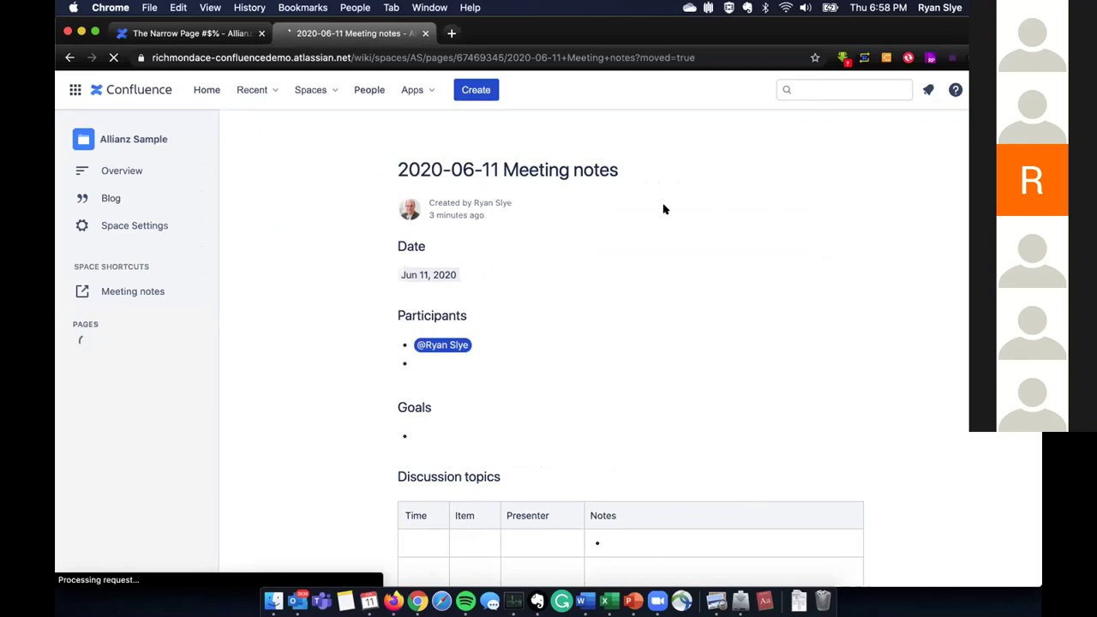
- Check the "Demo: Space Organization" slide in Google Slides and return to Confluence
key(super+grave)
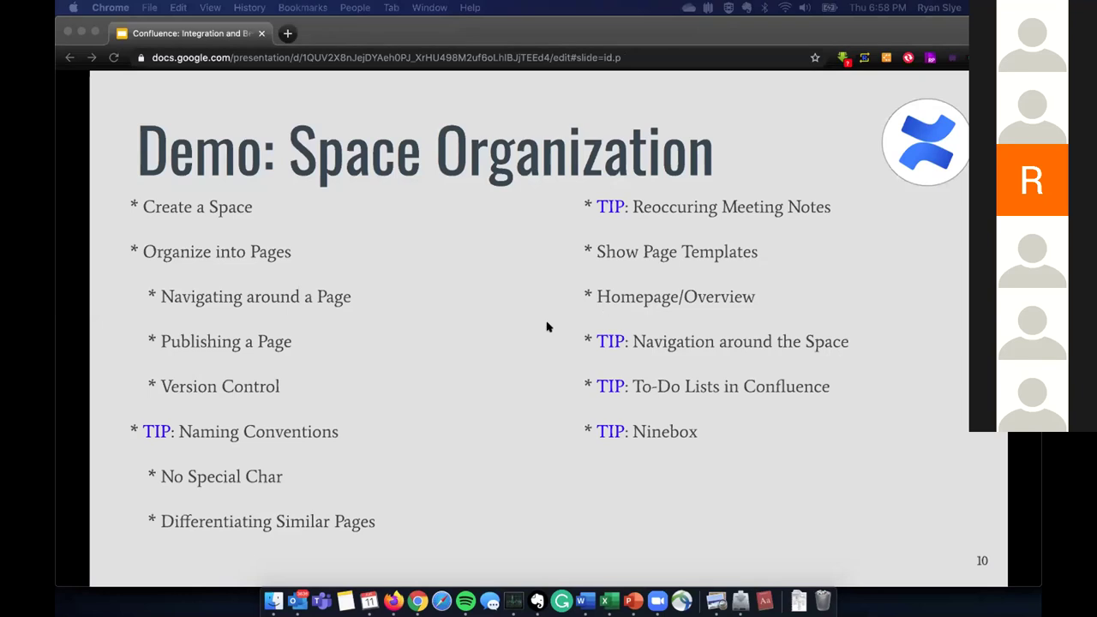
key(super+Tab)
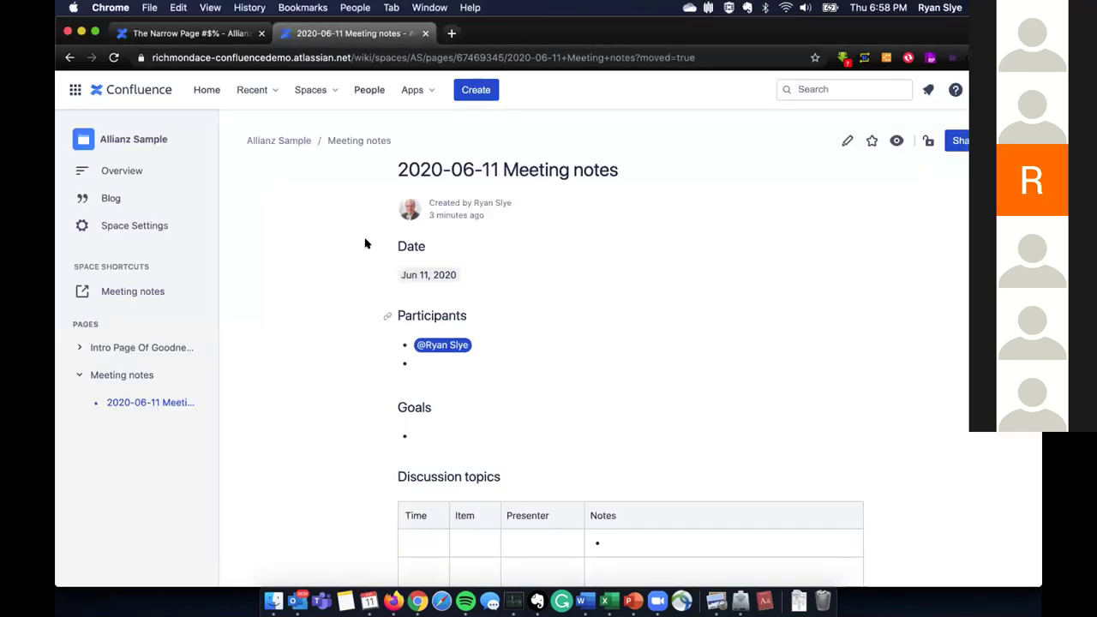
- Switch from Confluence to Jira Software and open Sample Project
click(75, 90)
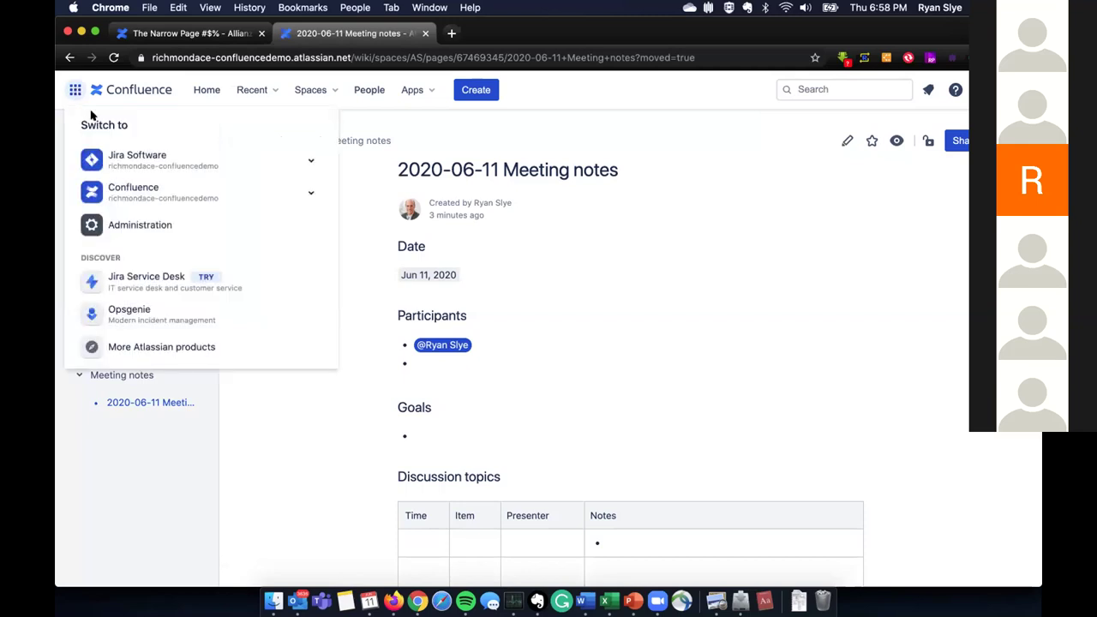
scroll(142, 212, down, 2)
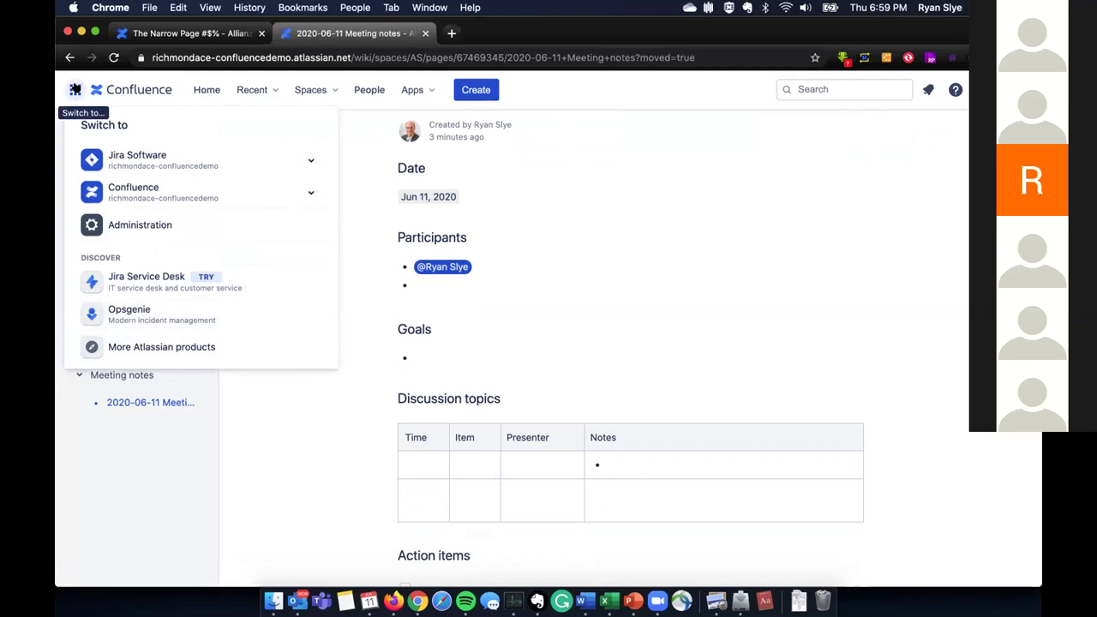
click(130, 156)
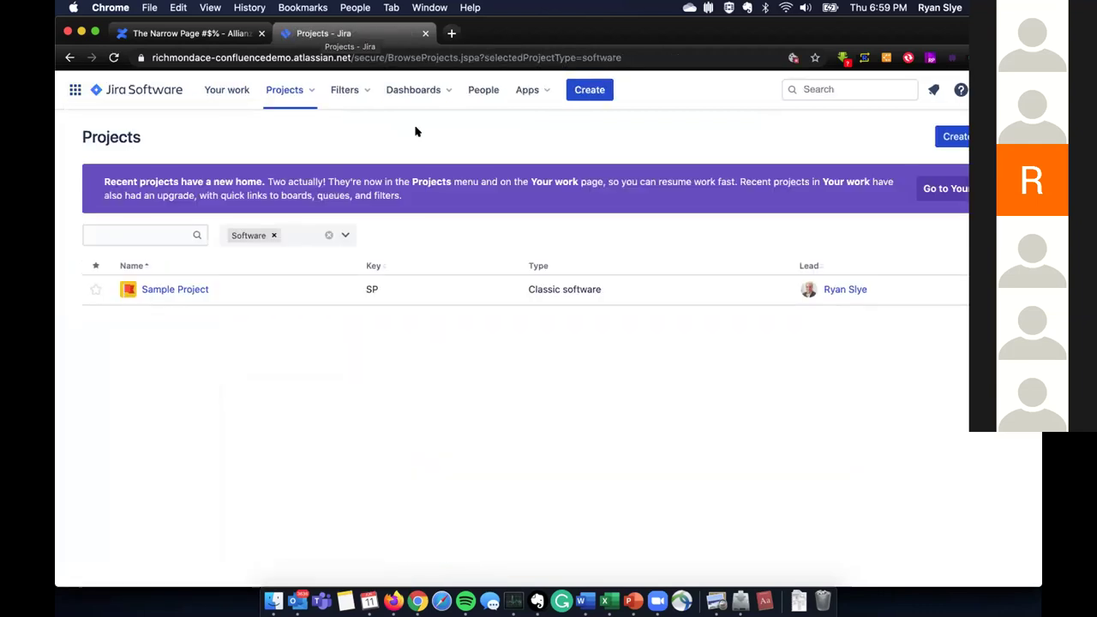
click(201, 287)
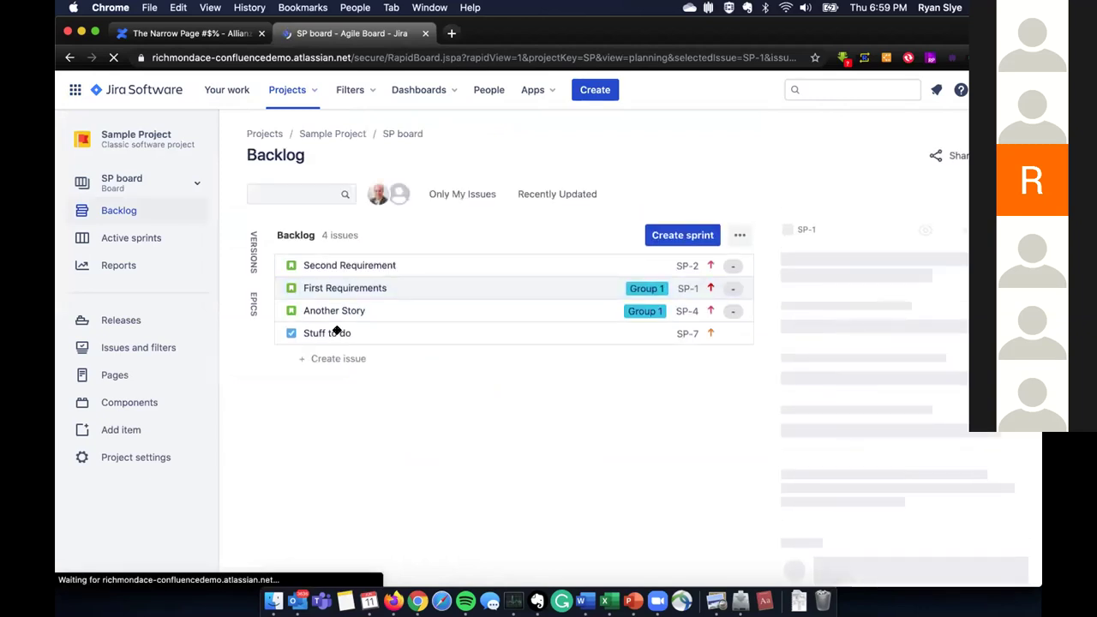
- Open the "Stuff to do" issue SP-7 from the backlog in its own browser tab
click(337, 331)
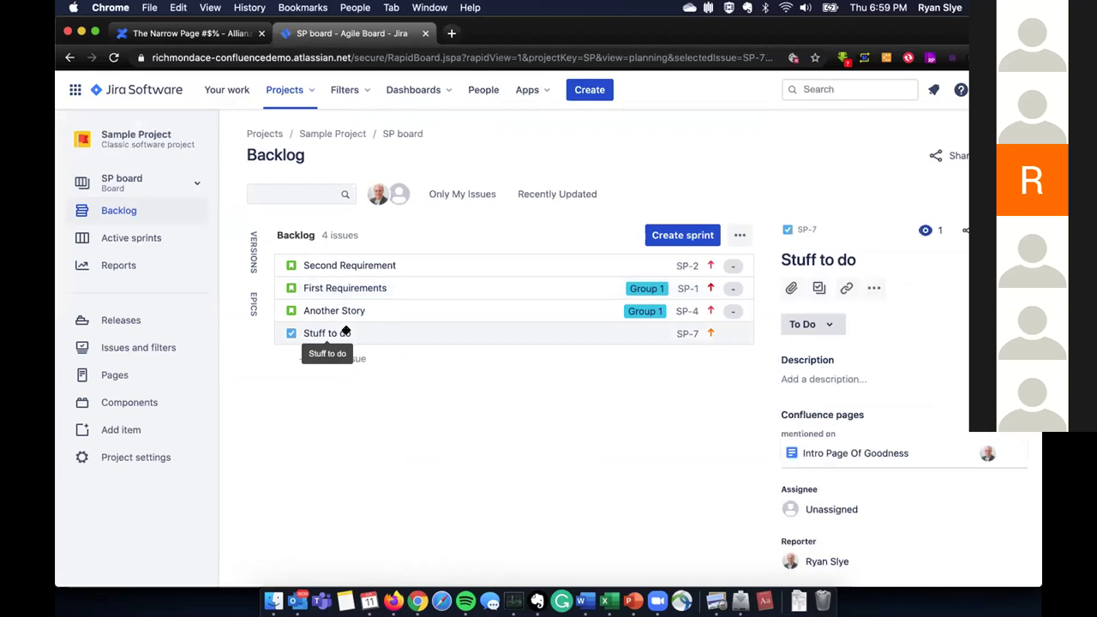
right_click(802, 230)
click(857, 236)
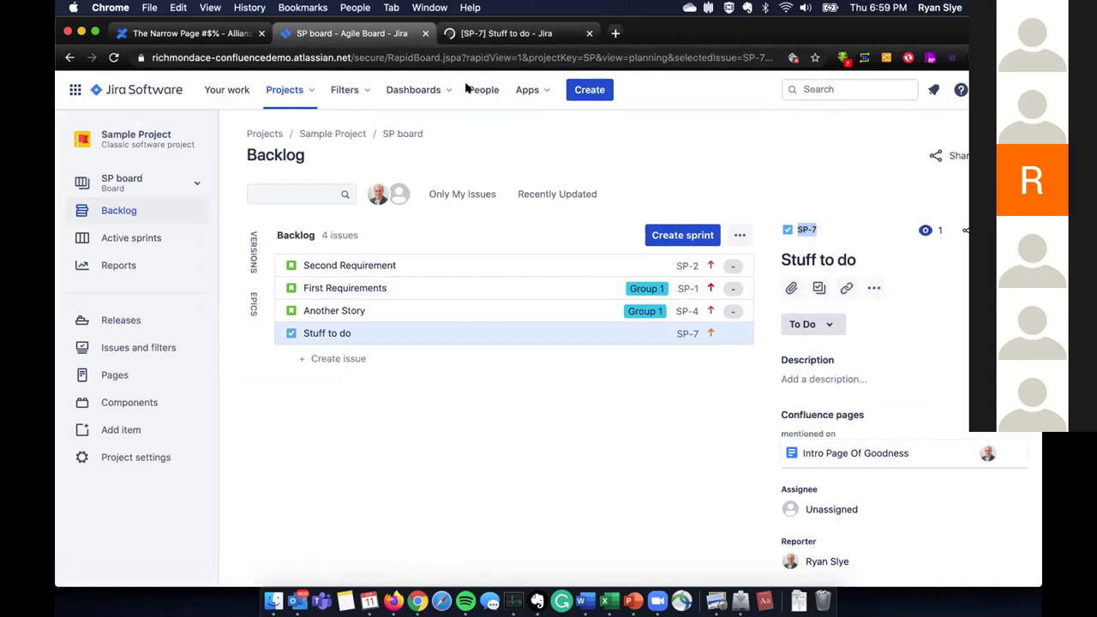
click(521, 130)
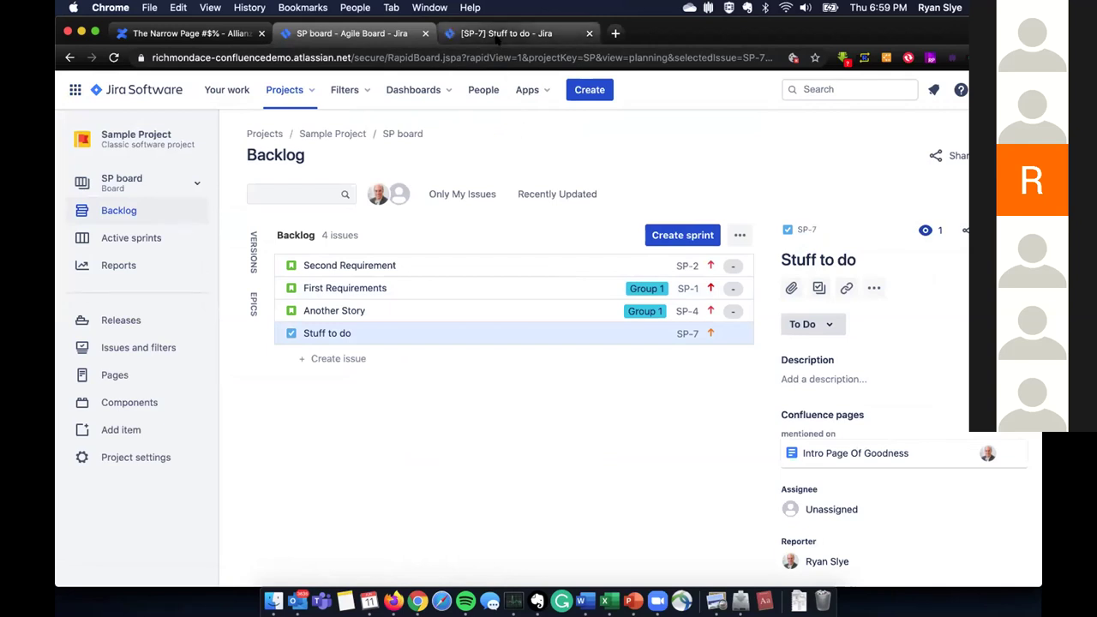
click(496, 38)
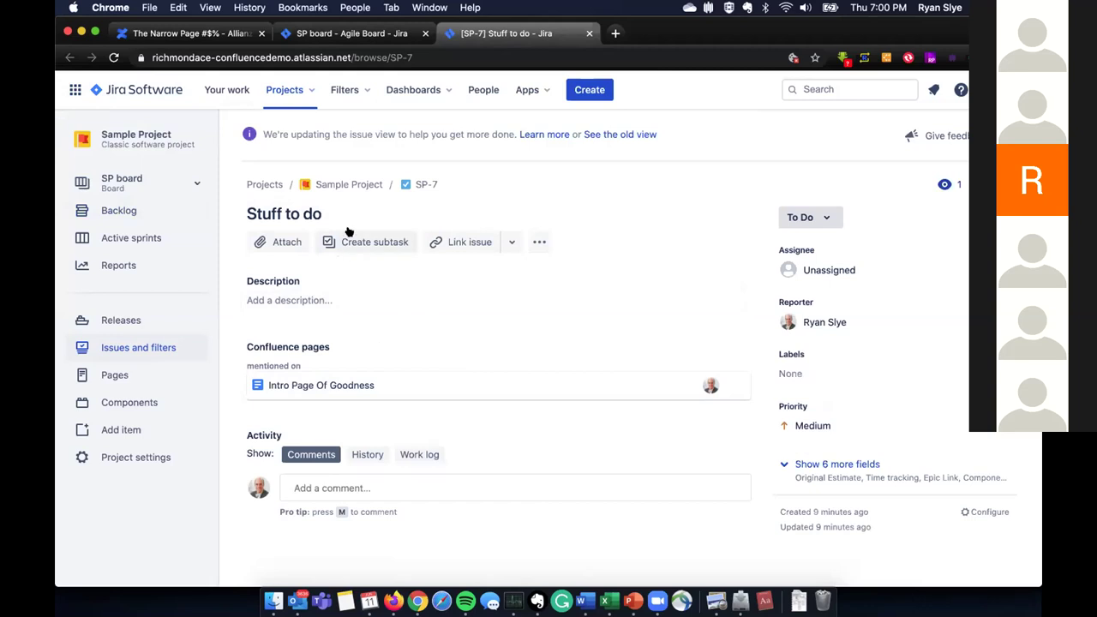
- Set the status of the "Stuff to do" issue to In Progress
click(823, 218)
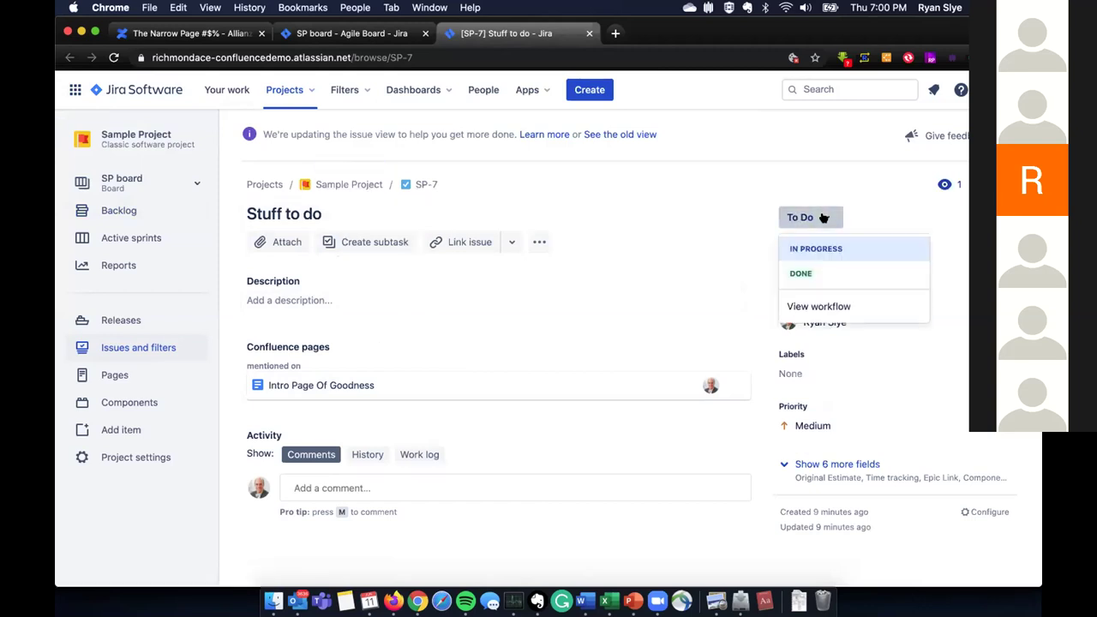
click(811, 251)
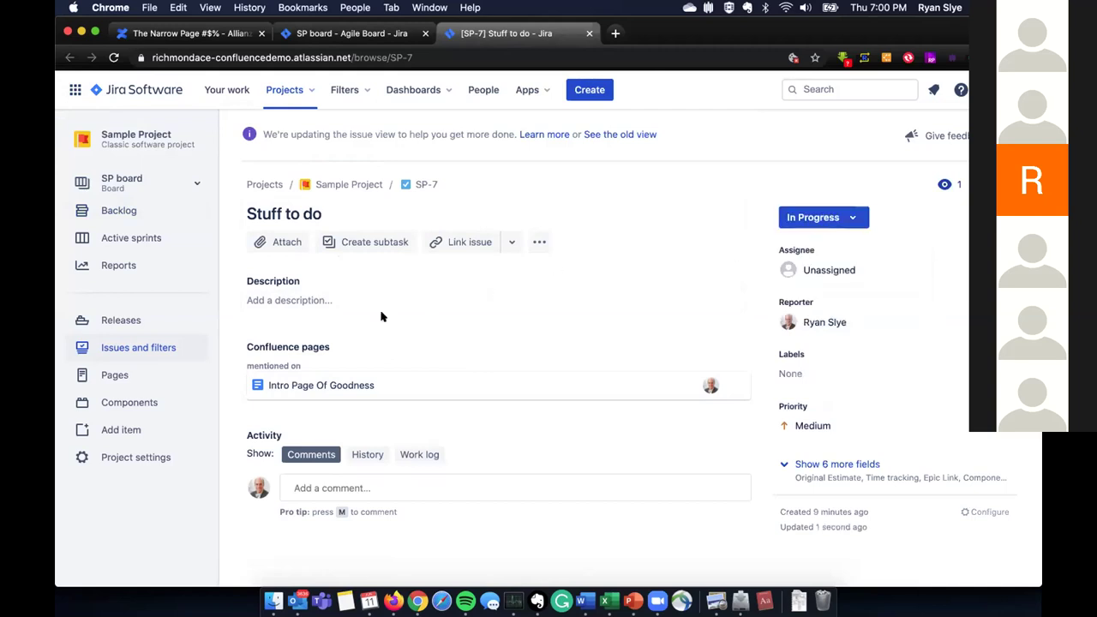
- View the linked Confluence page "Intro Page Of Goodness", and check the "Demo: Space Organization" slide in Google Slides
click(316, 385)
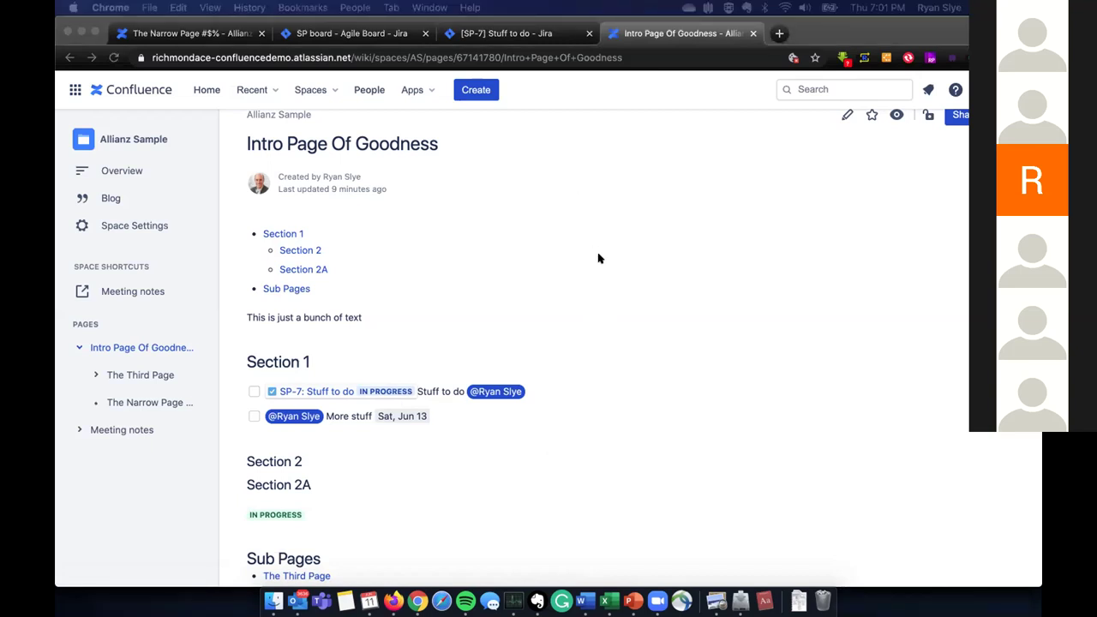
key(super+grave)
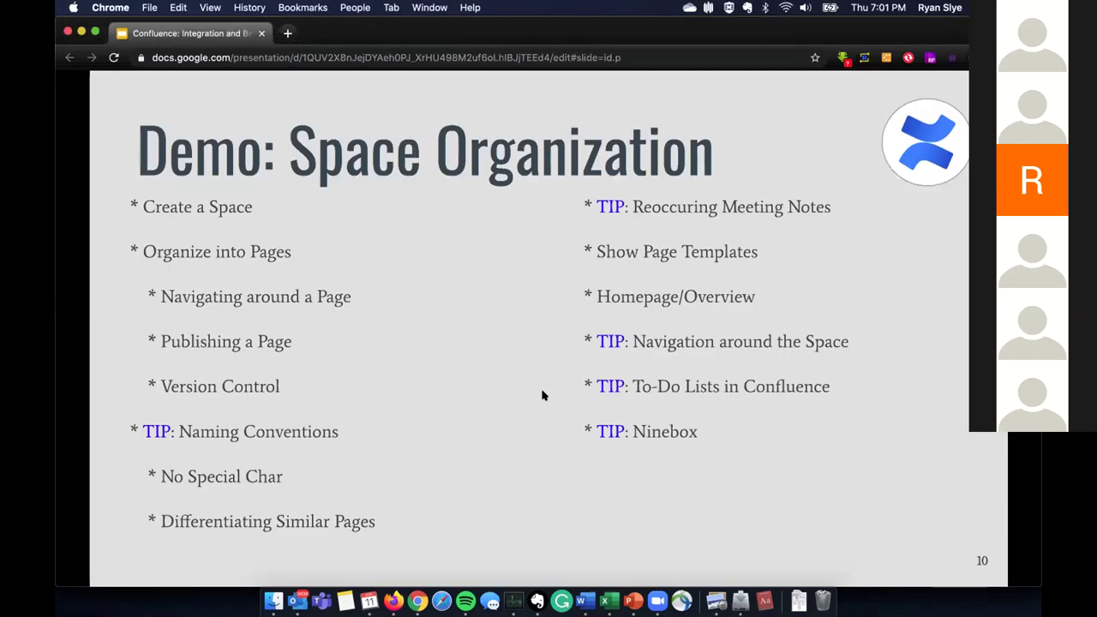
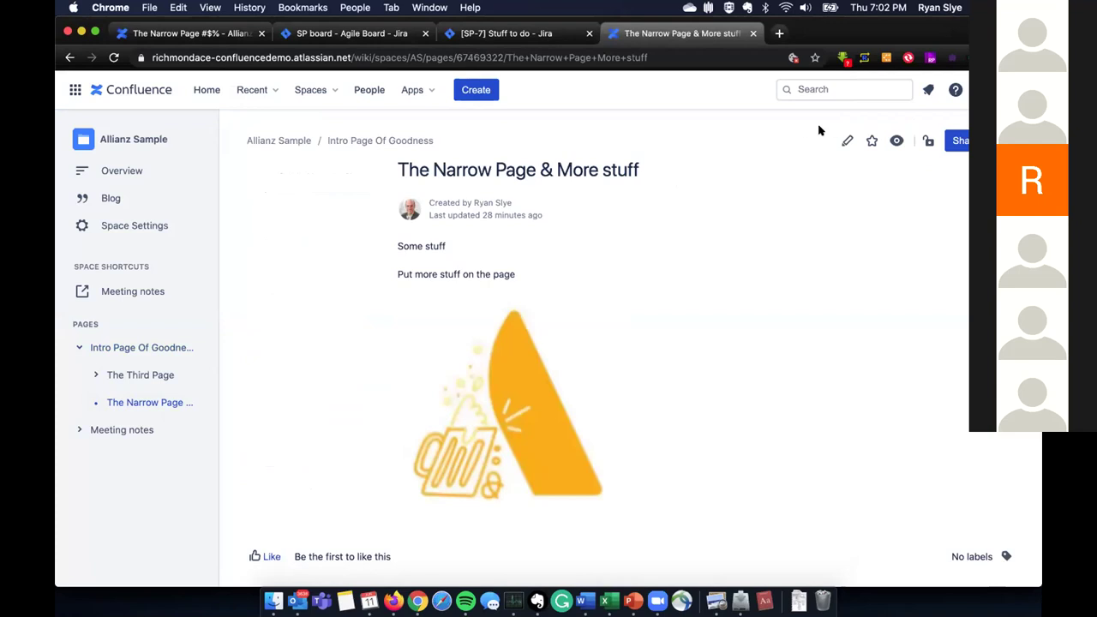
- Open "The Narrow Page & More stuff" for editing and place the cursor below the image
click(846, 141)
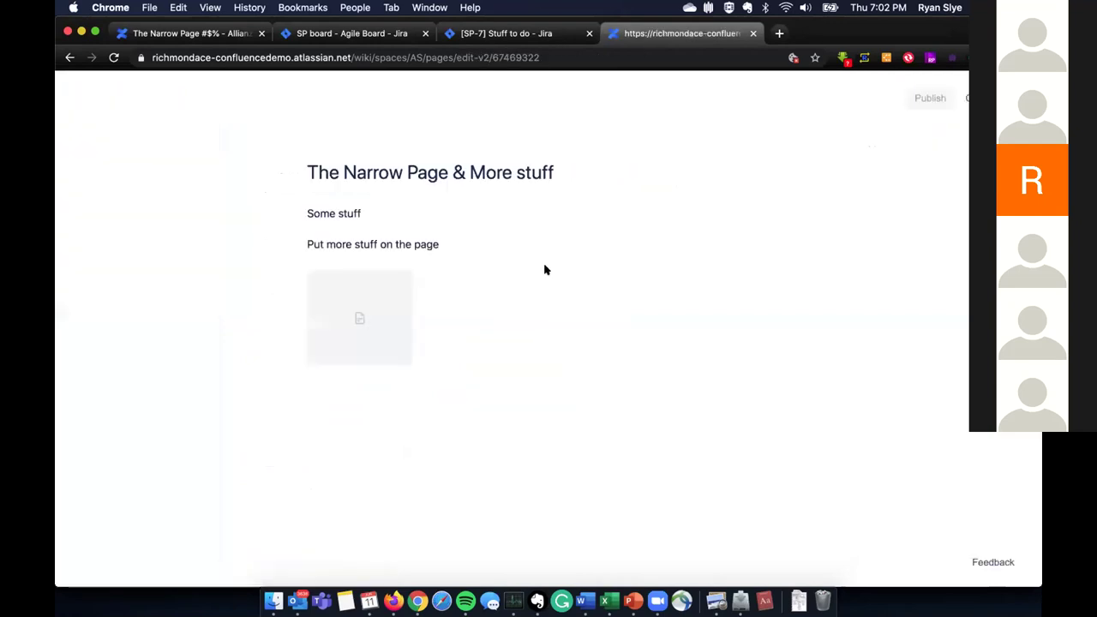
click(405, 428)
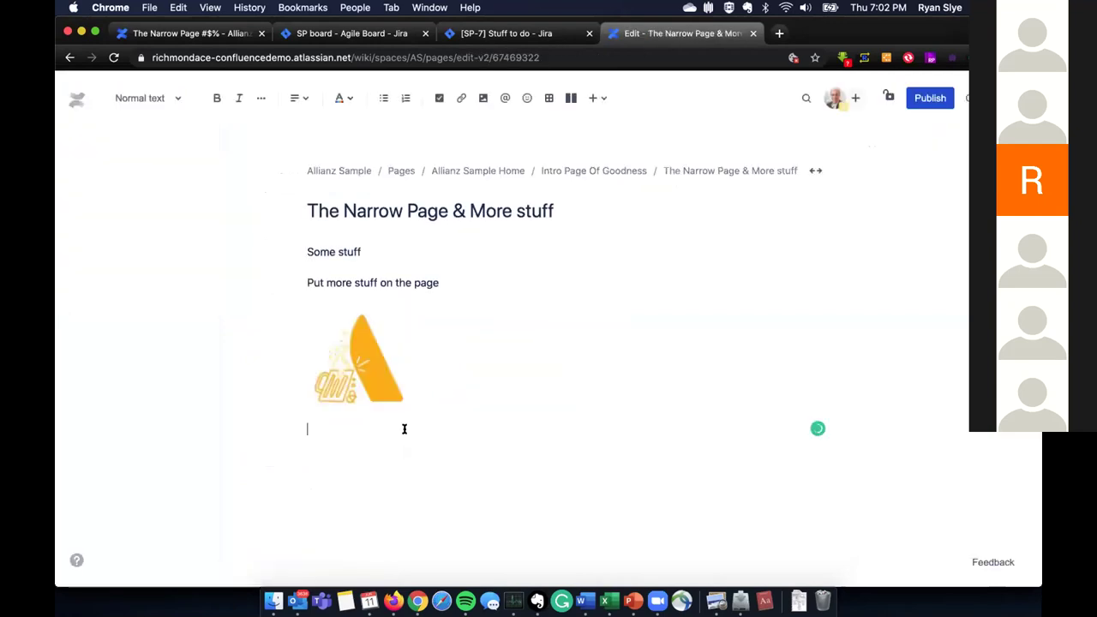
click(591, 98)
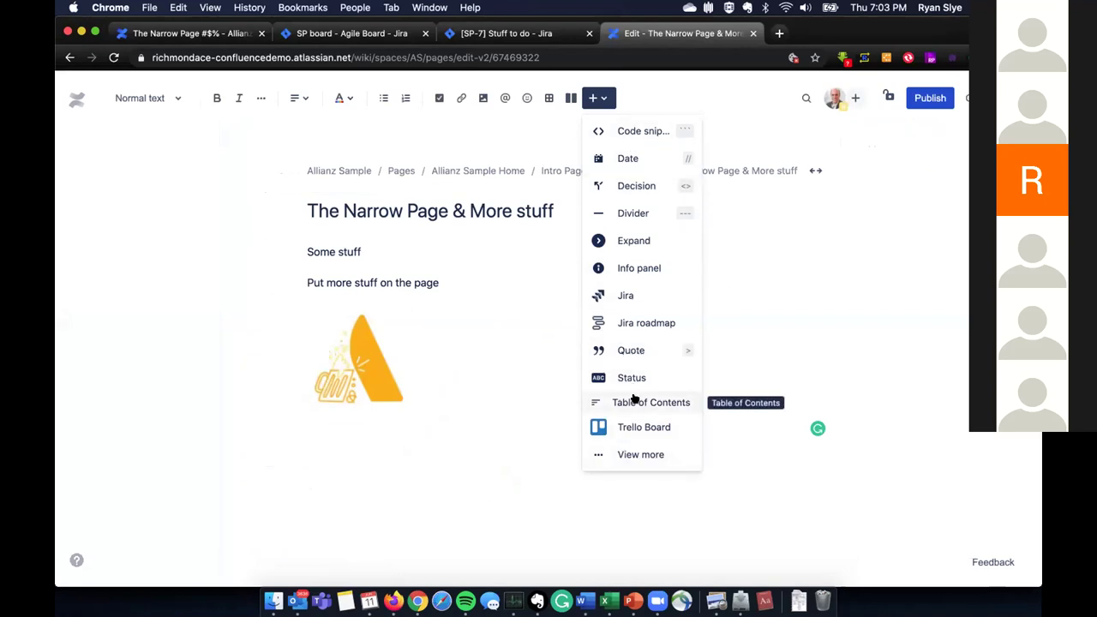
click(630, 324)
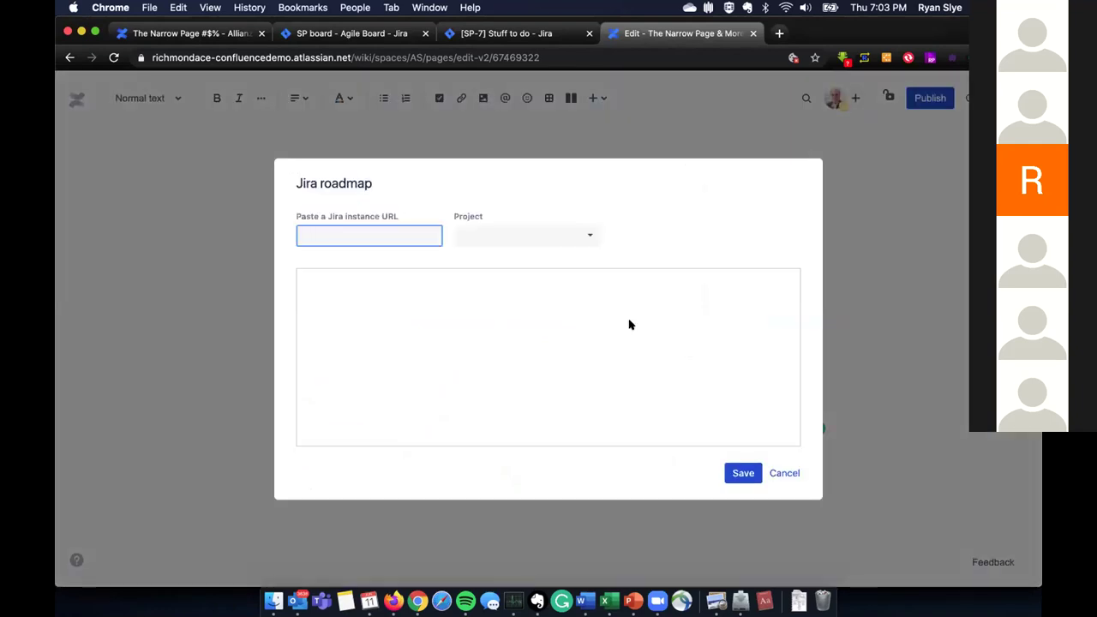
click(775, 471)
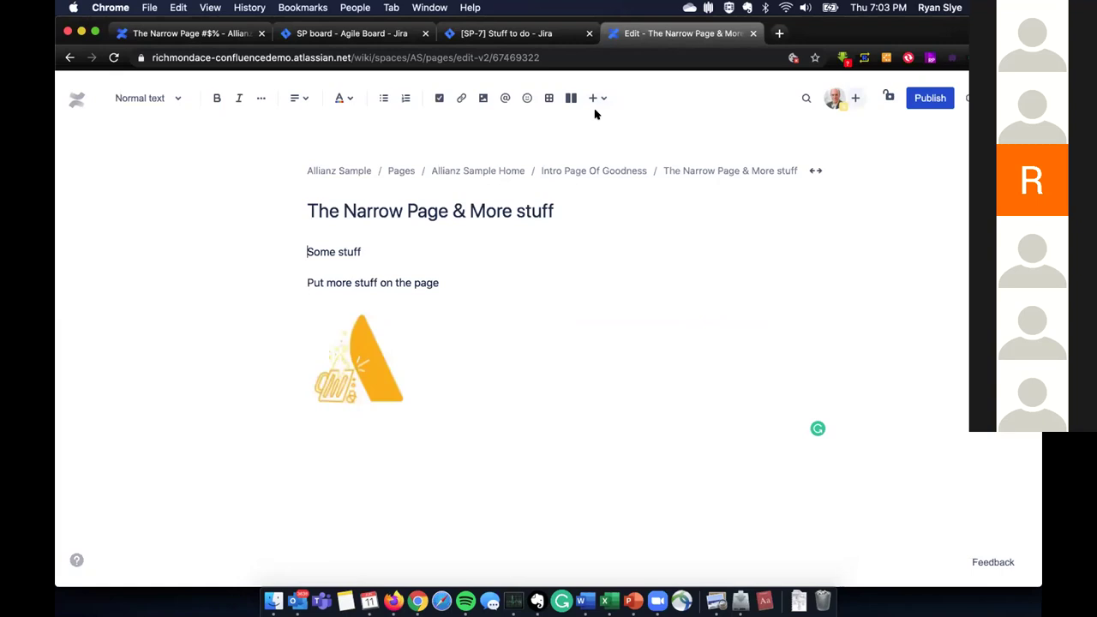
- Search the full macro list for "two" and choose the Two Dimensional Filter Statistics macro for insertion
click(596, 99)
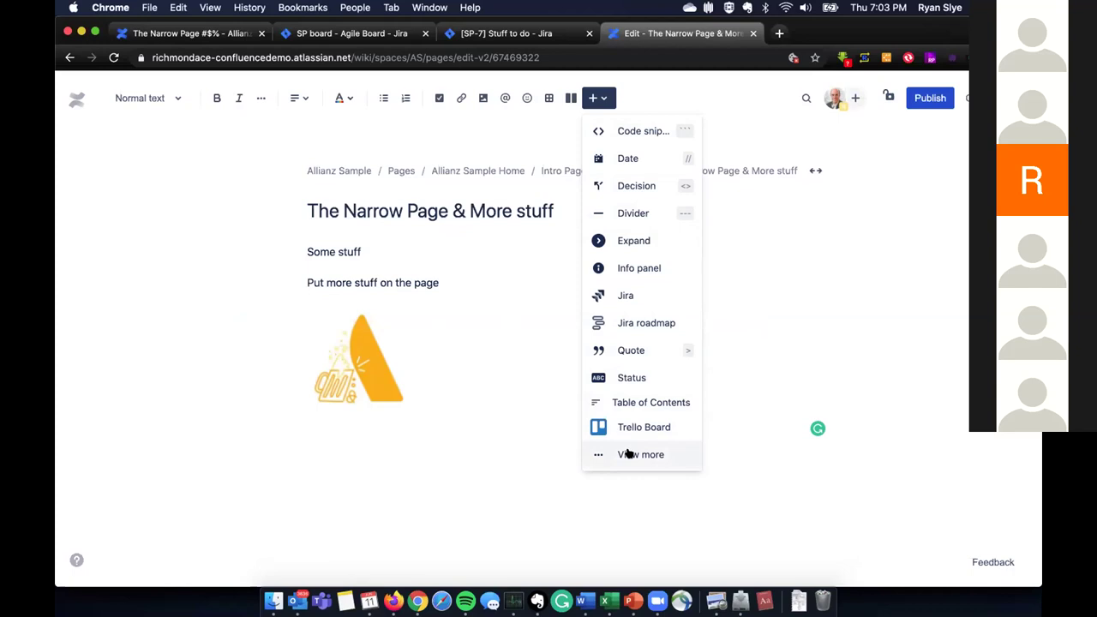
click(598, 454)
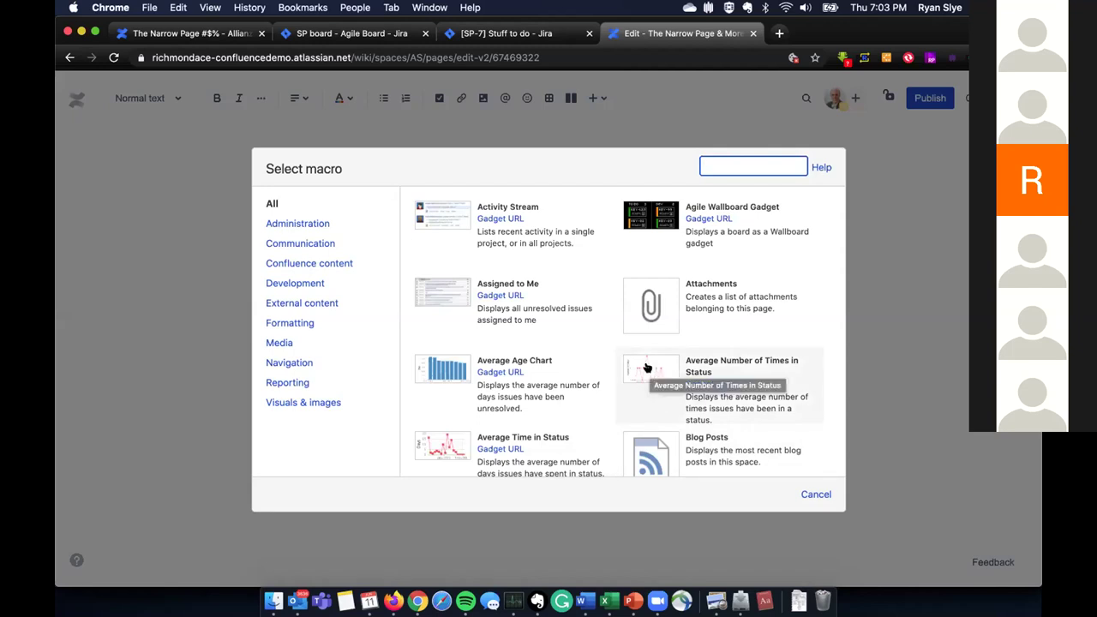
text(two)
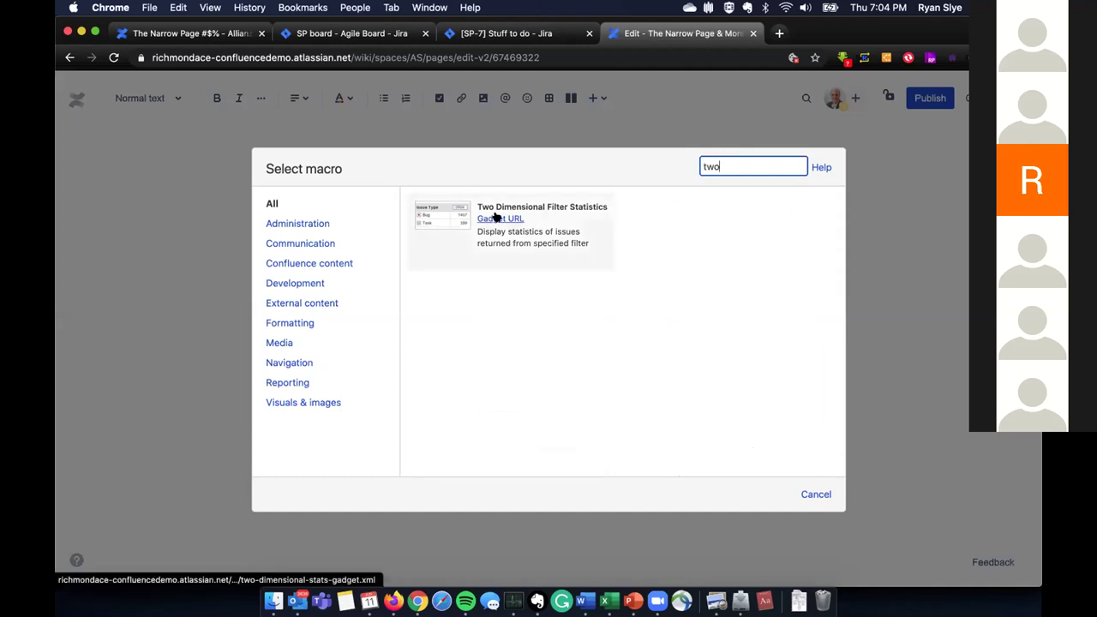
click(460, 208)
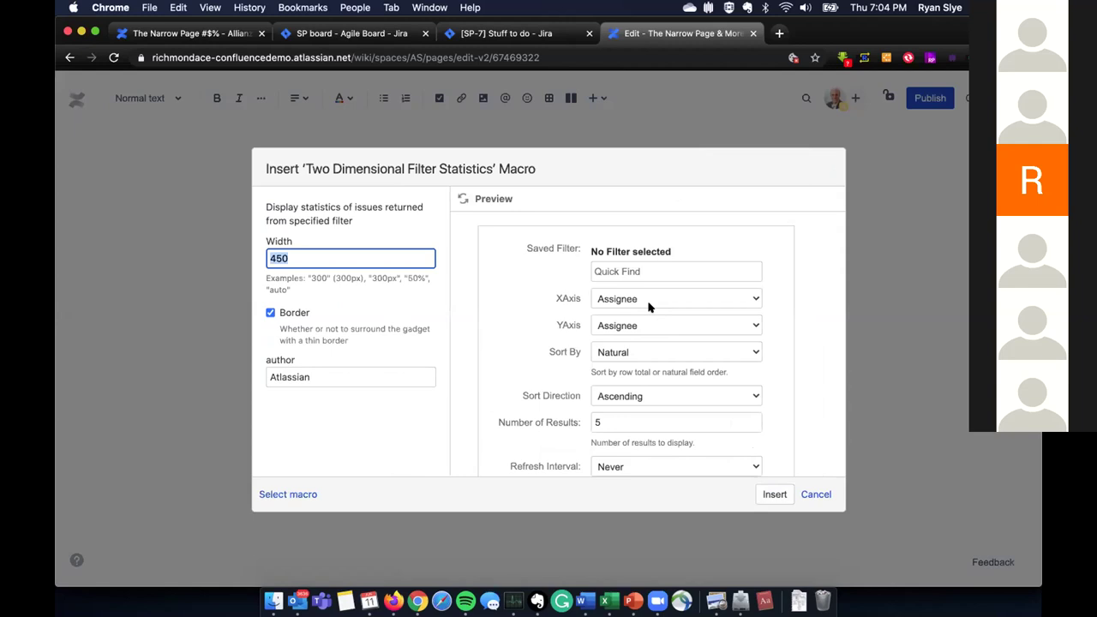
- Set the macro's XAxis to Sprint and YAxis to Status, with sorting by Natural
click(752, 303)
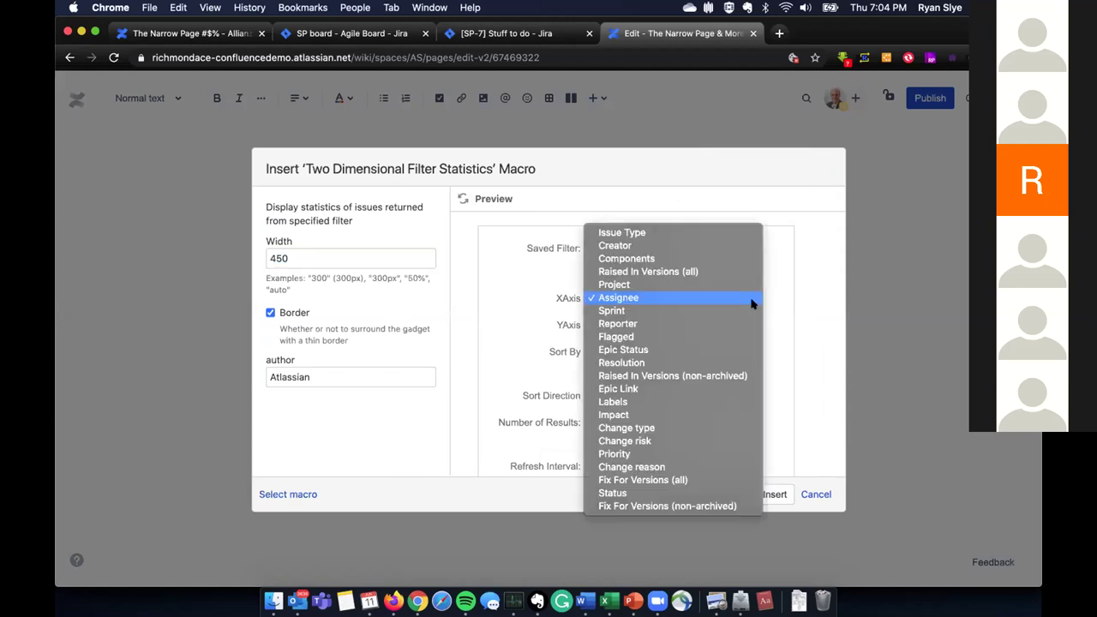
click(693, 312)
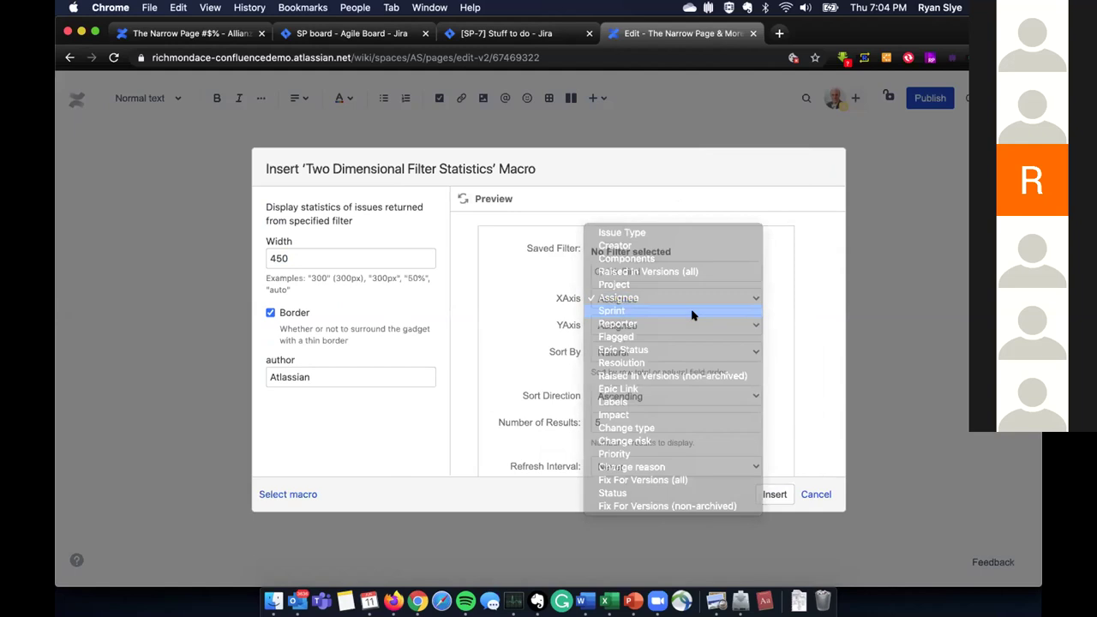
click(755, 327)
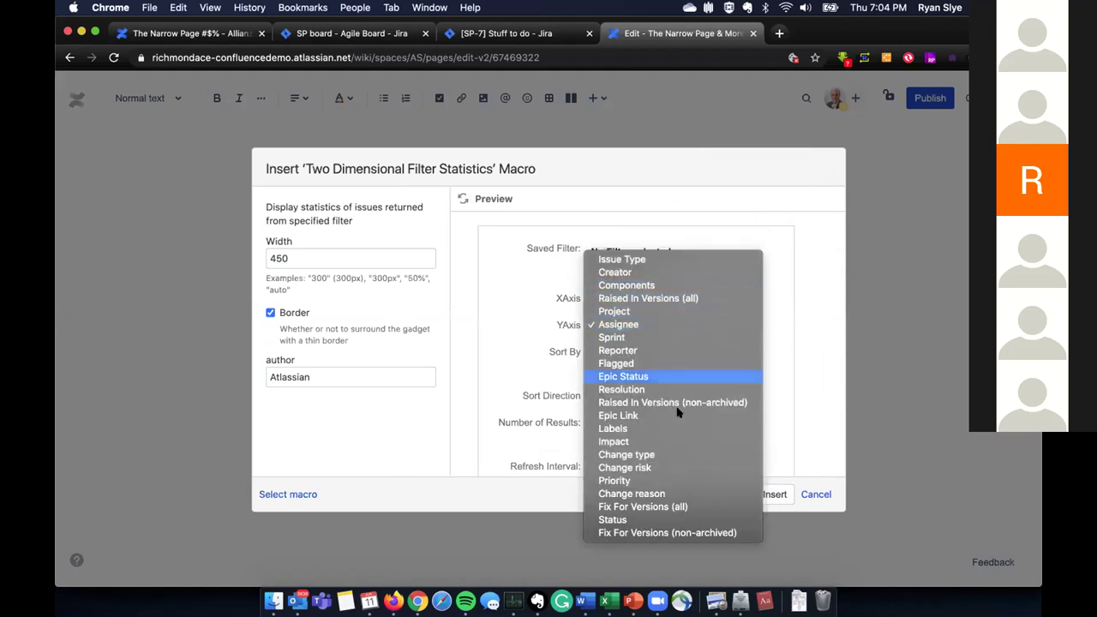
click(657, 519)
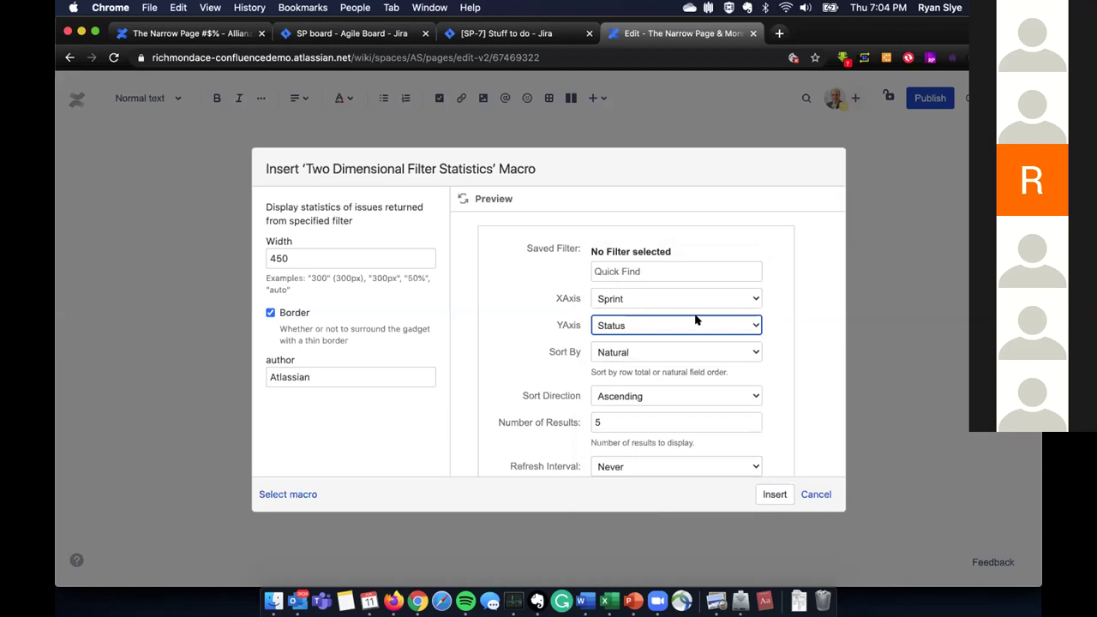
click(751, 347)
click(750, 348)
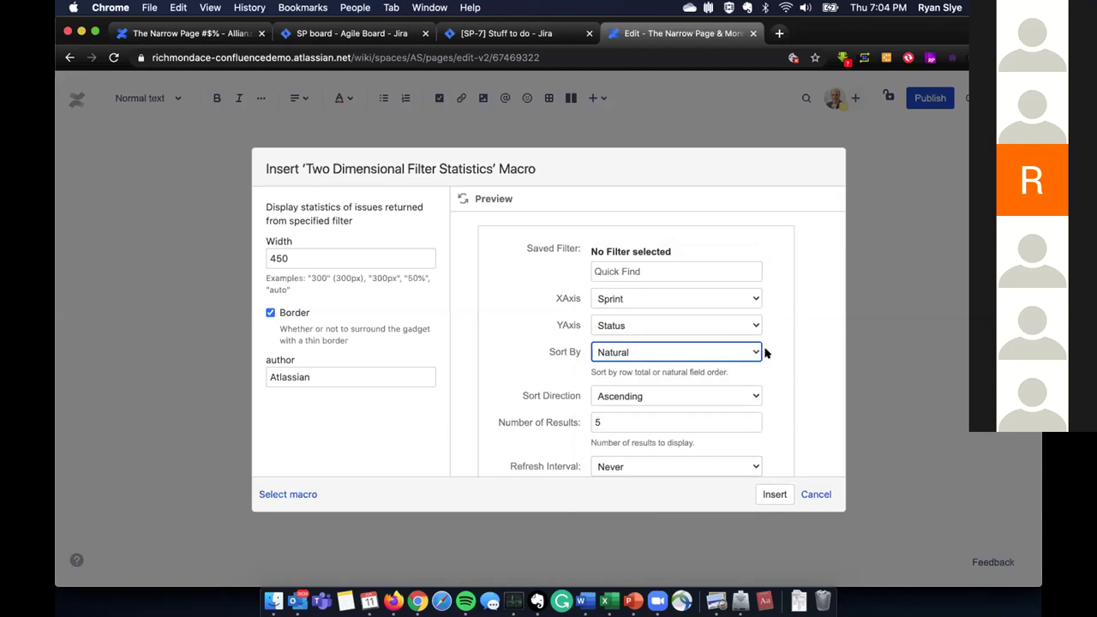
- Set the macro's number of results to 50 and insert it into the page
scroll(775, 339, down, 2)
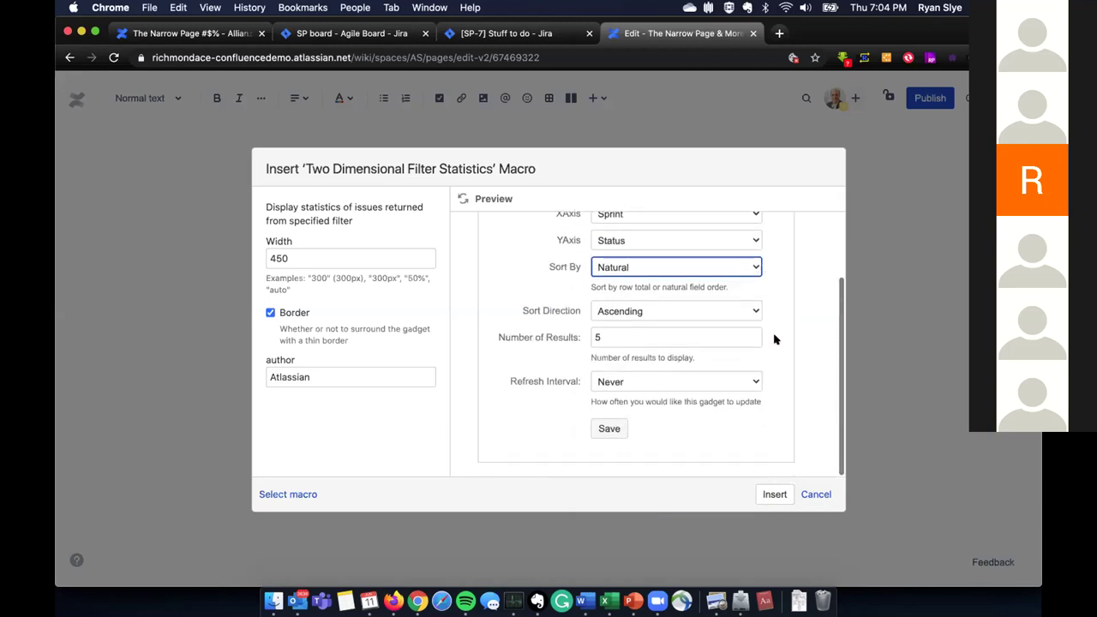
double_click(645, 339)
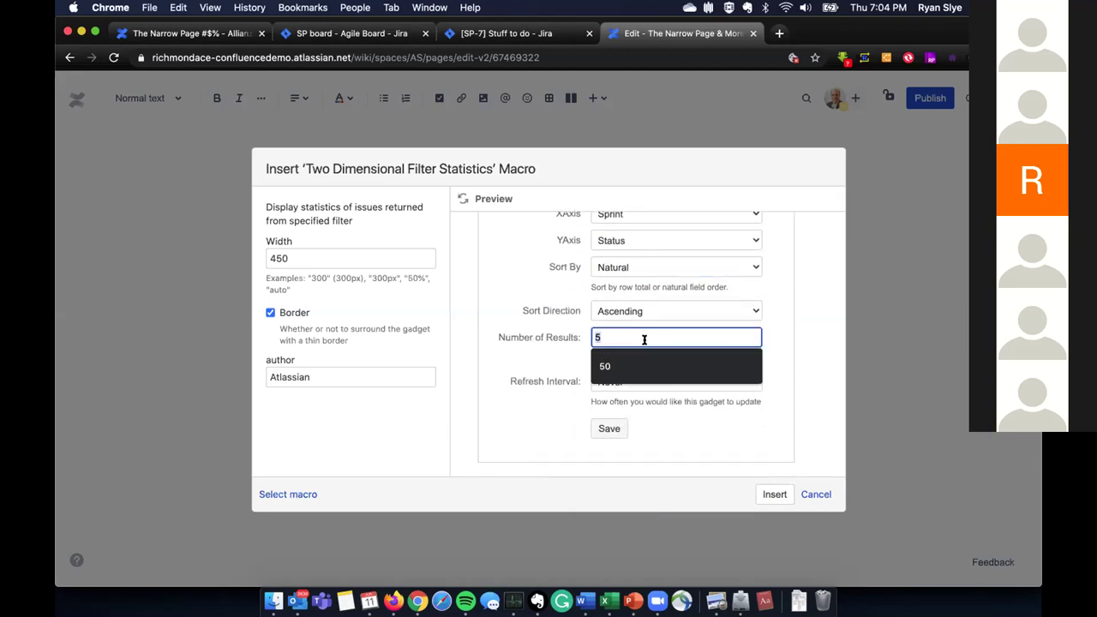
click(641, 366)
click(794, 372)
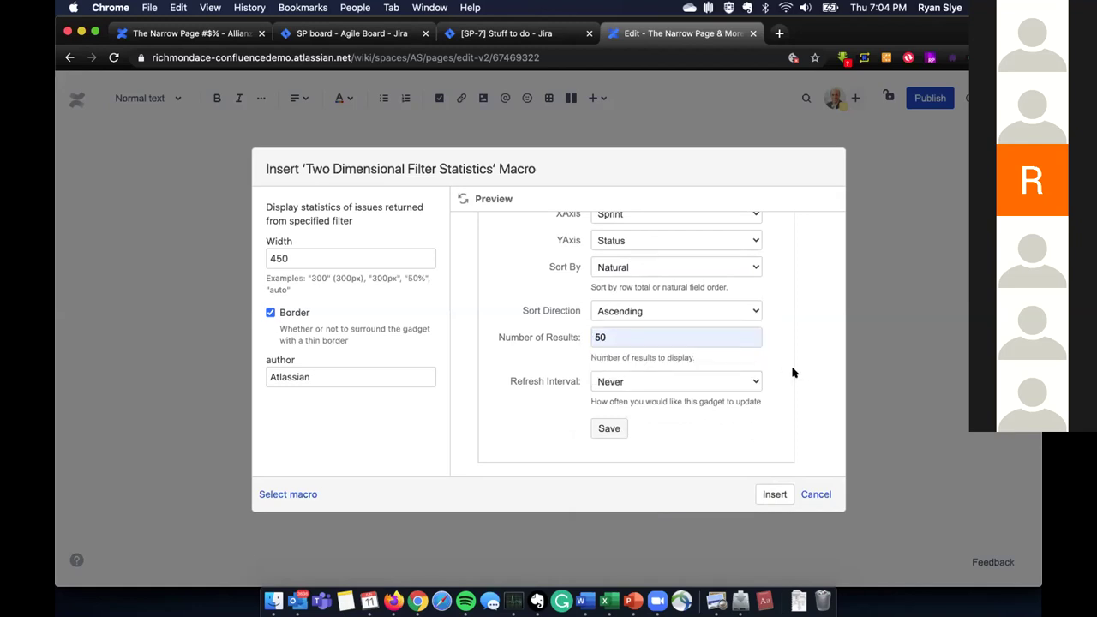
scroll(766, 436, up, 2)
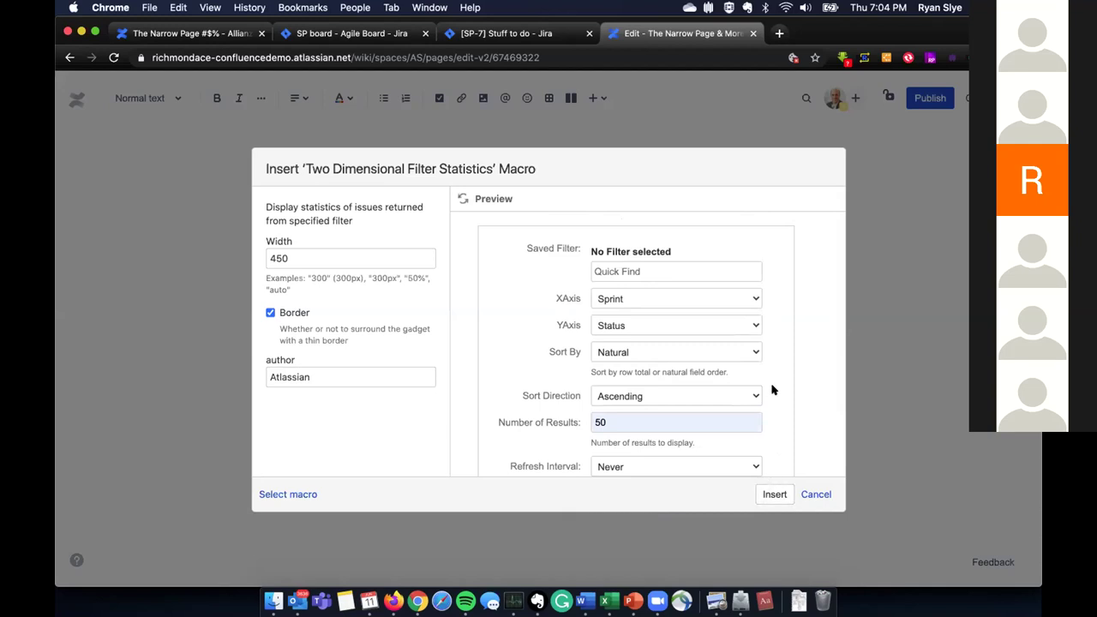
click(774, 494)
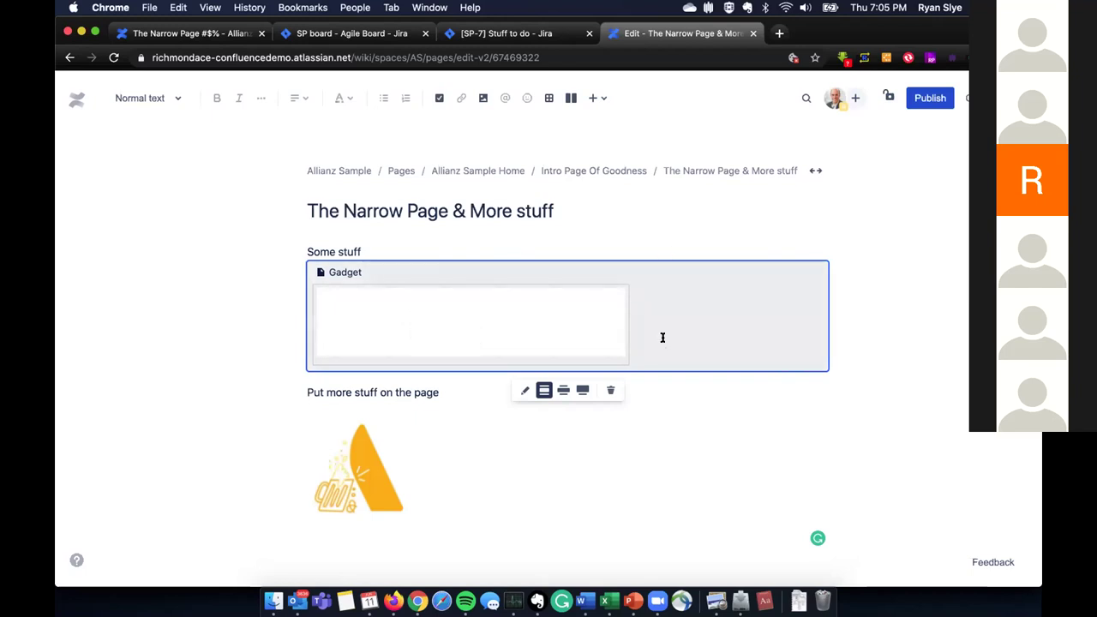
- Insert an expand section below the image and title it "Legend"
click(718, 444)
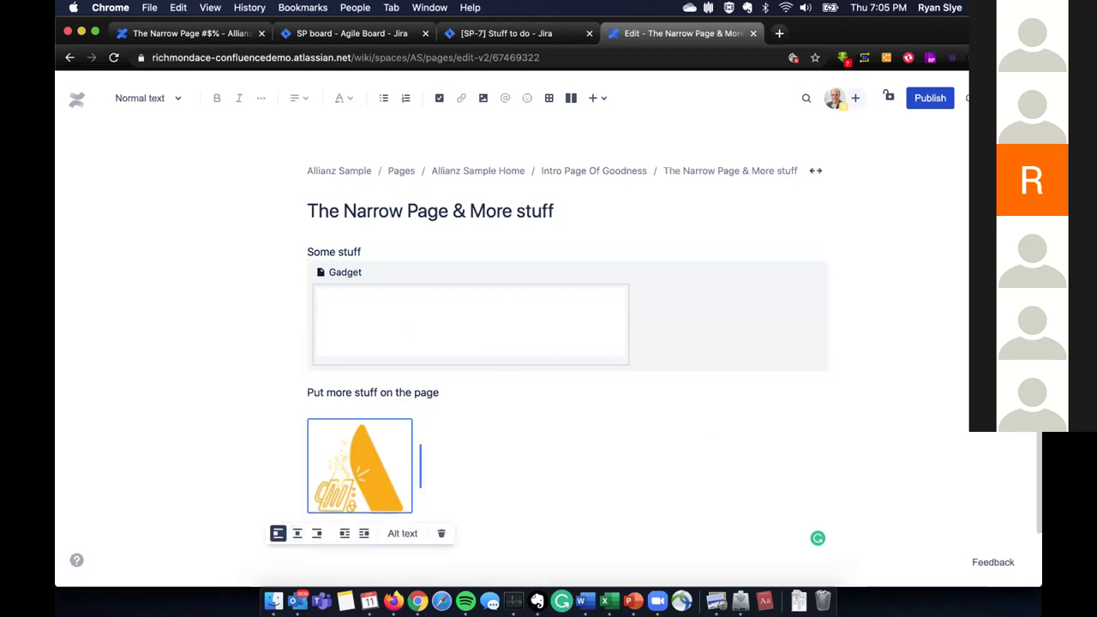
key(Return)
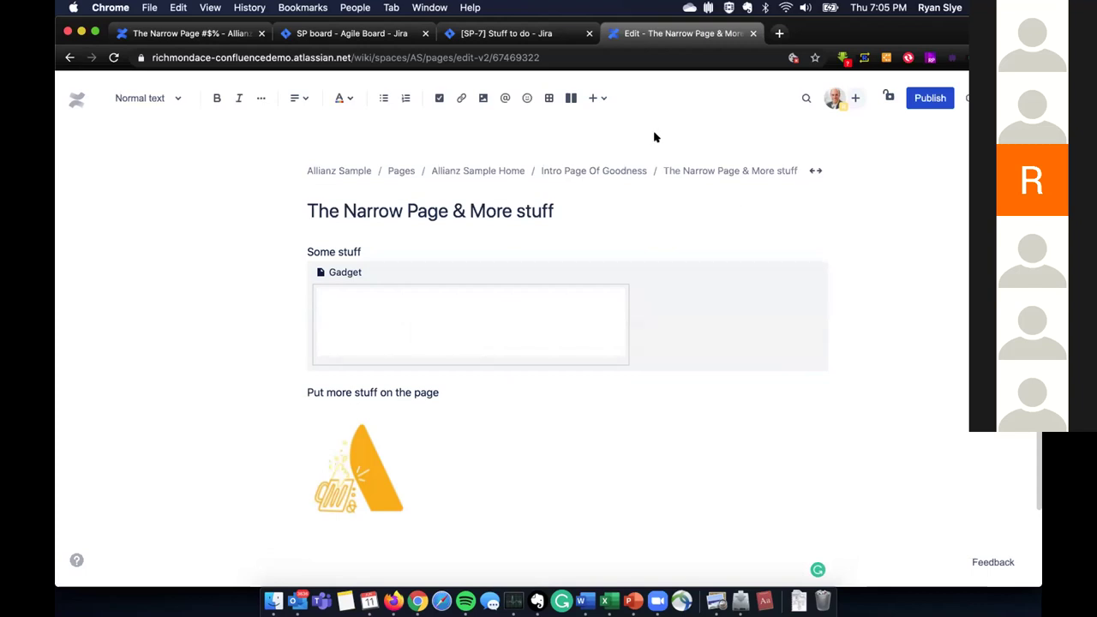
click(594, 98)
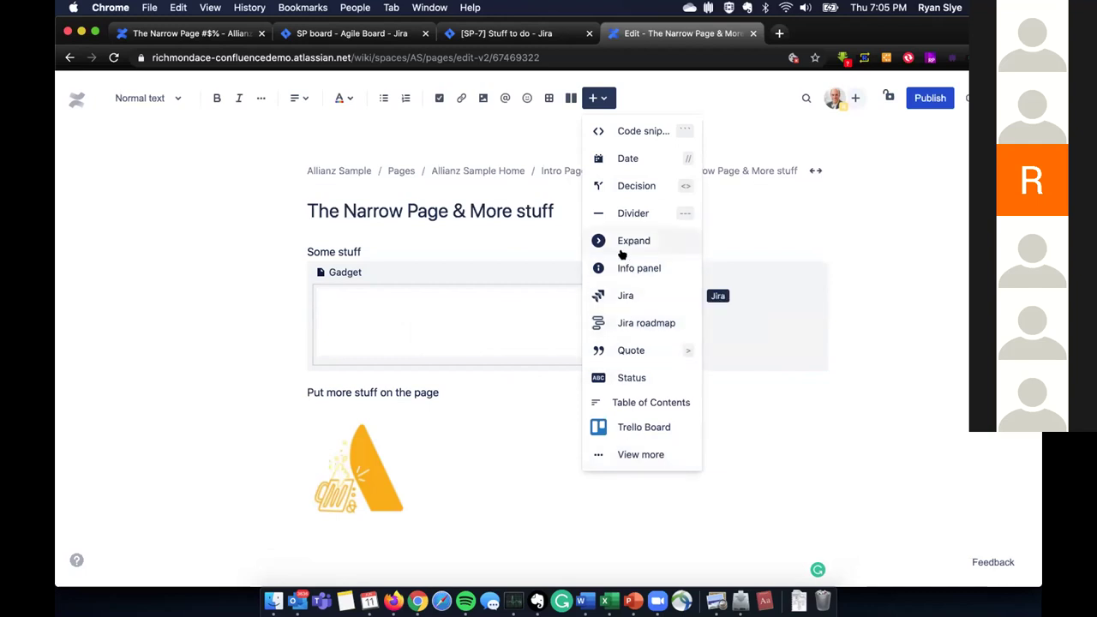
click(620, 244)
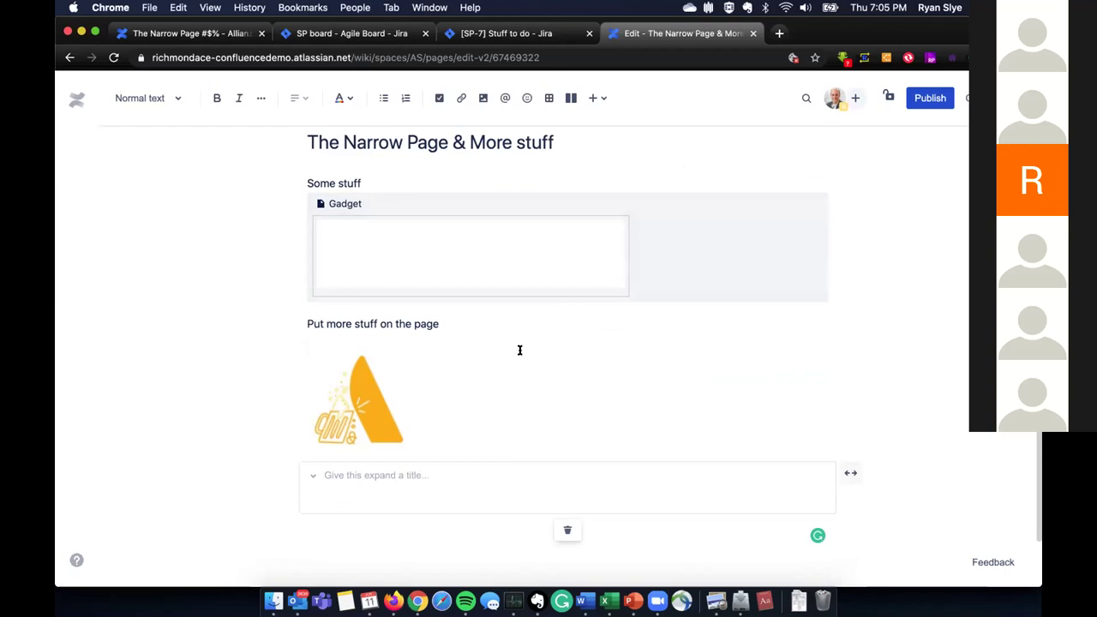
text(L)
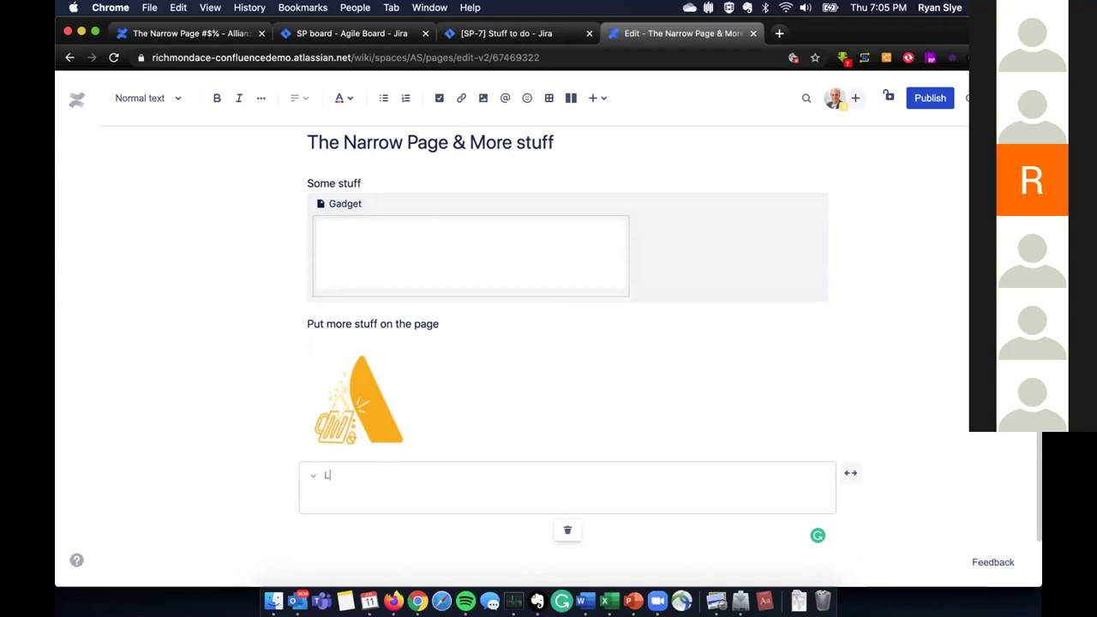
text(egend)
- Insert a grey status label reading PENDING in the body of the Legend section
click(367, 501)
click(594, 98)
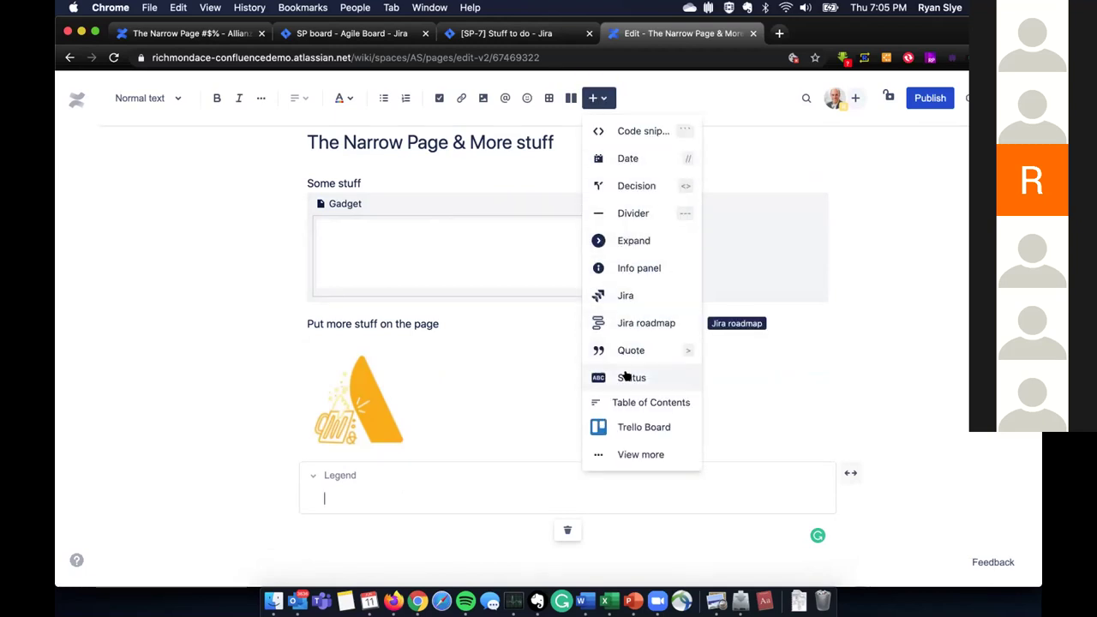
click(627, 377)
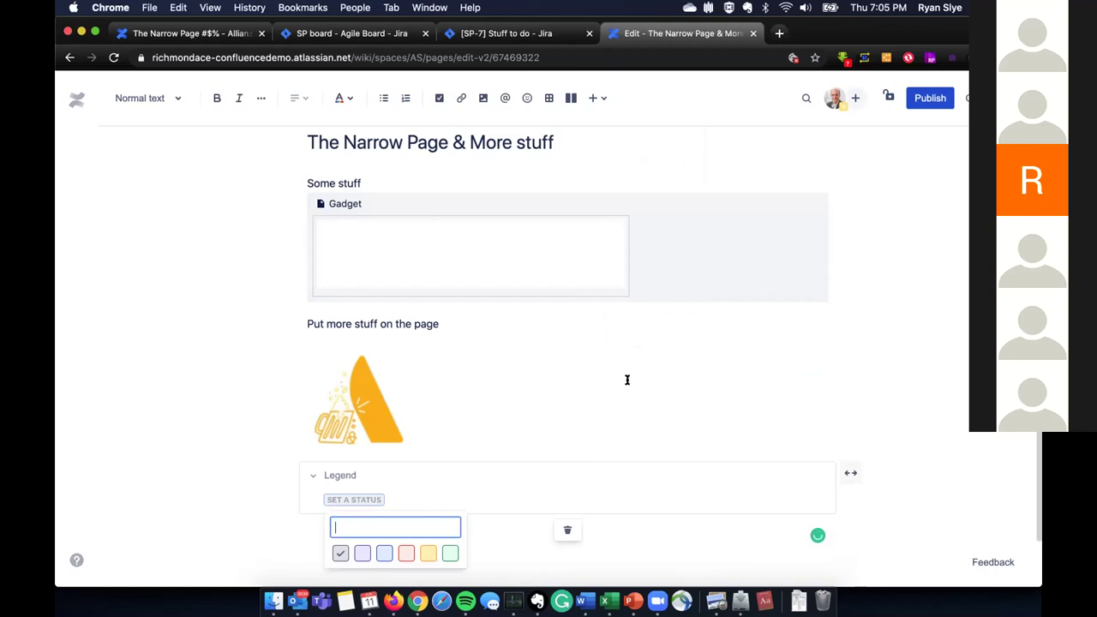
text(PENDING)
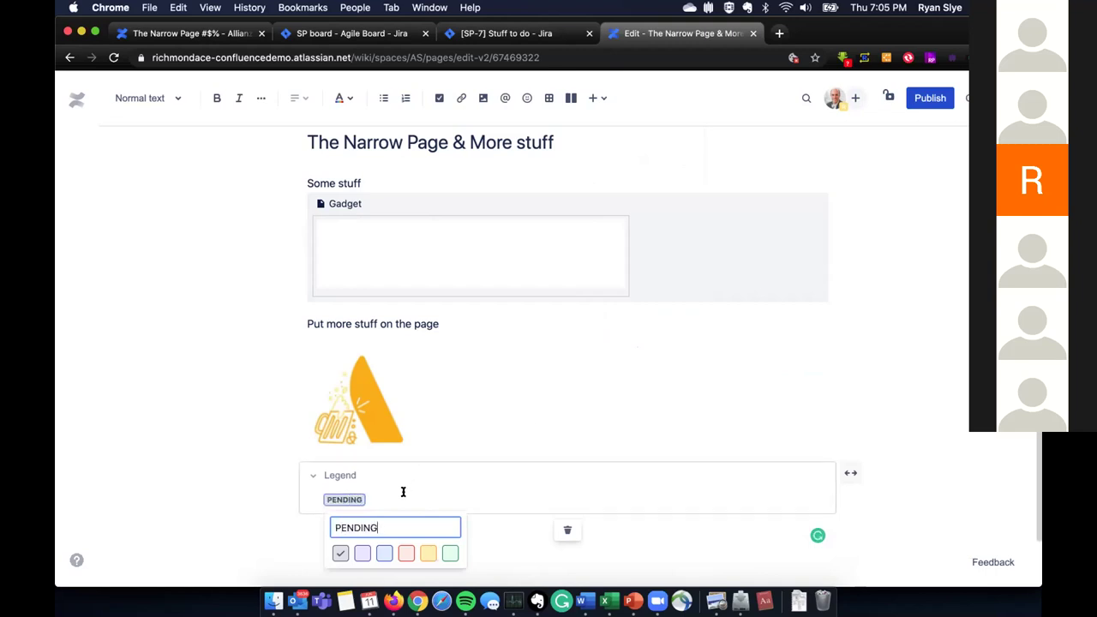
key(Return)
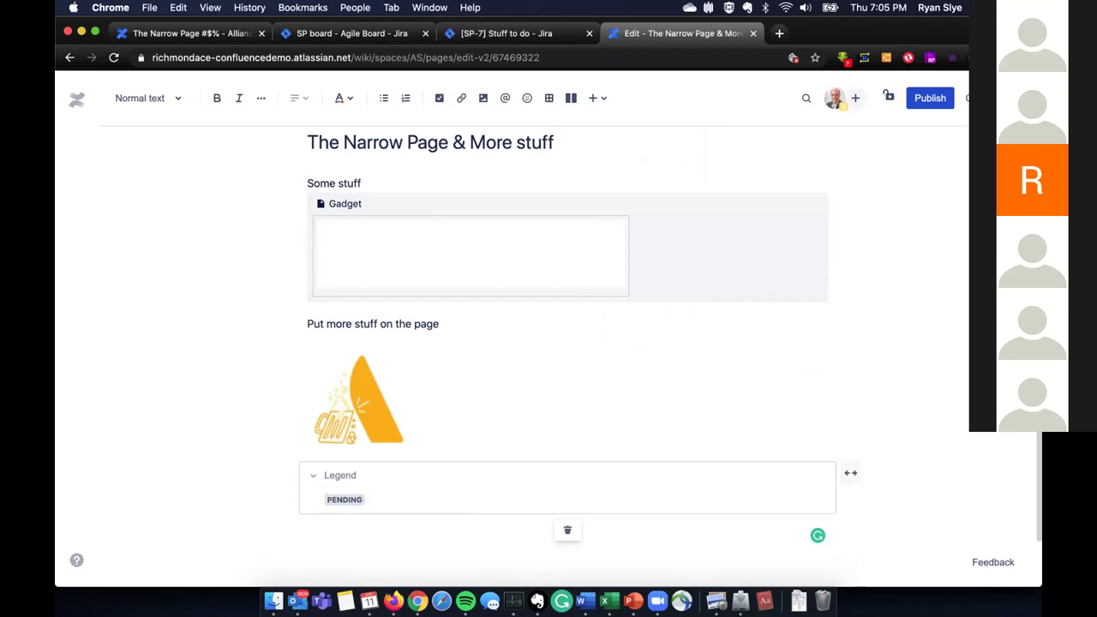
- Add a green status label reading IN PROGRESS on a new line below PENDING in the Legend
key(Return)
text(/)
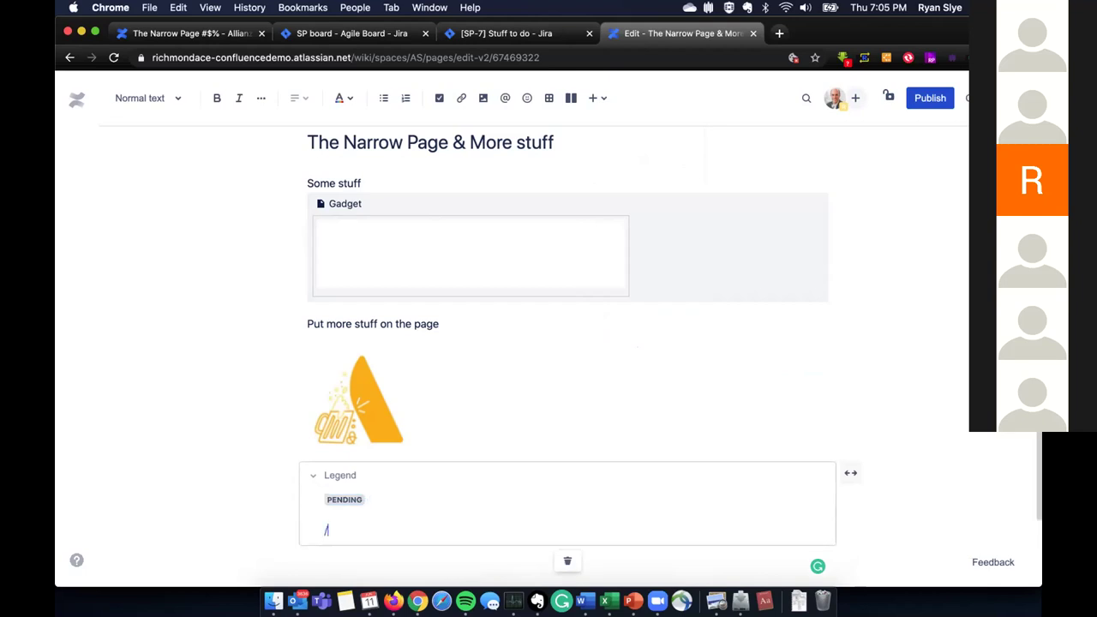
text(sta)
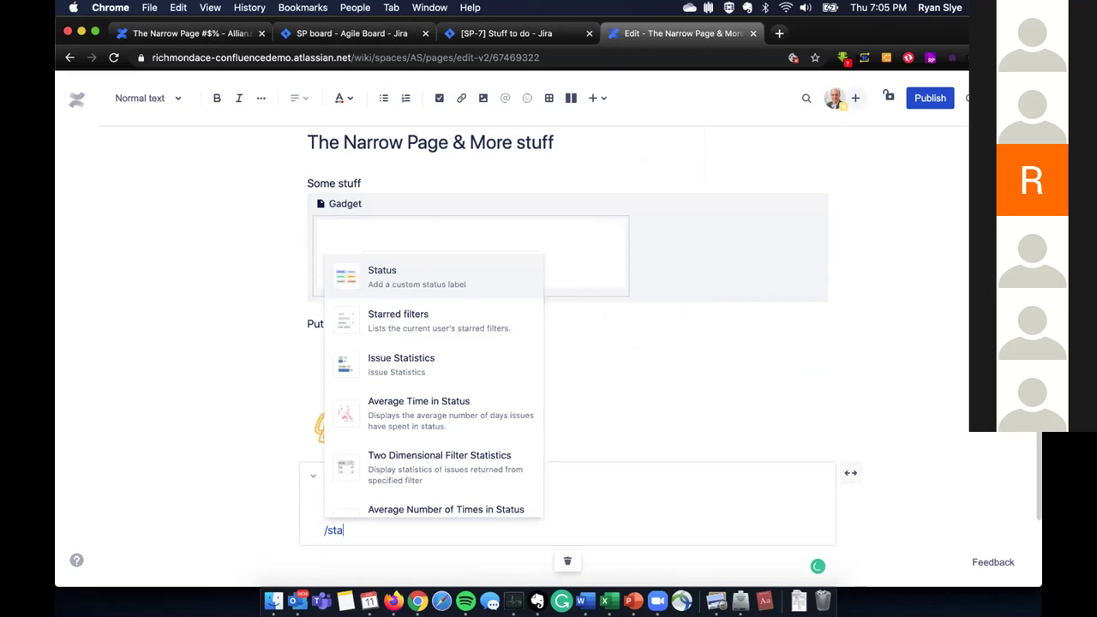
key(Return)
text(IN PRGRE)
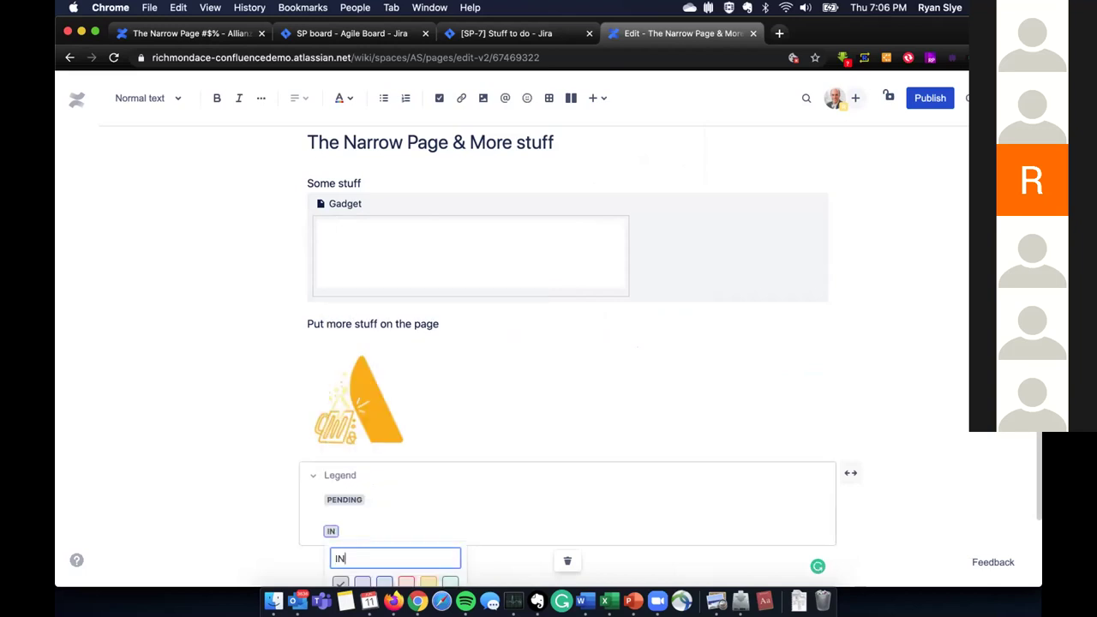
key(BackSpace)
key(BackSpace)
key(BackSpace)
text(OGRESS)
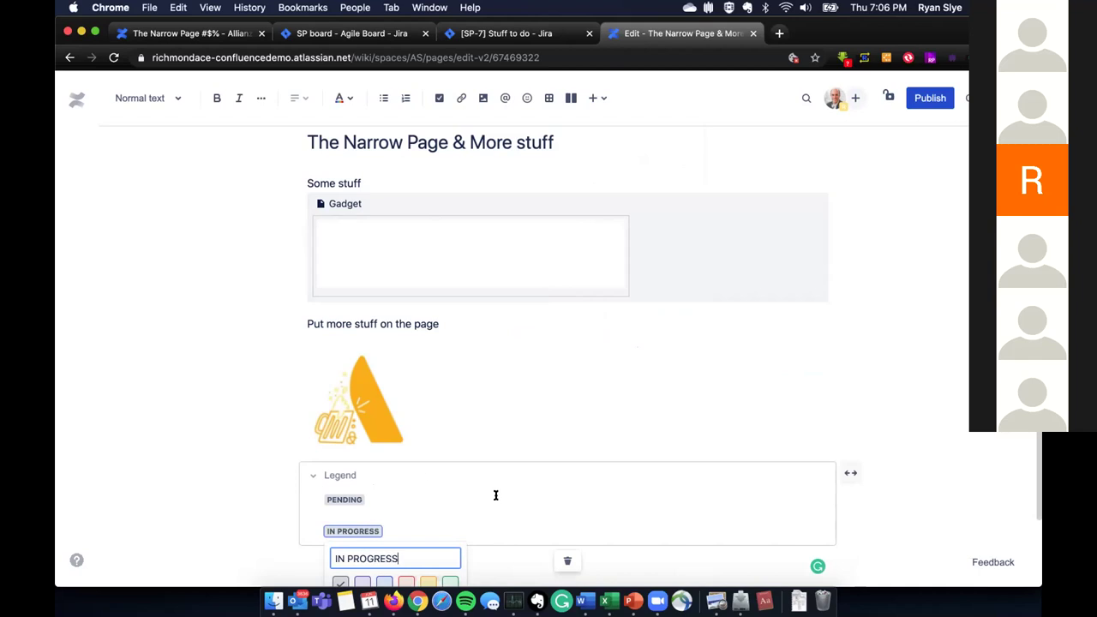
click(450, 582)
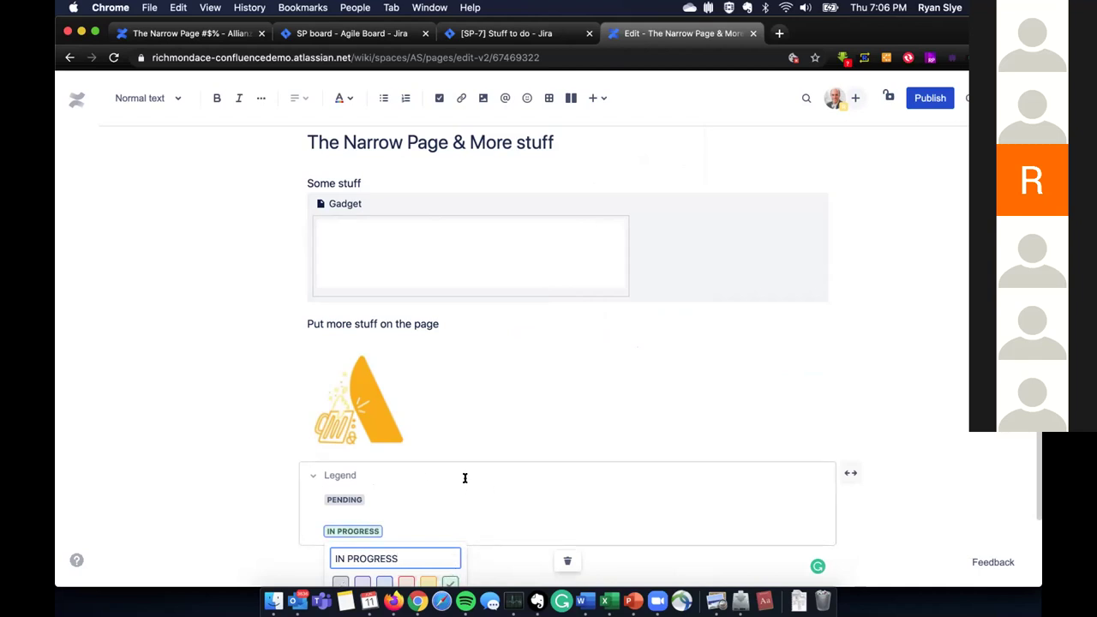
scroll(464, 477, down, 2)
key(Escape)
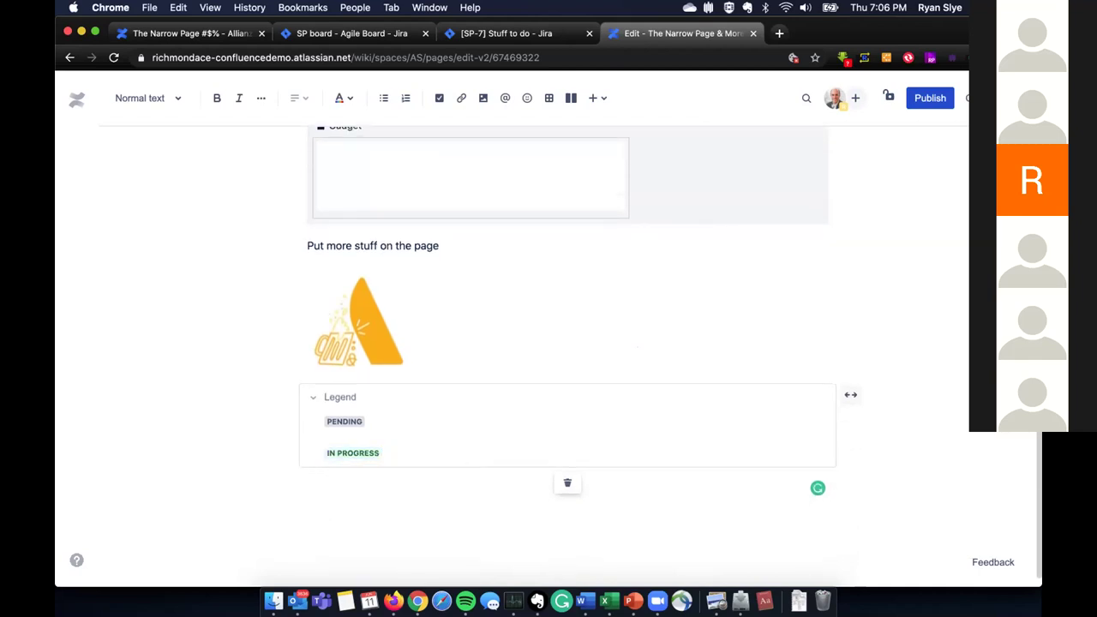
- Add a blue COMPLETE status label on a new line below IN PROGRESS, followed by the text "= it is done"
key(Return)
text(/sta)
scroll(437, 424, down, 1)
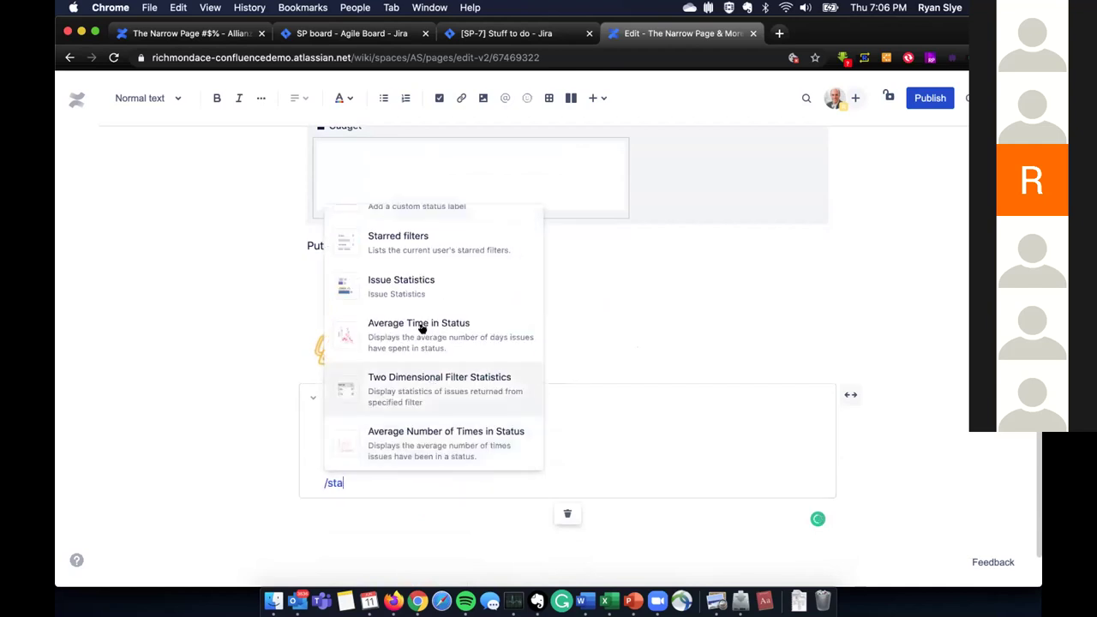
scroll(408, 250, up, 1)
click(407, 228)
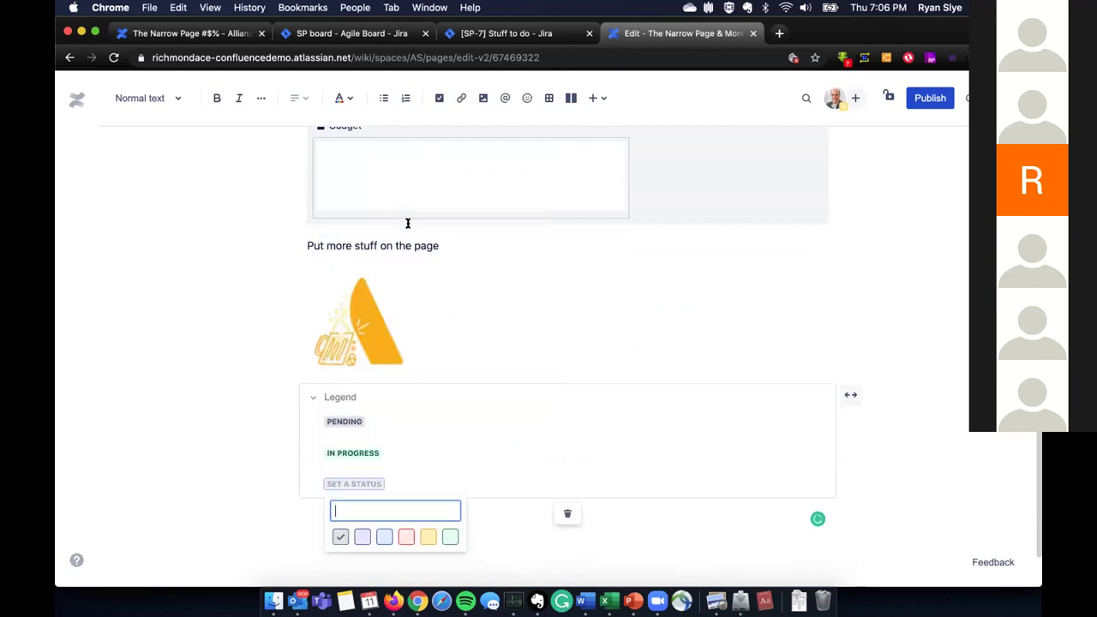
text(COMPLETE)
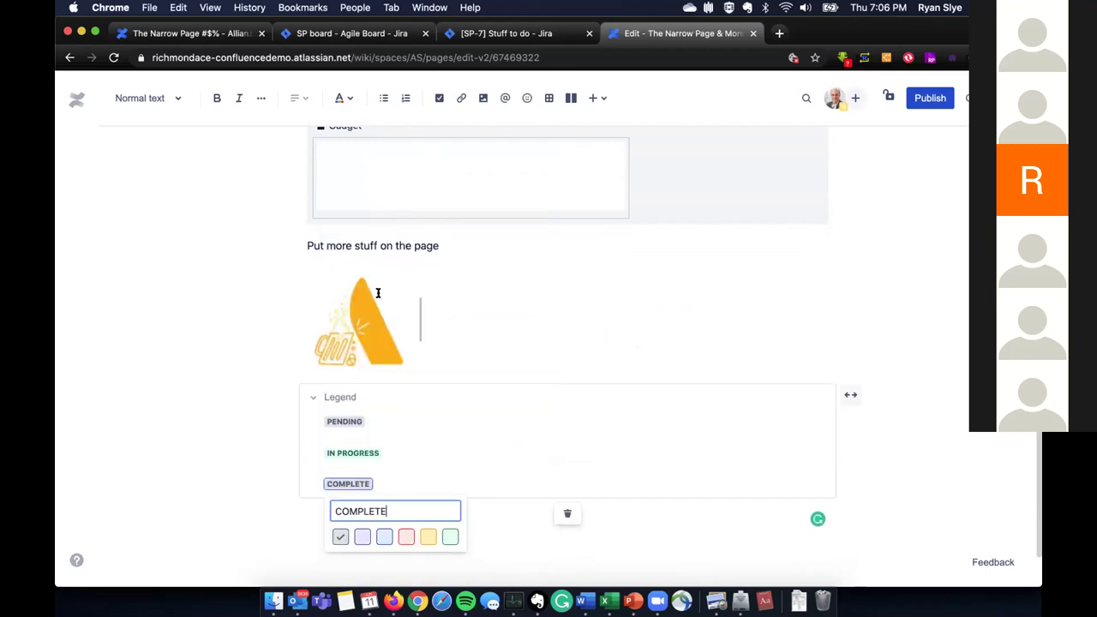
click(385, 537)
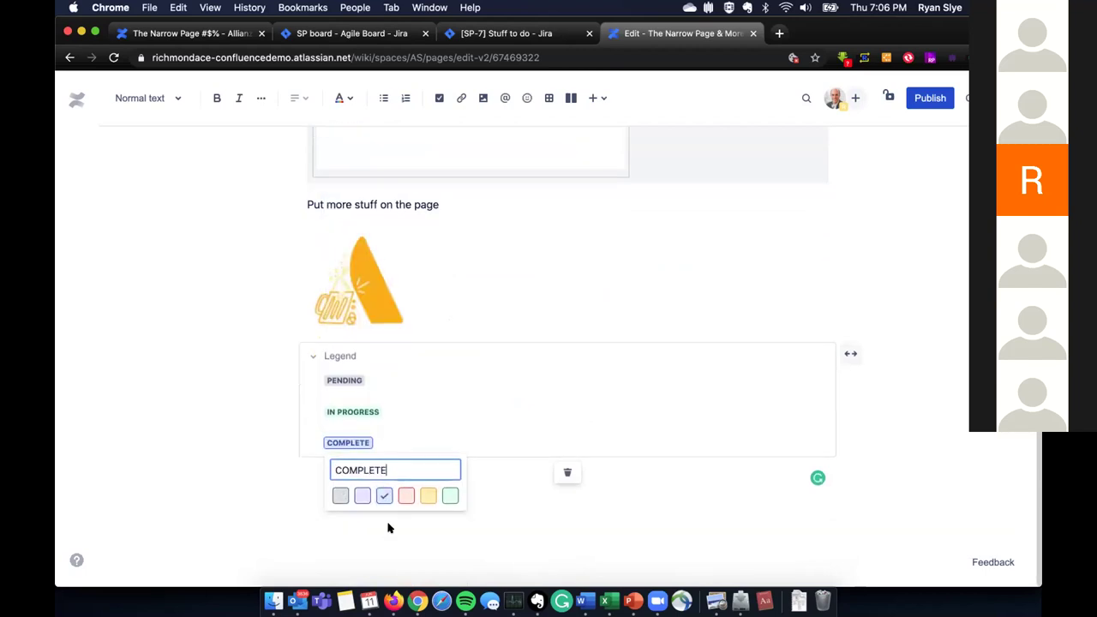
click(494, 505)
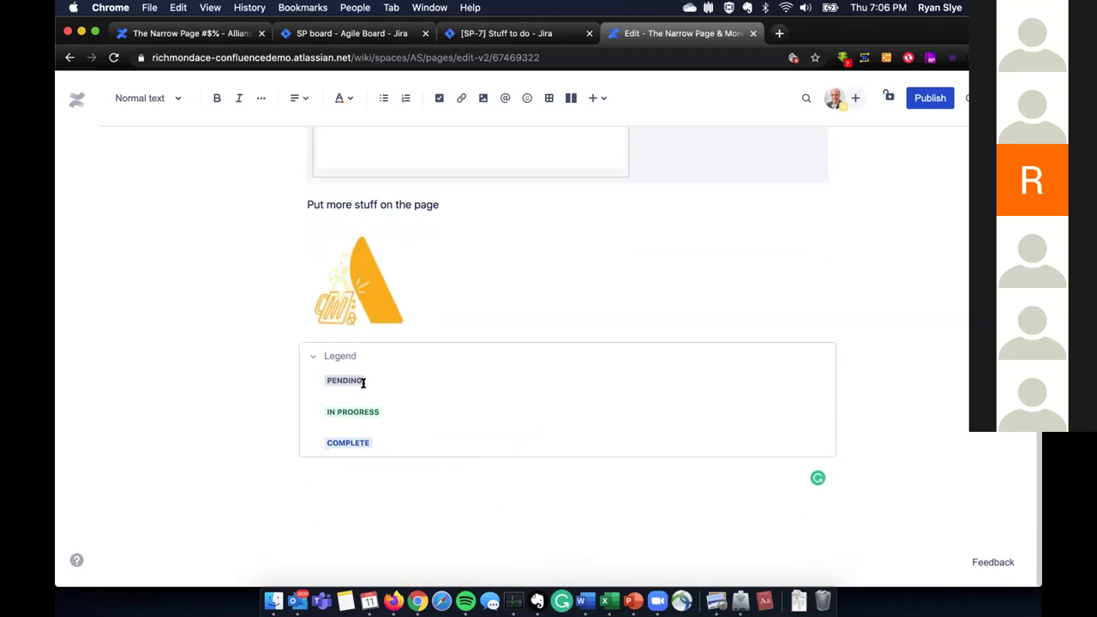
click(402, 437)
text(= it is done)
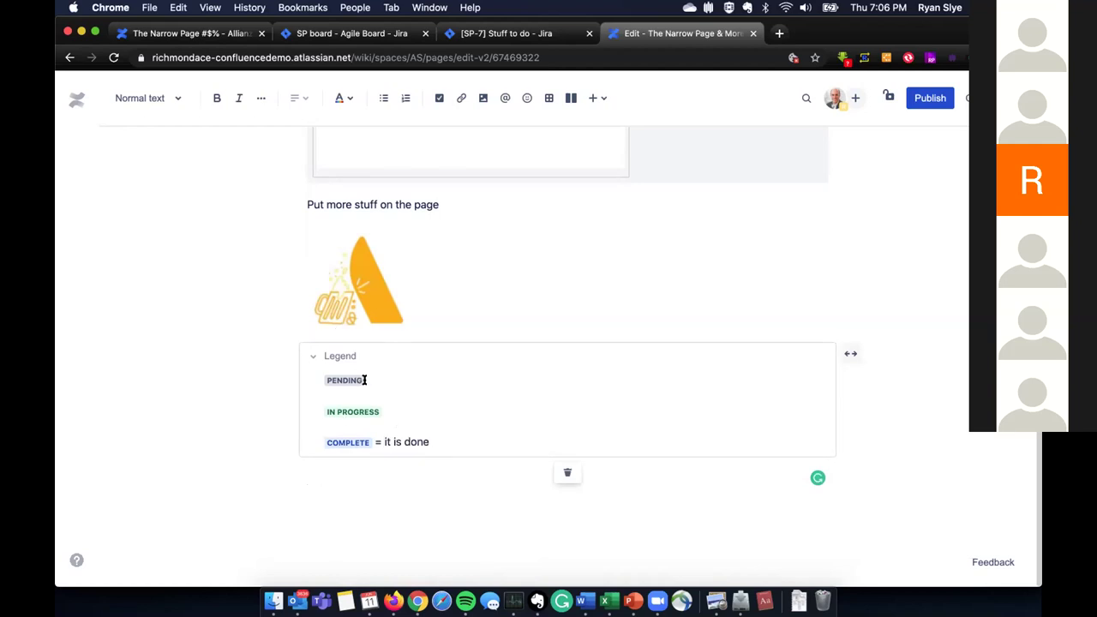
- Publish the page and test the Legend section by expanding and collapsing it
click(629, 492)
click(926, 101)
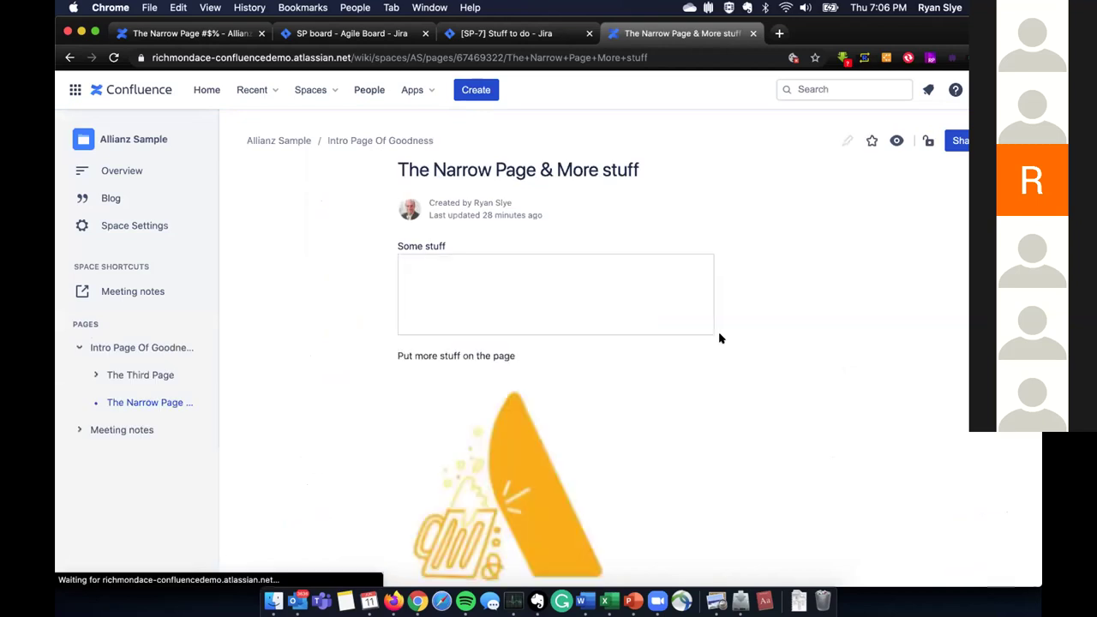
scroll(720, 339, down, 3)
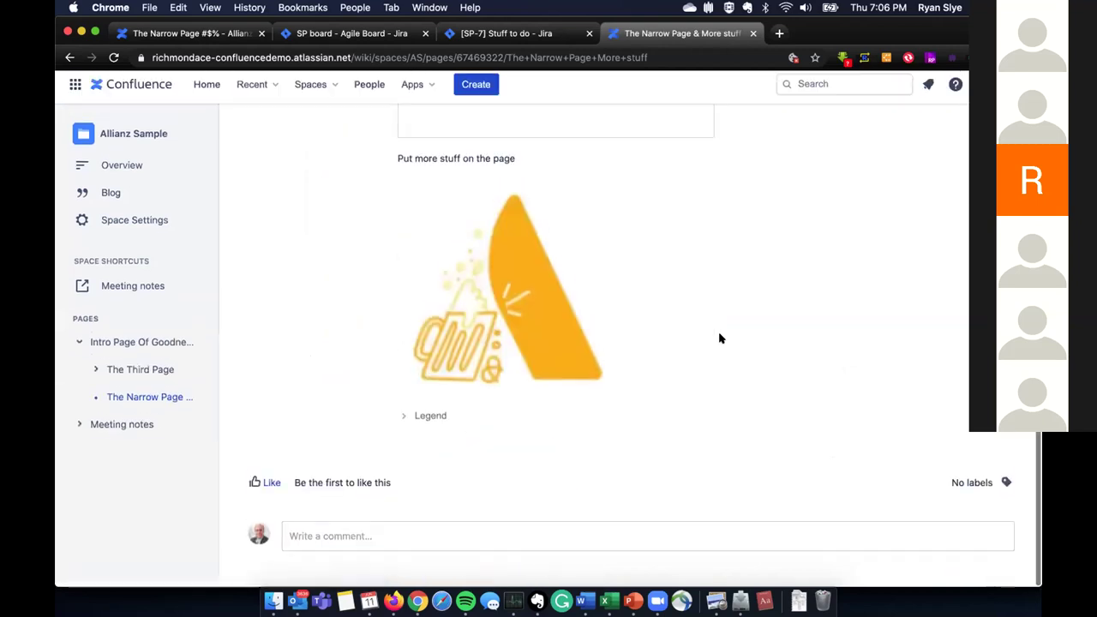
click(403, 423)
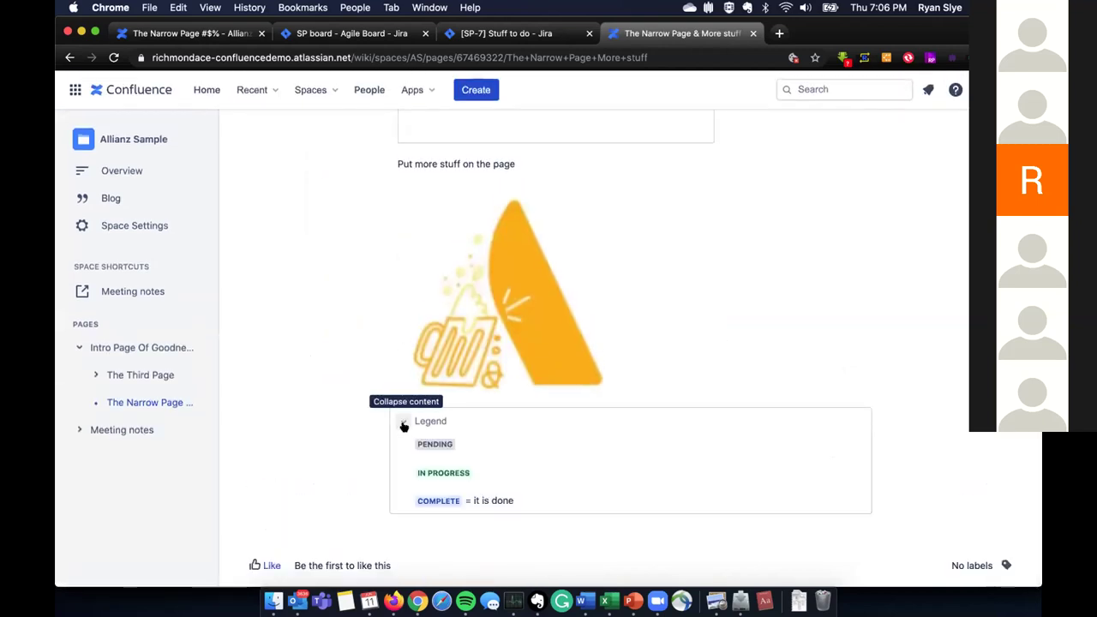
click(404, 421)
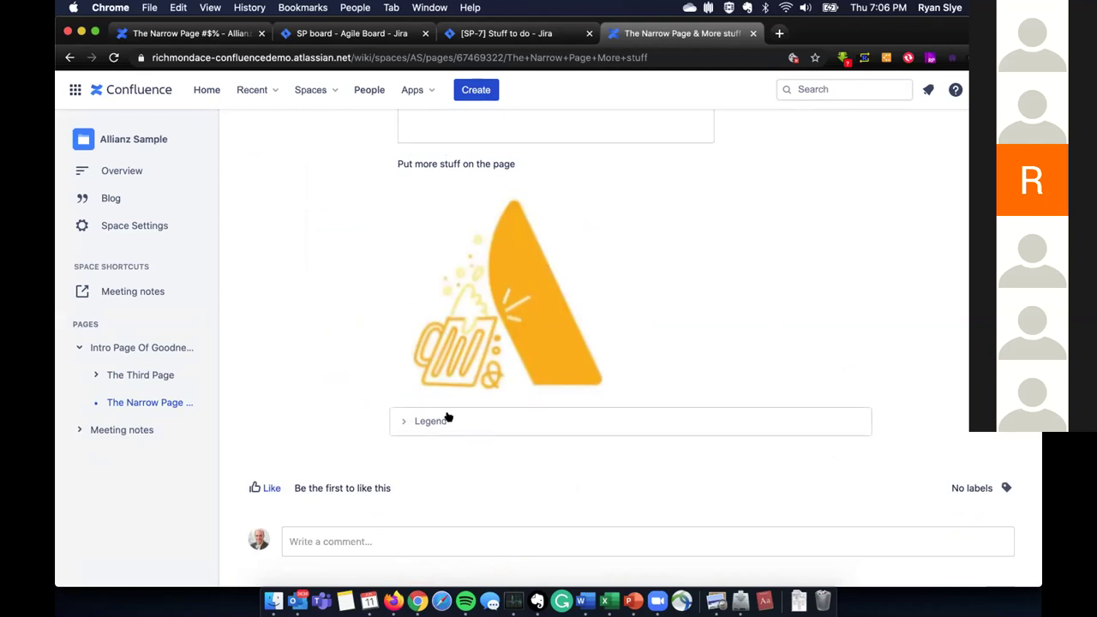
click(405, 424)
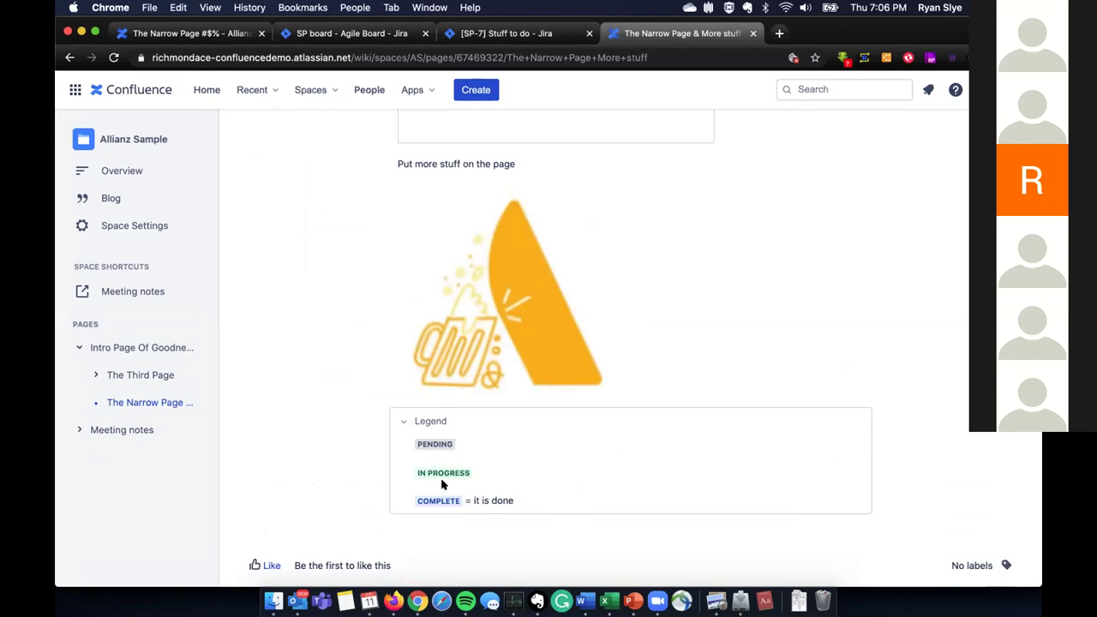
click(431, 420)
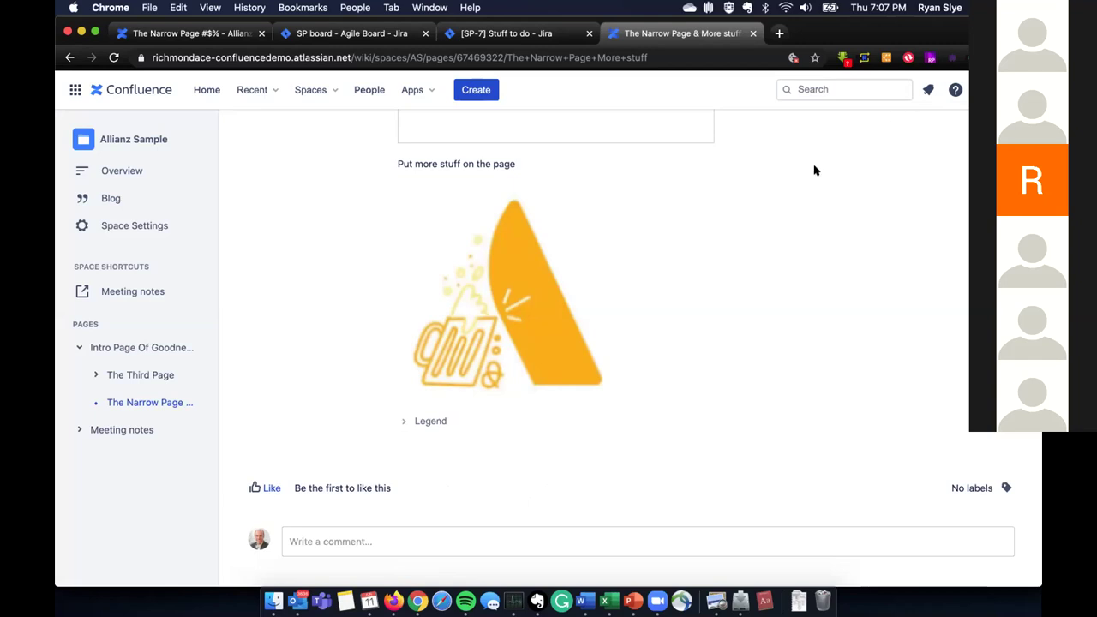
- Reopen the page for editing, search the macros for "road" and start inserting a Roadmap Planner
scroll(815, 170, up, 5)
click(847, 142)
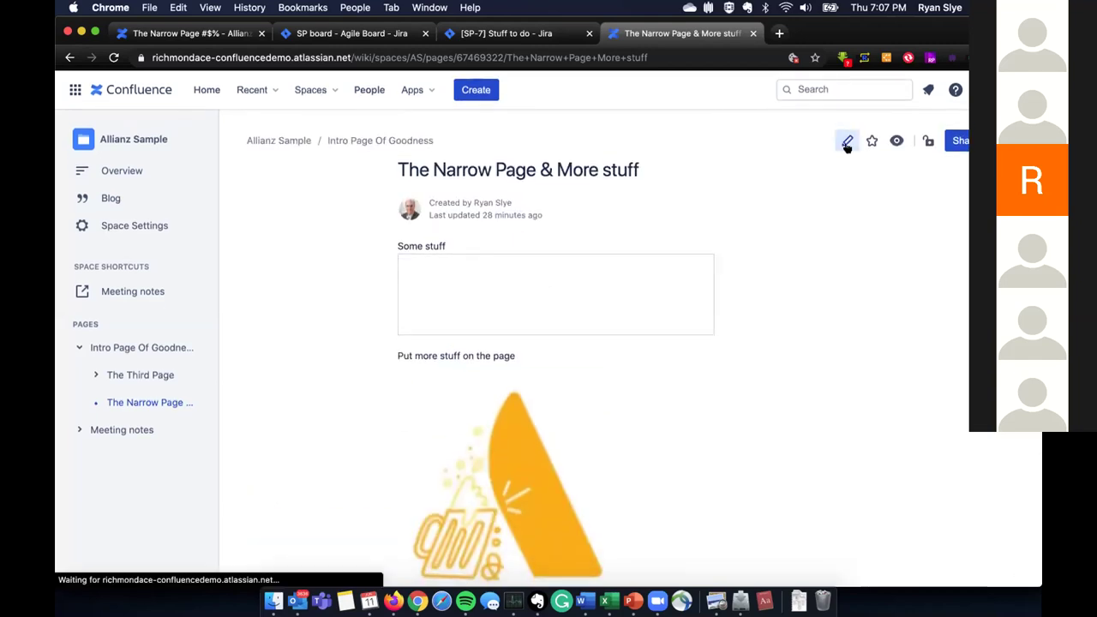
scroll(705, 336, down, 2)
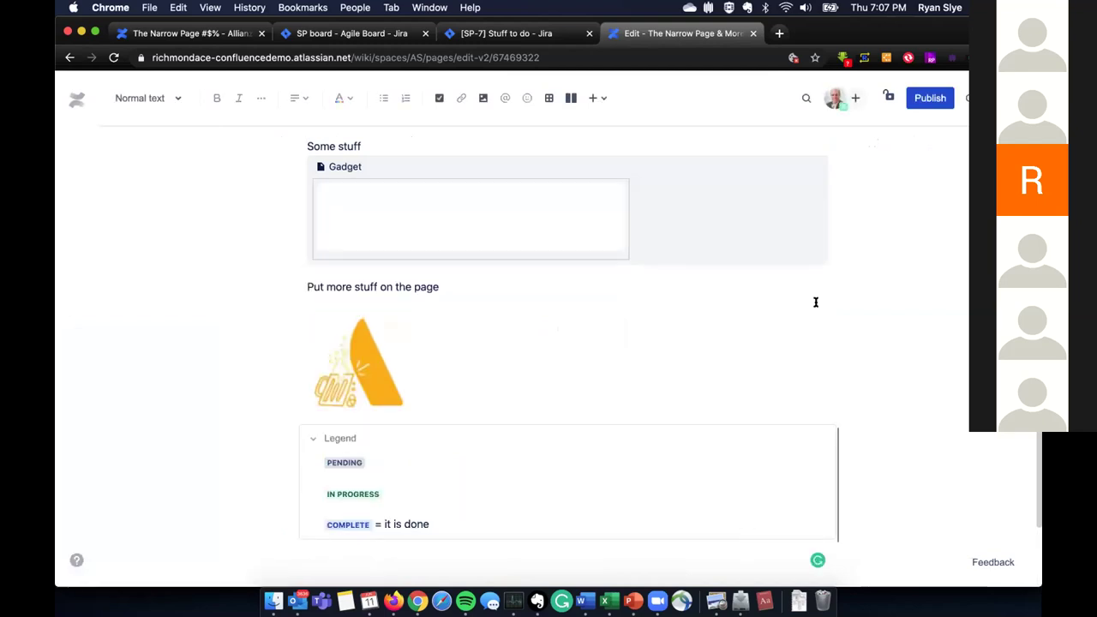
click(597, 98)
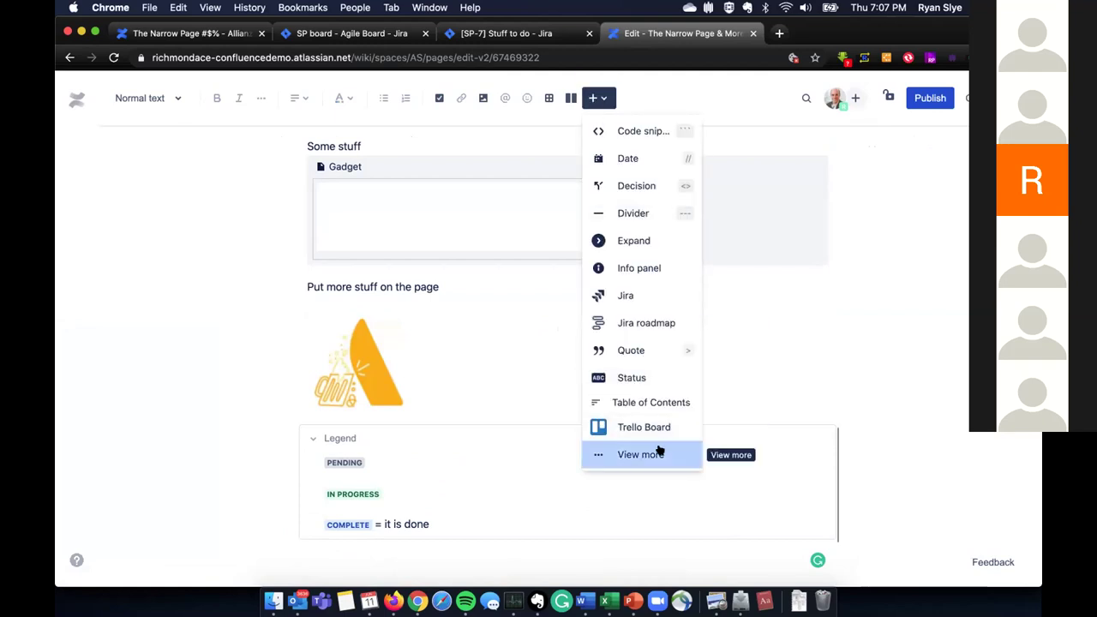
click(657, 453)
text(road)
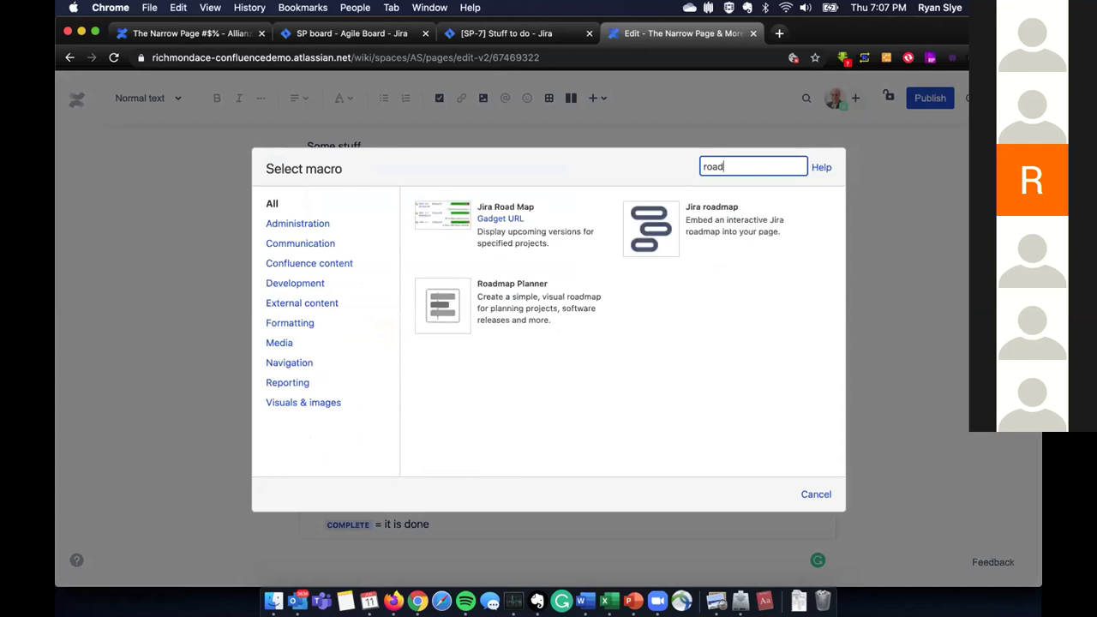
click(443, 307)
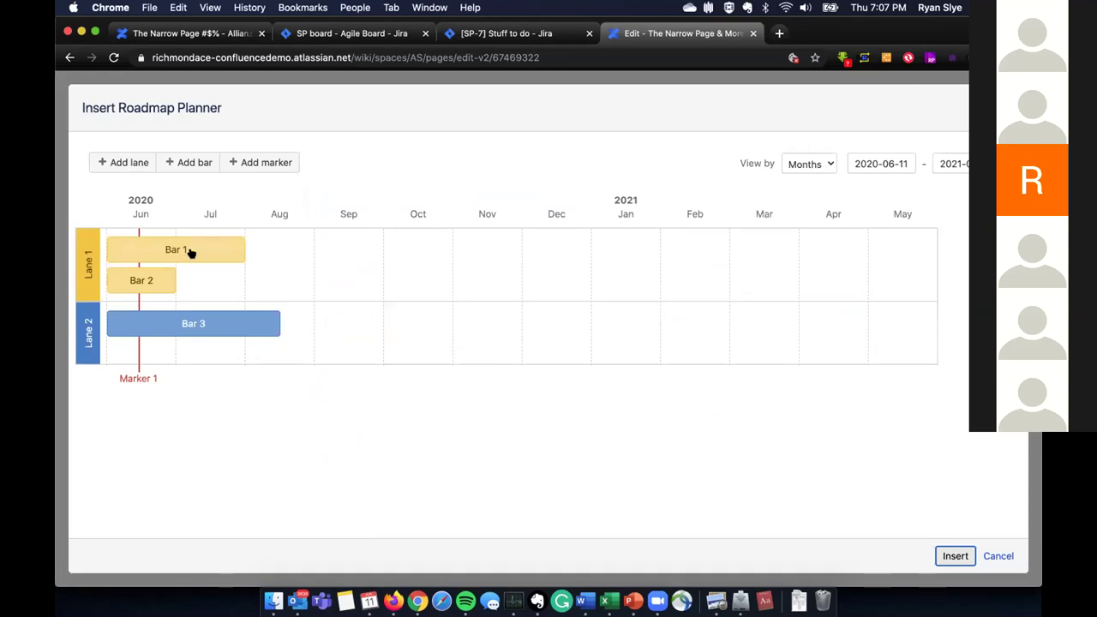
- Move Bar 1 to start in early July and Bar 3 in mid-August, and add a new Lane 1 bar spanning July
drag(190, 251, 267, 255)
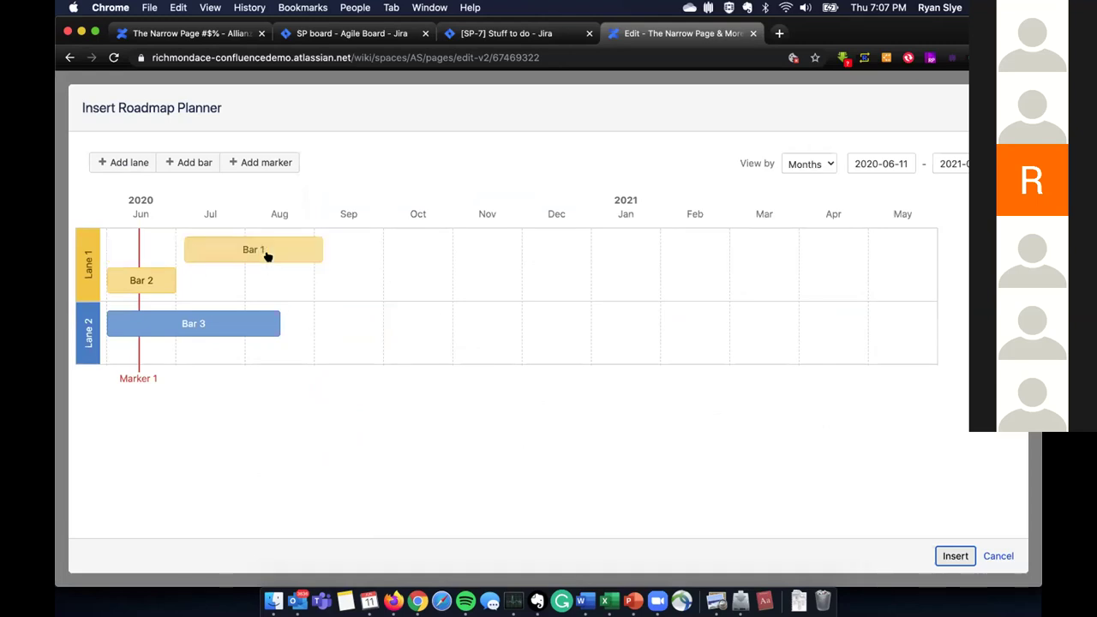
drag(260, 318, 426, 314)
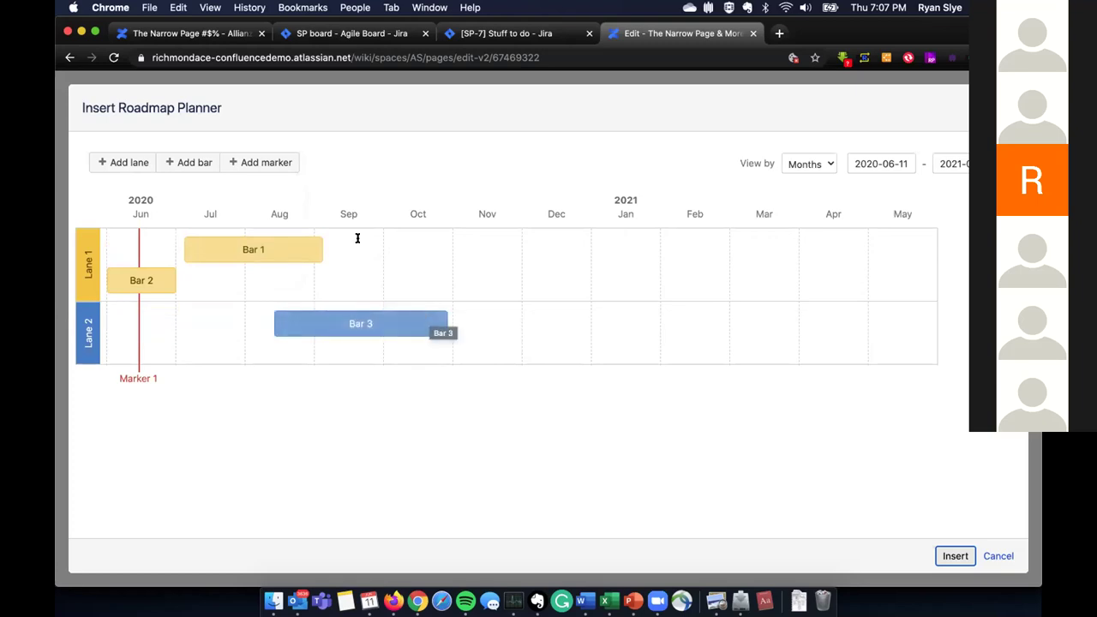
click(194, 163)
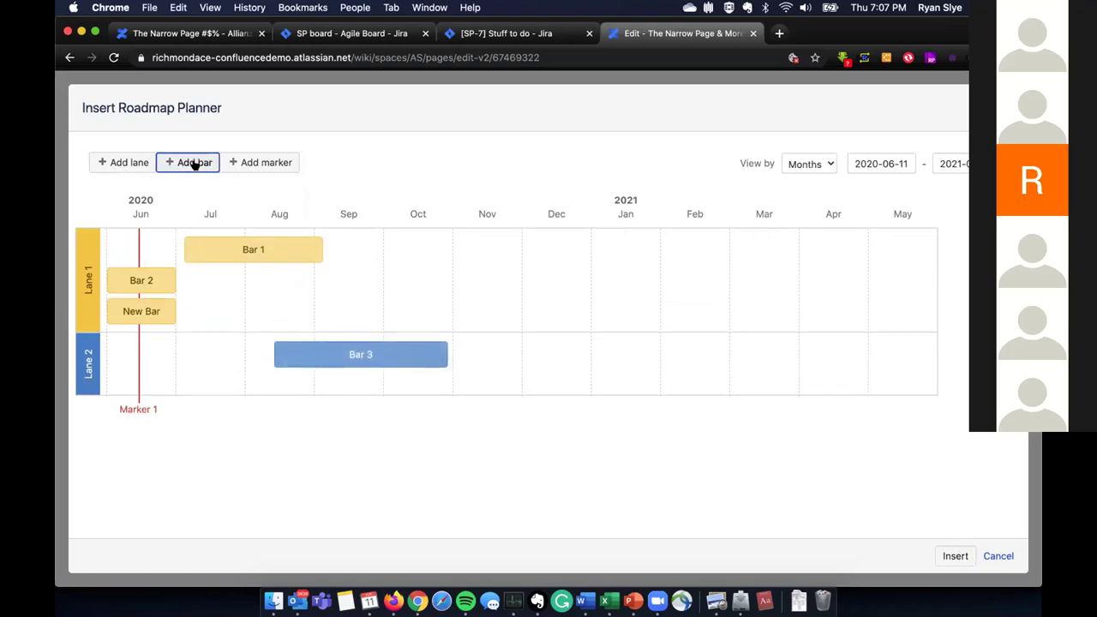
drag(152, 311, 221, 312)
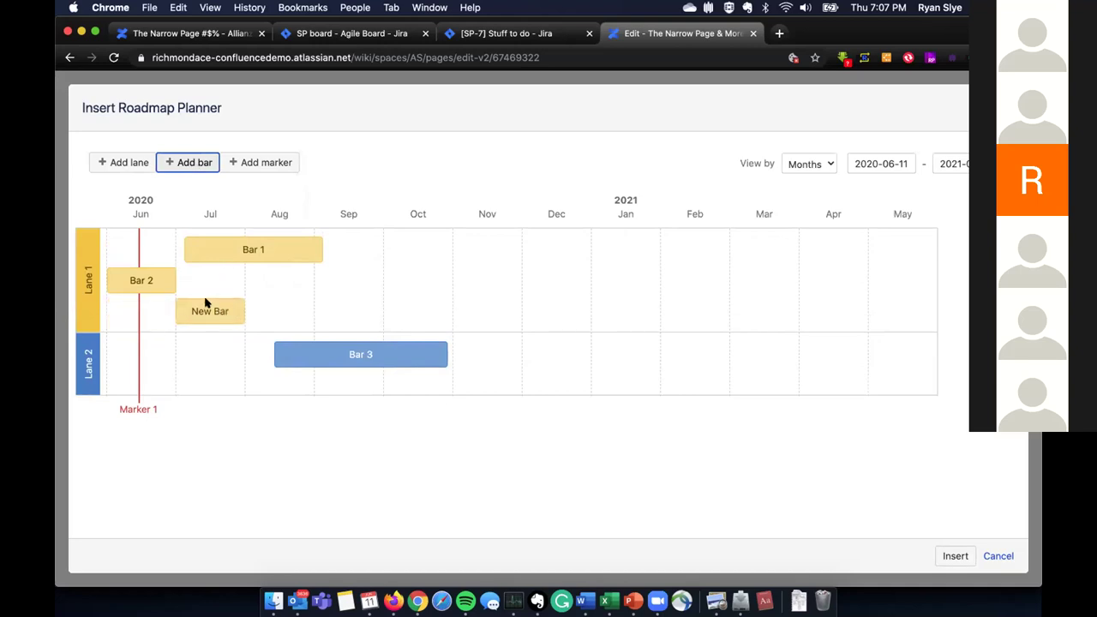
- Examine the new bar's details, including its editable description and name, and keep the name New Bar
right_click(206, 303)
click(202, 305)
click(203, 306)
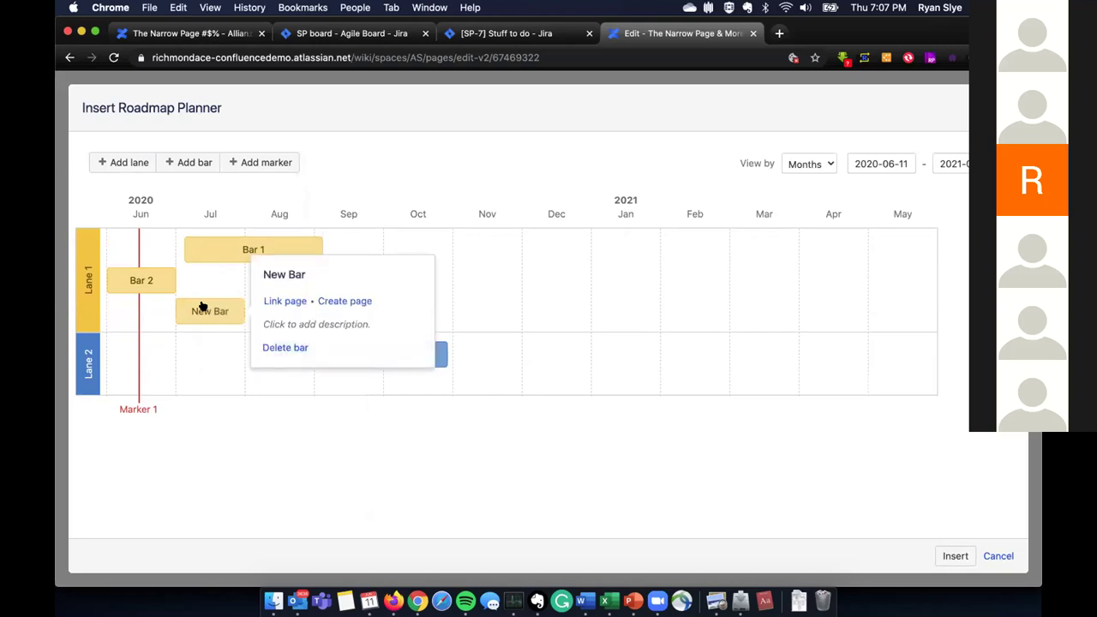
click(283, 330)
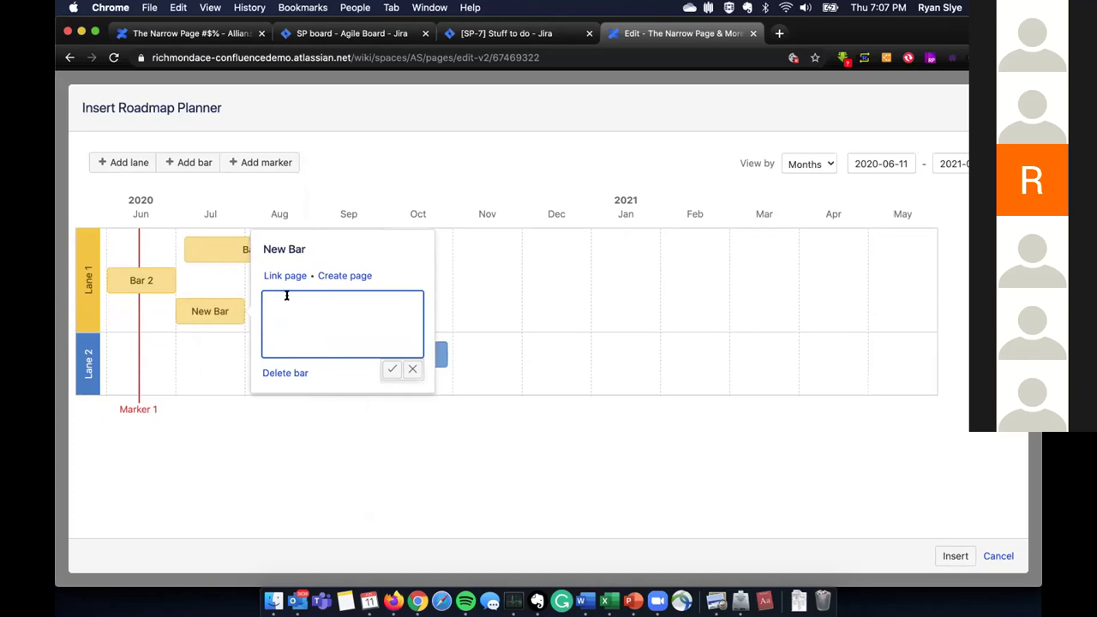
click(289, 250)
text(Ne)
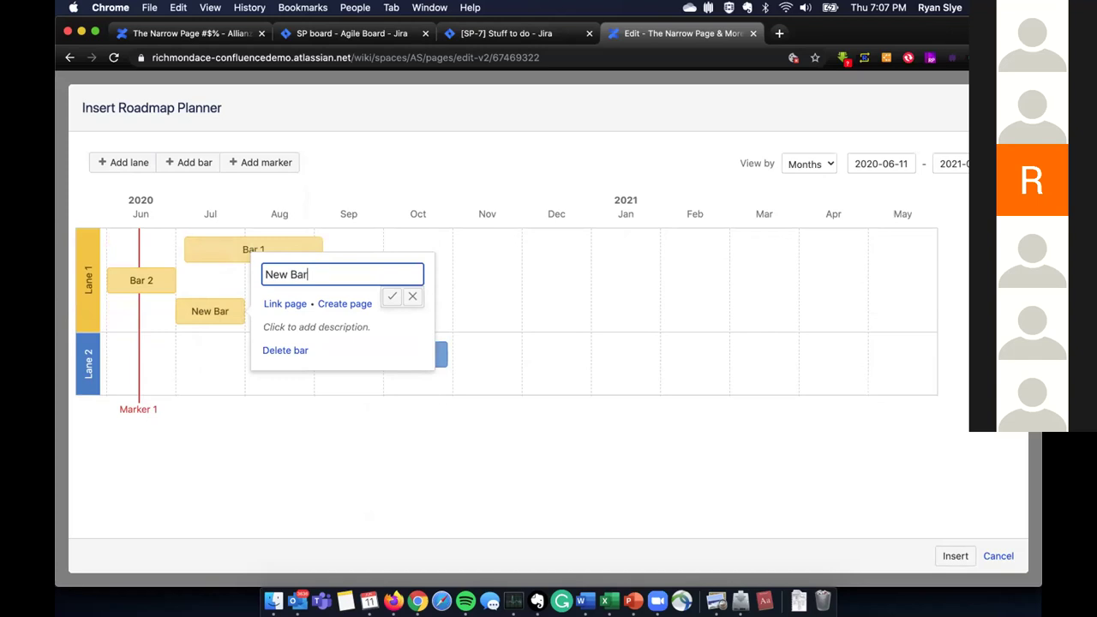
click(392, 297)
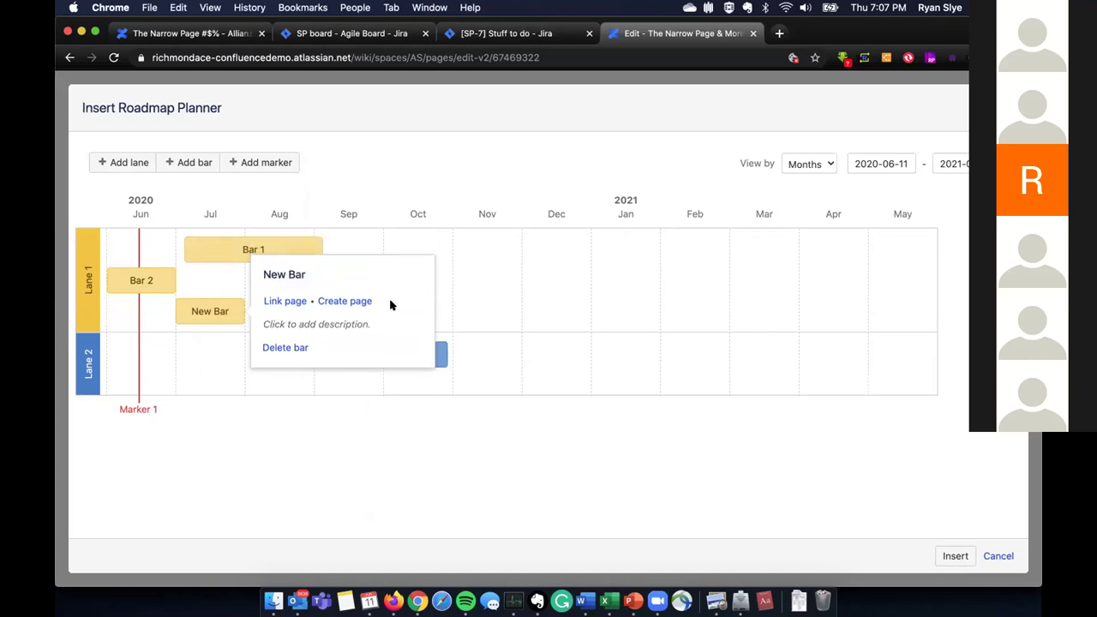
click(305, 411)
- Add a marker at about mid-August and a new lane coloured brown below Lane 2
click(247, 162)
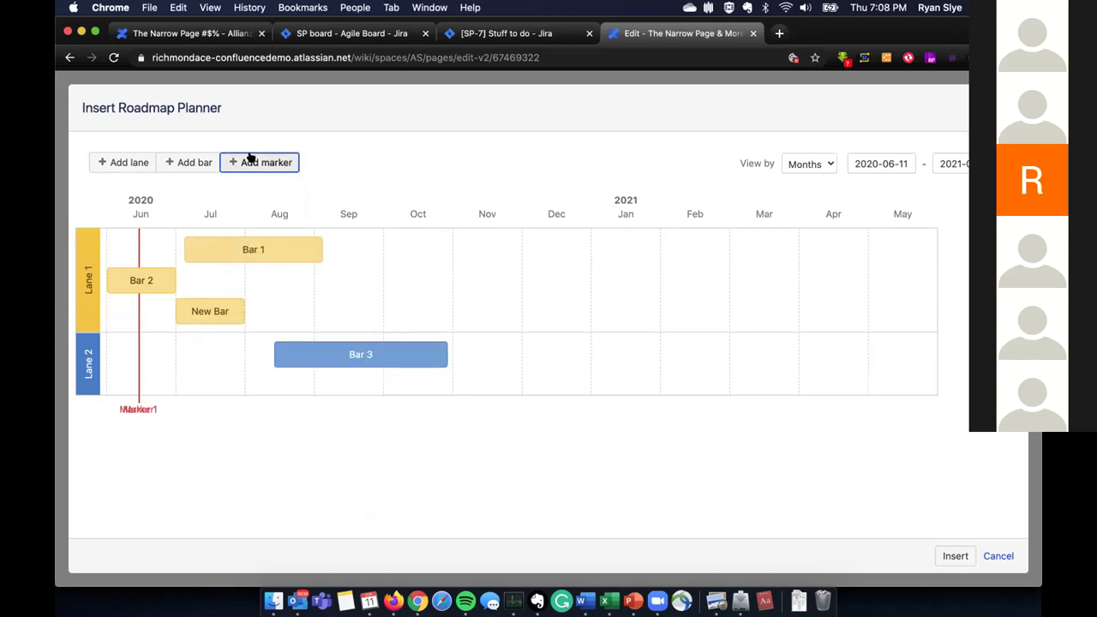
drag(139, 334, 272, 334)
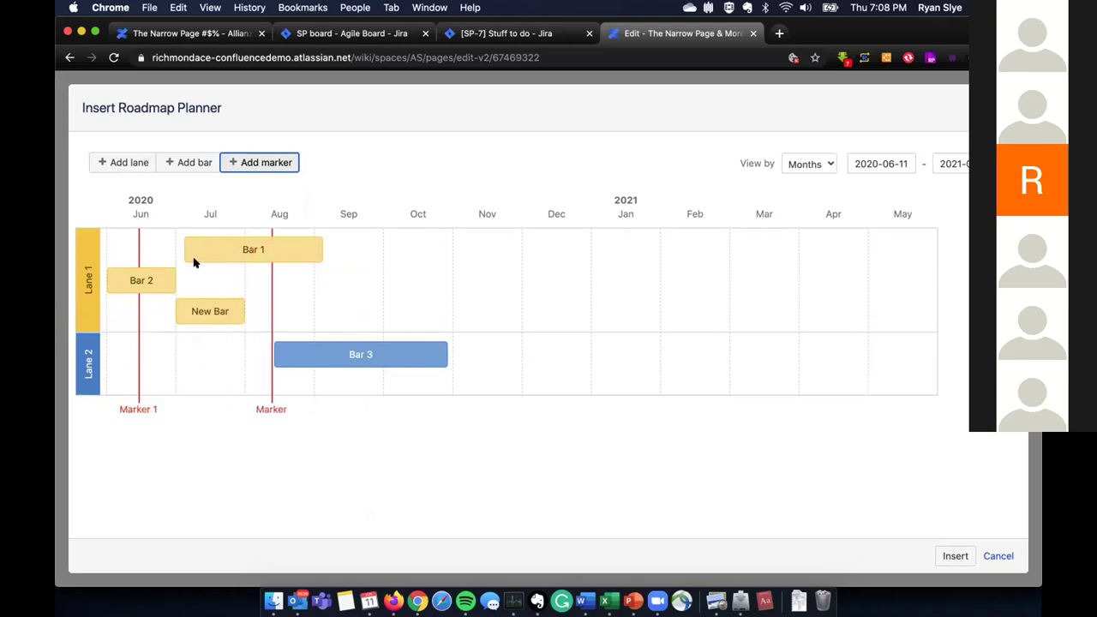
click(134, 169)
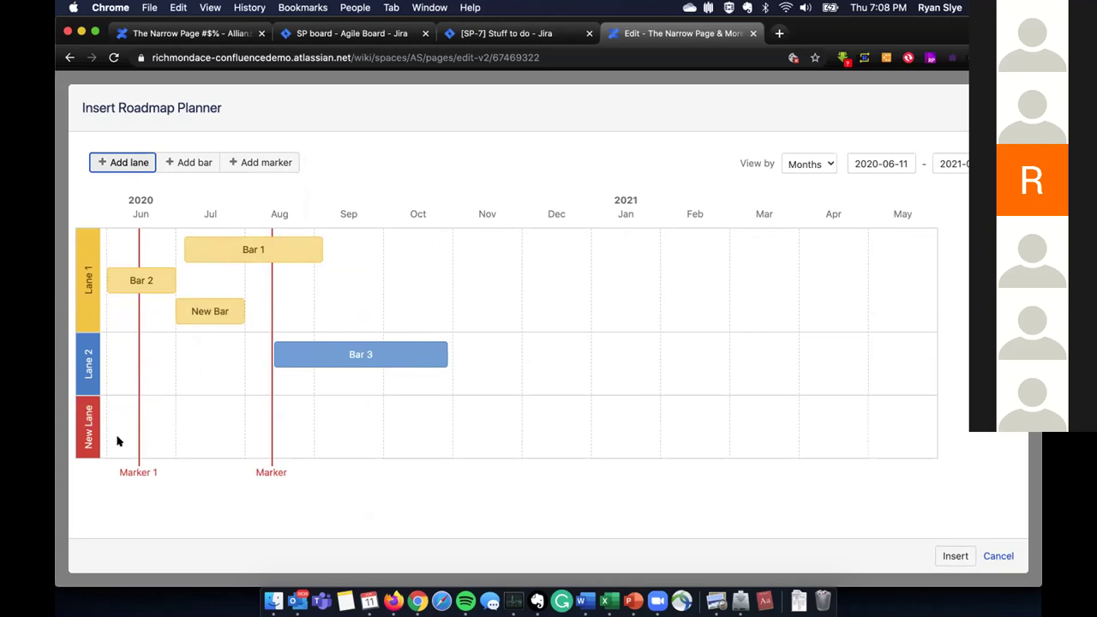
click(89, 431)
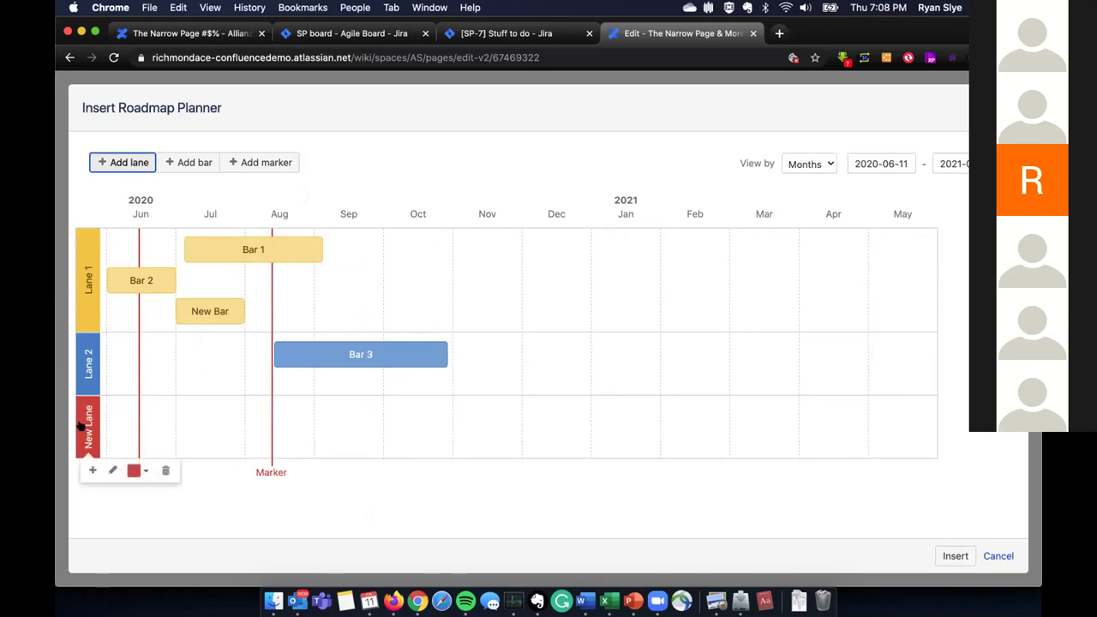
click(139, 471)
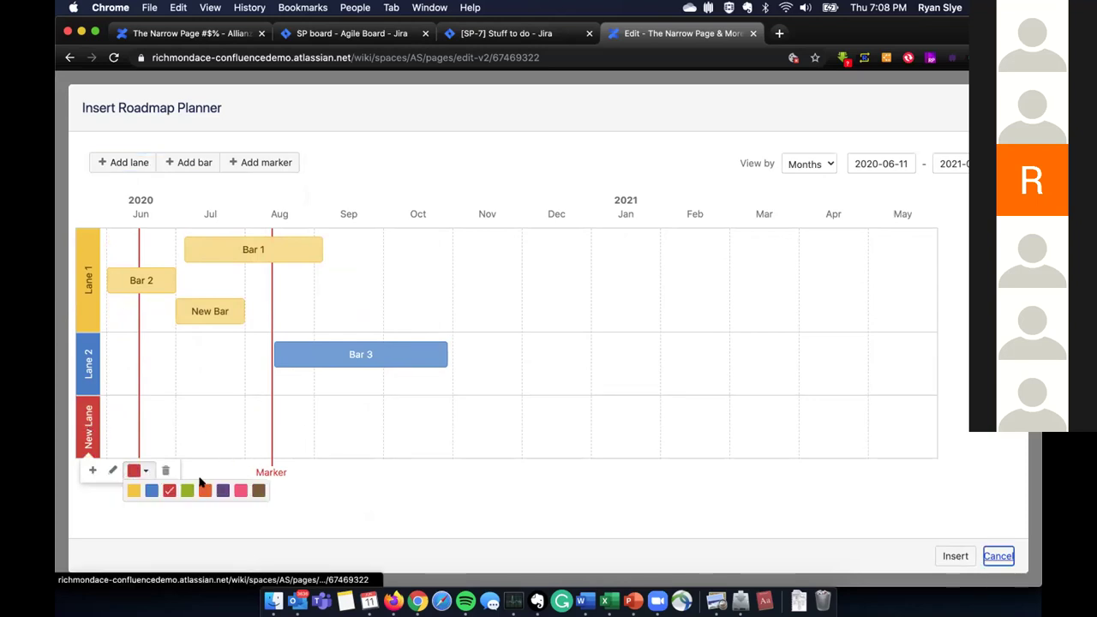
click(258, 490)
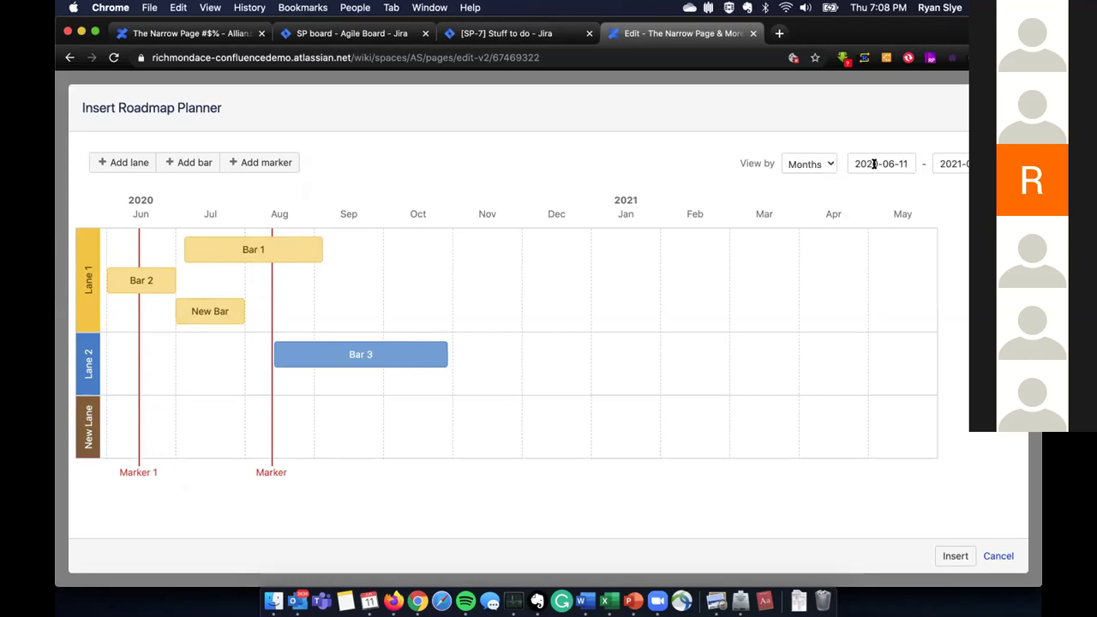
- Set the roadmap to view by weeks and insert it on the page below the Legend section
click(831, 165)
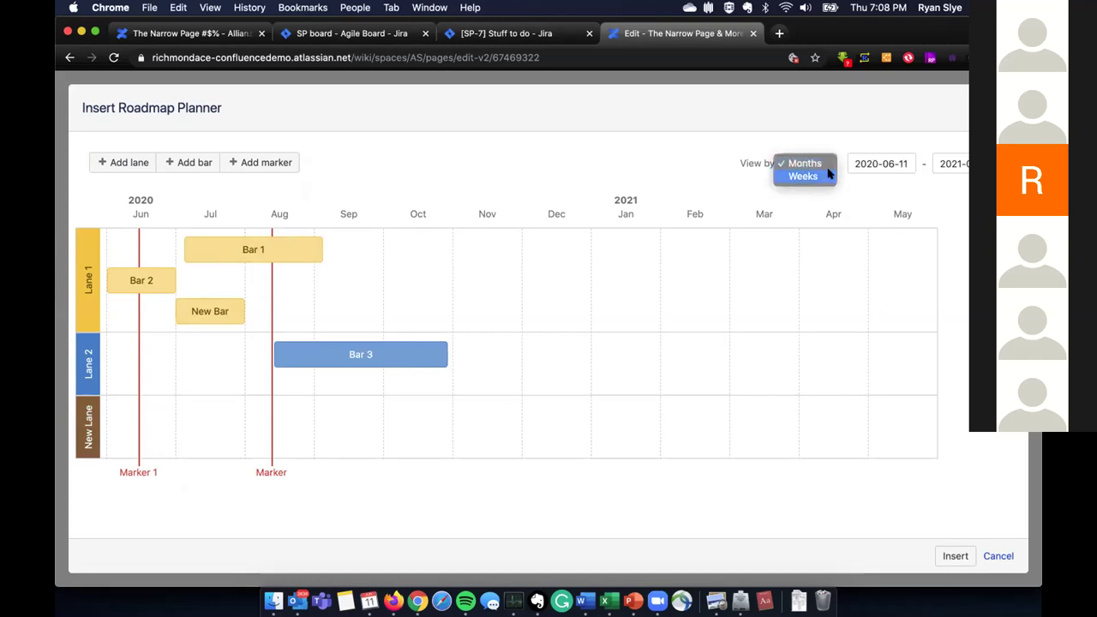
click(829, 175)
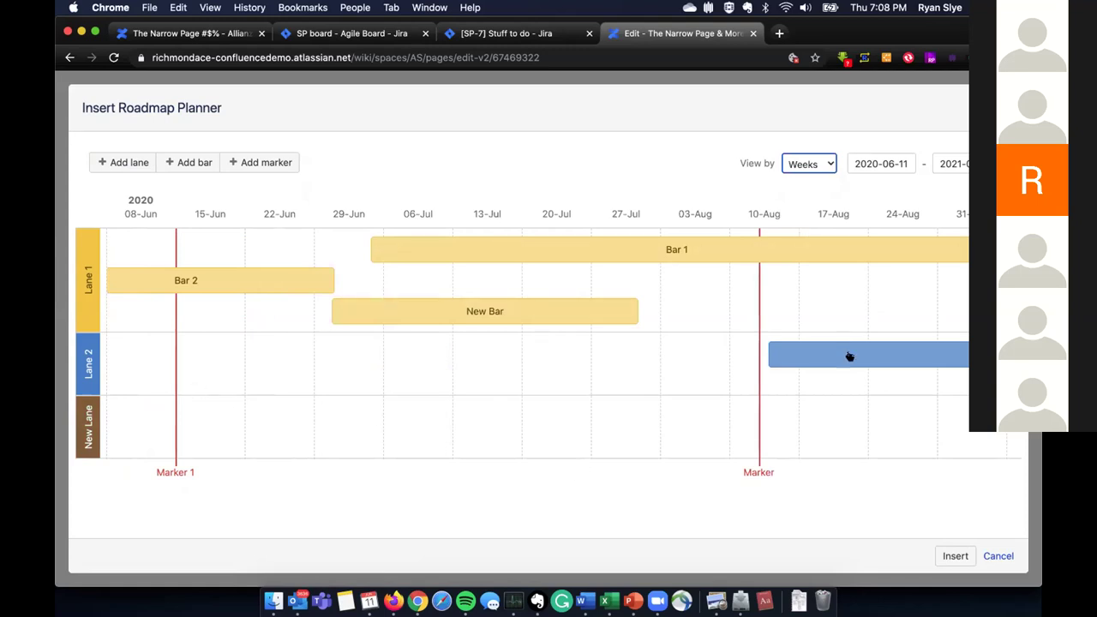
click(954, 556)
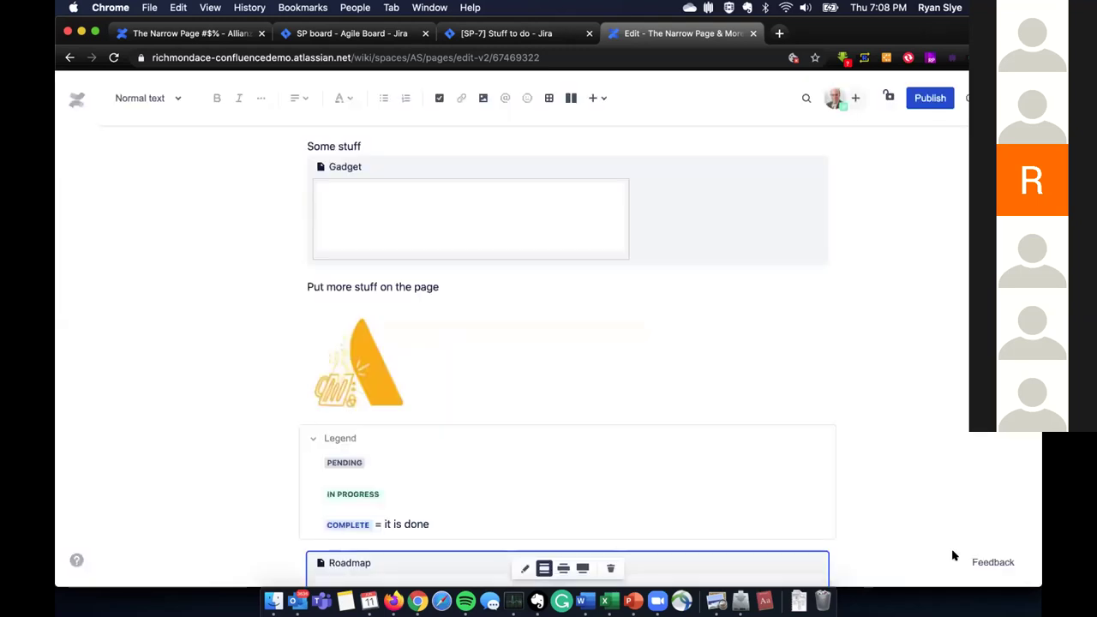
scroll(788, 335, down, 10)
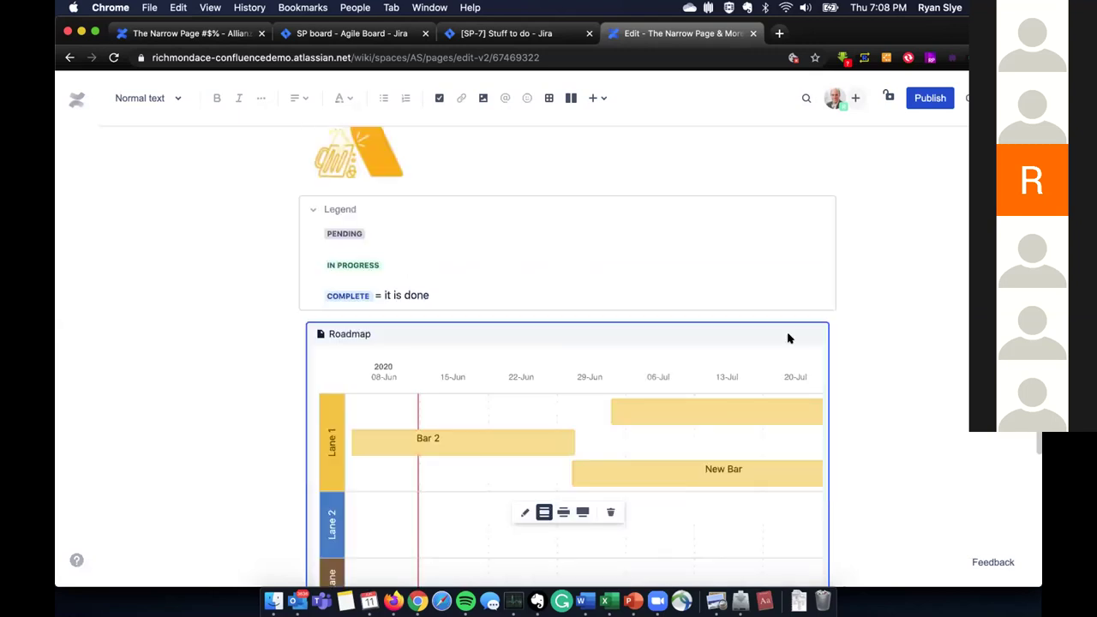
- Publish the page and look along the published roadmap's timeline
click(922, 104)
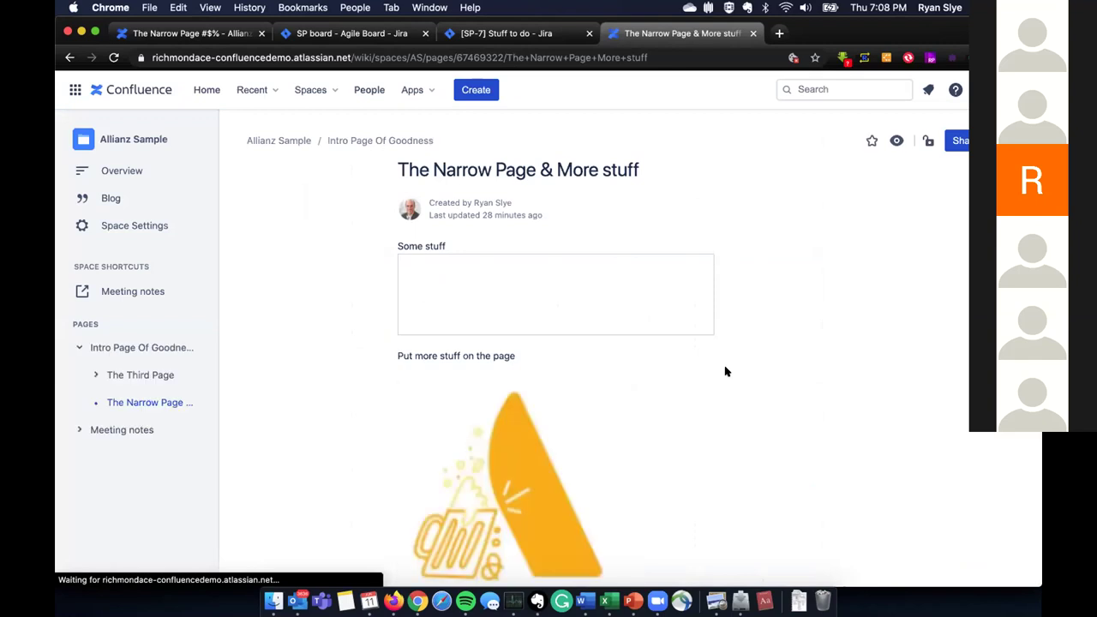
scroll(725, 371, down, 5)
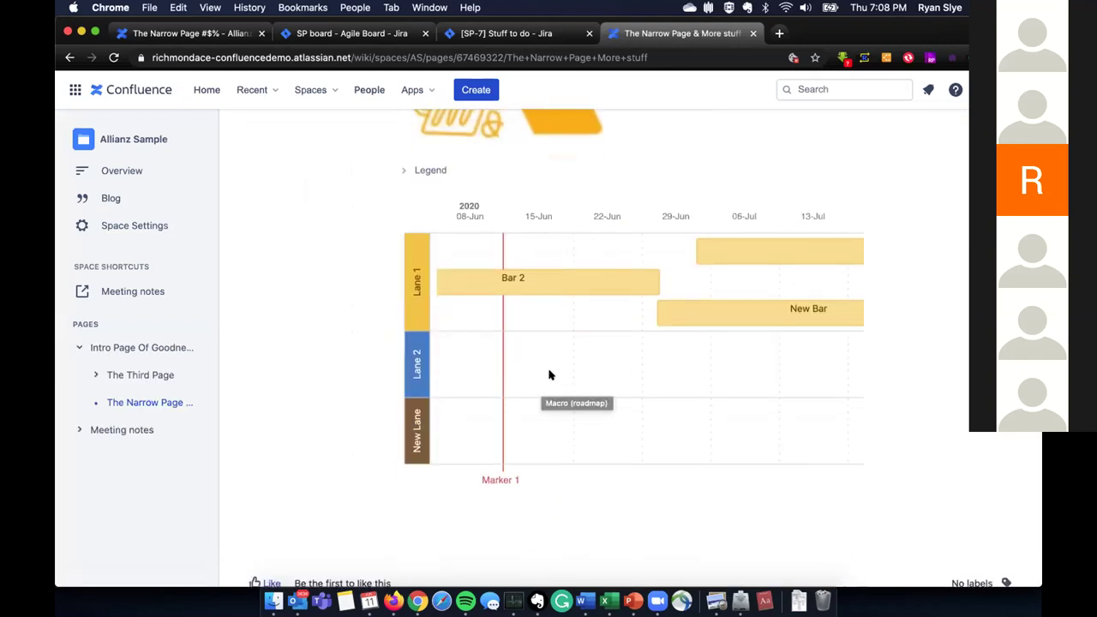
scroll(666, 330, right, 15)
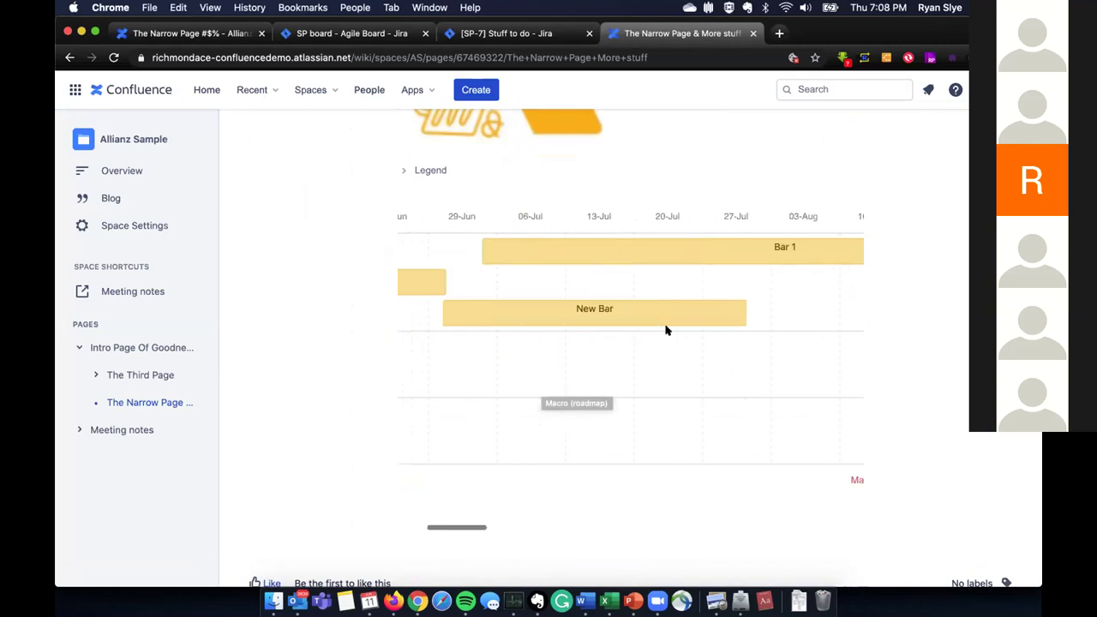
scroll(666, 329, left, 15)
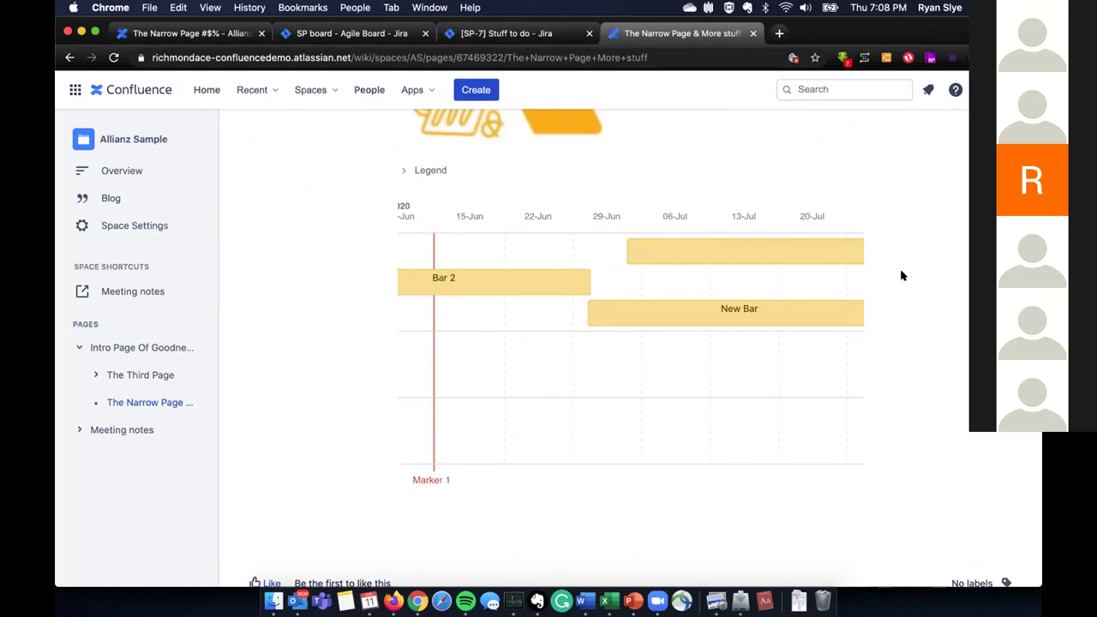
- Check the Demo: Content slide in the Google Slides presentation and return to the Confluence page
key(super+grave)
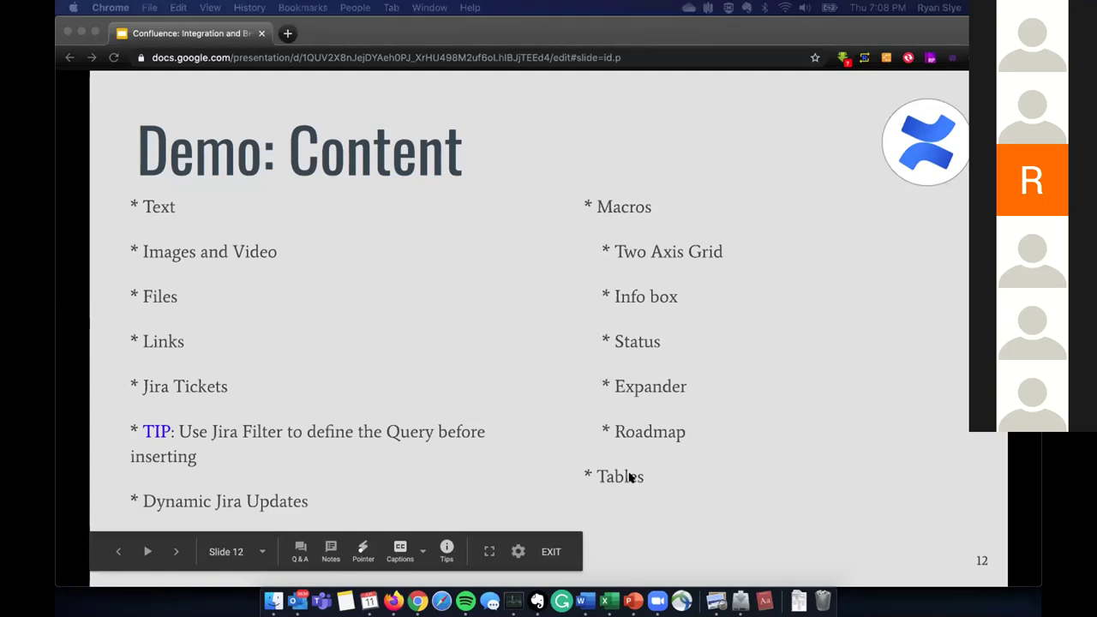
key(super+grave)
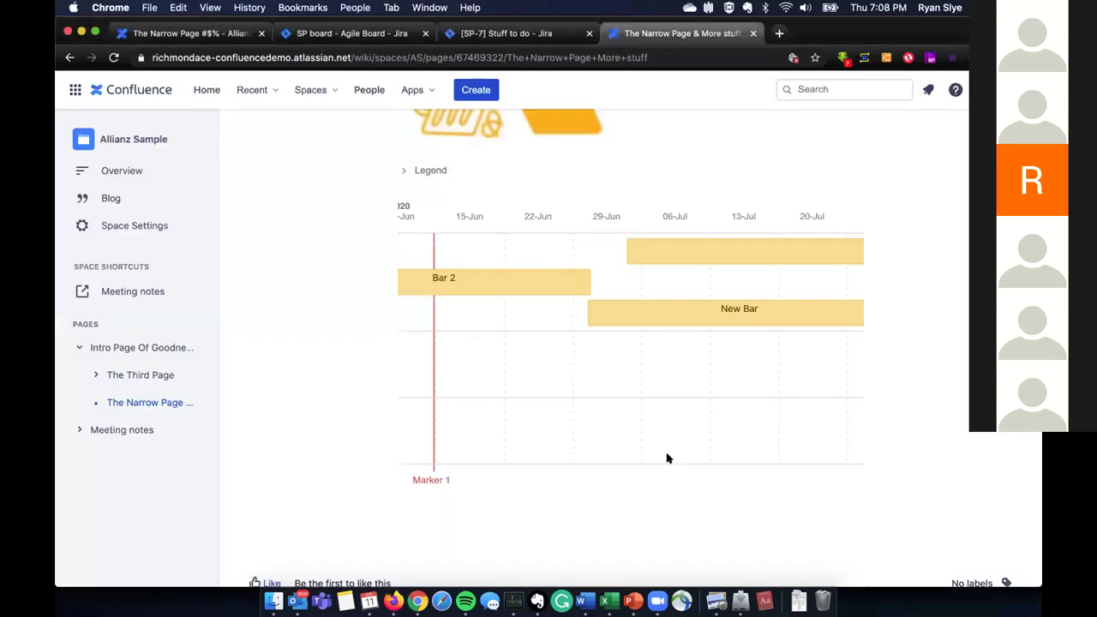
- Edit the page and insert a three-column table below the roadmap with the headers Header 1, Header 23 and Header 3
key(e)
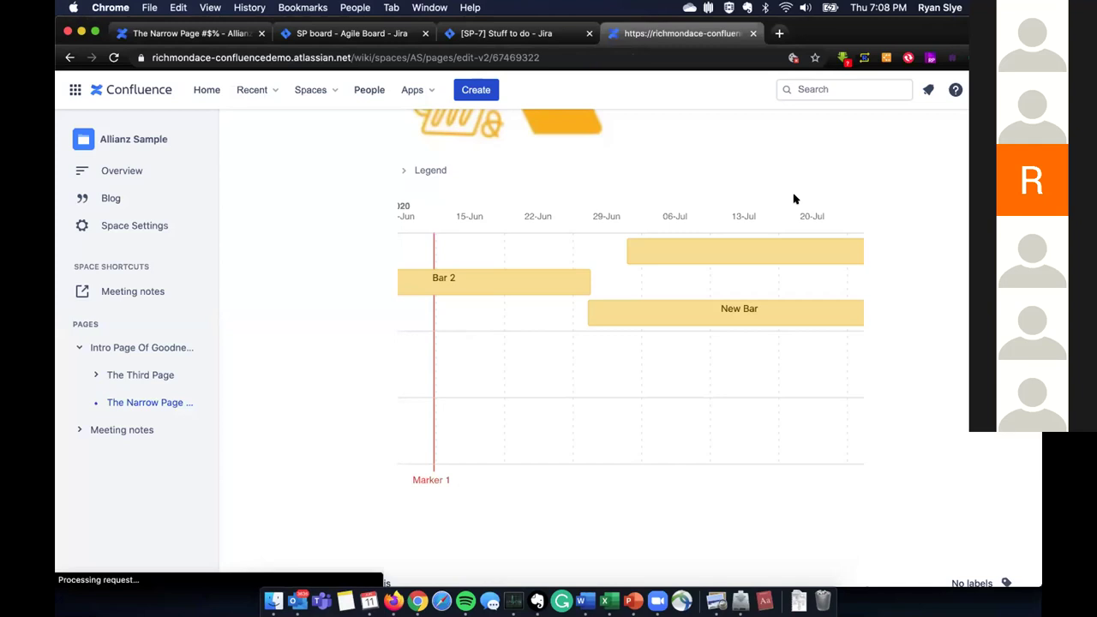
scroll(627, 389, down, 3)
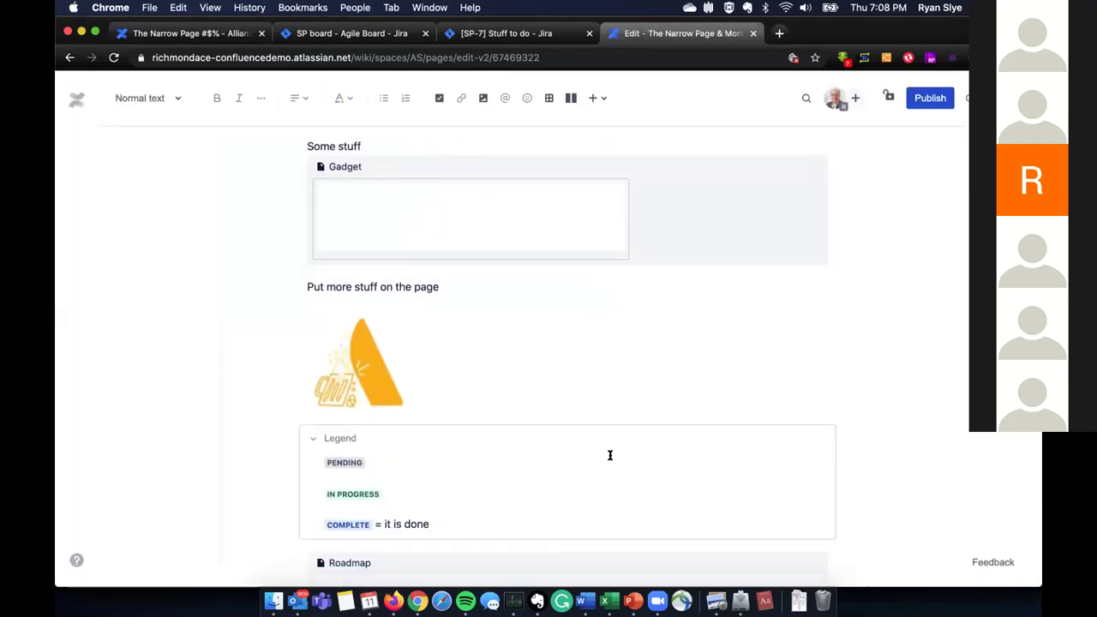
scroll(715, 385, down, 10)
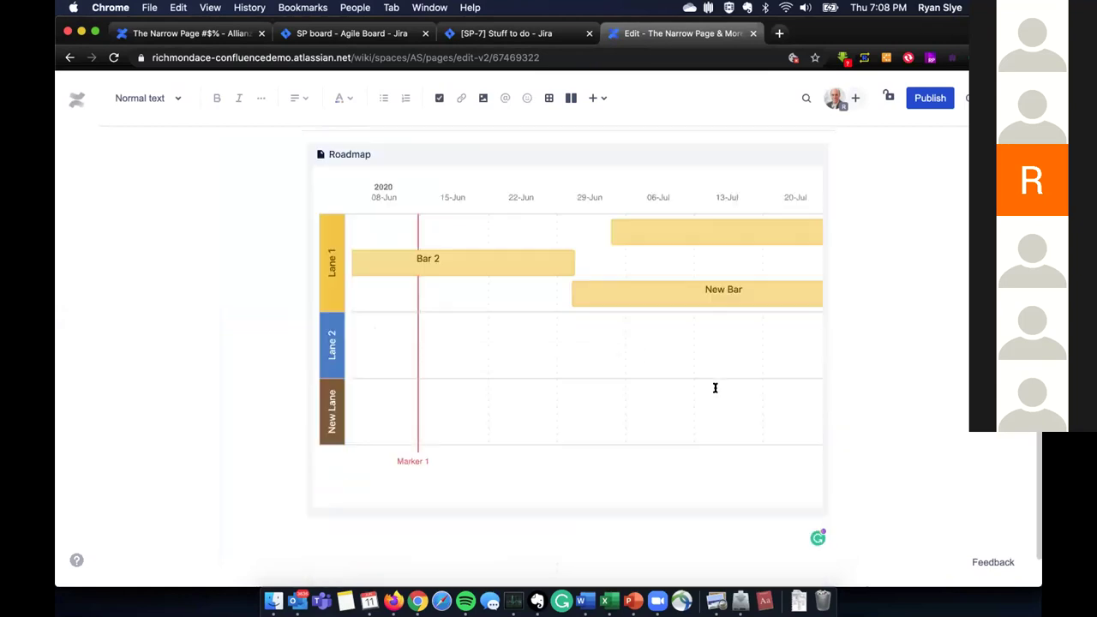
click(719, 445)
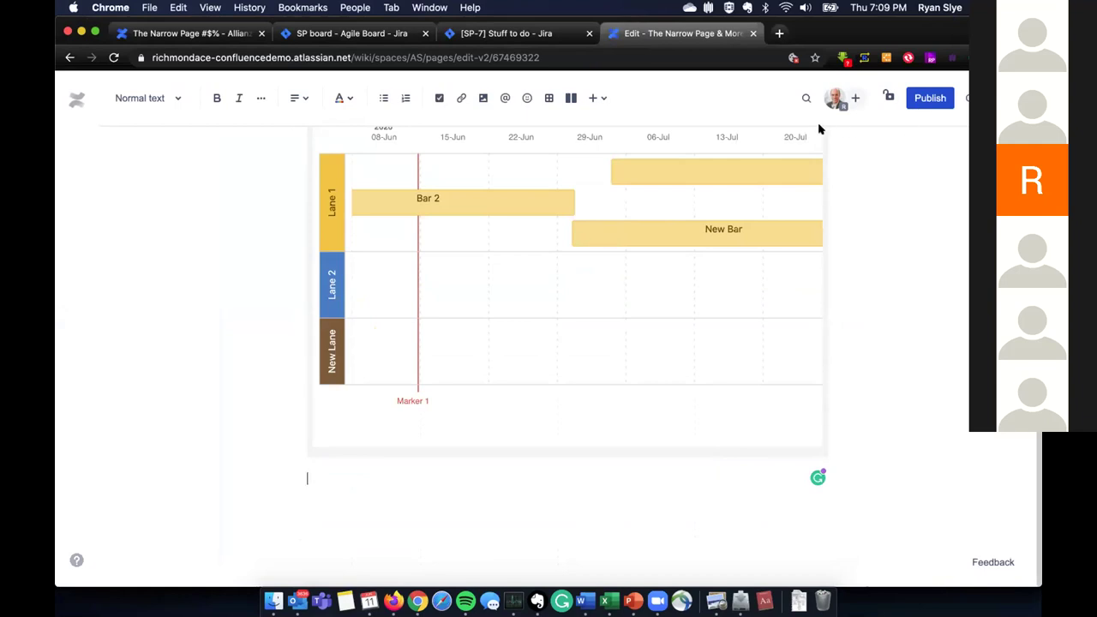
click(550, 98)
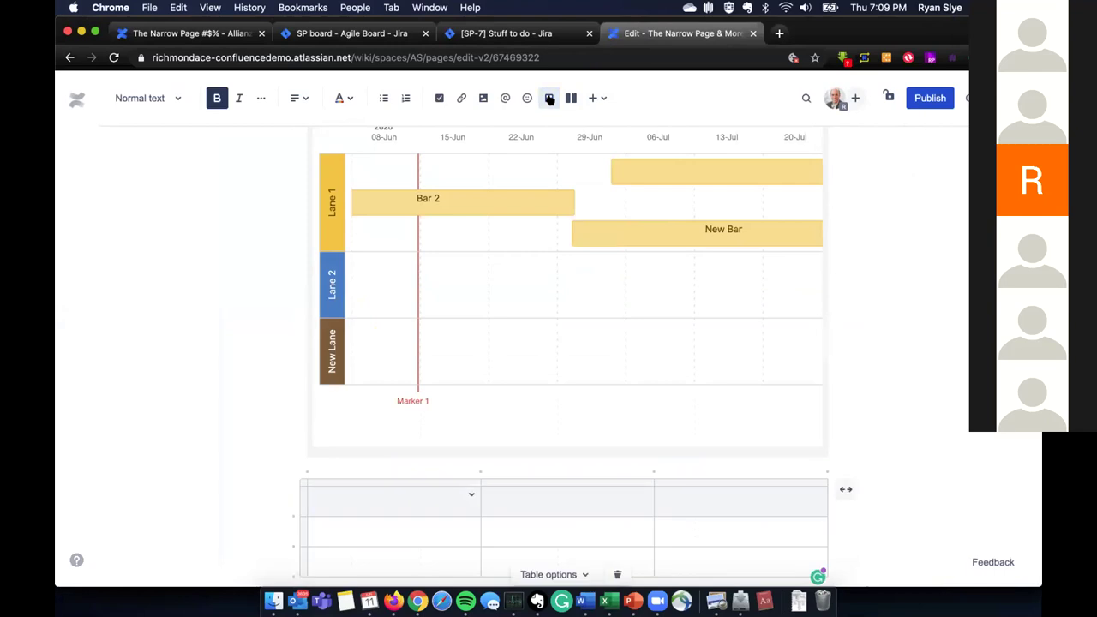
text(Header 1)
text(Header 23)
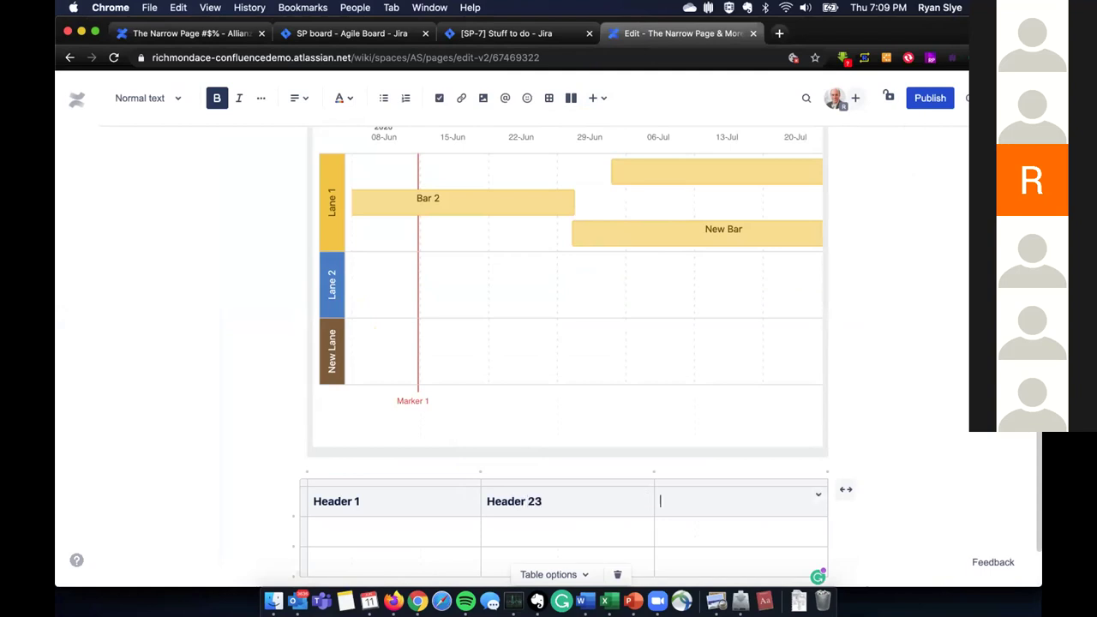
key(Tab)
text(He)
click(859, 348)
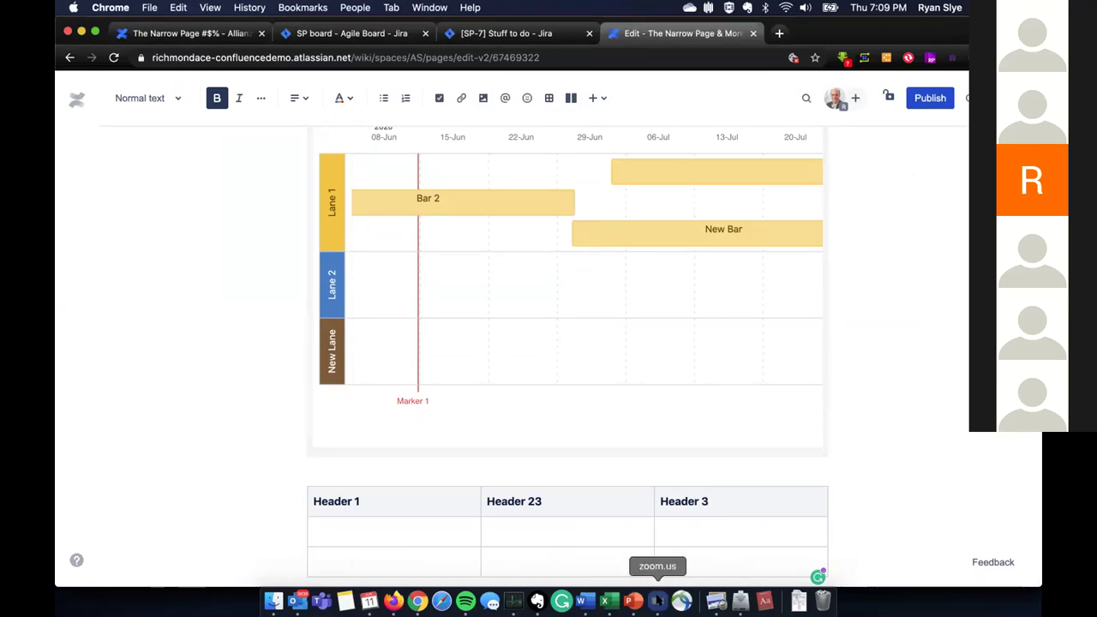
click(657, 601)
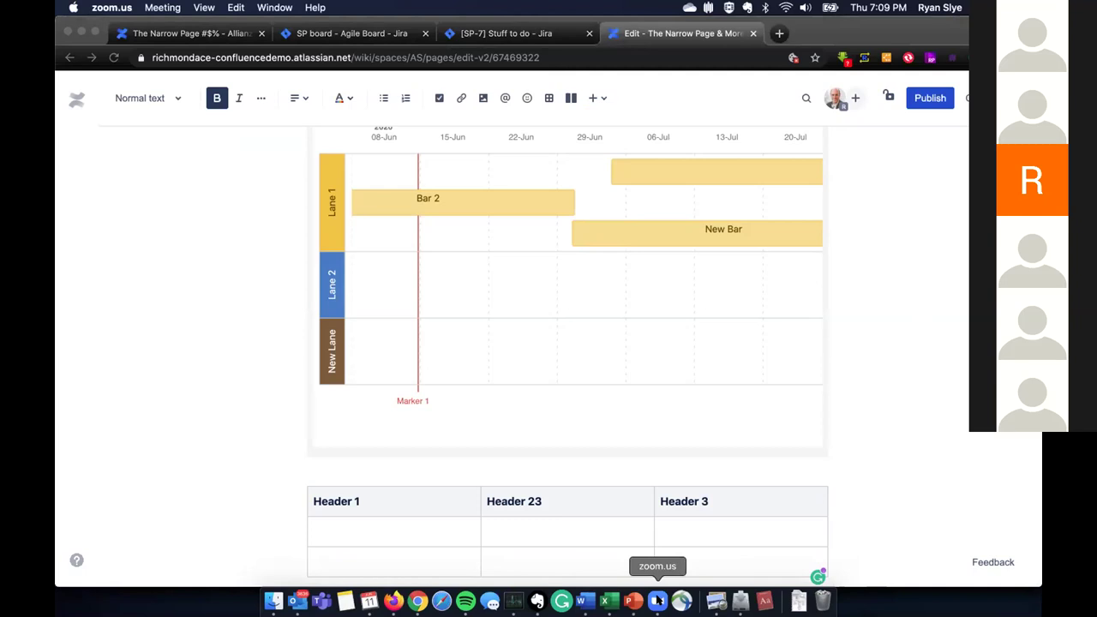
click(132, 195)
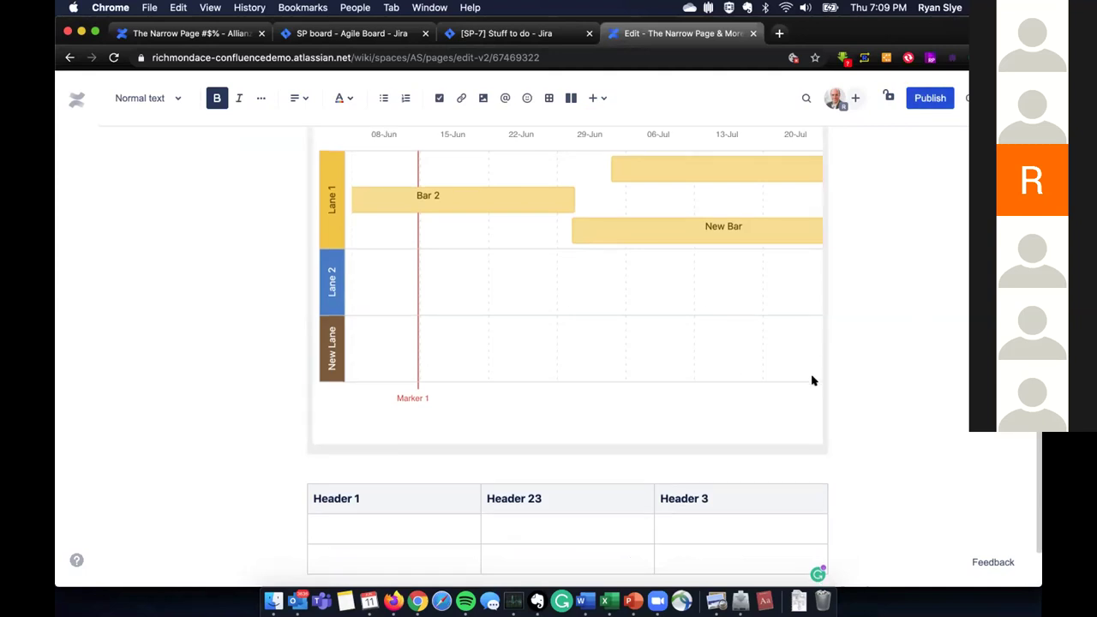
- Select the table's last body row and its first body row in turn
scroll(813, 377, down, 2)
click(393, 405)
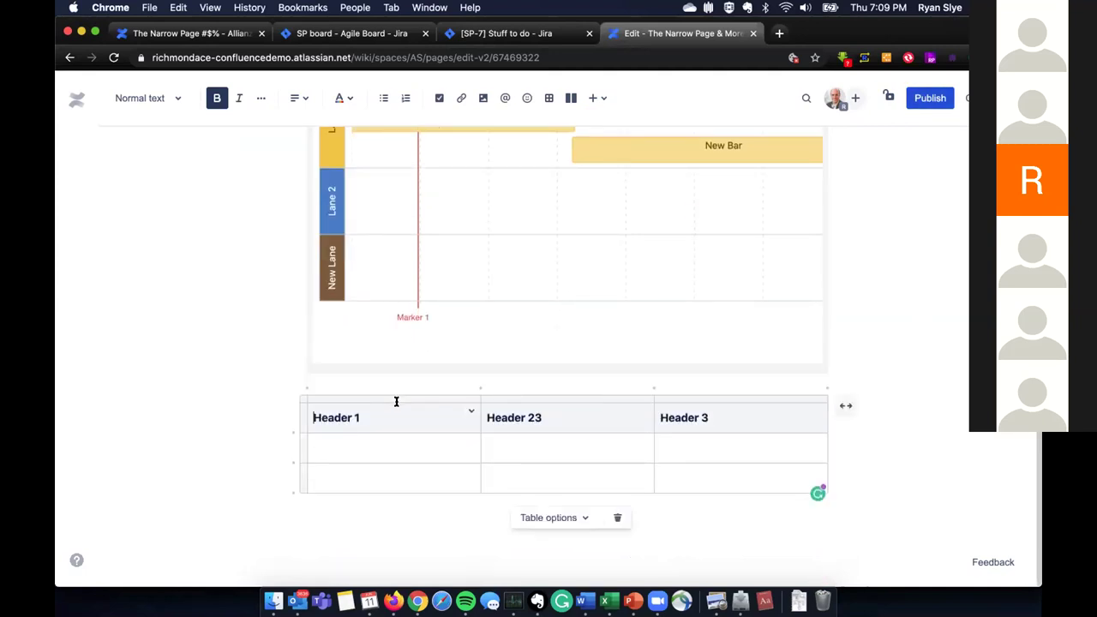
click(289, 464)
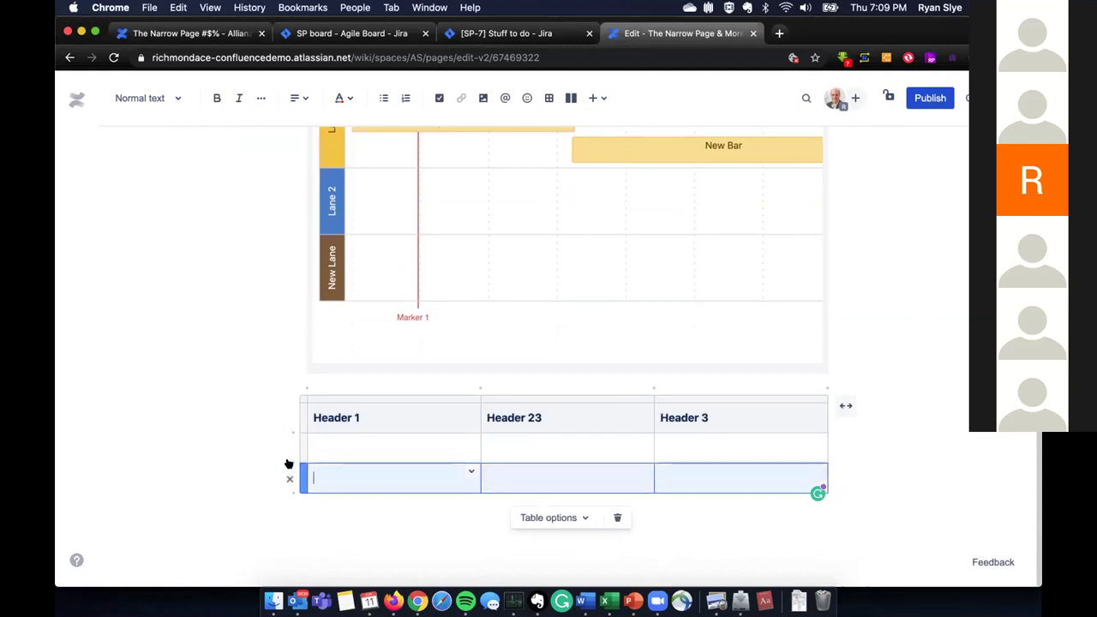
click(290, 462)
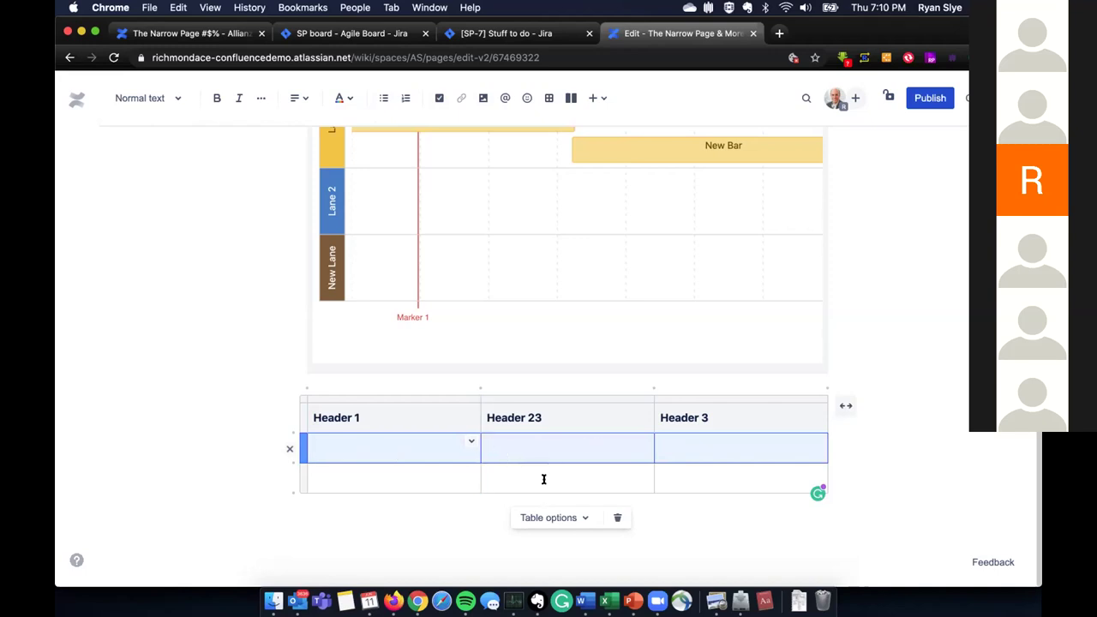
- Publish the page and sort the published table by the Header 3 column
click(931, 98)
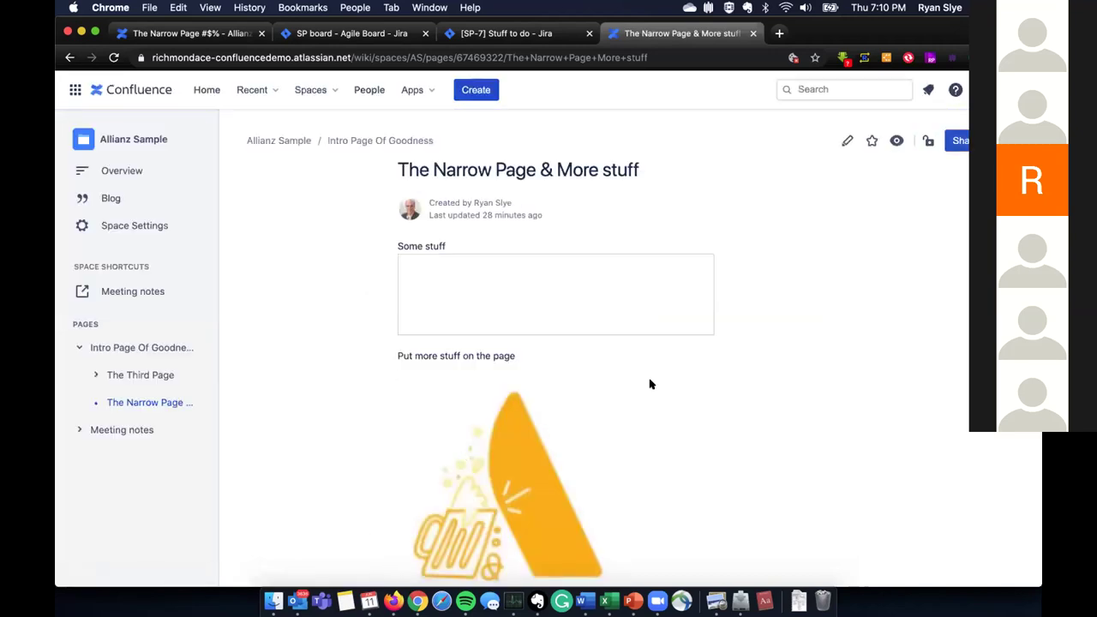
scroll(649, 382, down, 10)
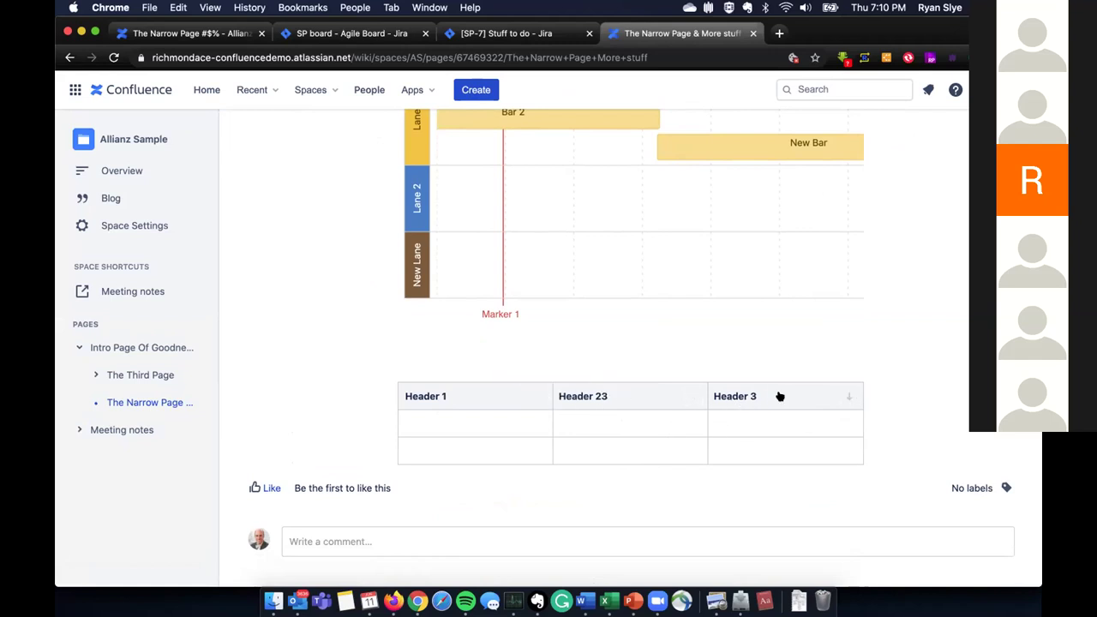
click(847, 398)
- Reopen the page for editing and turn off the header row of the table below the roadmap
key(e)
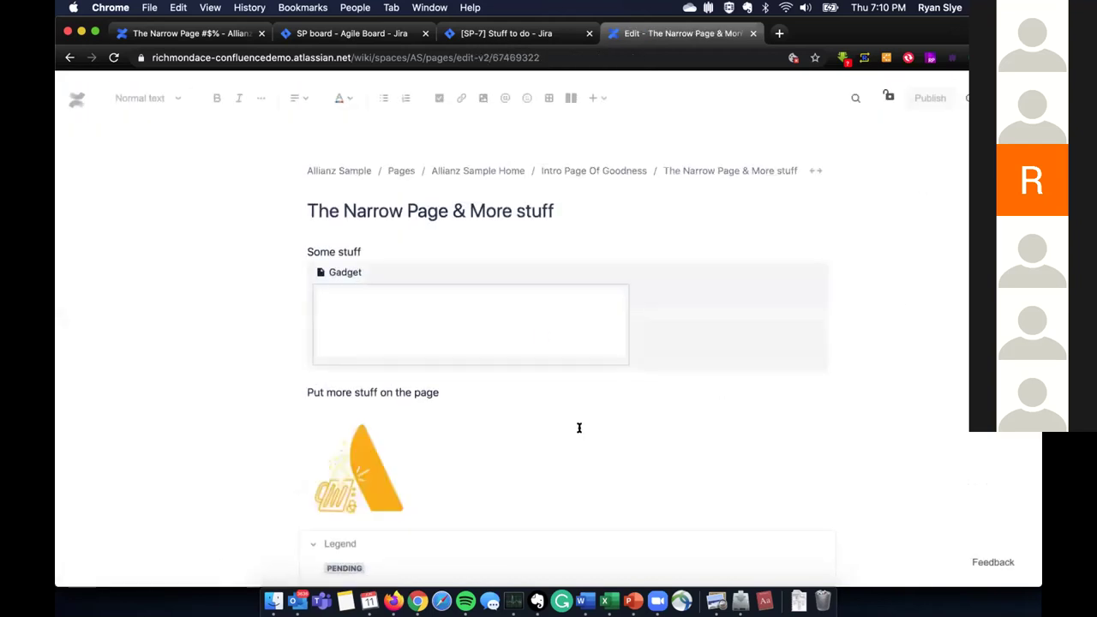
click(574, 441)
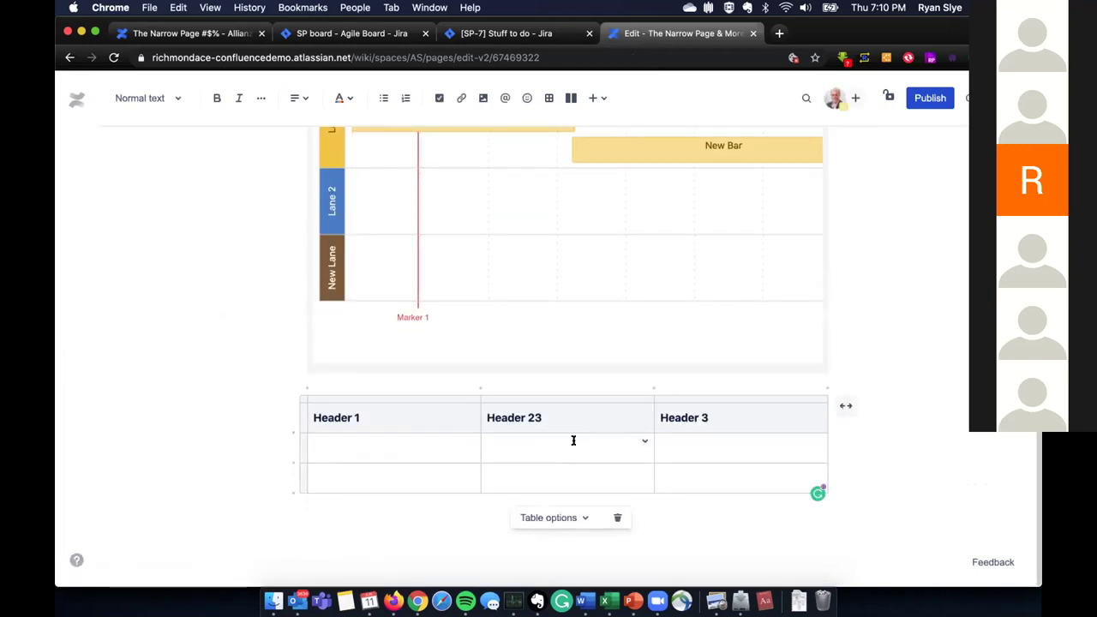
click(560, 519)
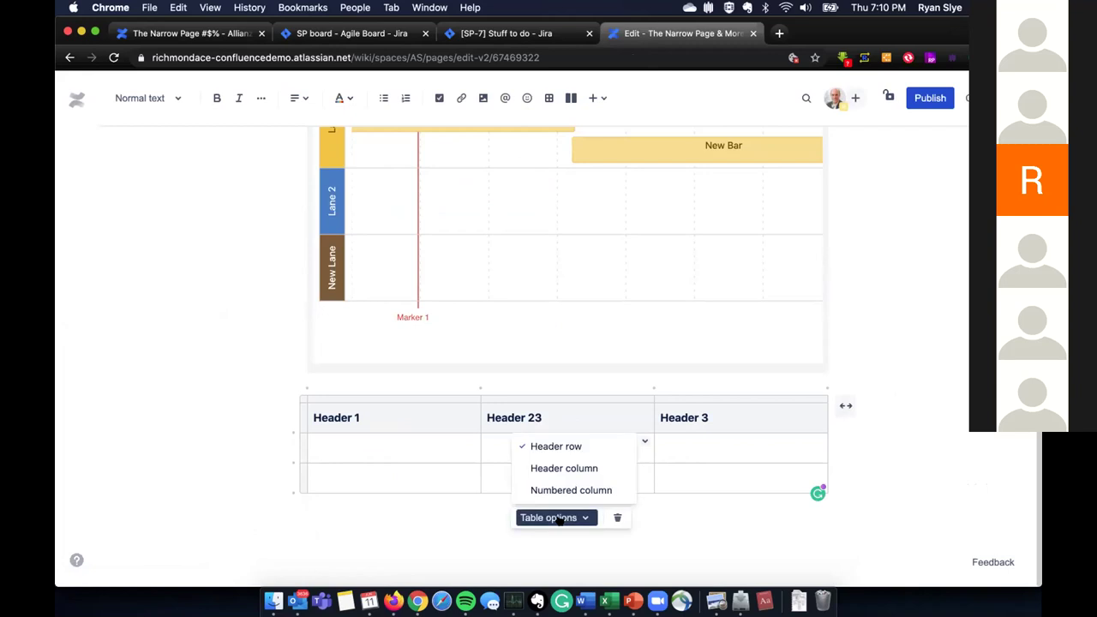
click(563, 448)
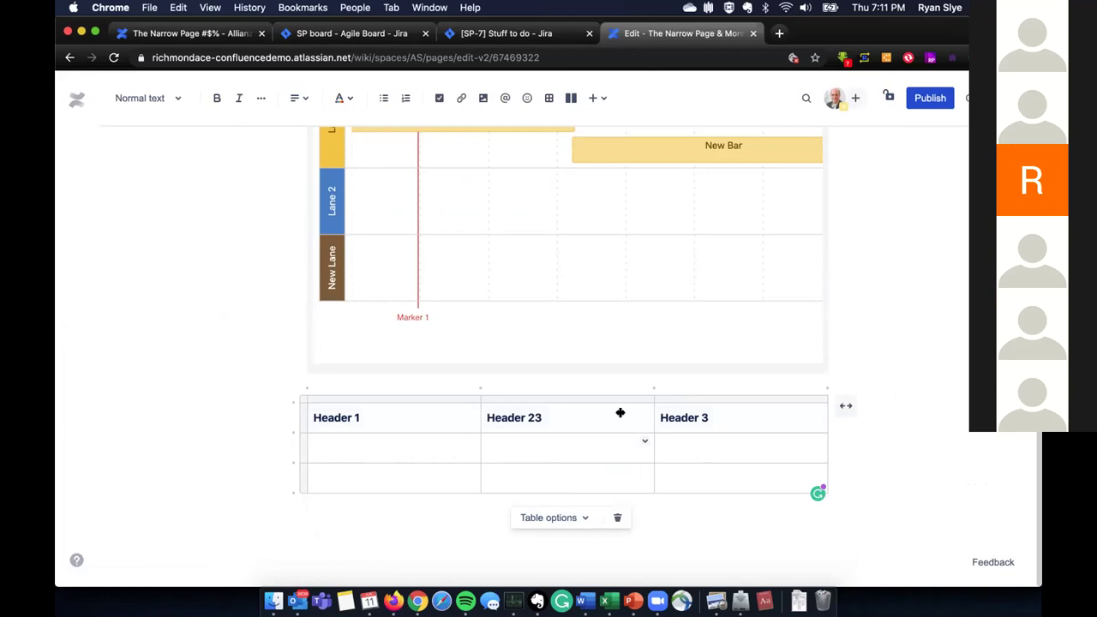
- Turn on the table's header column and turn its header row back on
click(570, 518)
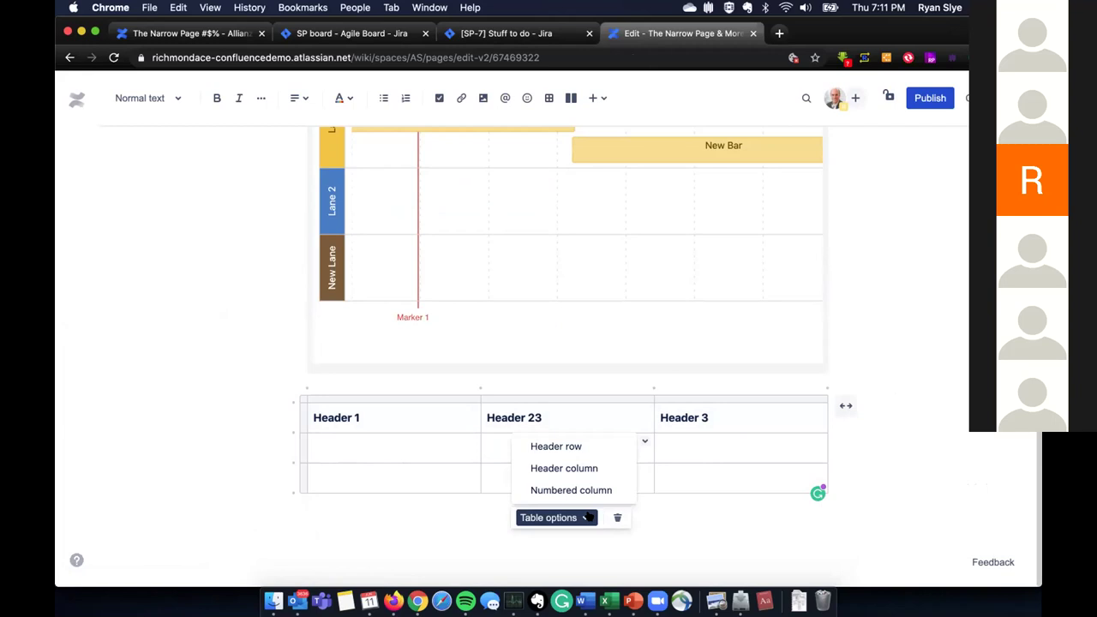
click(583, 467)
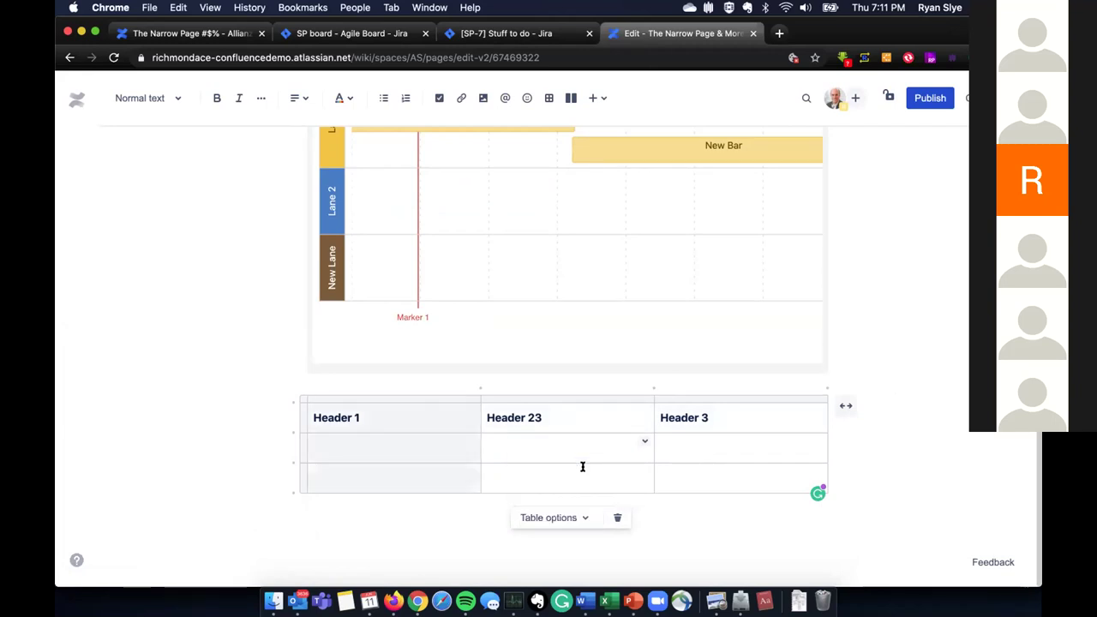
click(555, 518)
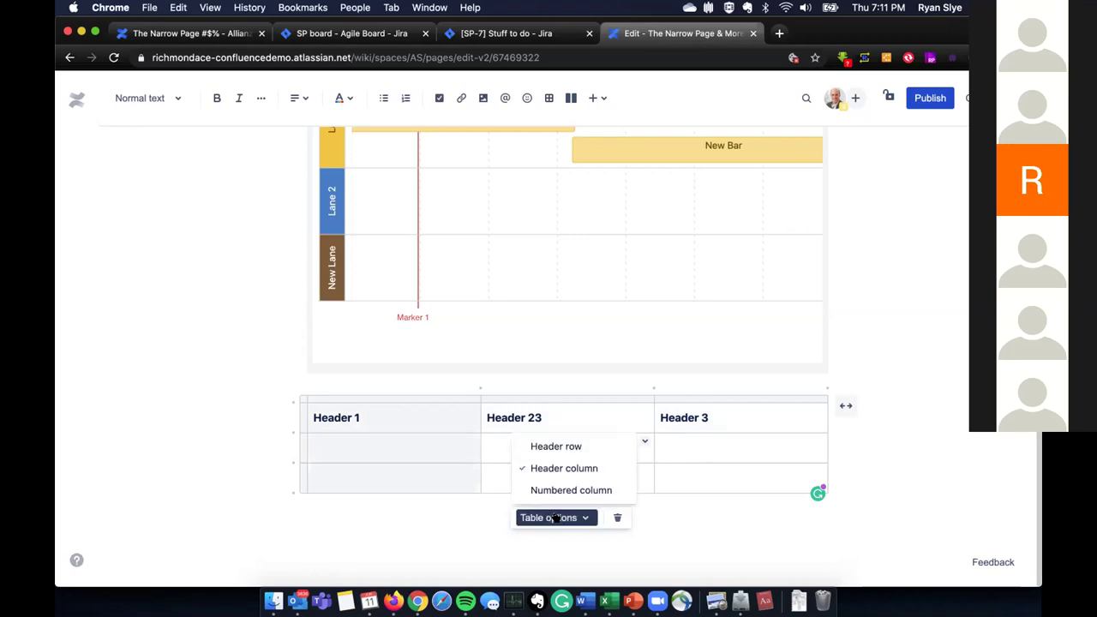
click(561, 441)
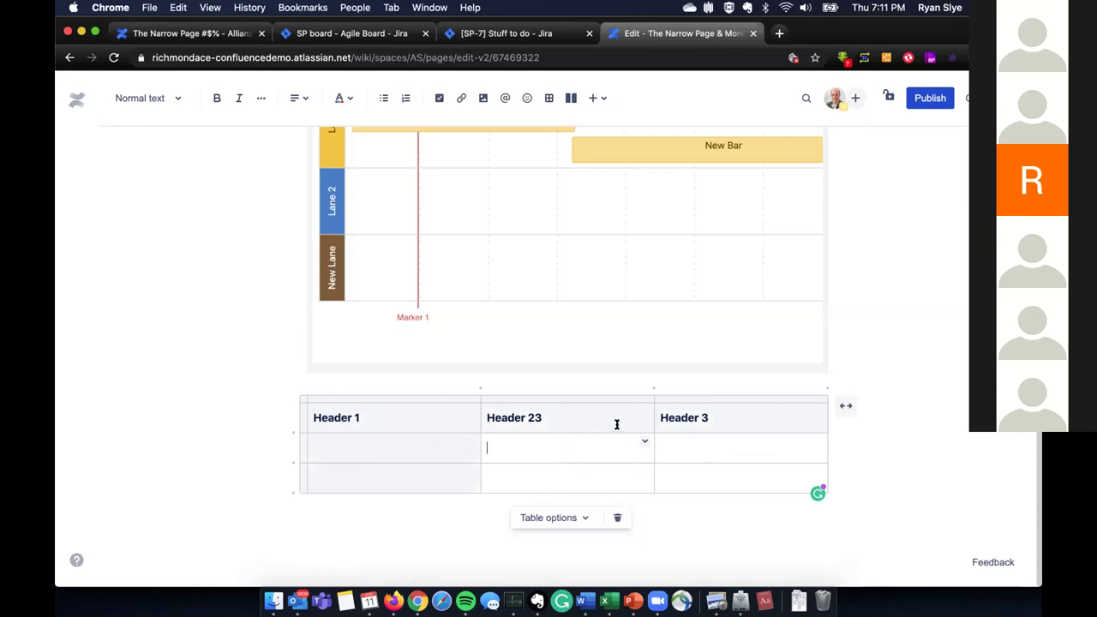
- Add a numbered column to the table, publish the page and view the published table
click(571, 518)
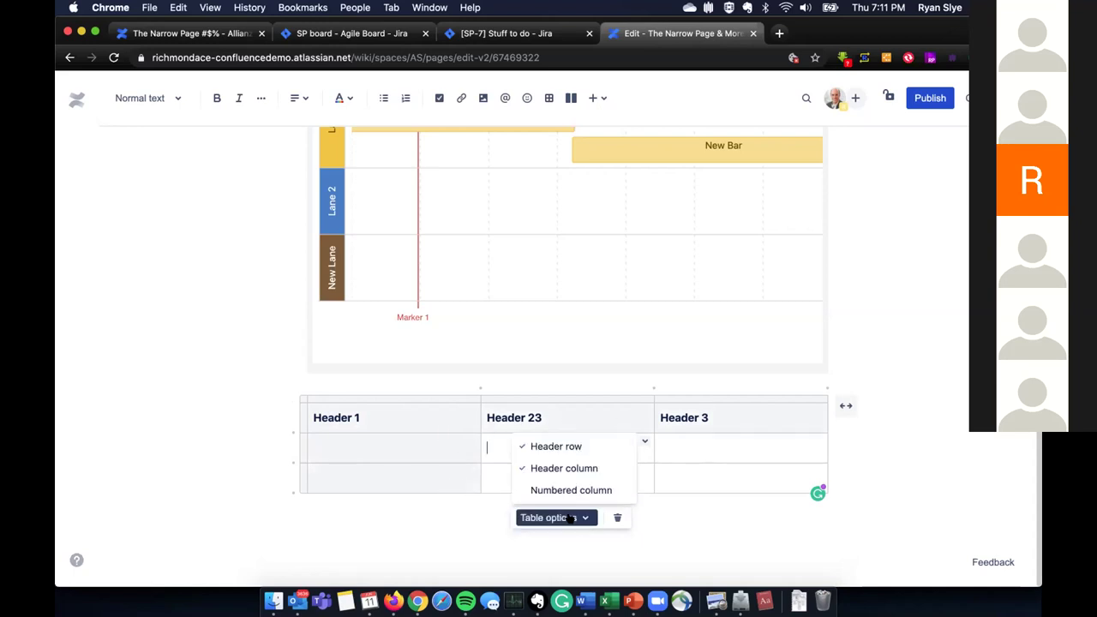
click(571, 490)
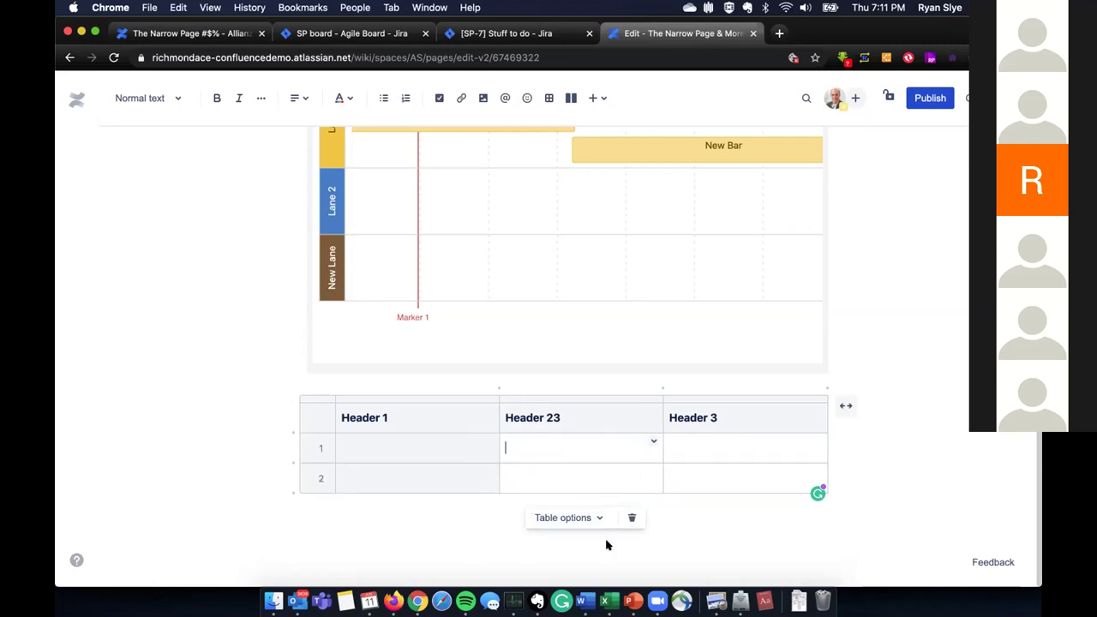
click(926, 98)
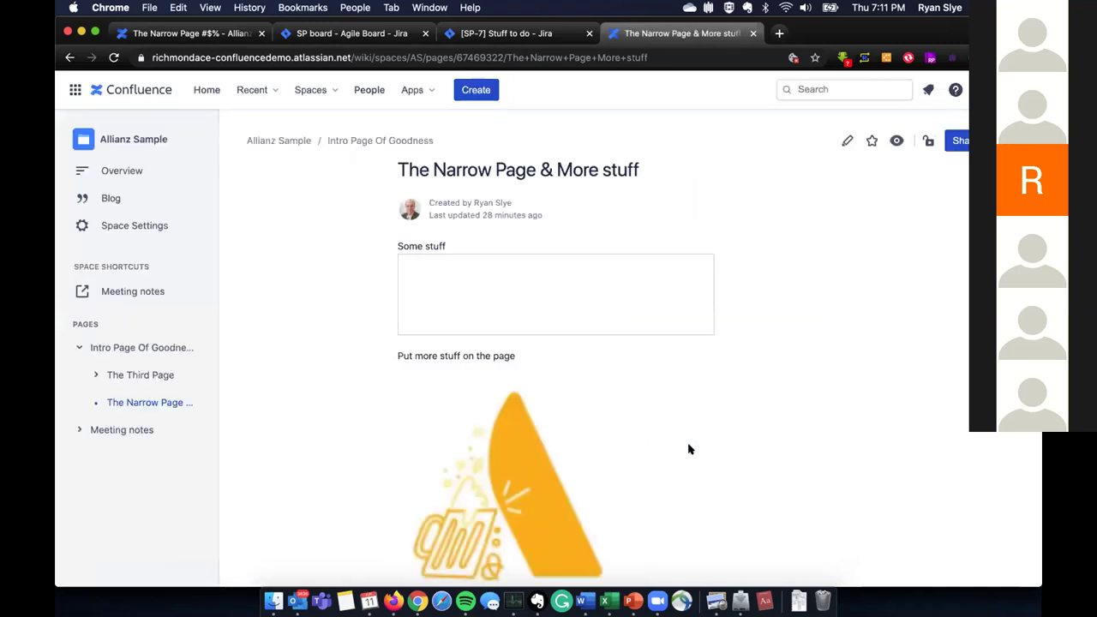
scroll(688, 449, down, 10)
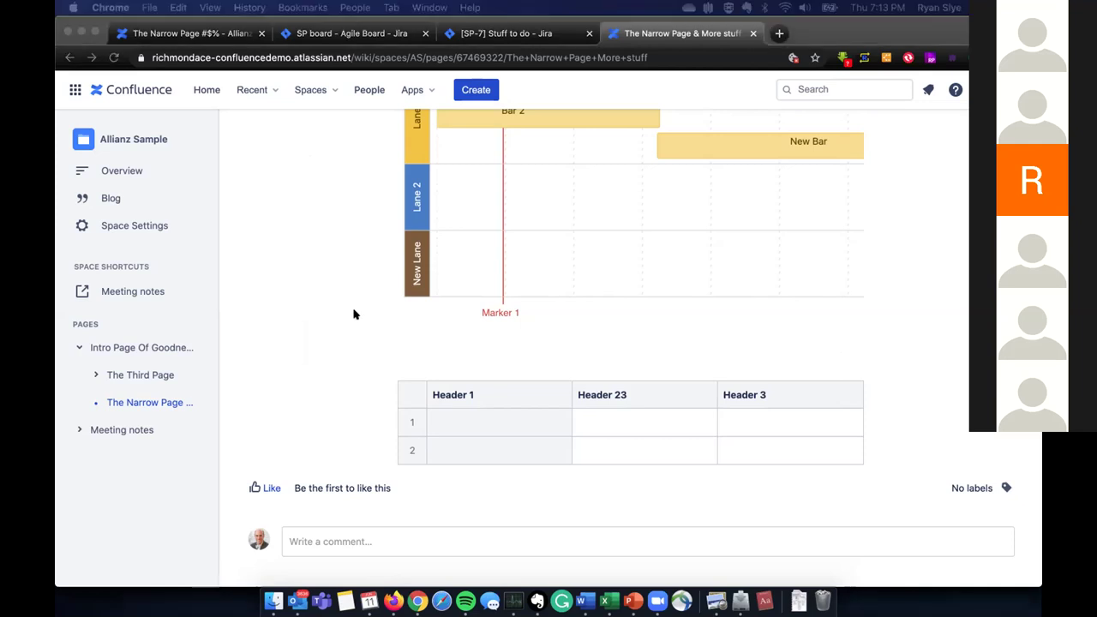
- Switch to the Google Slides presentation, advance to the Demo: Collaboration slide and return to the Confluence page
key(super+Tab)
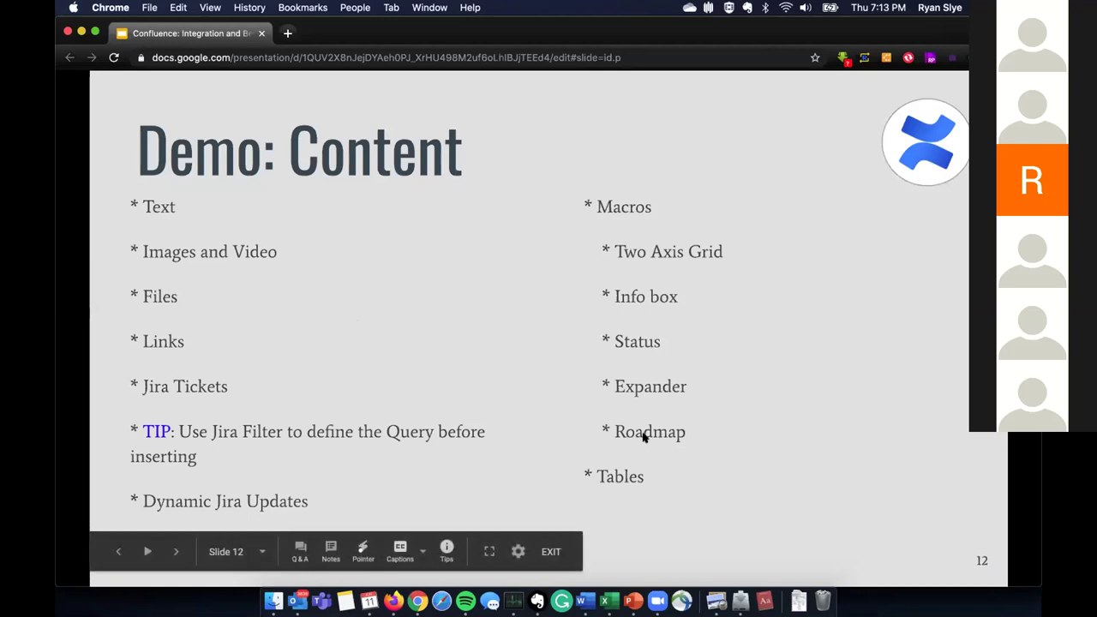
key(Right)
key(Right)
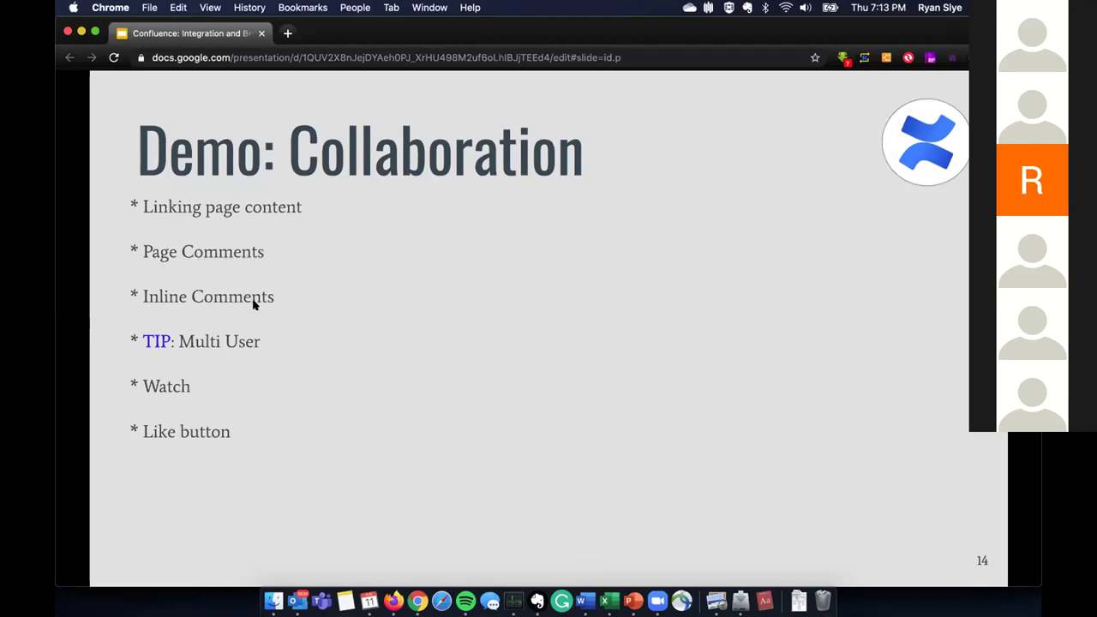
key(super+grave)
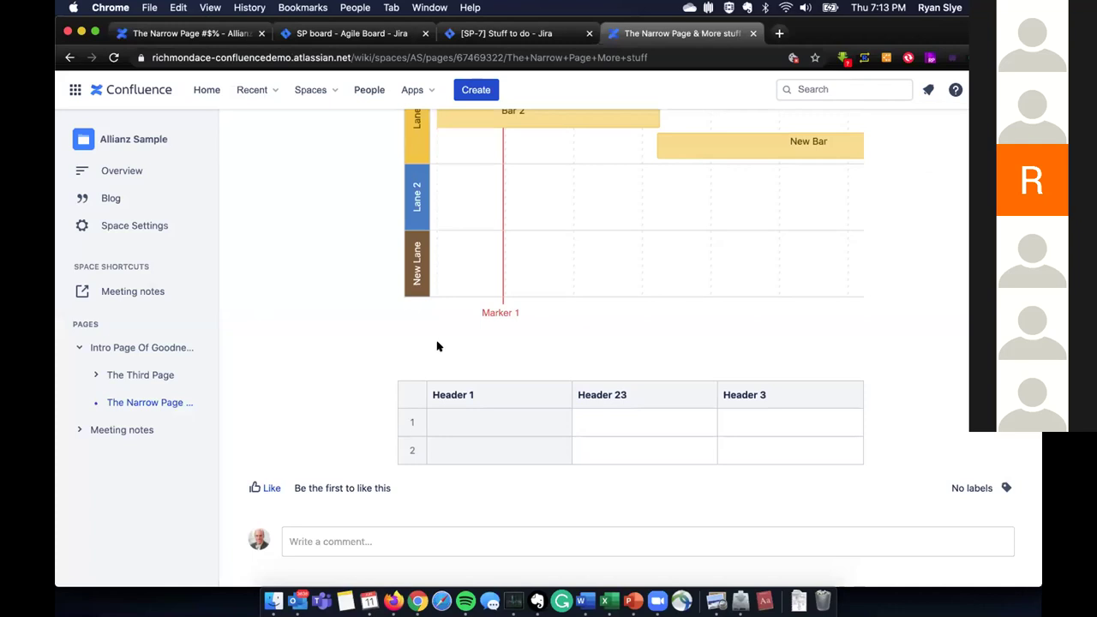
- Add the inline comment "I really like this" to the words "on the page" in the line above the image
scroll(437, 346, up, 10)
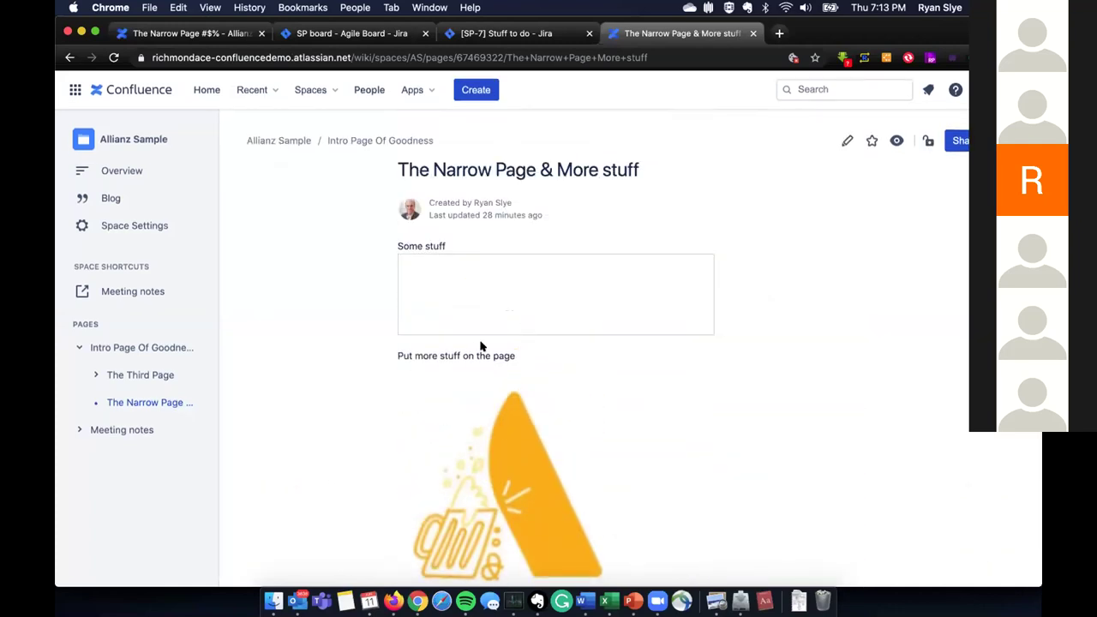
drag(510, 353, 461, 351)
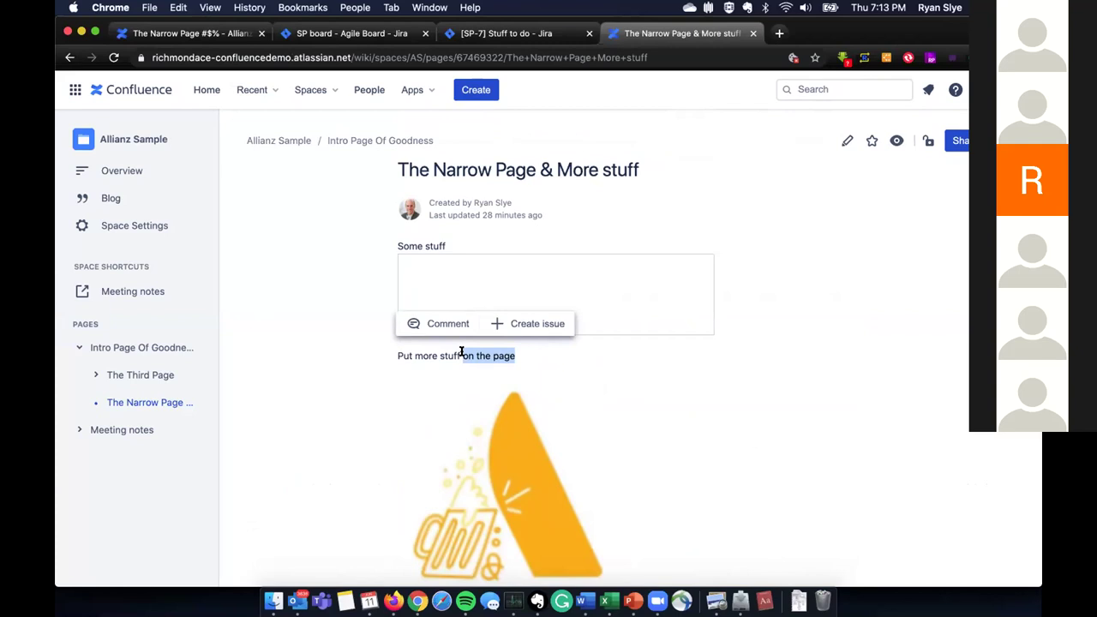
click(453, 326)
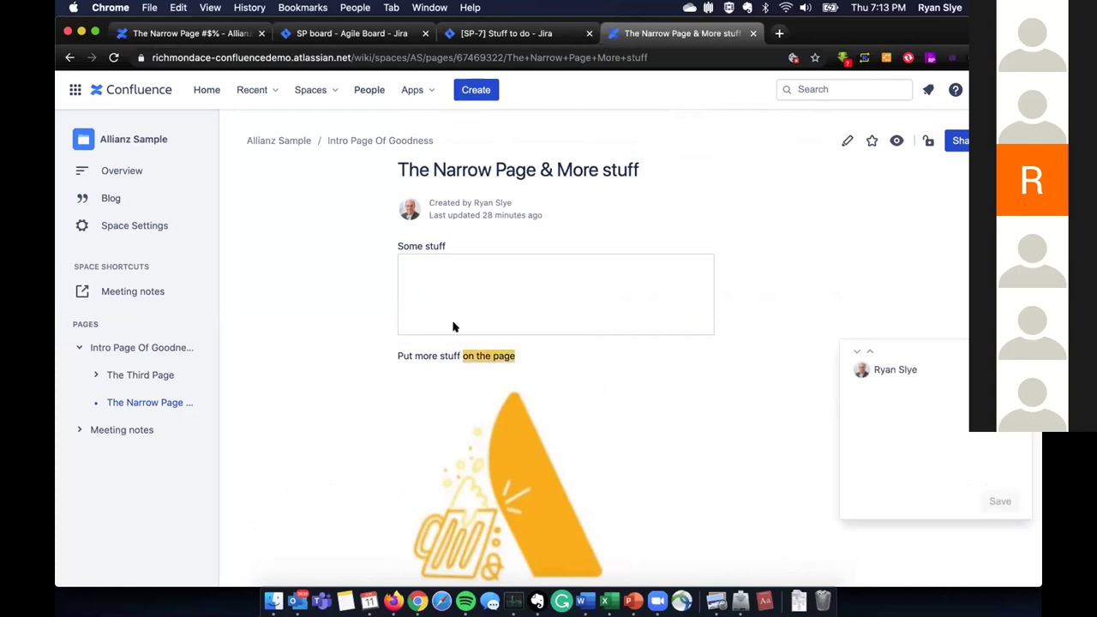
text(I)
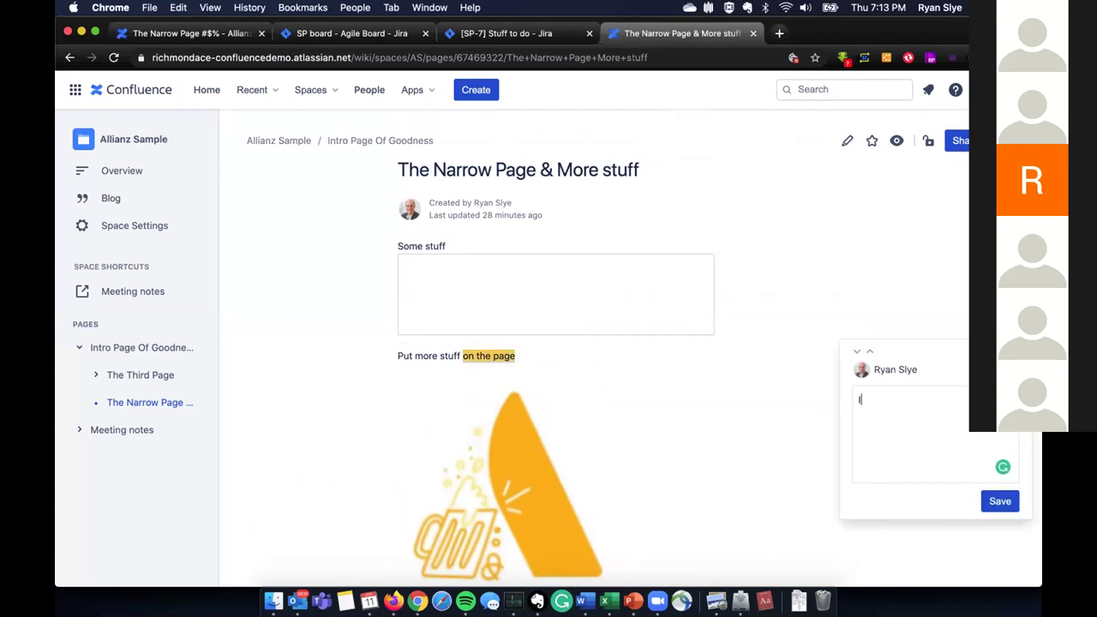
text( really like this)
click(996, 505)
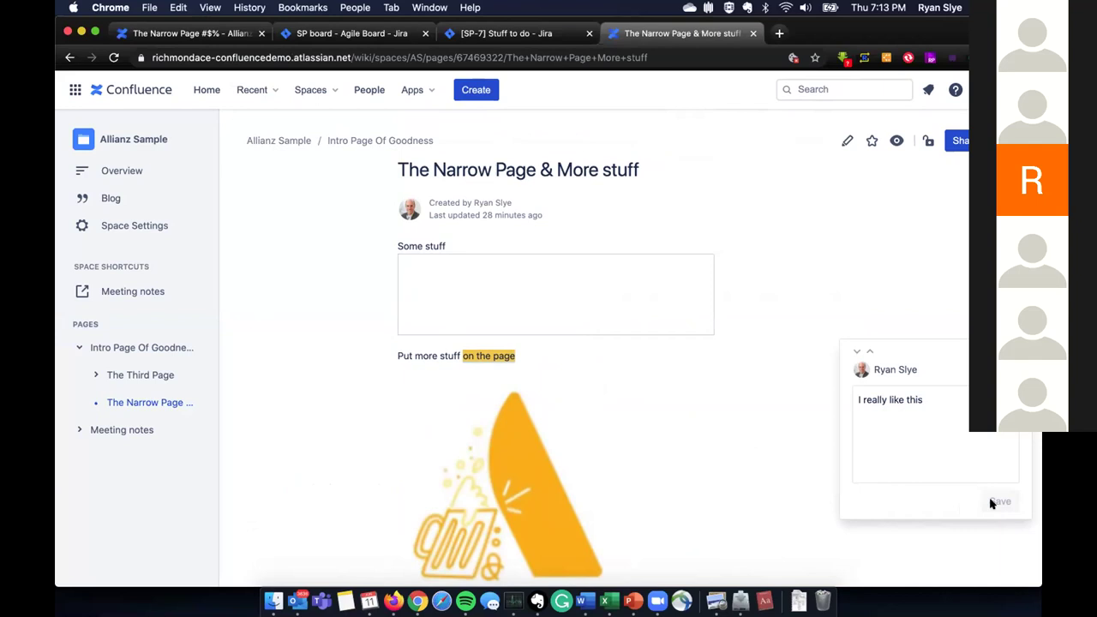
click(774, 380)
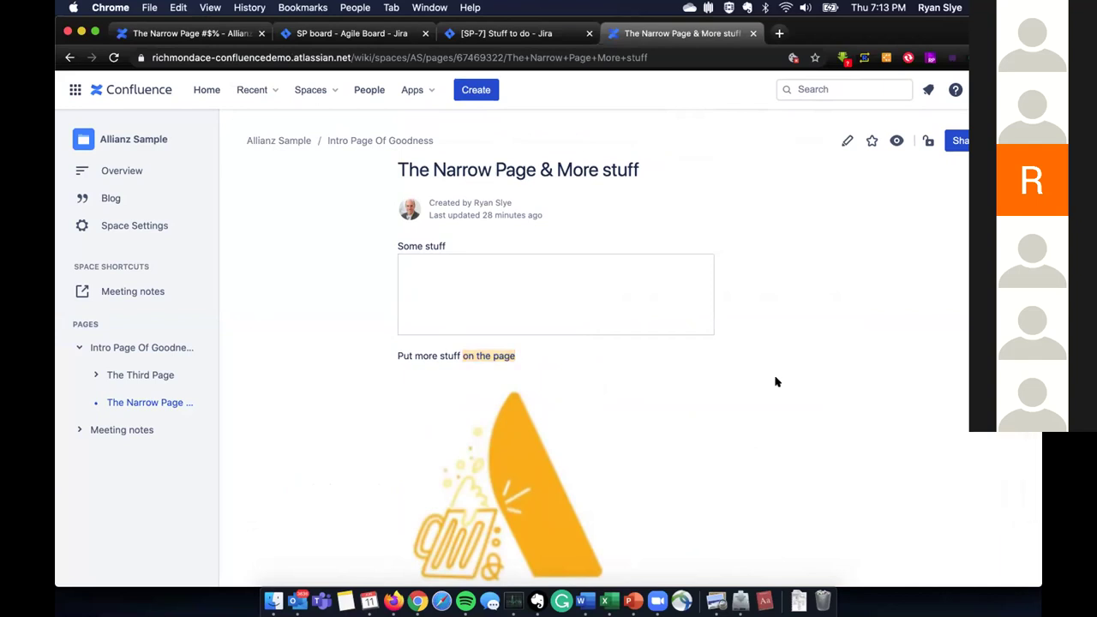
- View the inline comment on "on the page", and save the page comment "I really don't like this page." with a mention of the suggested user
click(503, 360)
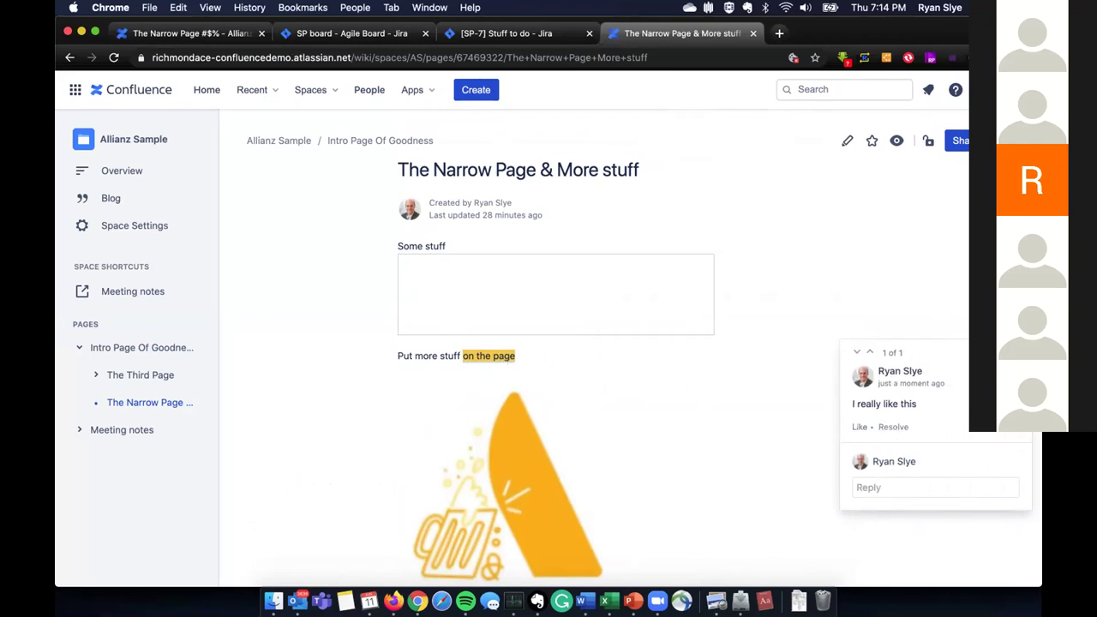
click(695, 412)
scroll(696, 412, down, 10)
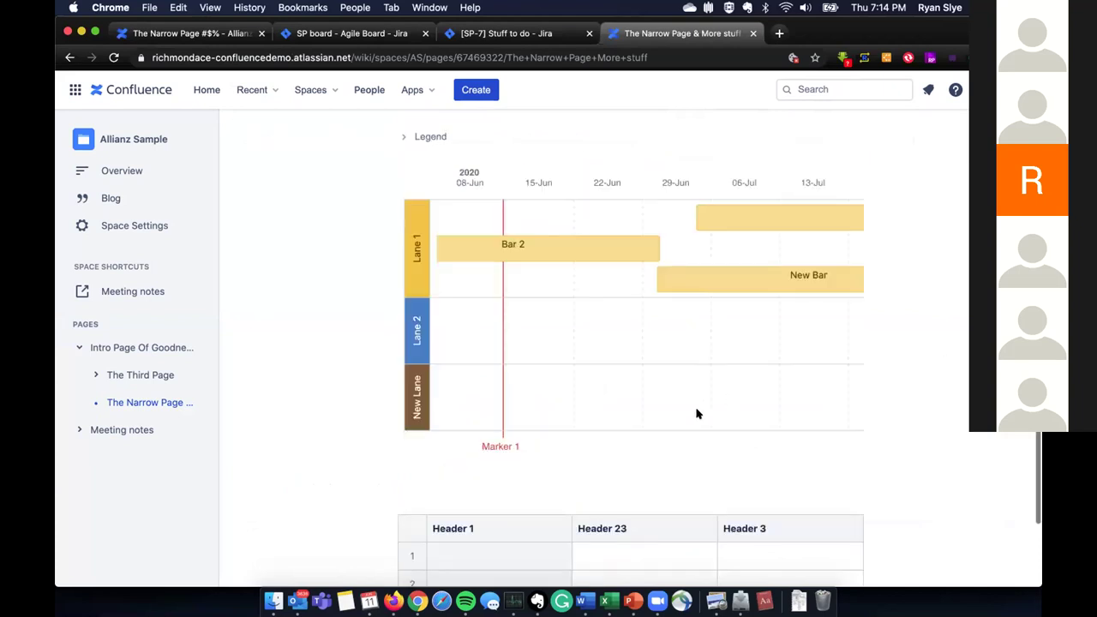
click(494, 541)
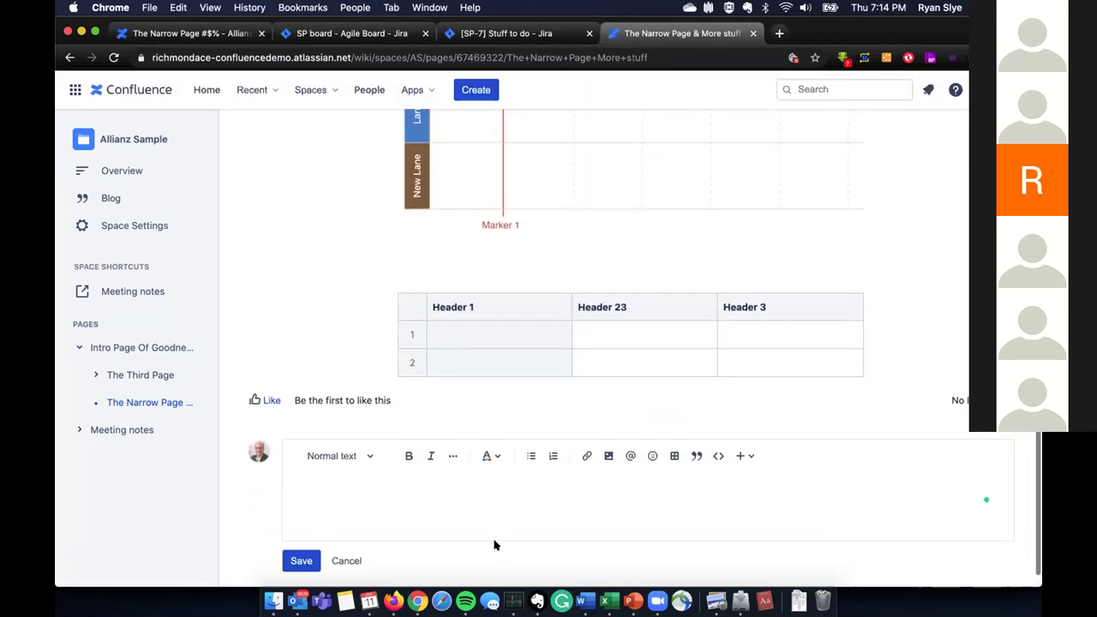
text(I really don't like this page.)
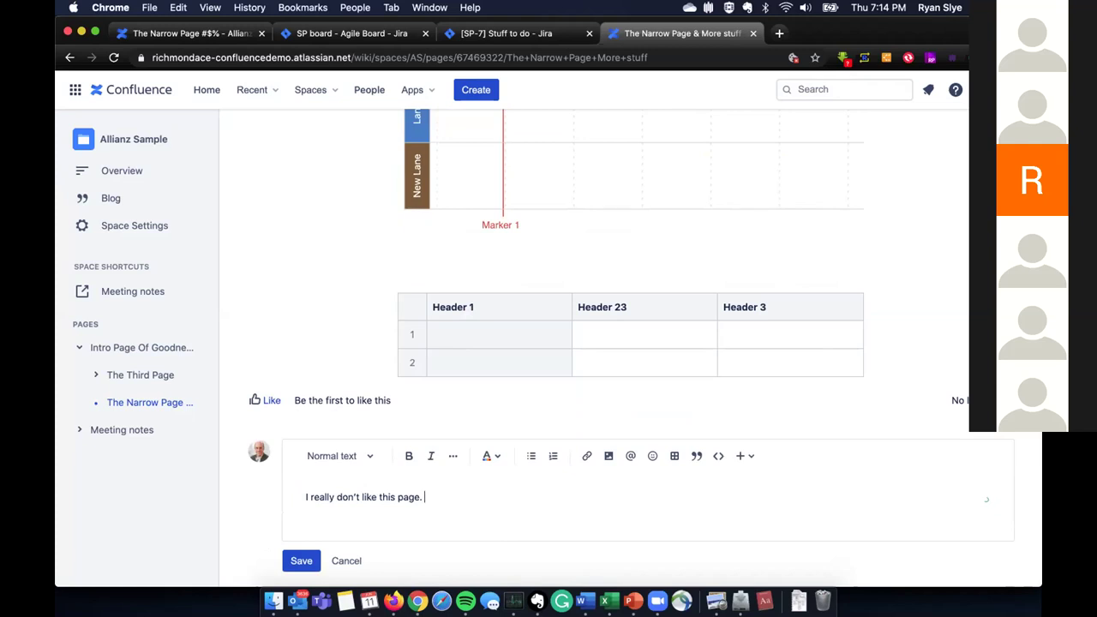
key(Return)
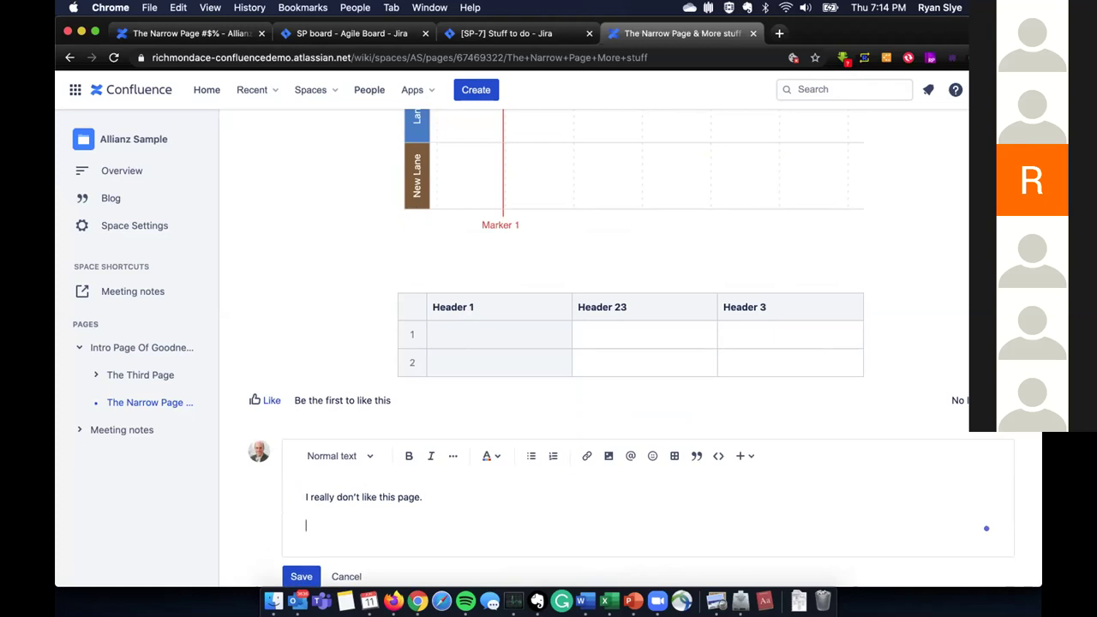
text(@)
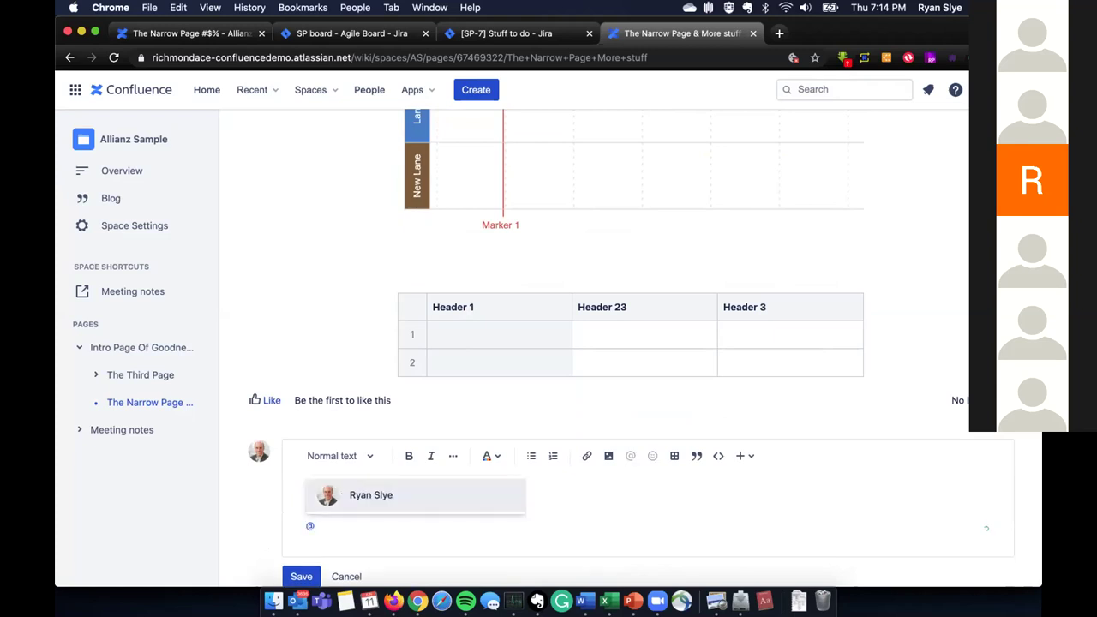
key(Return)
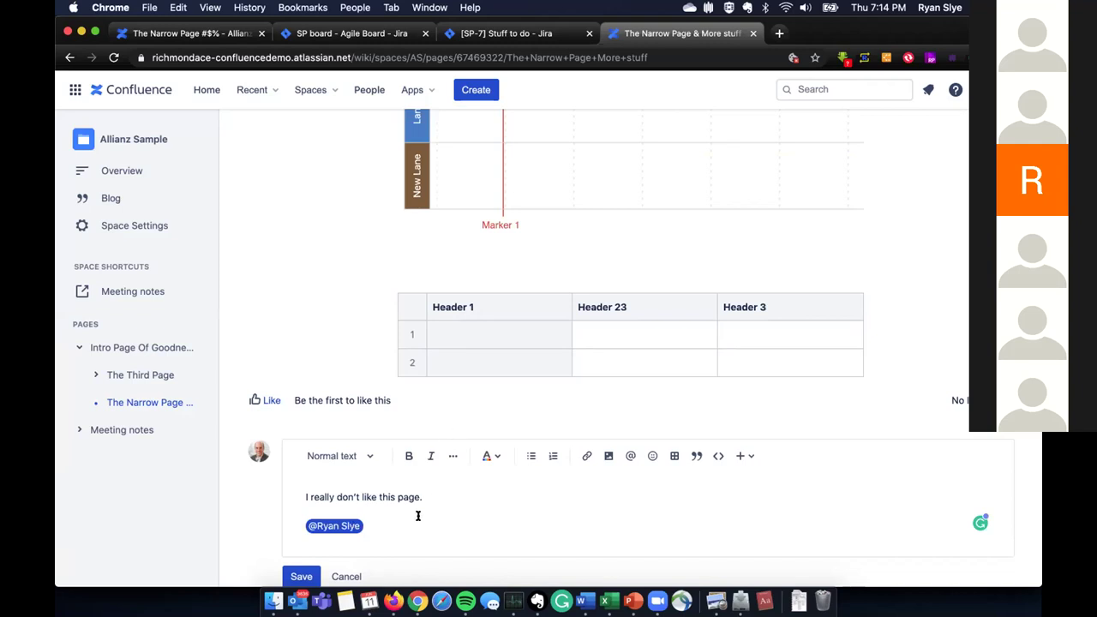
click(296, 578)
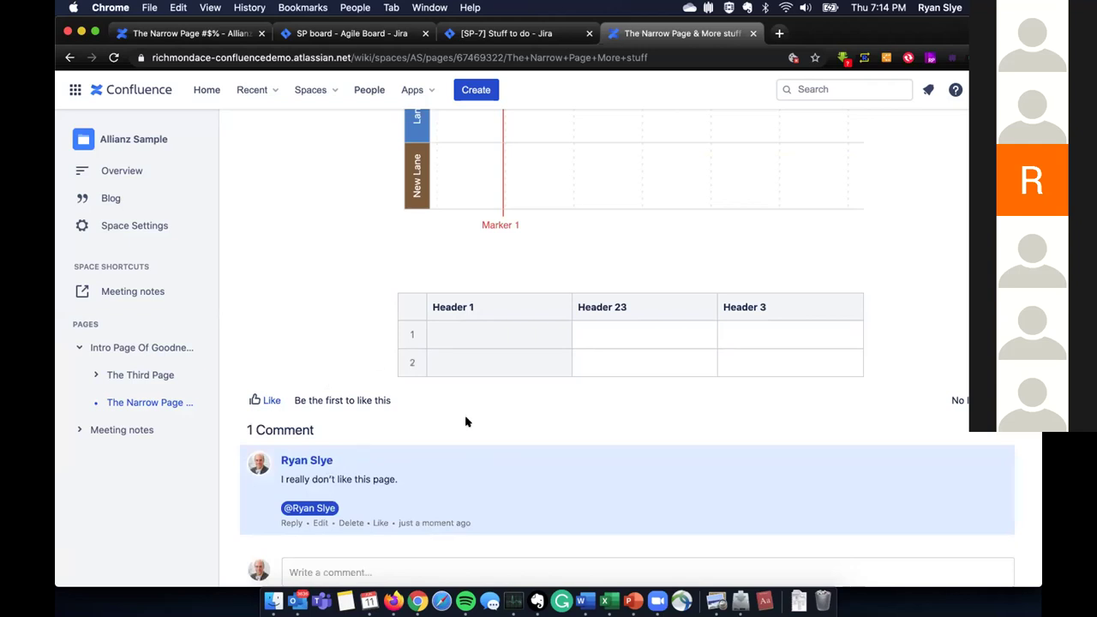
- Resolve the inline comment attached to the words "on the page" above the image
scroll(566, 307, up, 10)
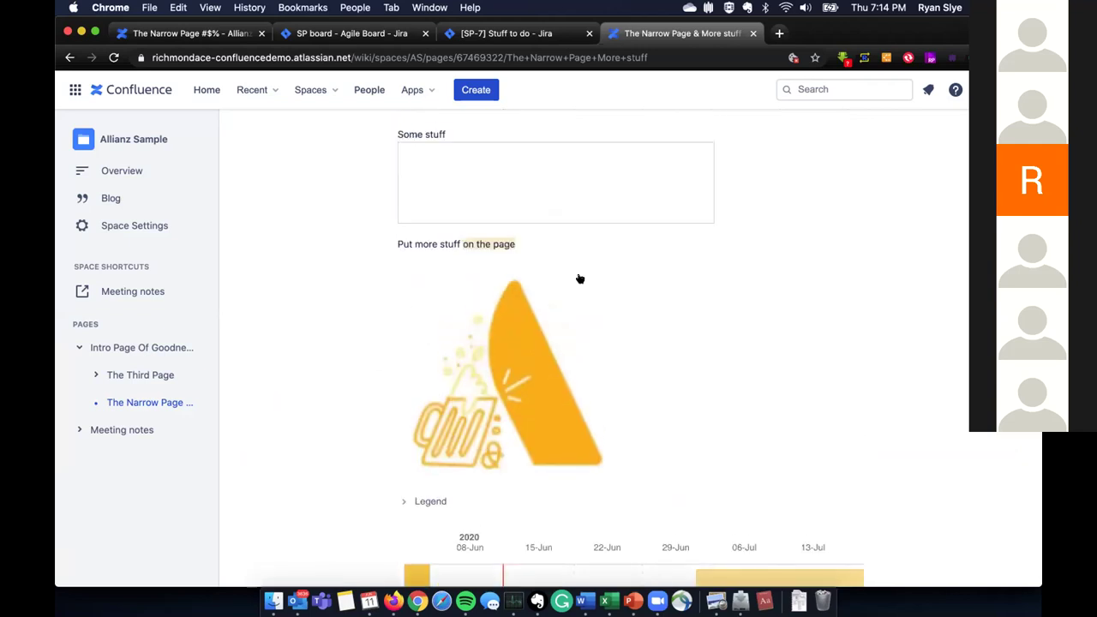
click(489, 207)
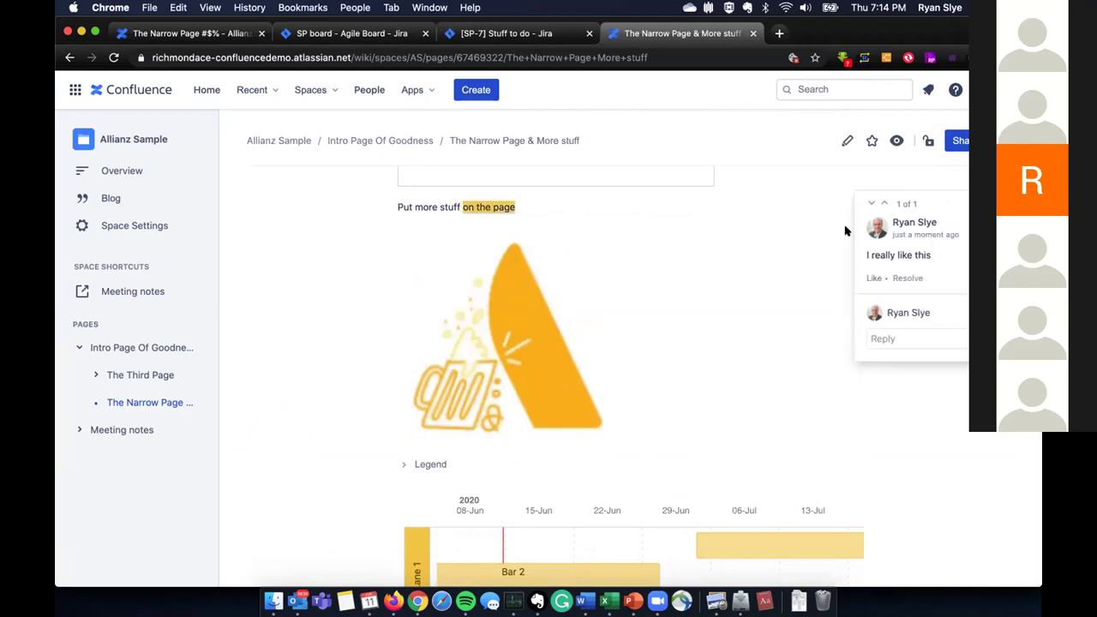
click(960, 212)
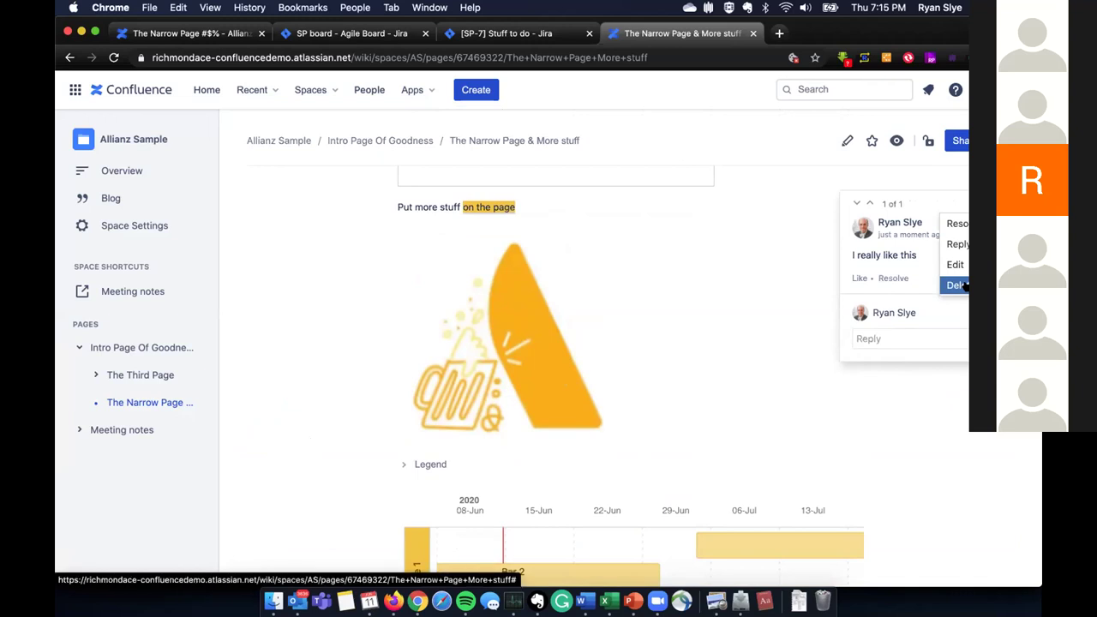
click(958, 224)
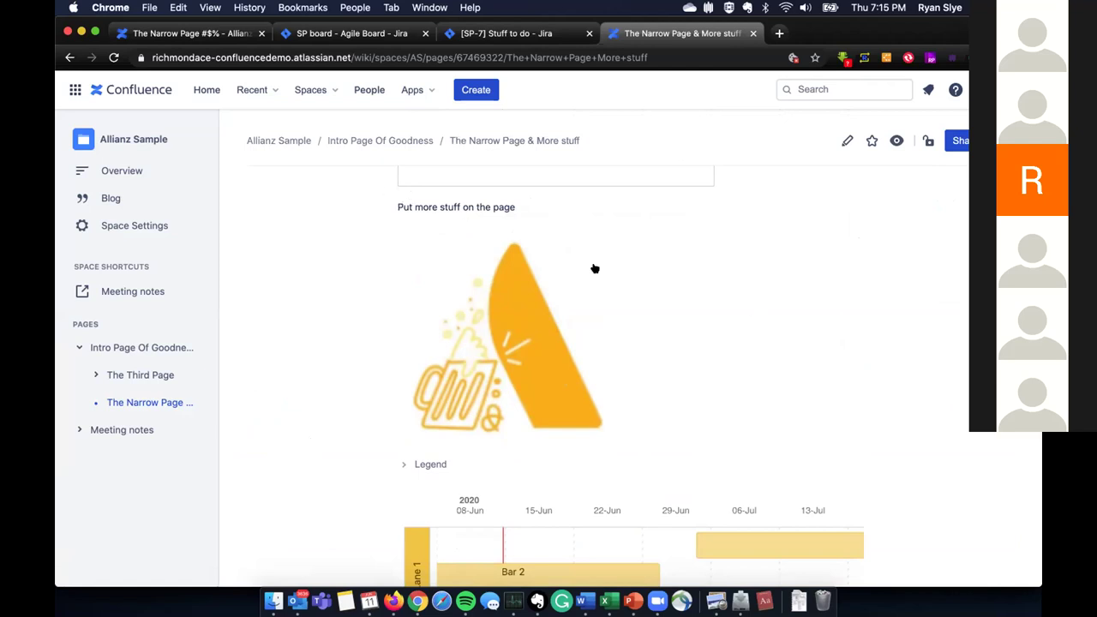
- Review the page comment below the table, check the Demo: Collaboration slide in Google Slides and return to the Confluence page
scroll(595, 269, down, 10)
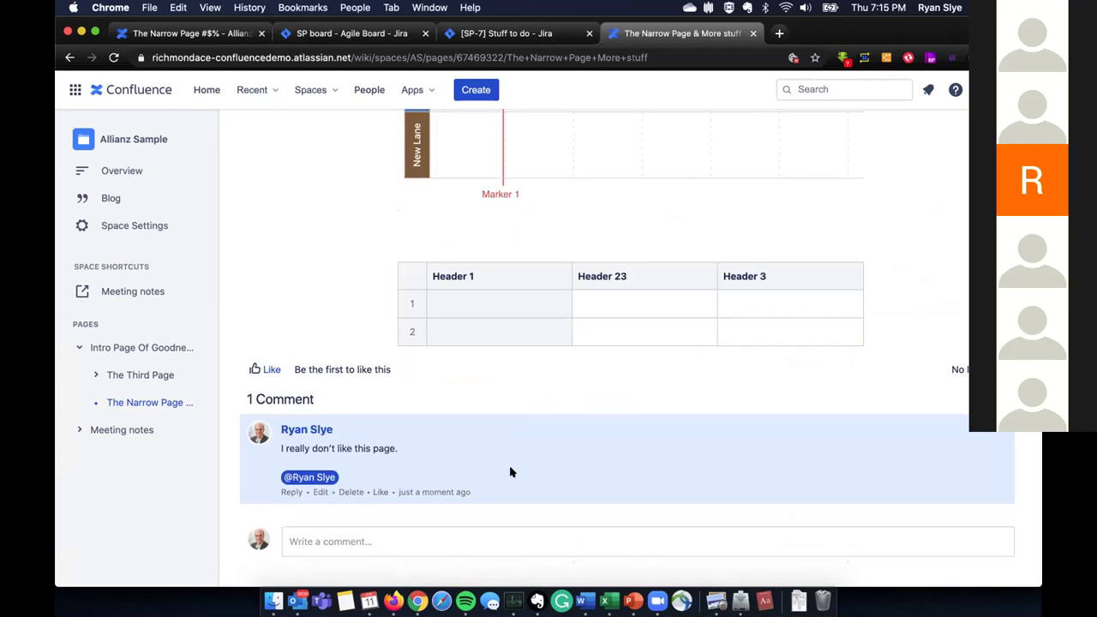
key(super+grave)
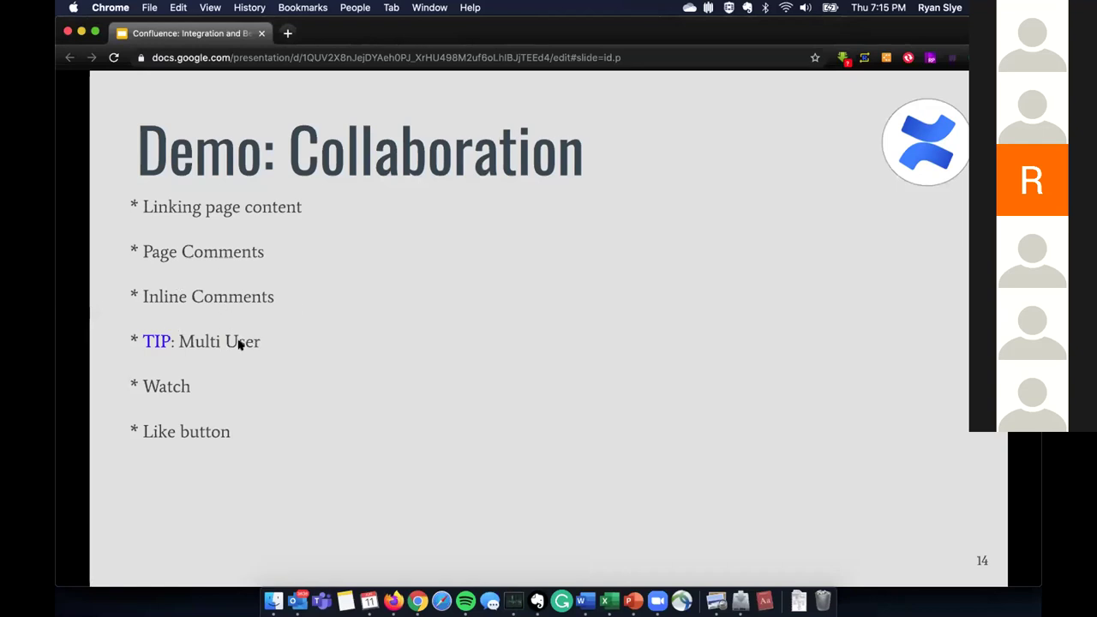
key(super+Tab)
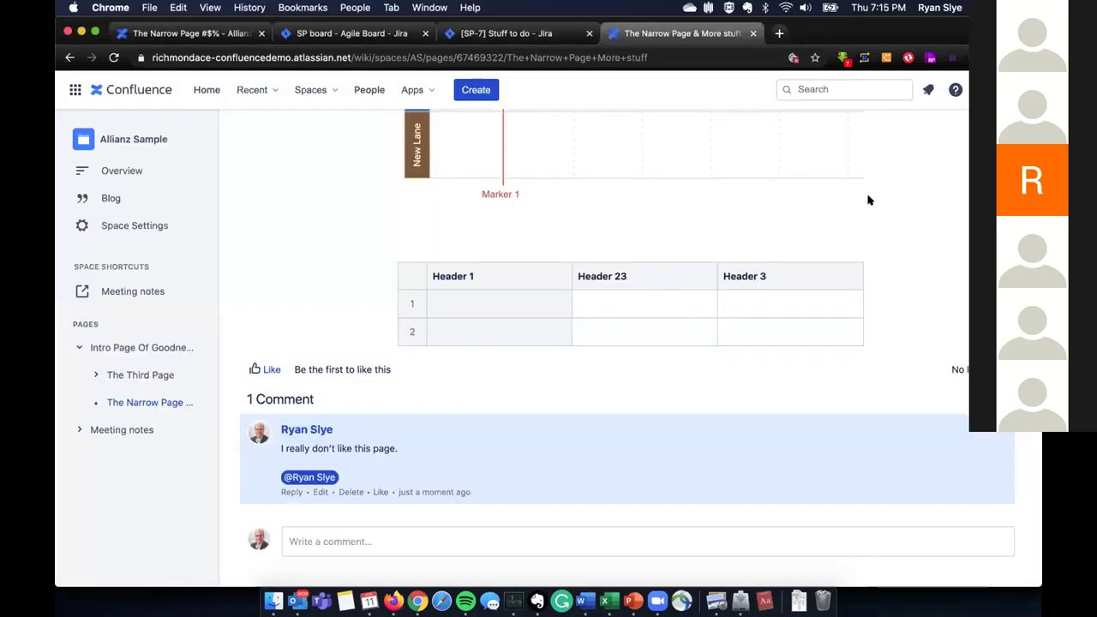
- View the page's additional actions, consult the Google Slides presentation once more and return to the Confluence page
scroll(884, 243, up, 10)
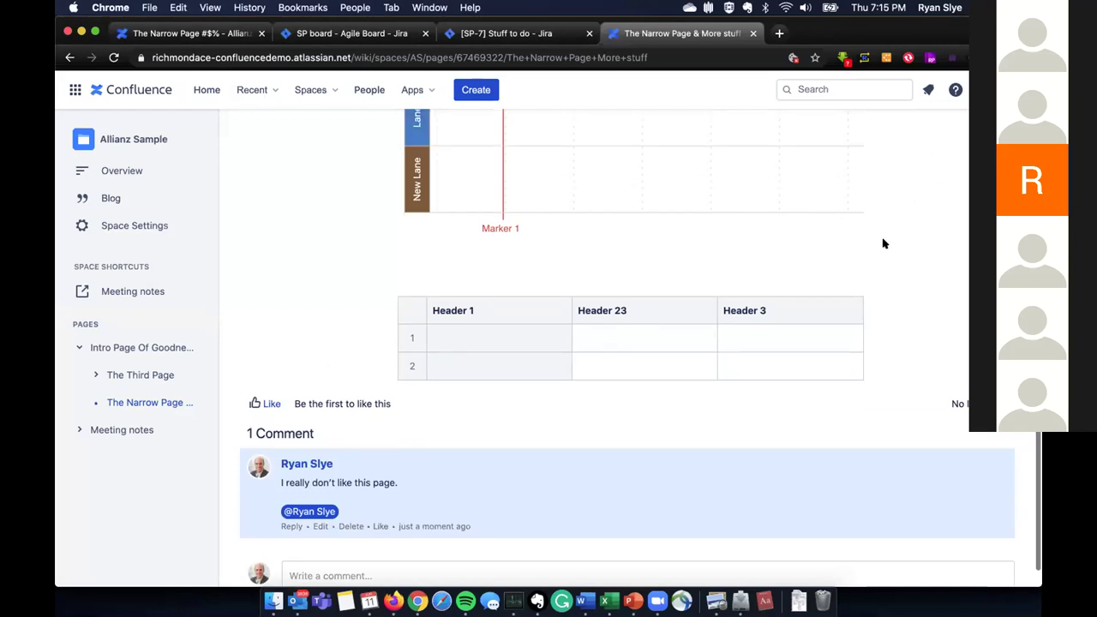
click(994, 140)
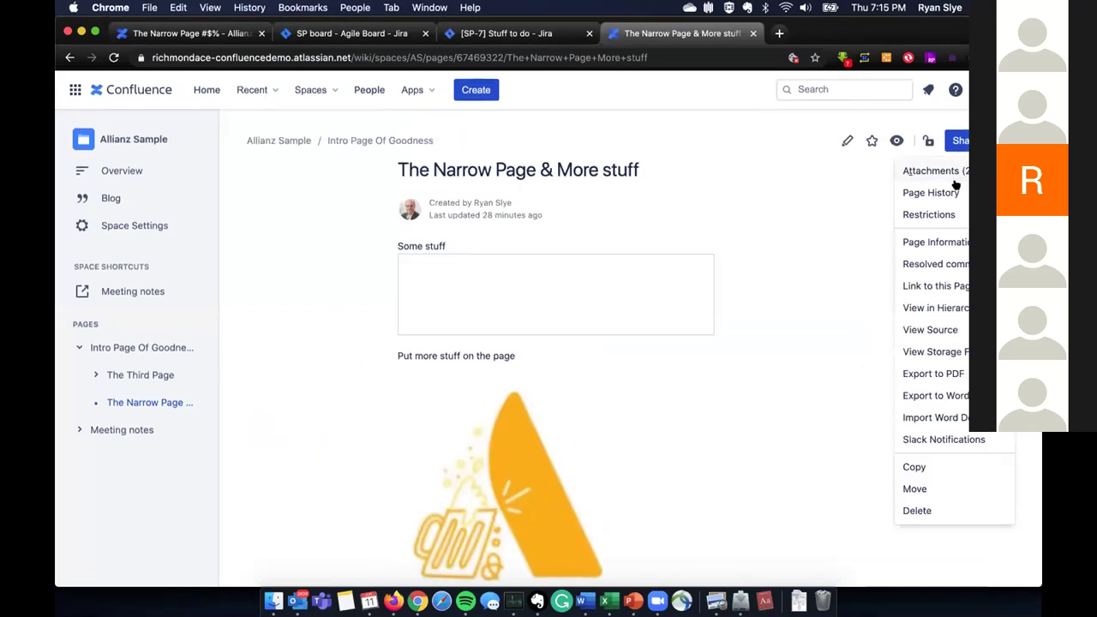
click(842, 226)
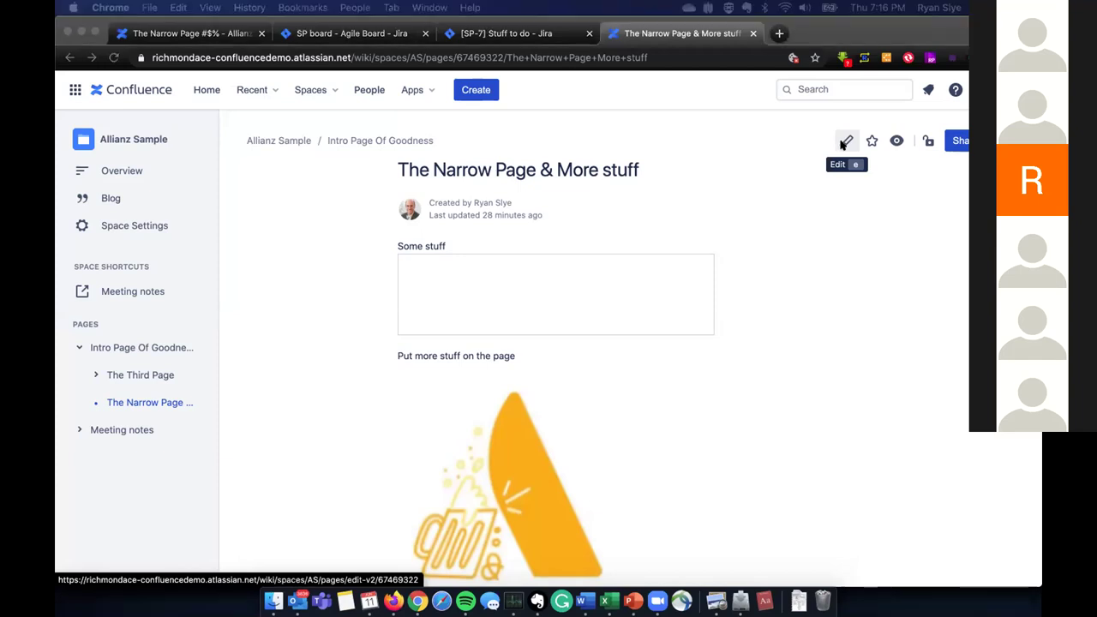
key(super+Tab)
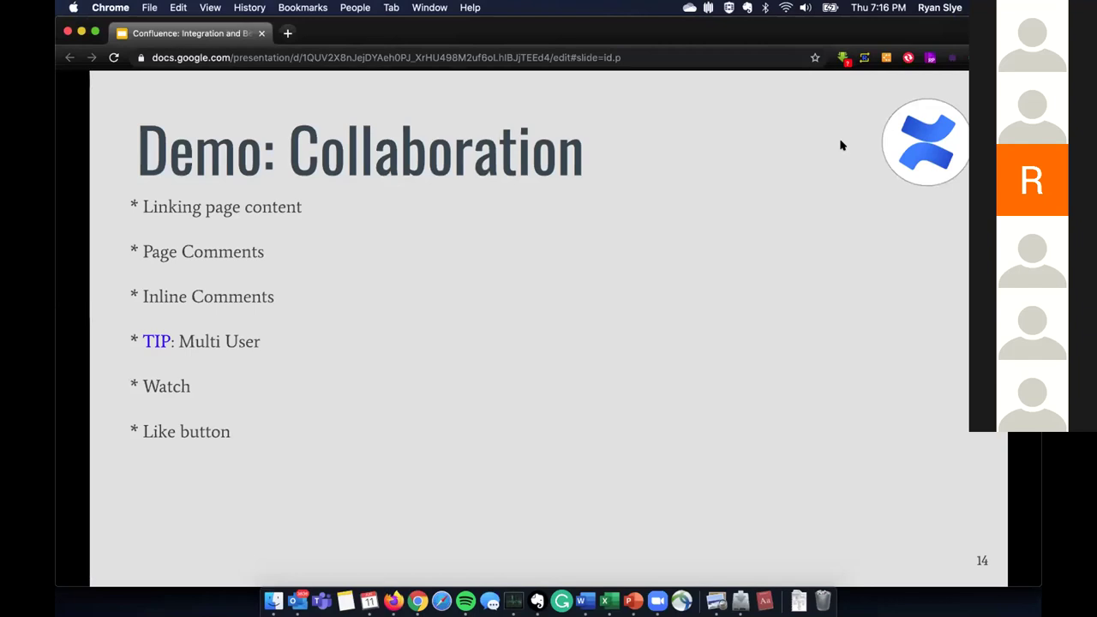
key(super+Tab)
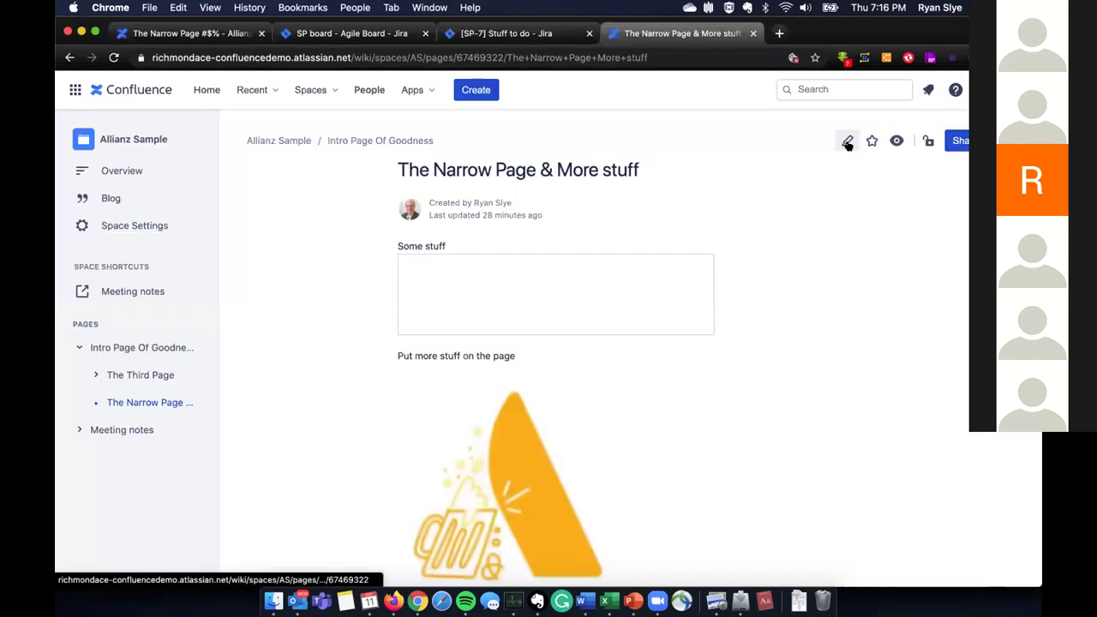
- Start watching all content in the space and view the page's watcher management dialog
click(897, 141)
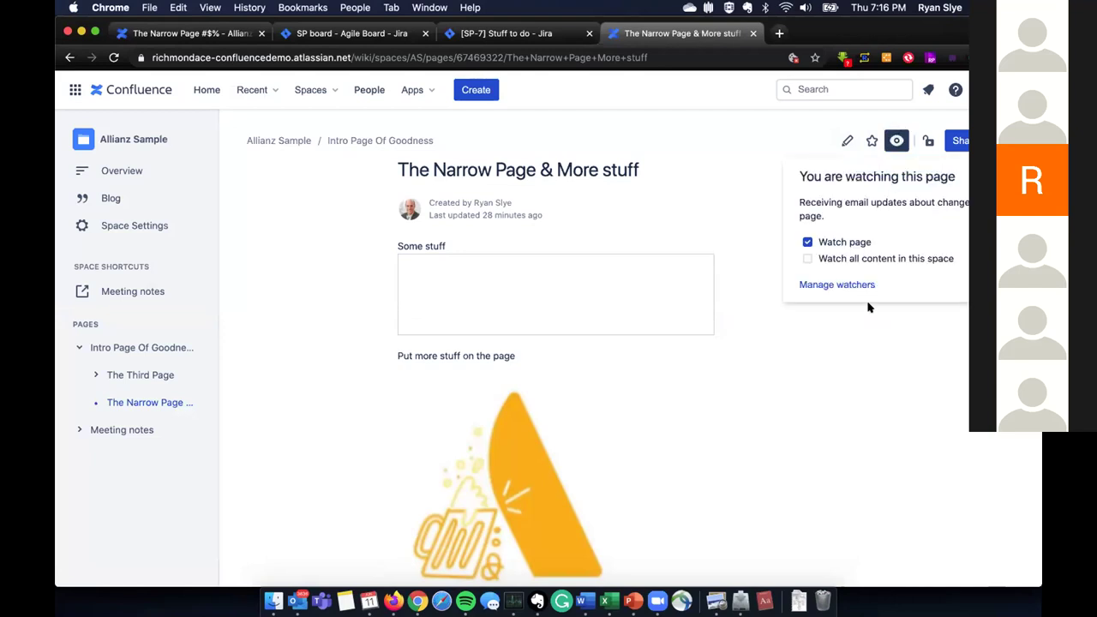
click(807, 259)
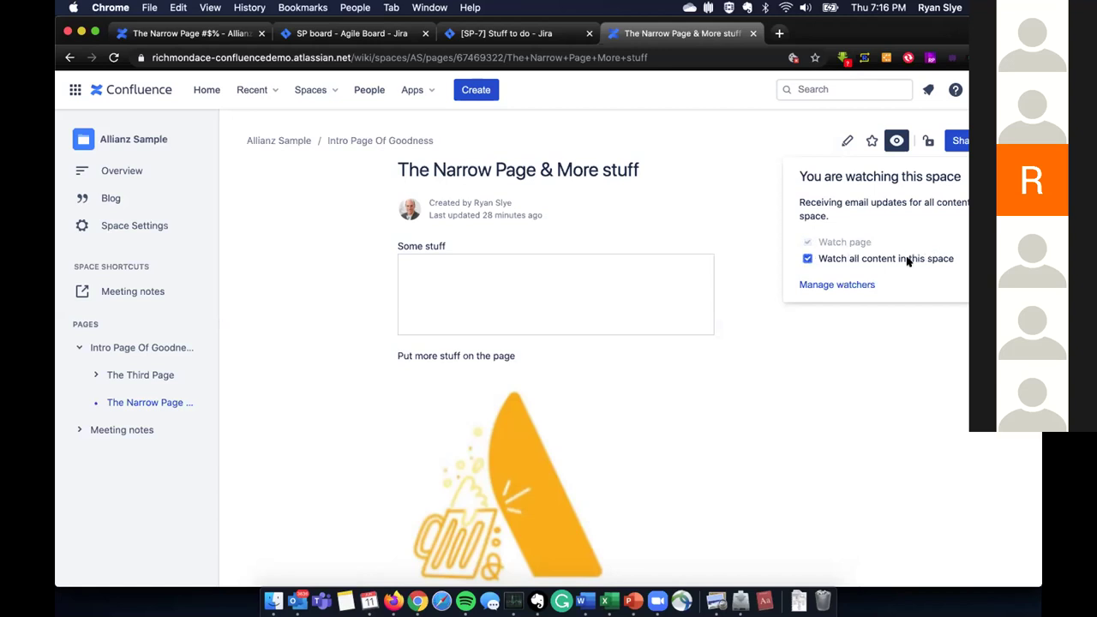
click(850, 287)
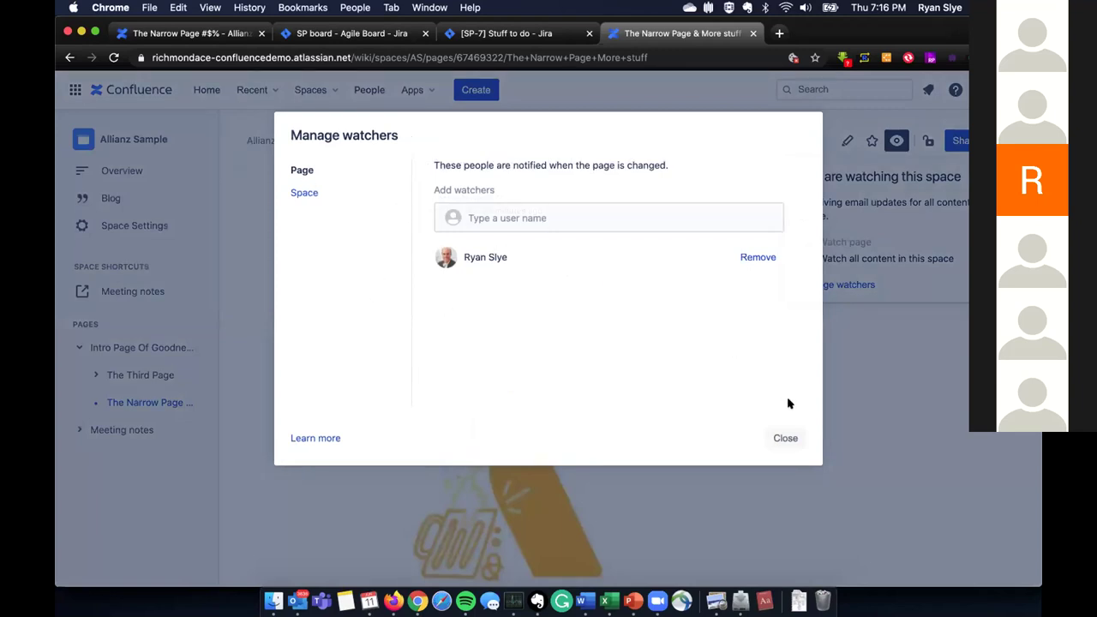
click(775, 444)
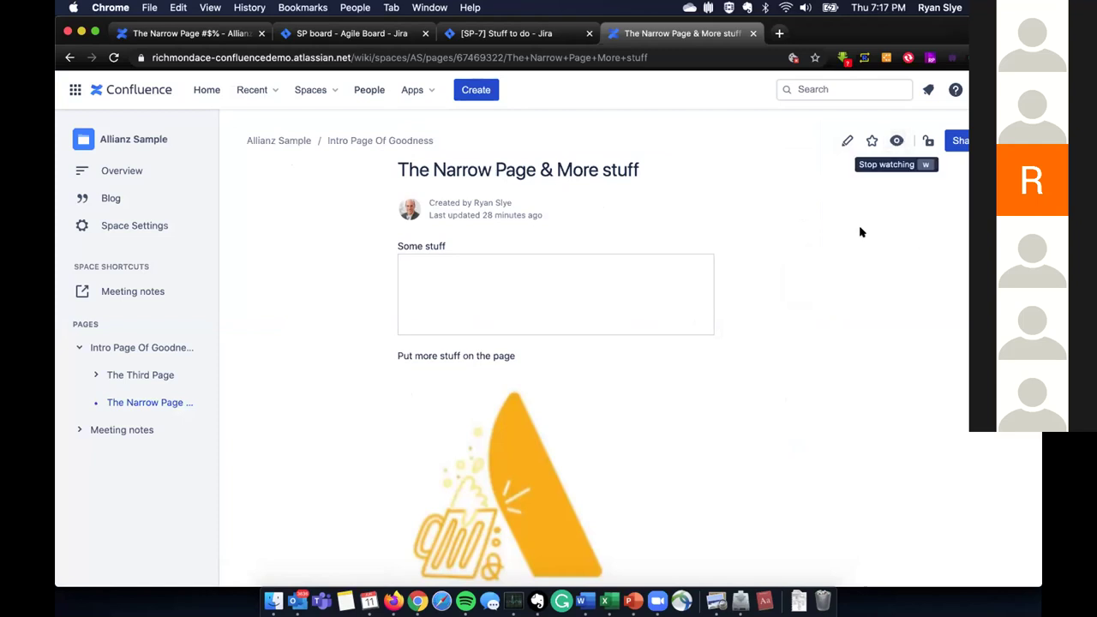
- Open the 06-11-20 Status Report under The Third Page and star it
click(91, 374)
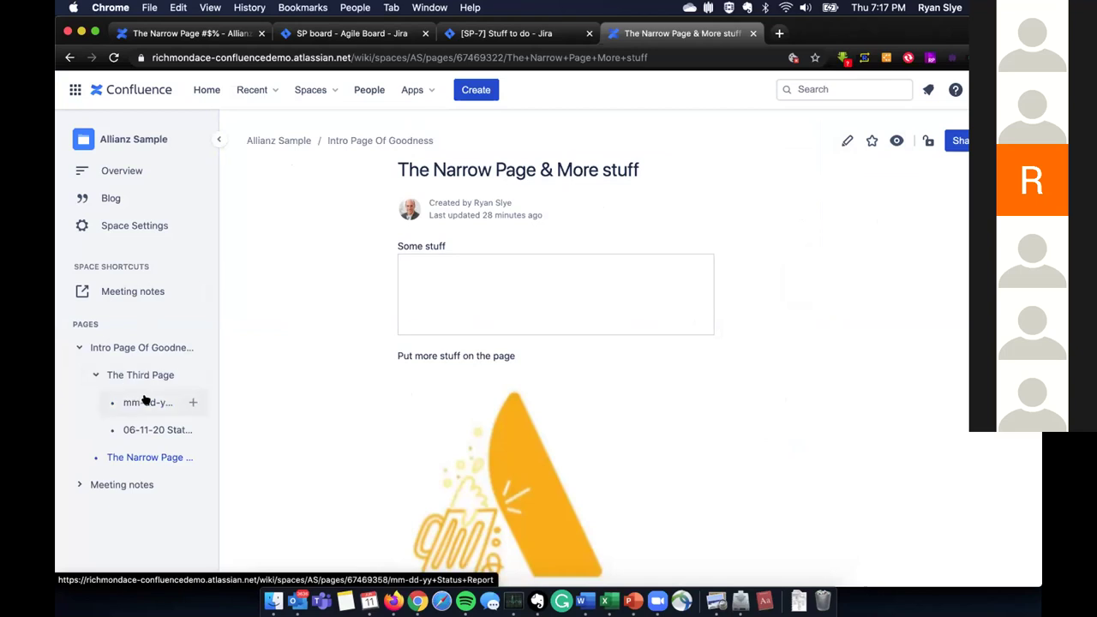
click(142, 430)
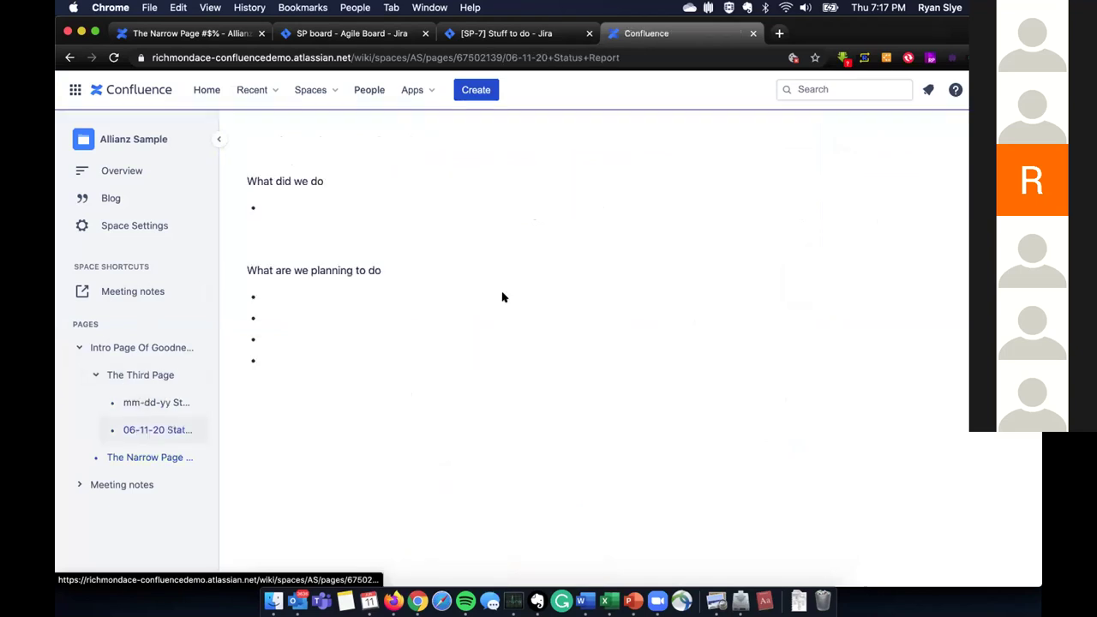
click(872, 140)
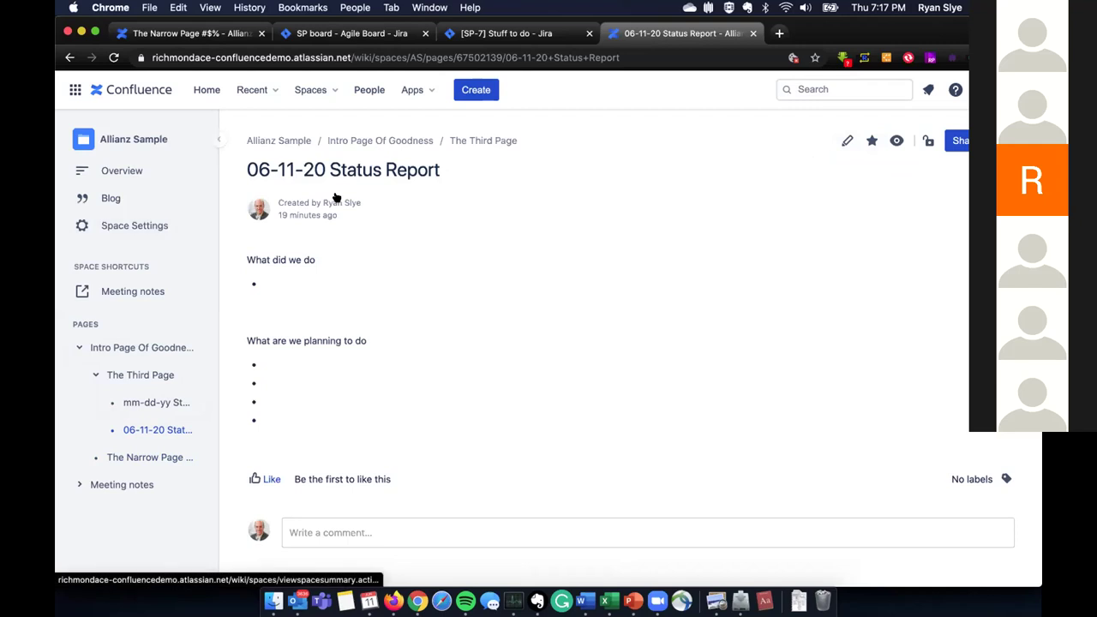
- Look through the recently visited, starred and draft pages, and close the recent pages list
click(264, 92)
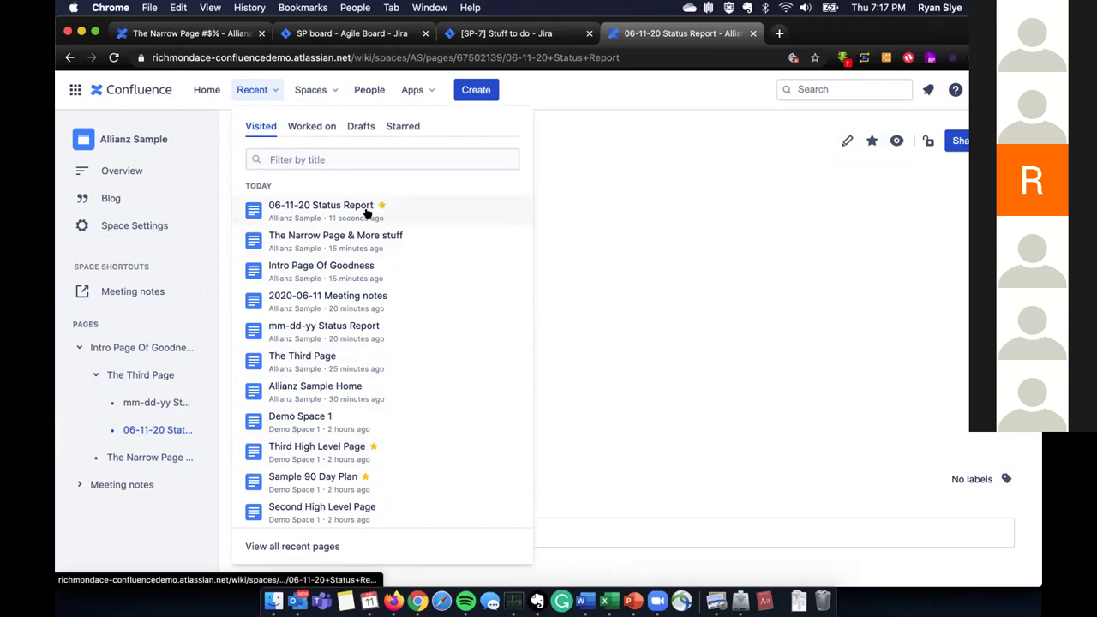
click(400, 126)
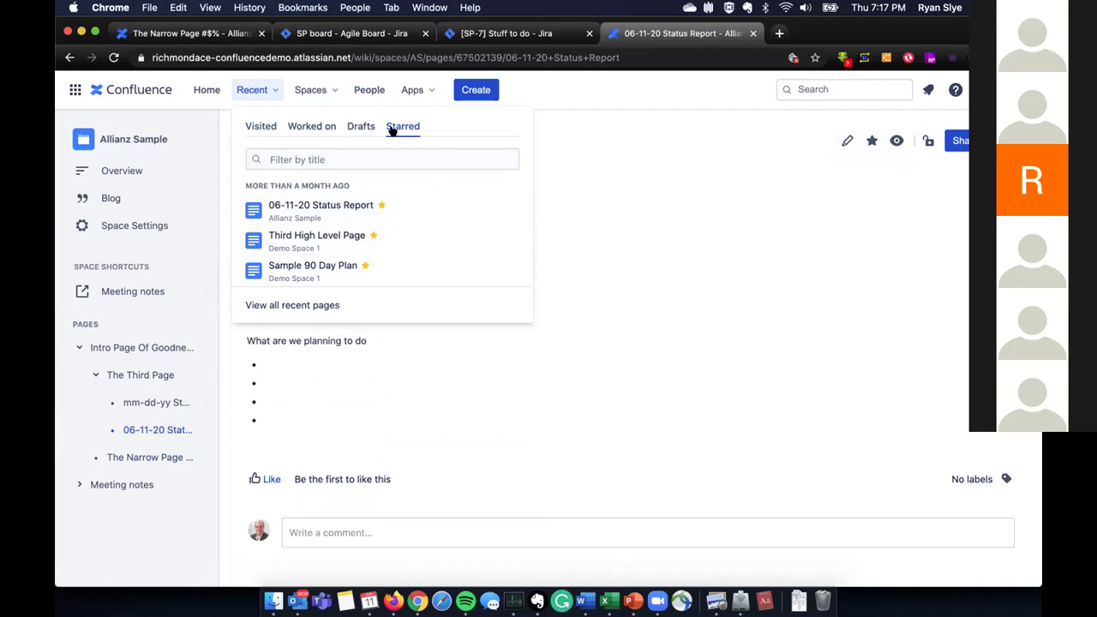
click(333, 156)
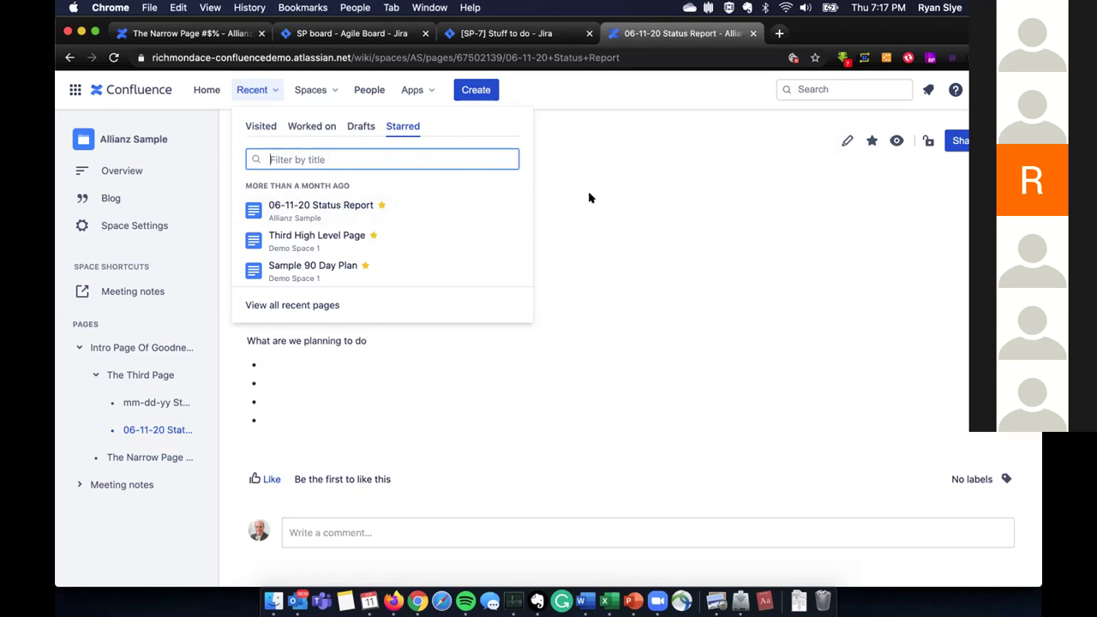
click(361, 126)
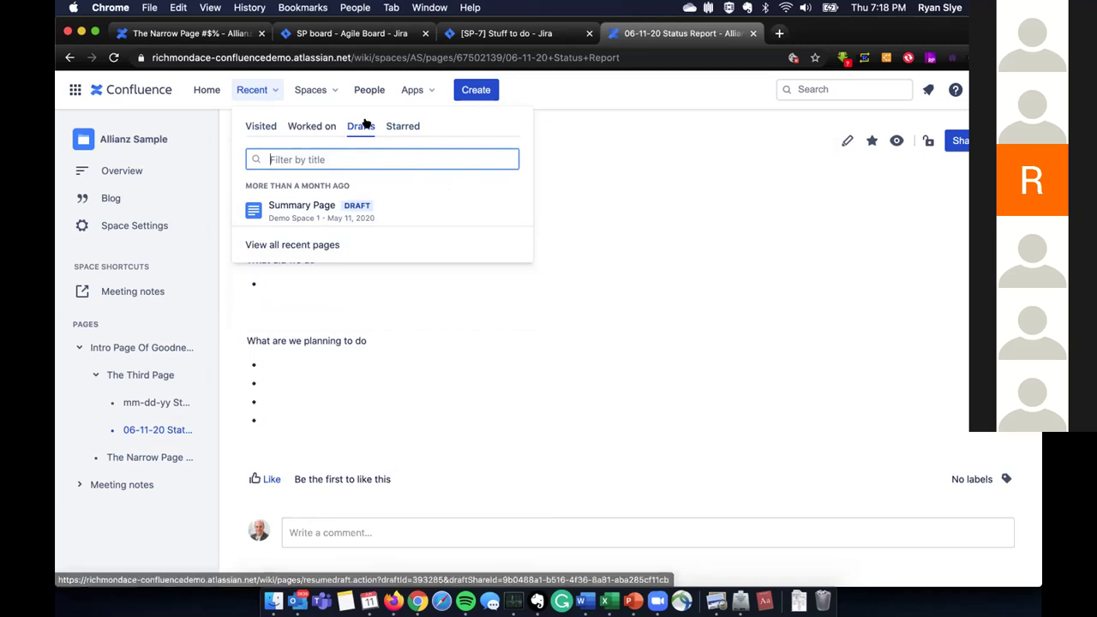
click(643, 198)
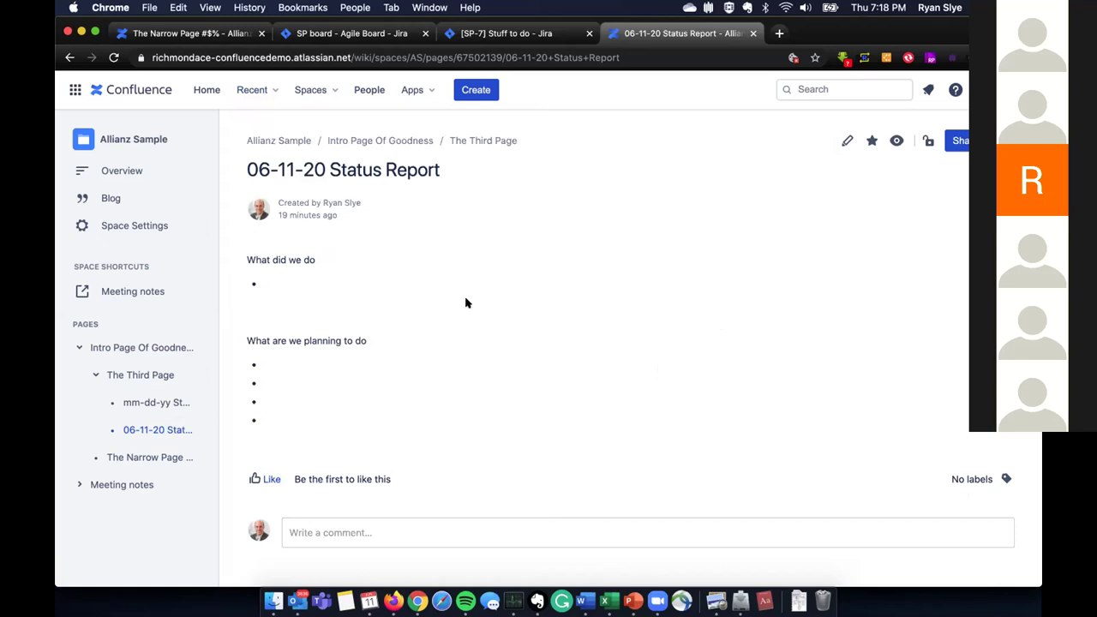
- View the Allianz Sample space overview and look through the recent pages and update feed on the Confluence home page
click(120, 171)
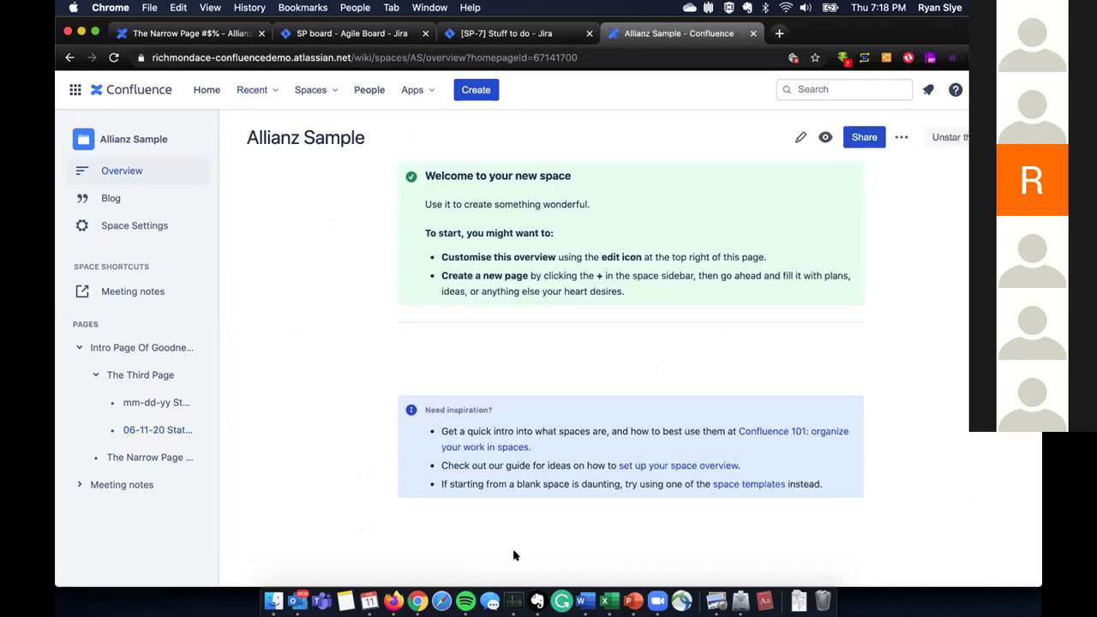
click(206, 90)
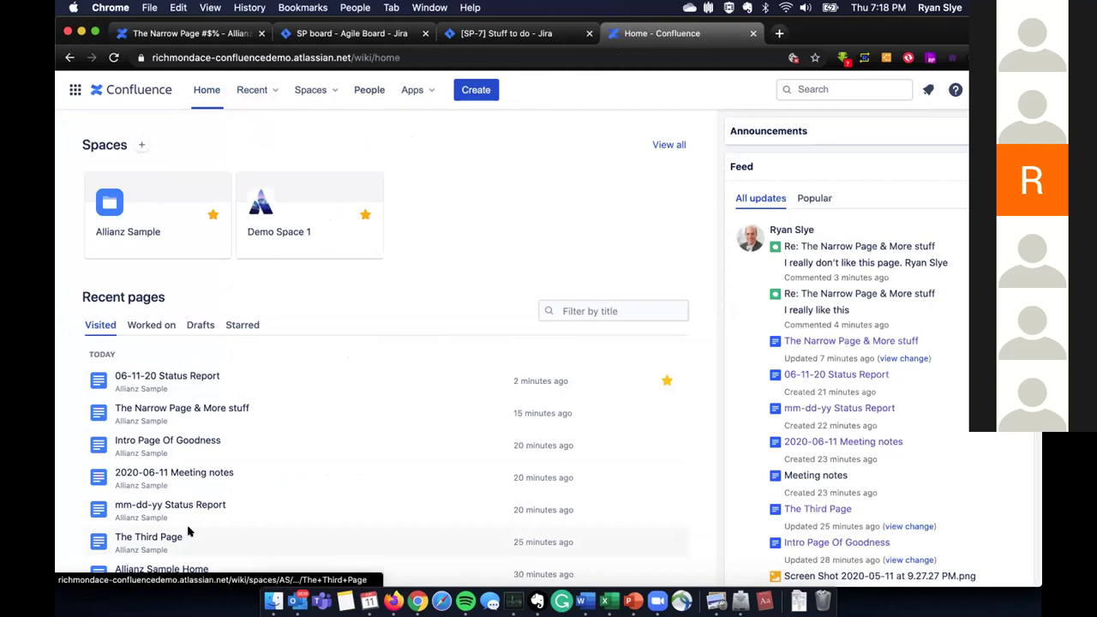
scroll(197, 377, down, 5)
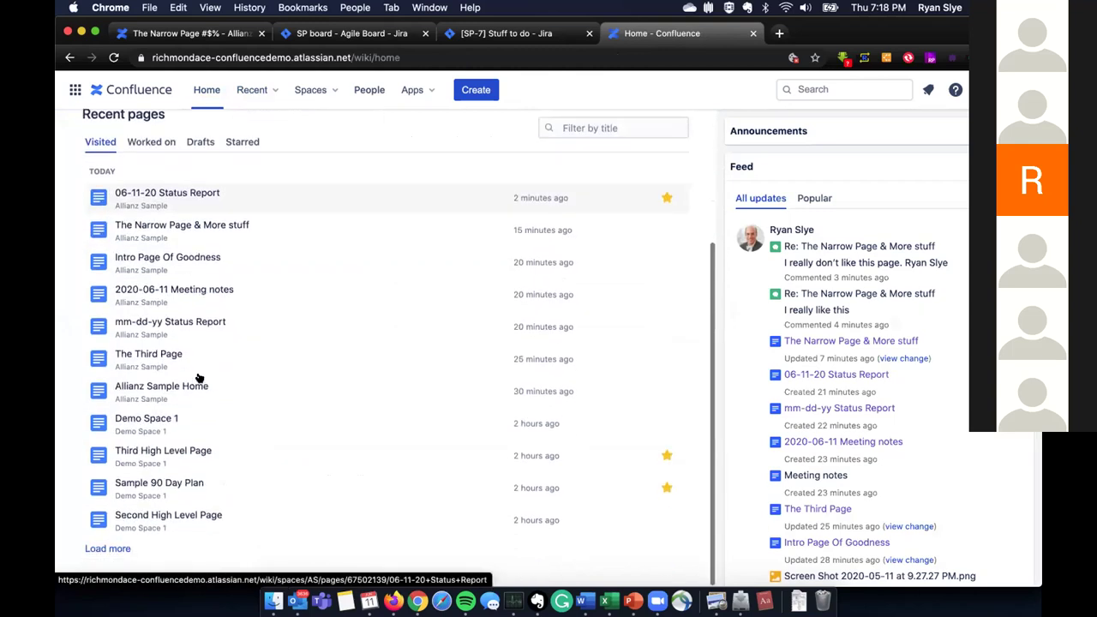
scroll(198, 379, up, 5)
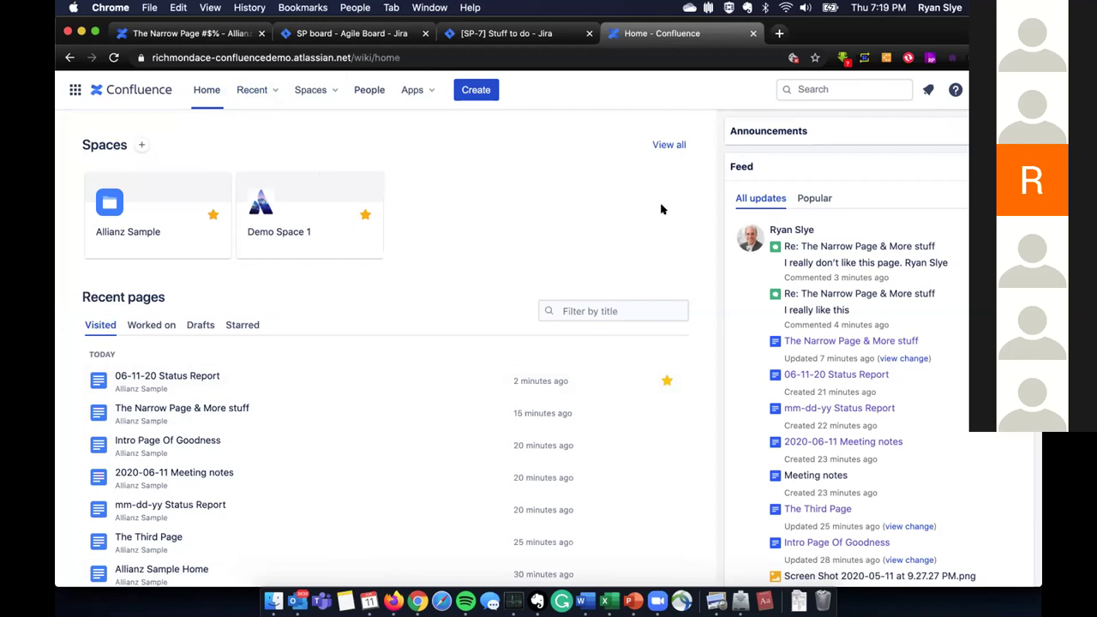
- Switch to the Google Slides presentation at the Demo: Collaboration slide
key(super+grave)
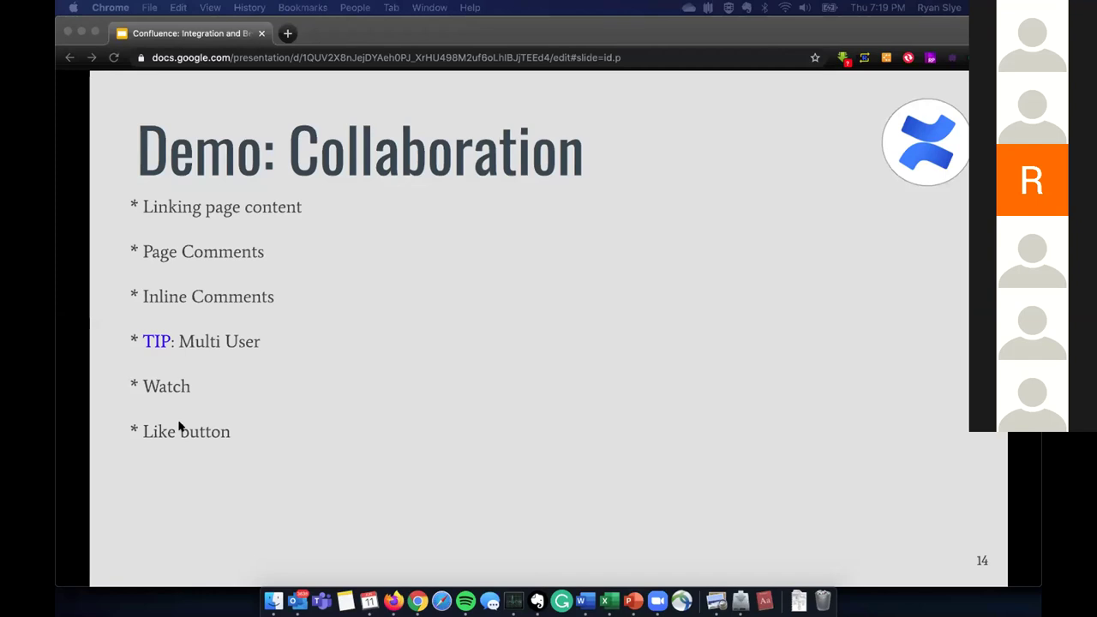
click(498, 436)
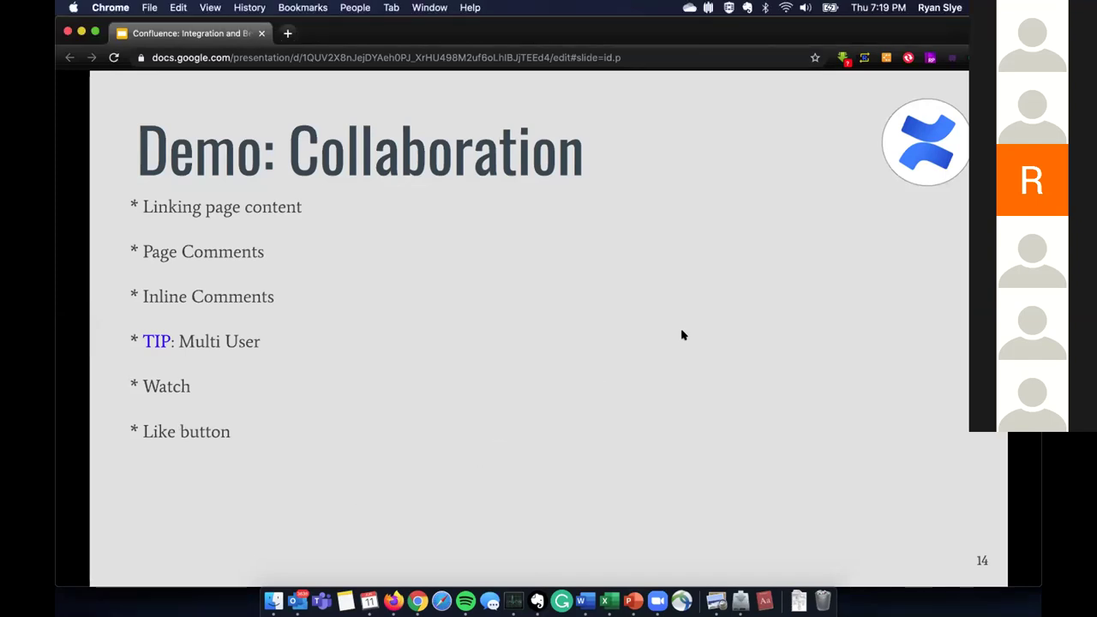